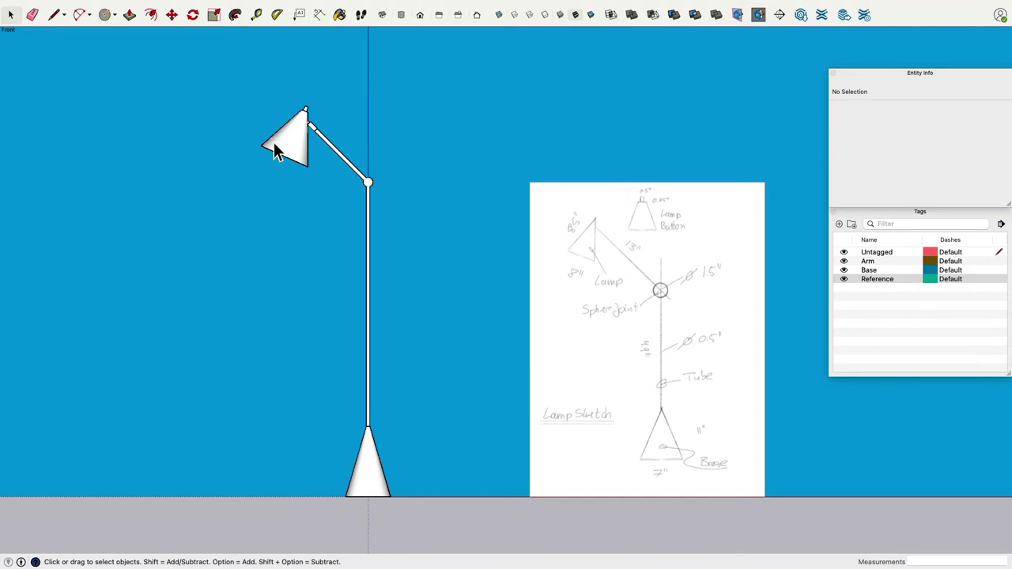
key(super+Tab)
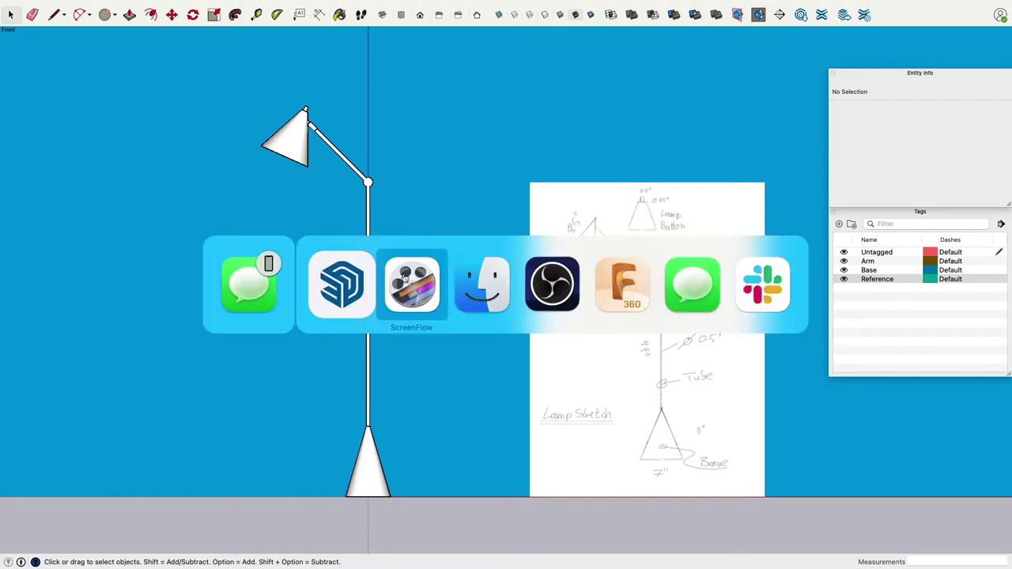
click(495, 283)
key(space)
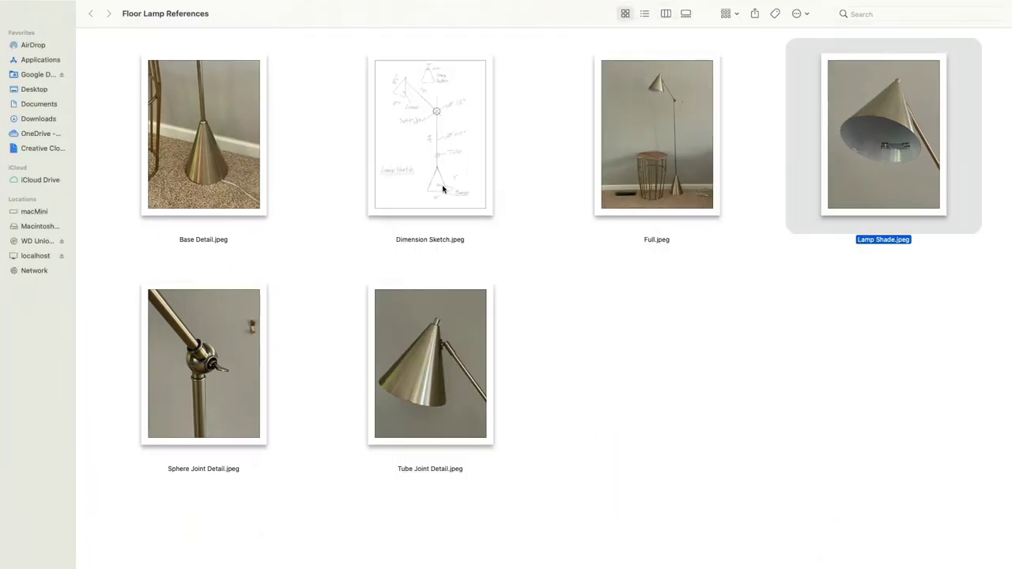
click(665, 130)
key(space)
key(space)
click(429, 142)
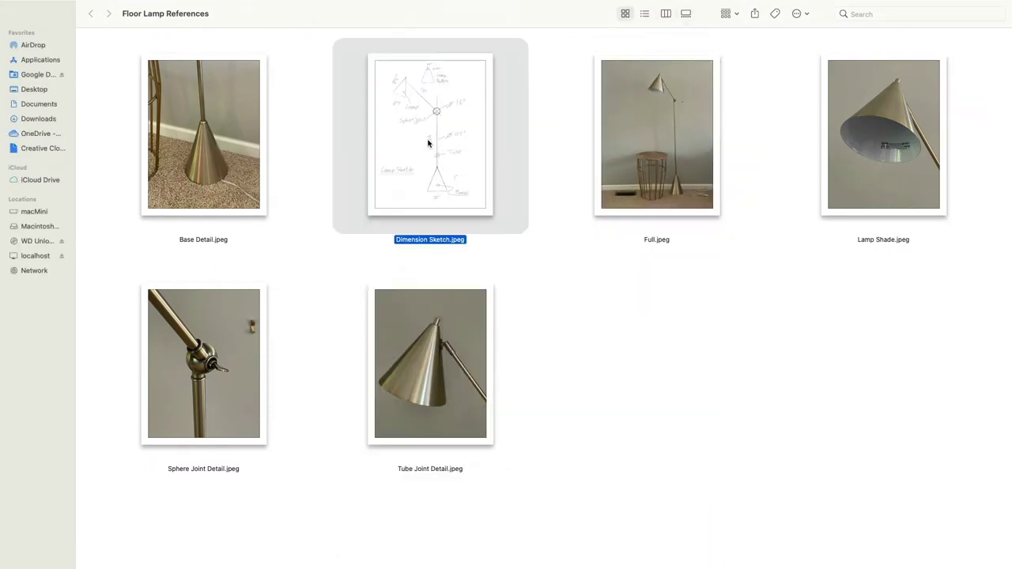
key(space)
key(space)
click(252, 182)
key(space)
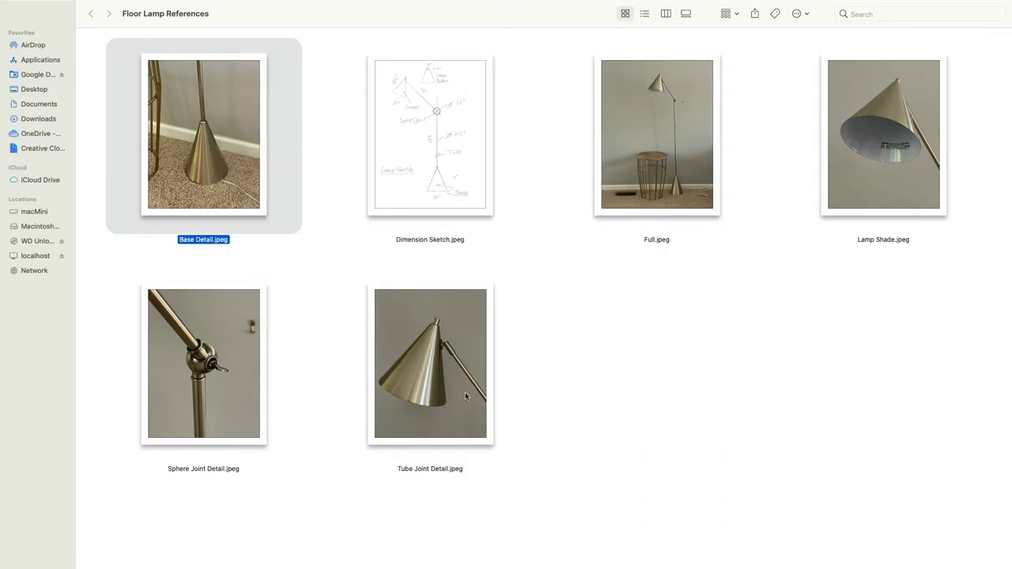
key(space)
click(465, 392)
key(space)
key(space)
key(super+Tab)
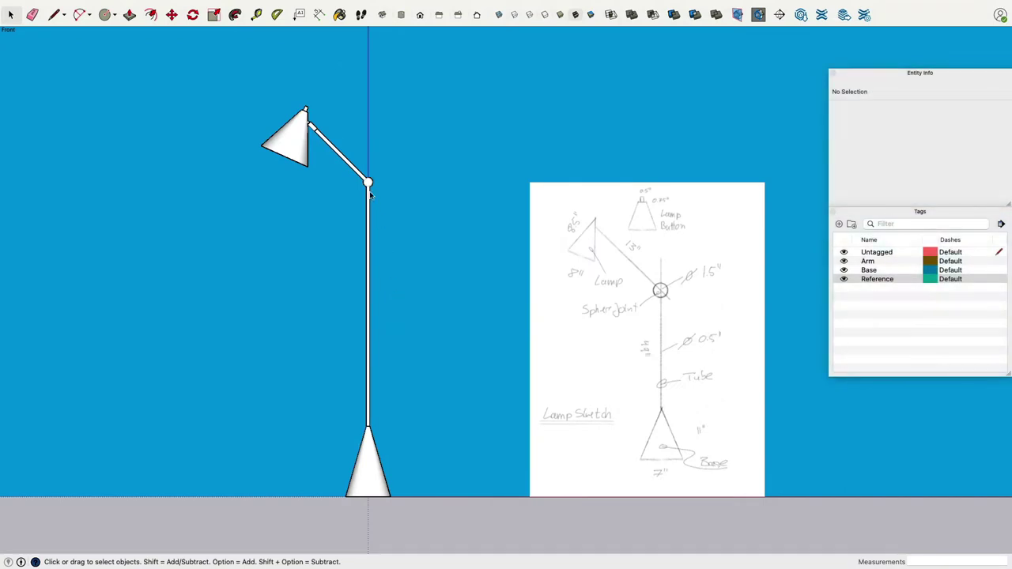
Inspect the Arm and Base groups, then the Shade and arm rod nested inside the Arm group.
click(292, 149)
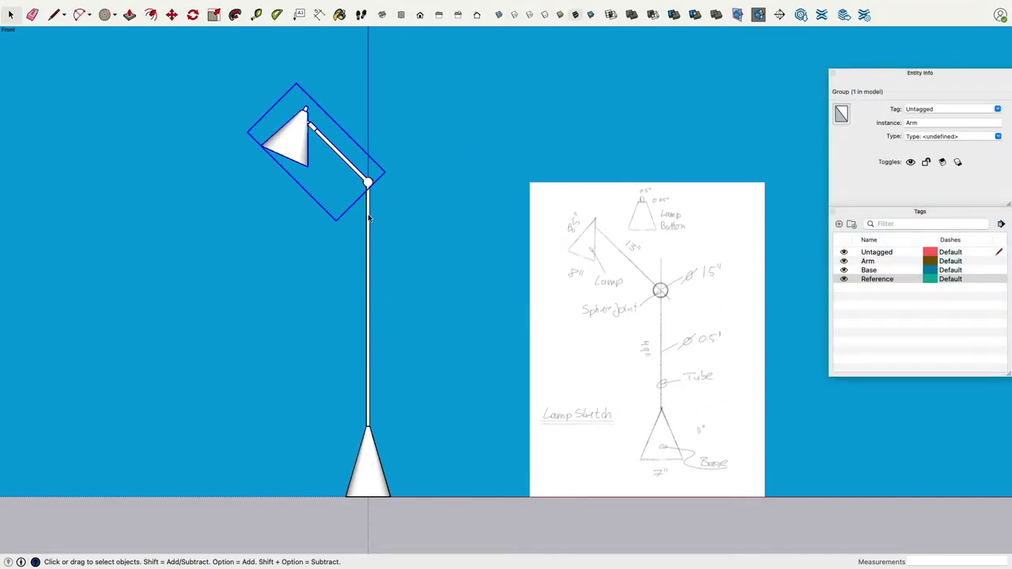
click(368, 215)
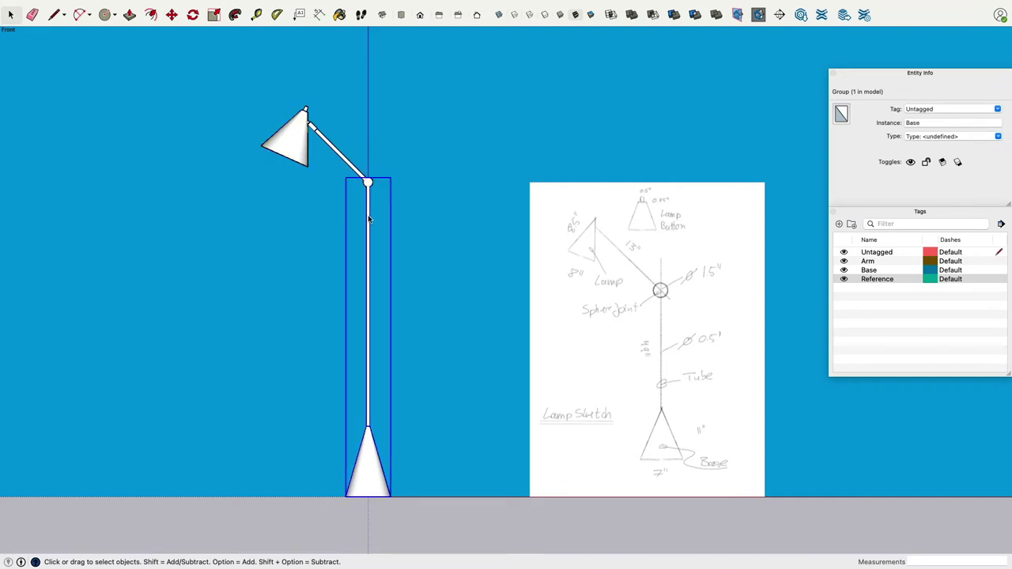
click(343, 161)
double_click(290, 144)
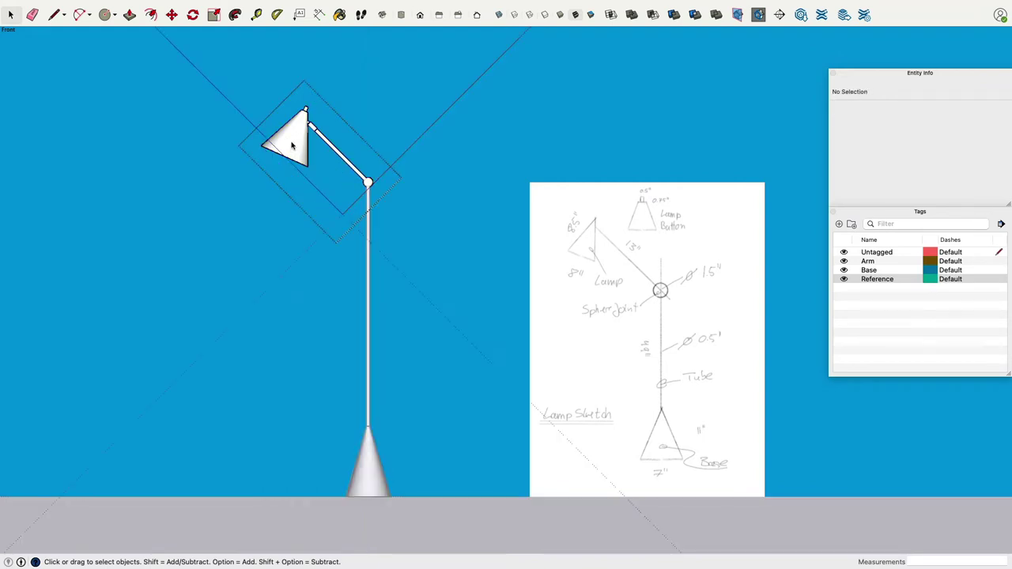
click(291, 151)
click(337, 153)
click(417, 225)
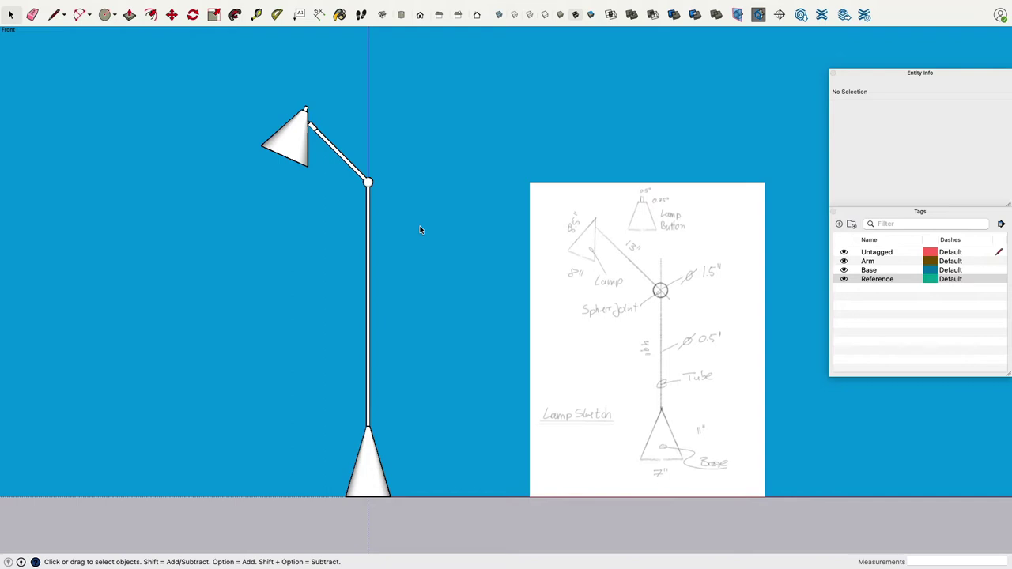
Orbit close to the arm joint and inspect the Difference sphere inside the arm rod group.
middle_drag(437, 185, 203, 284)
scroll(451, 147, up, 5)
middle_drag(451, 147, 478, 320)
double_click(478, 320)
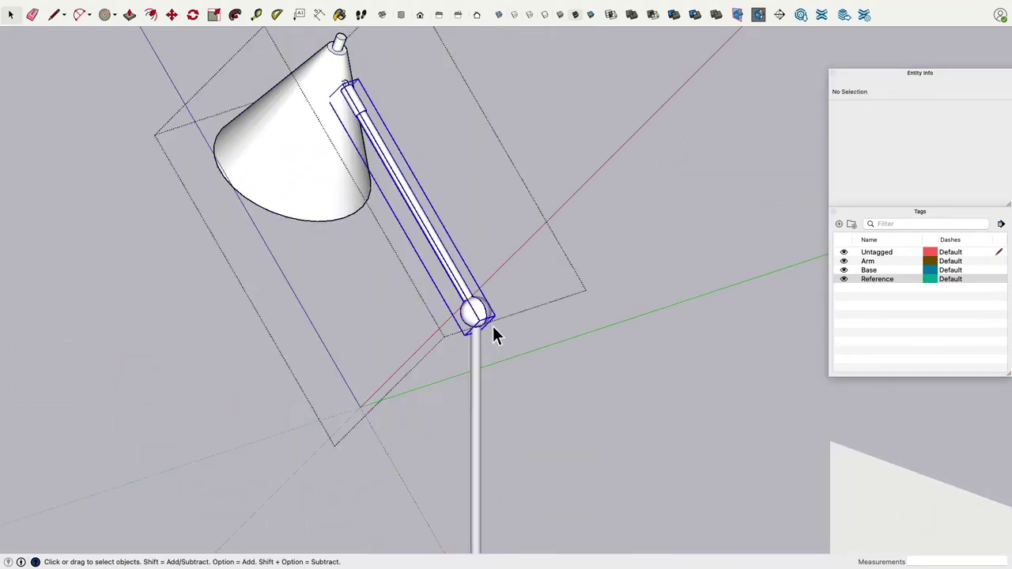
double_click(479, 325)
click(474, 316)
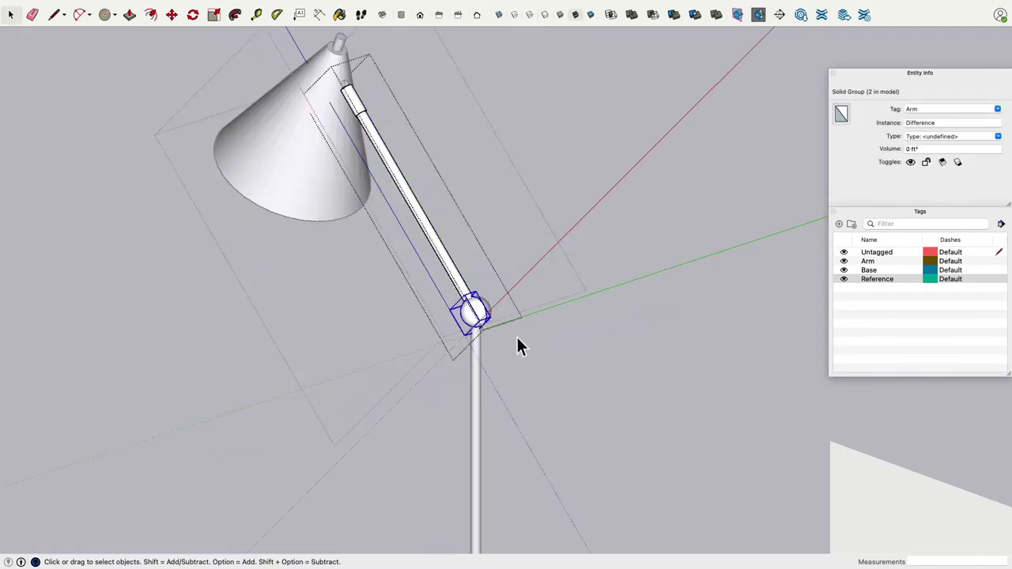
click(518, 345)
scroll(519, 343, down, 10)
mouse_move(542, 355)
middle_down()
mouse_move(598, 361)
mouse_move(627, 334)
mouse_move(610, 262)
mouse_move(639, 191)
mouse_move(535, 228)
mouse_move(546, 317)
mouse_move(529, 267)
mouse_move(452, 275)
middle_up()
scroll(556, 356, up, 2)
scroll(548, 316, up, 3)
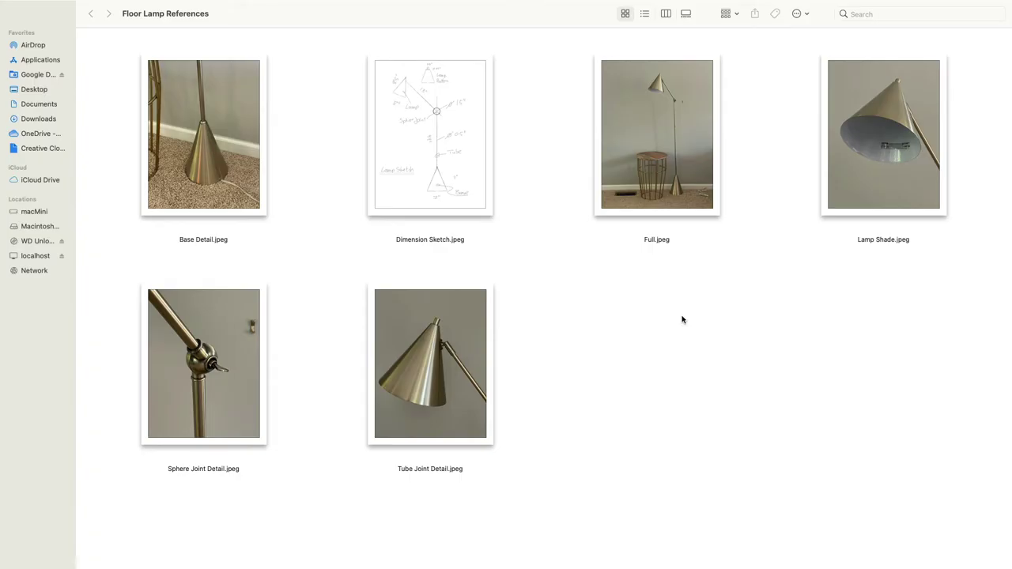
Quick Look the Full, Lamp Shade, Tube Joint, Sphere Joint and Base Detail photos.
click(664, 192)
key(space)
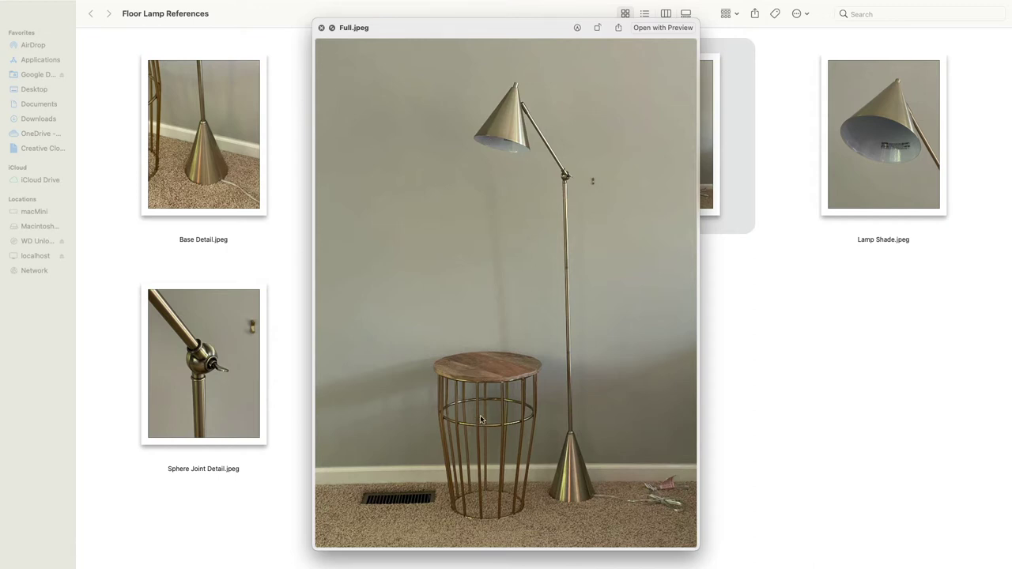
key(space)
click(867, 159)
key(space)
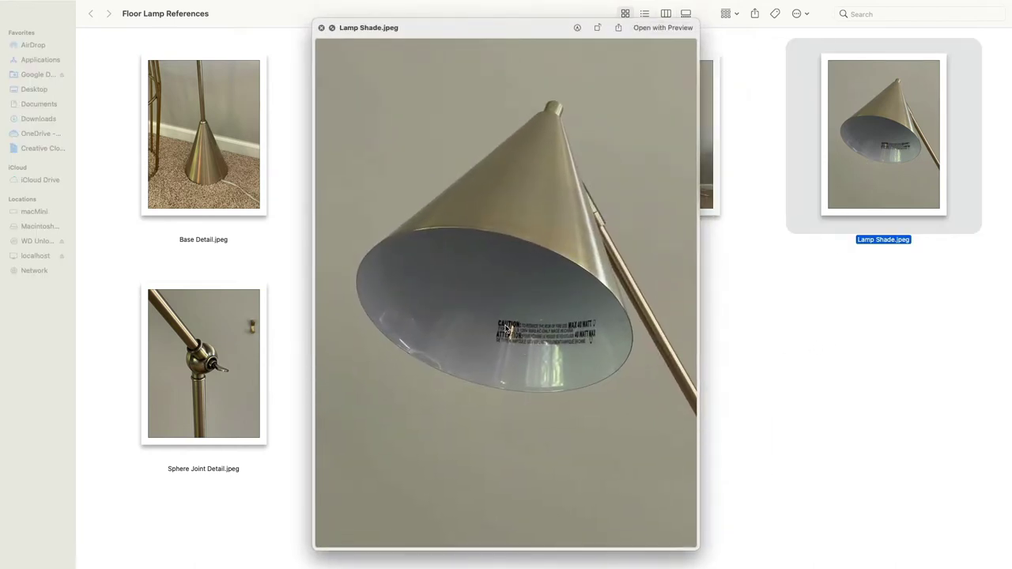
key(space)
click(446, 359)
key(space)
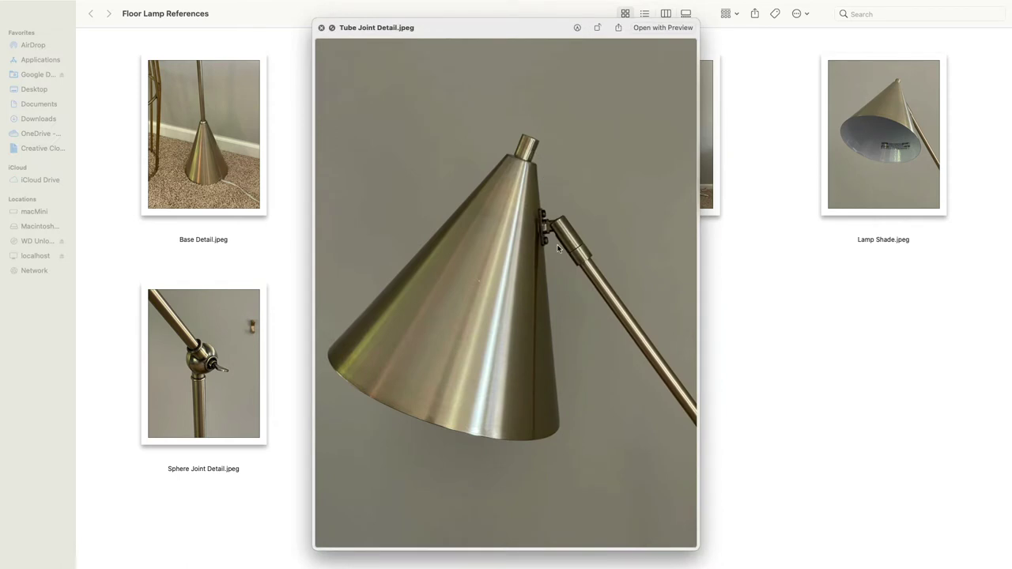
key(space)
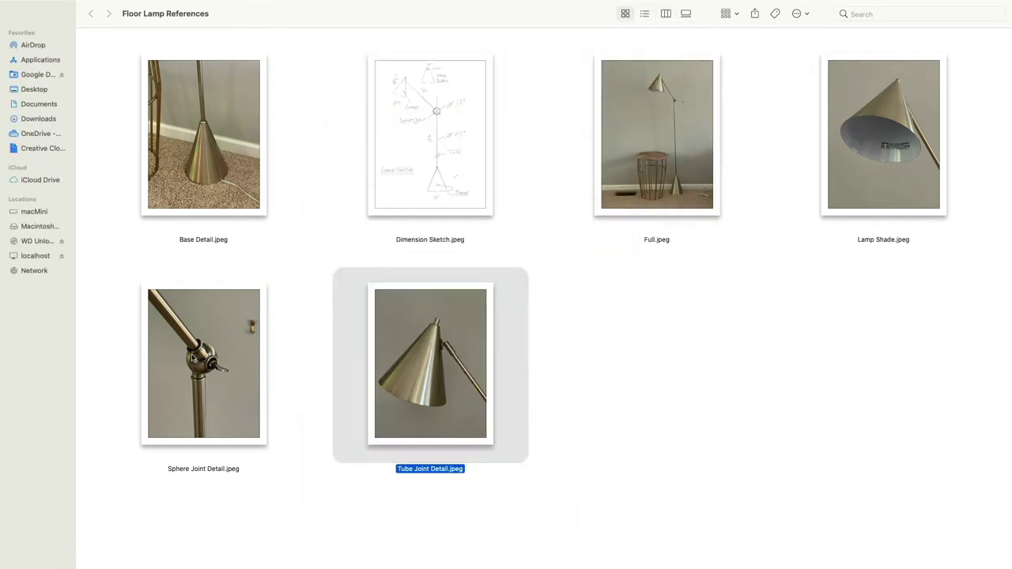
click(188, 358)
key(space)
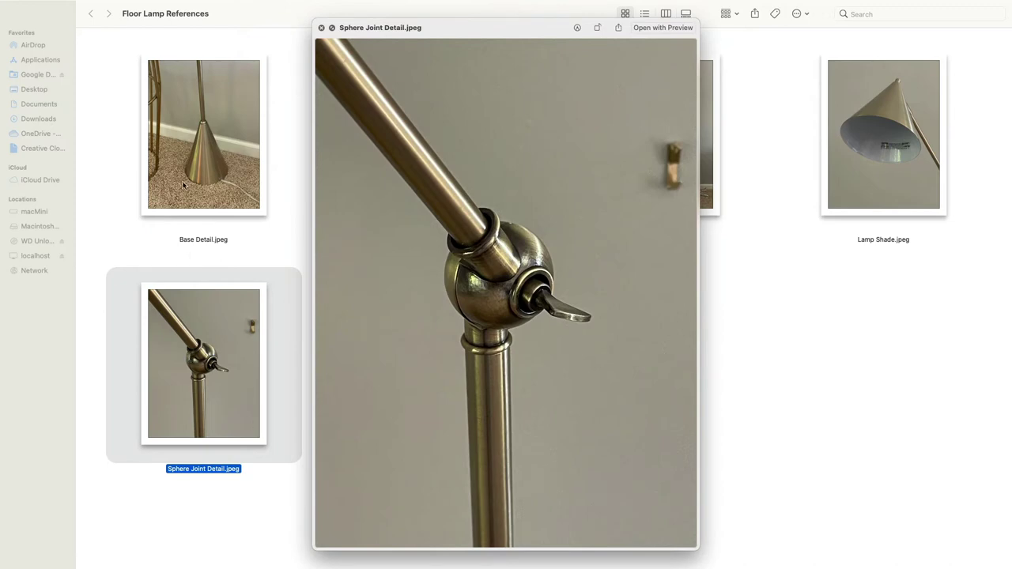
click(184, 184)
key(space)
Review the Dimension Sketch, Base Detail, Sphere Joint and Lamp Shade images, then select Full.jpeg.
click(416, 184)
key(space)
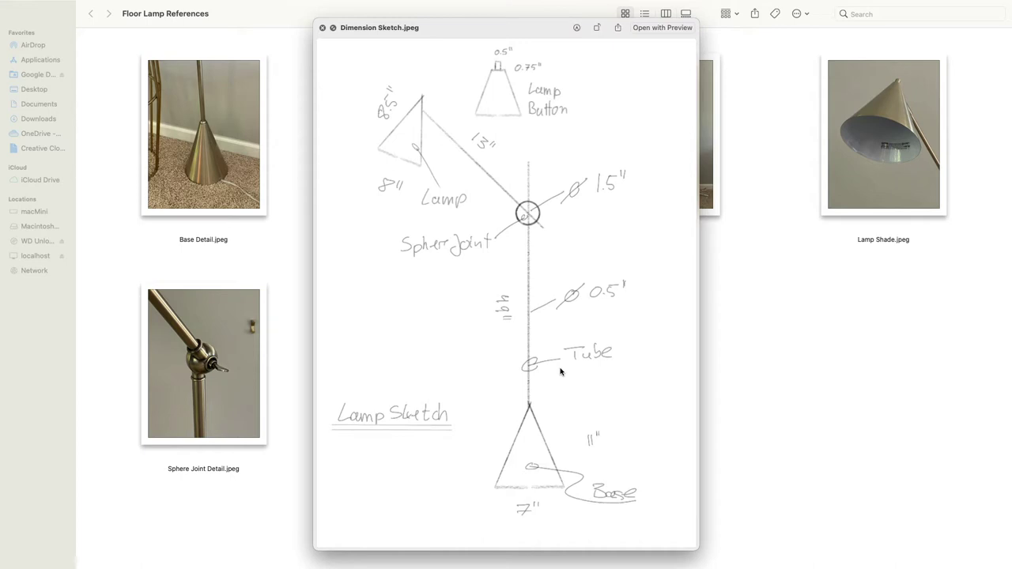
click(229, 189)
click(225, 348)
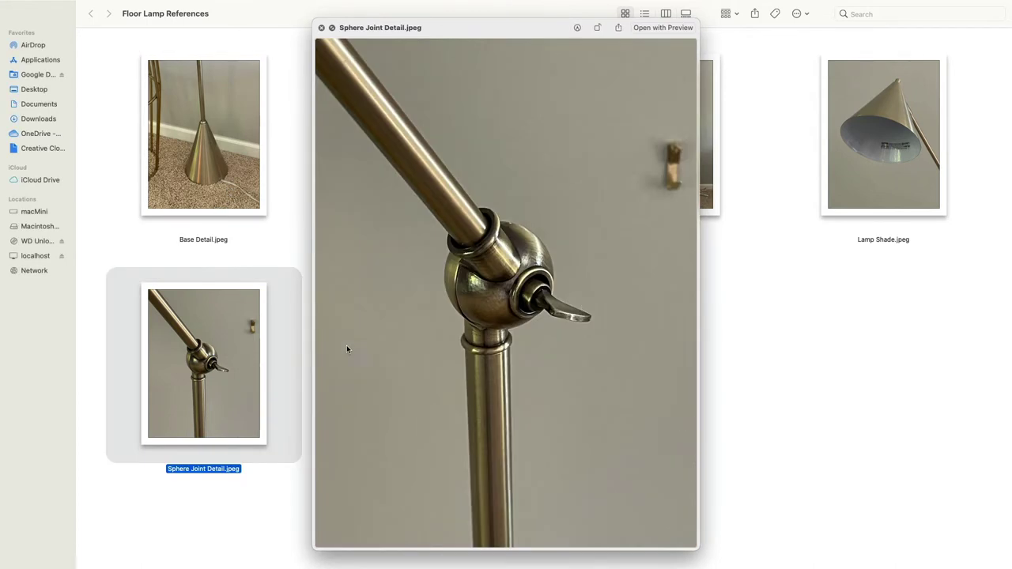
click(845, 165)
key(space)
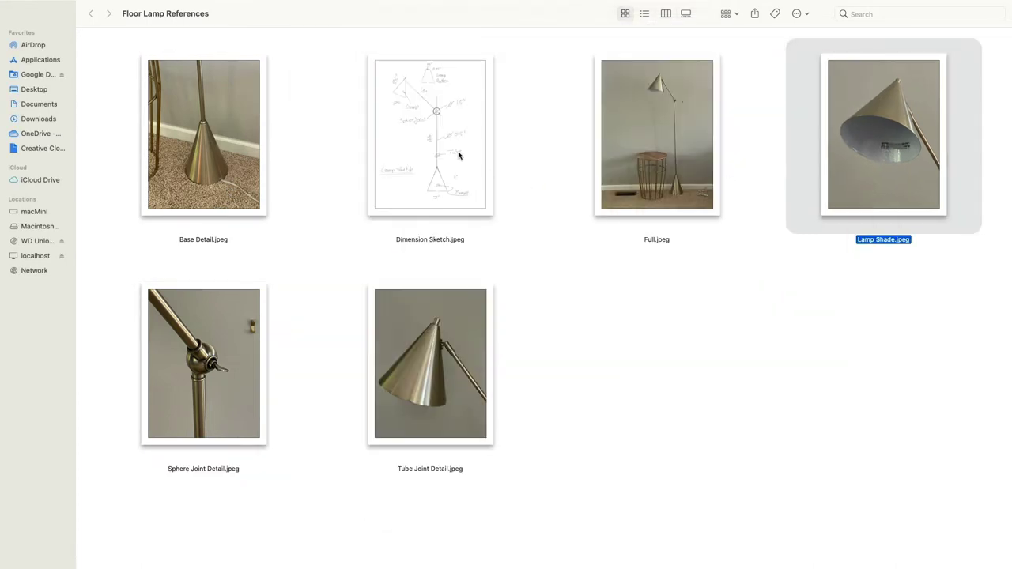
click(459, 154)
key(space)
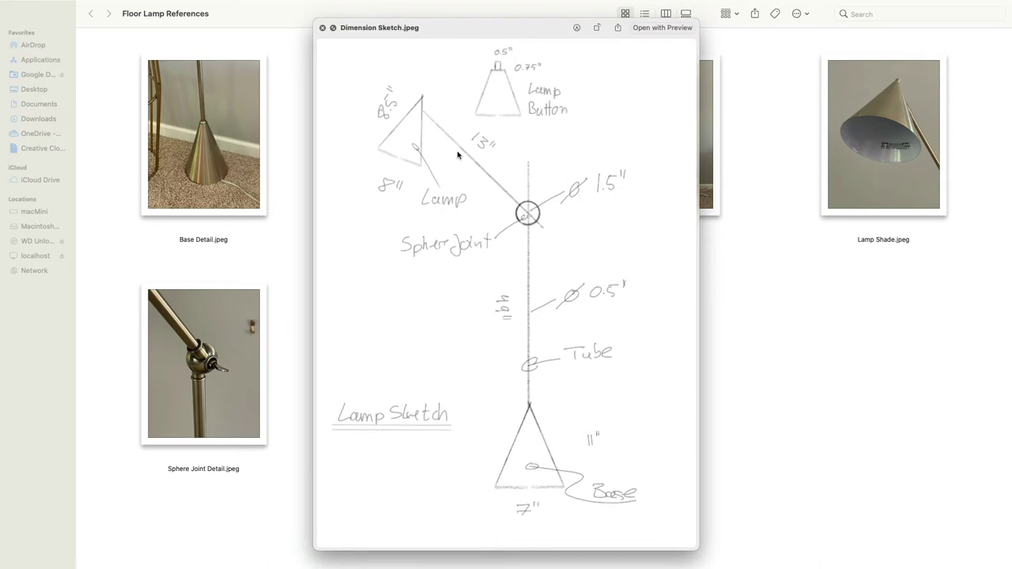
key(space)
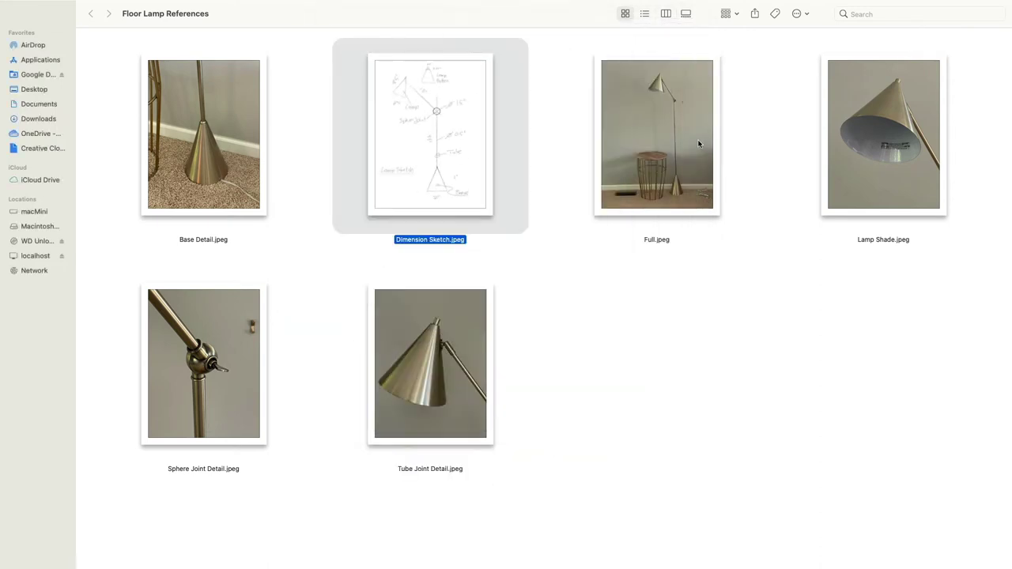
click(688, 138)
key(space)
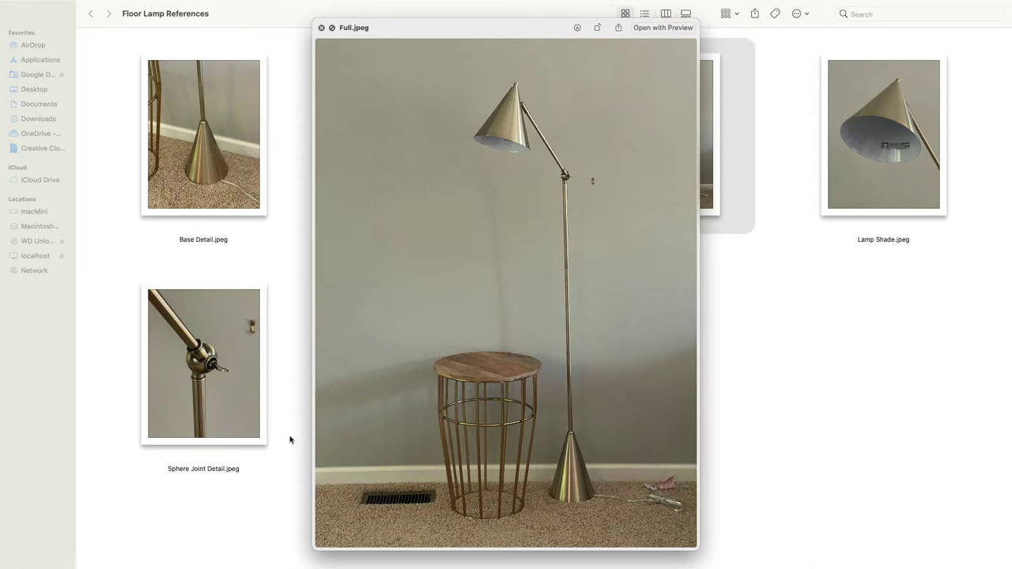
click(222, 381)
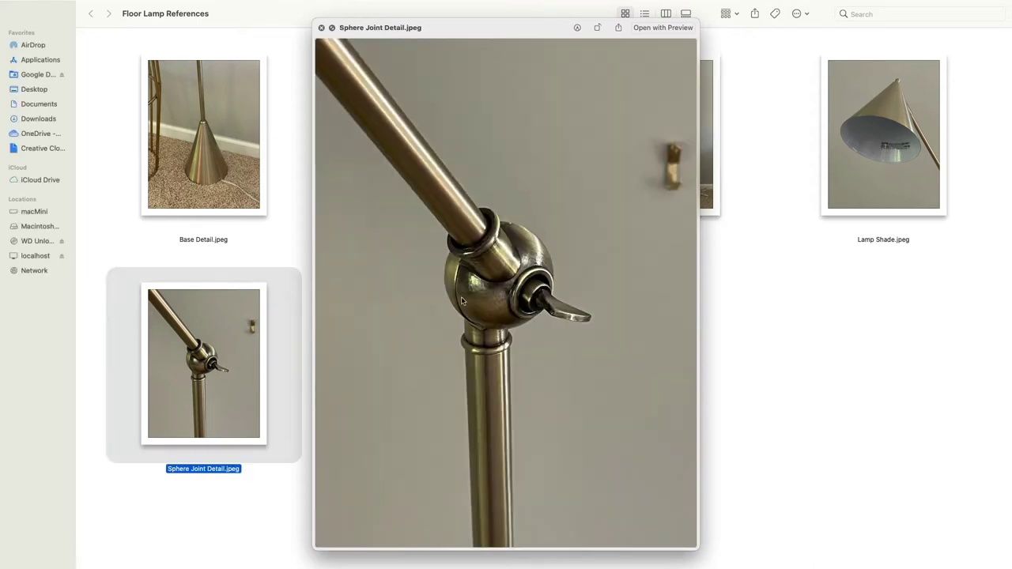
click(876, 176)
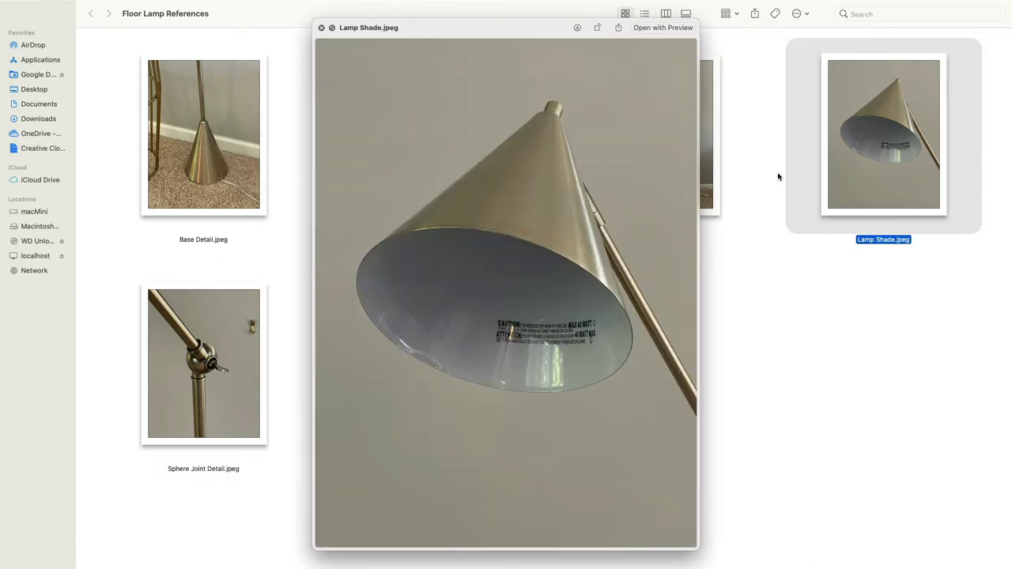
click(205, 145)
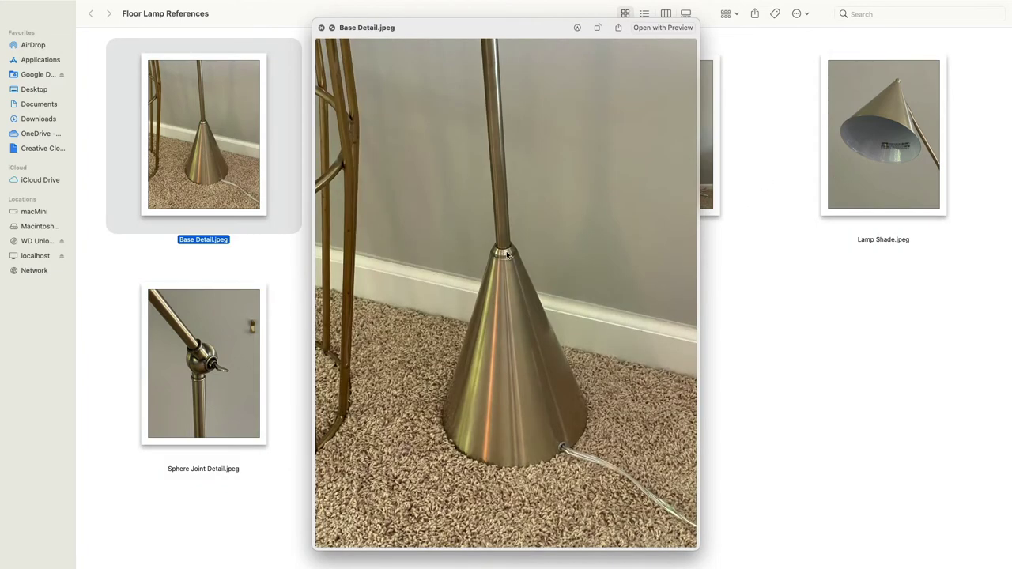
key(space)
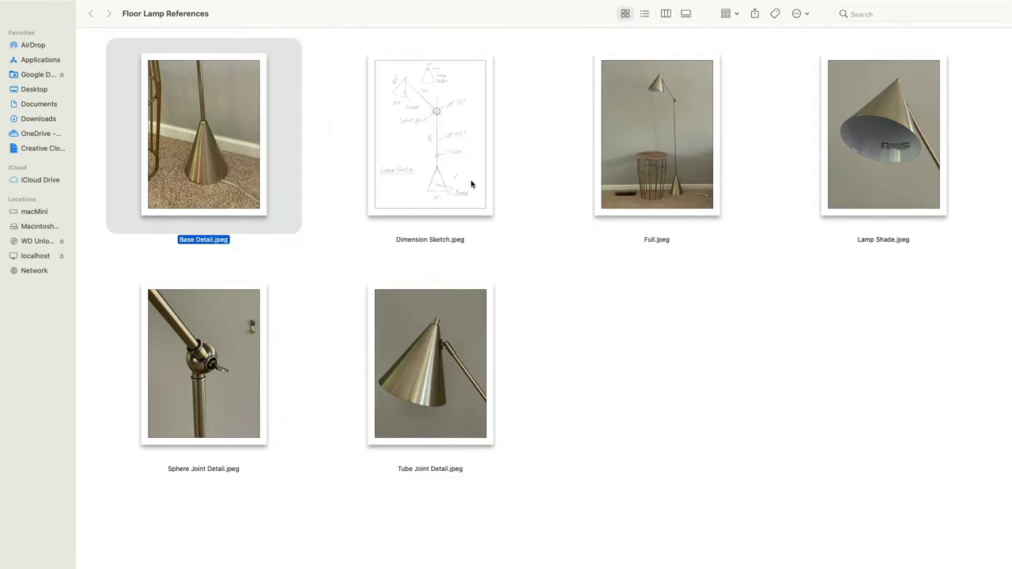
click(629, 156)
key(space)
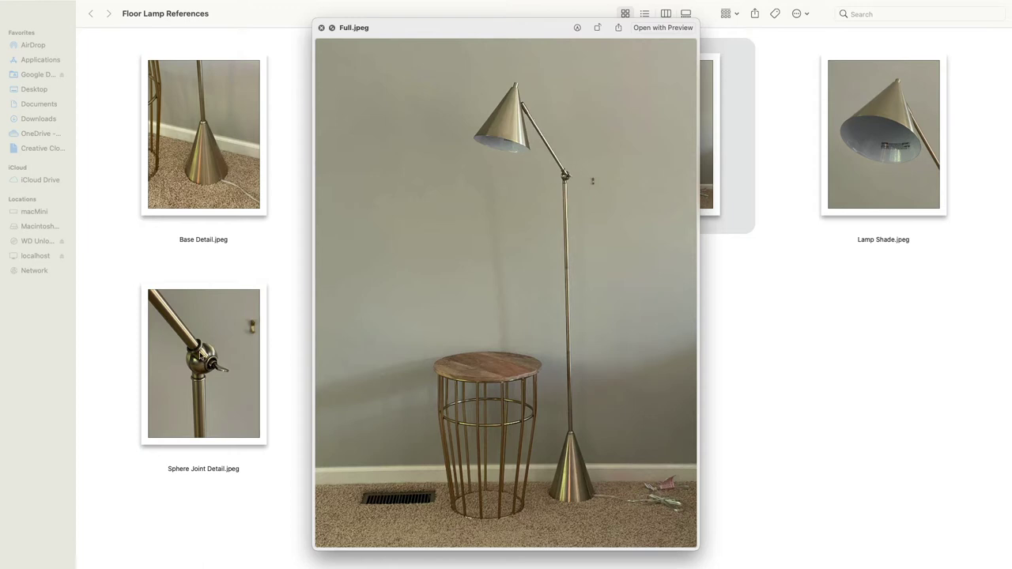
Review the Sphere Joint, Tube Joint Detail and Lamp Shade photos, then close the preview and deselect.
click(220, 341)
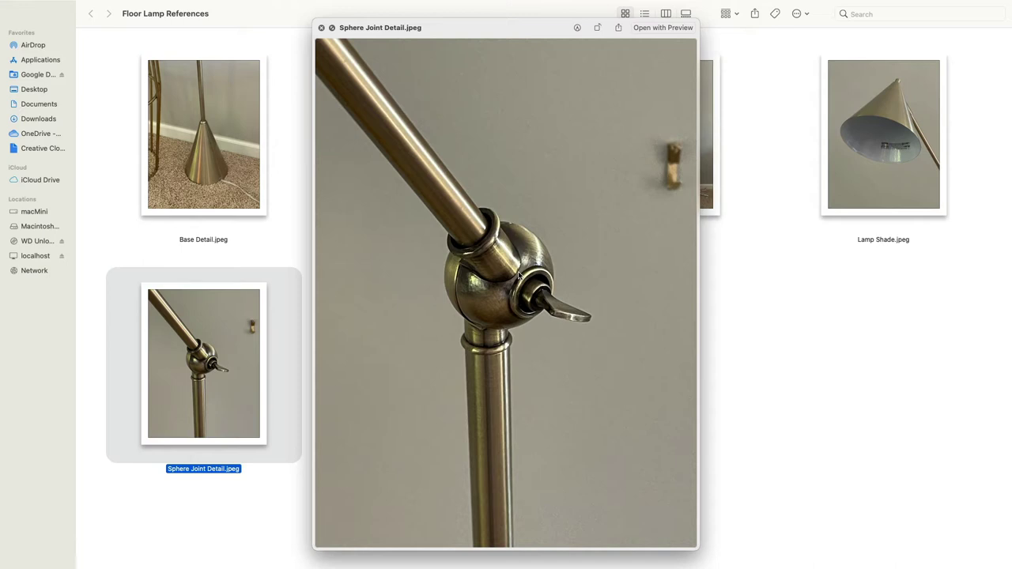
key(space)
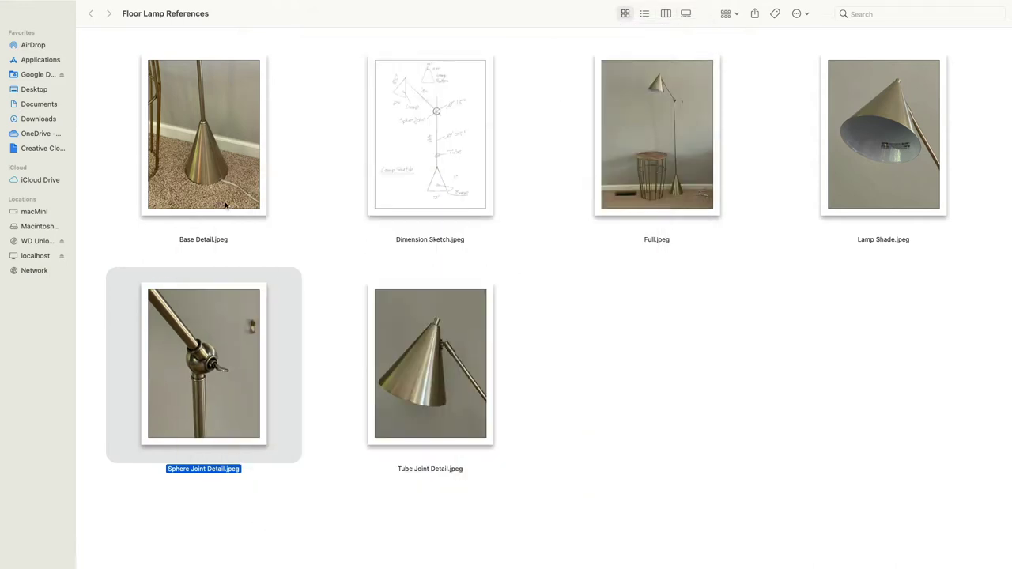
click(448, 373)
key(space)
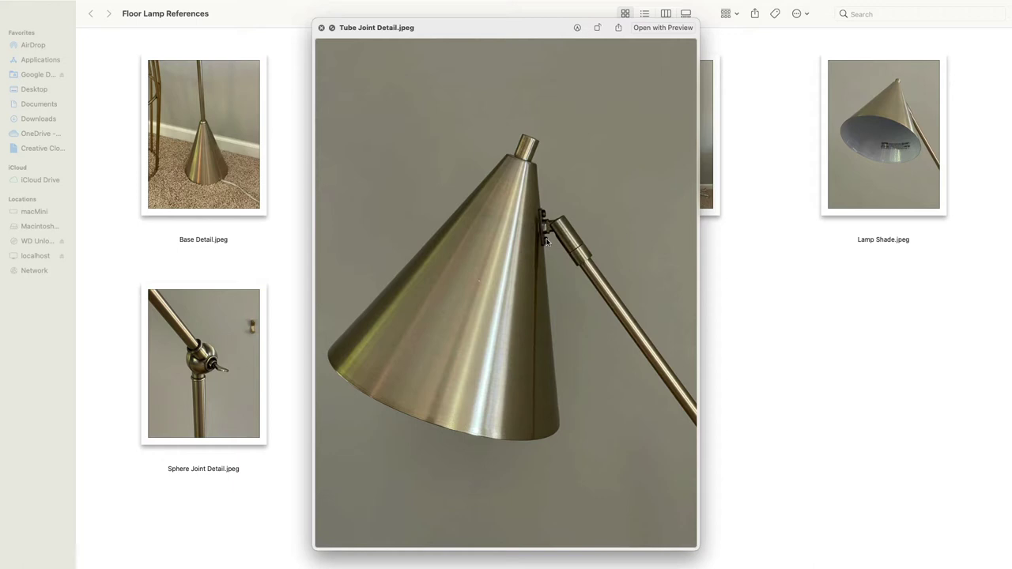
click(819, 172)
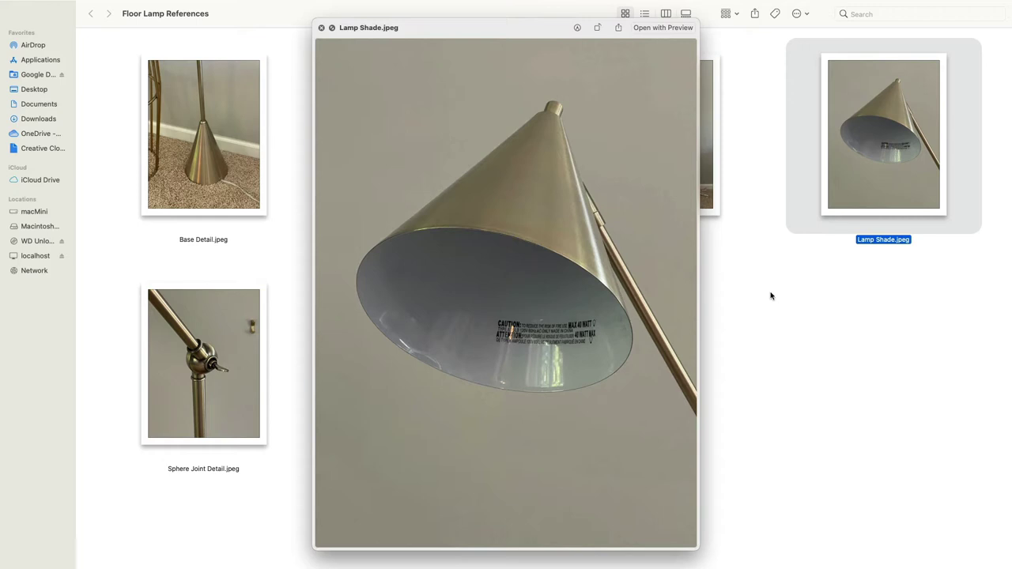
key(space)
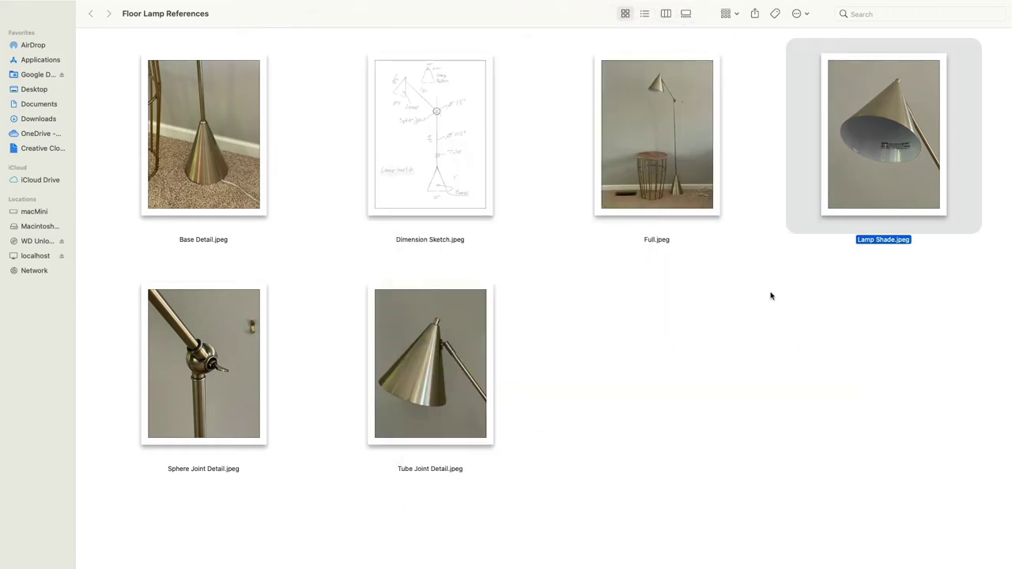
click(771, 296)
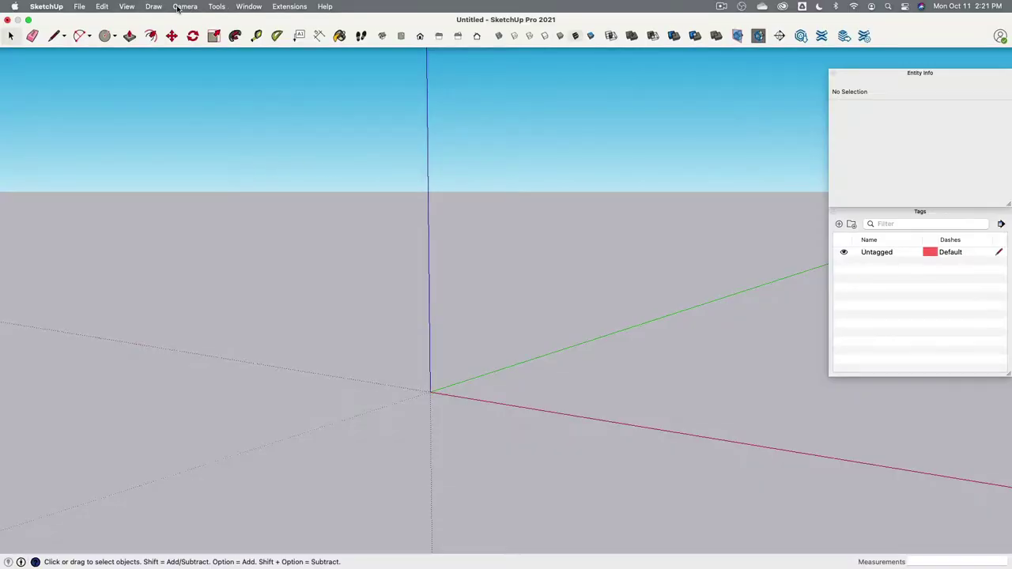
Switch to Parallel Projection and set model units to Decimal inches with length snapping off.
click(181, 7)
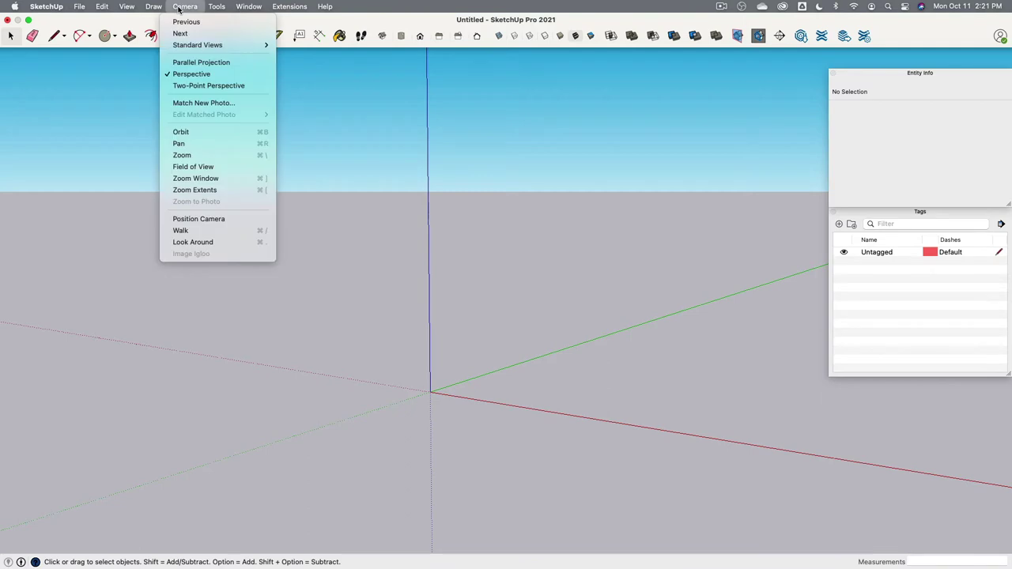
click(193, 65)
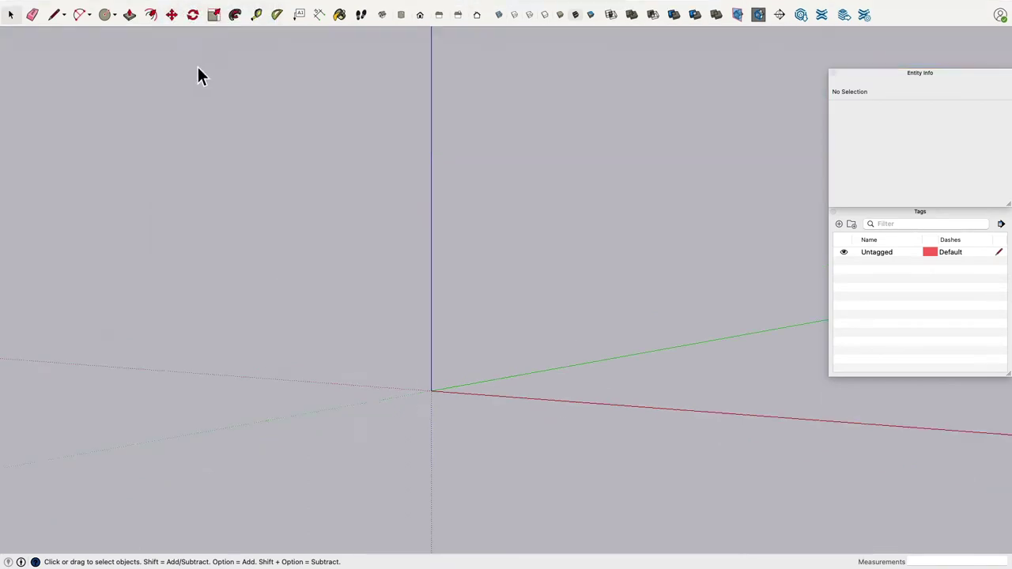
click(249, 6)
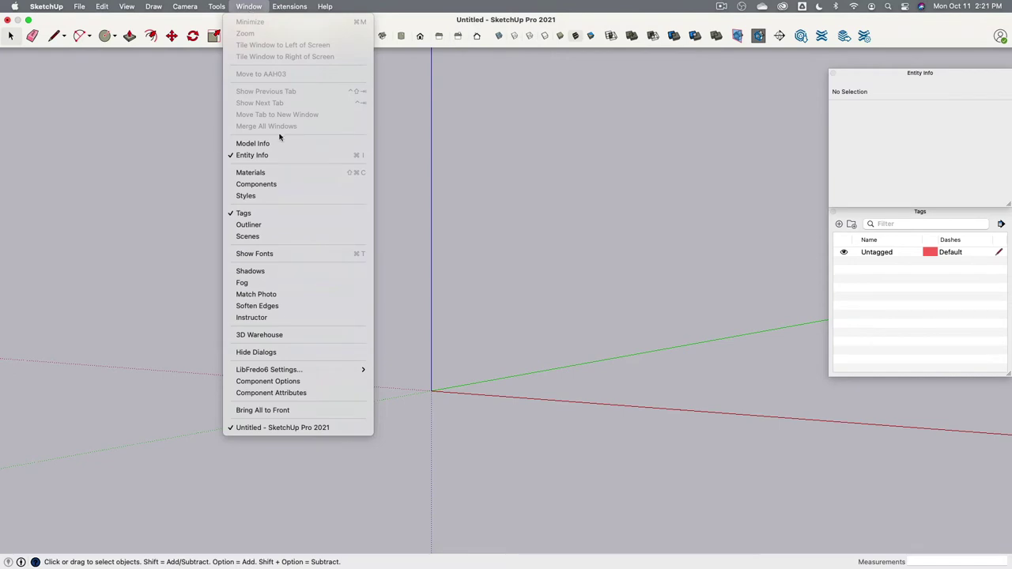
click(279, 140)
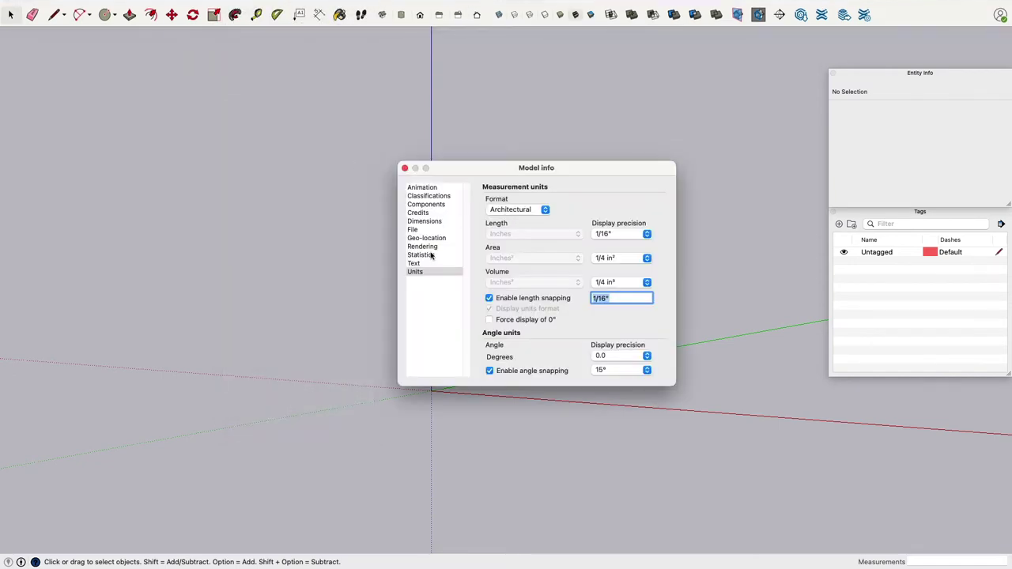
click(533, 209)
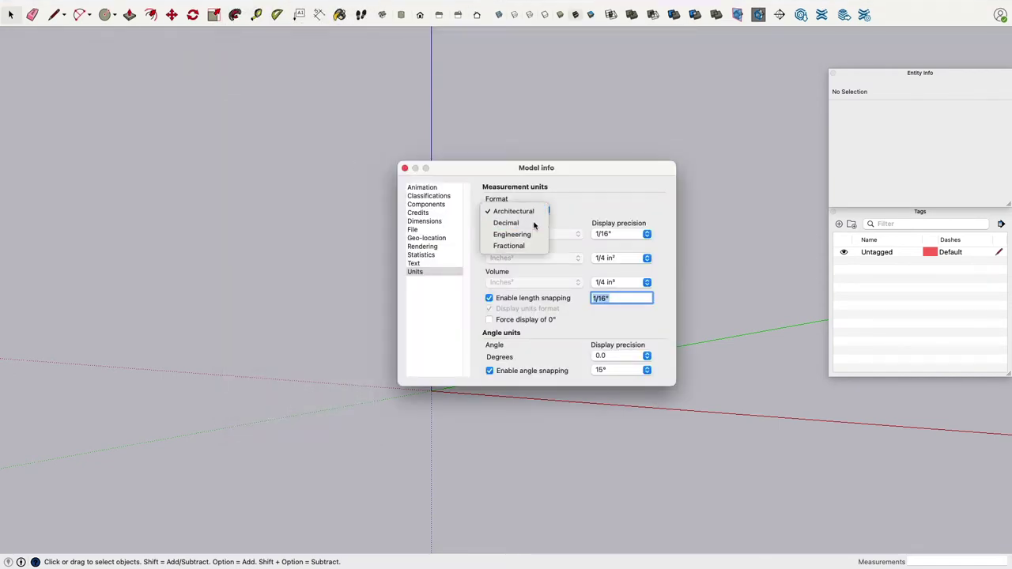
click(534, 221)
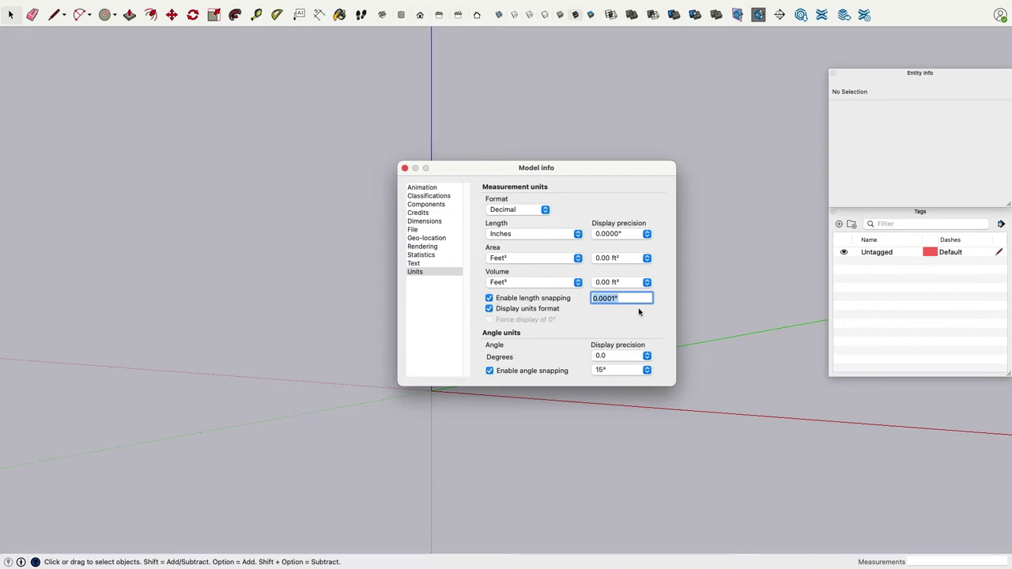
text(.25)
key(BackSpace)
key(BackSpace)
key(Delete)
text(1)
click(488, 298)
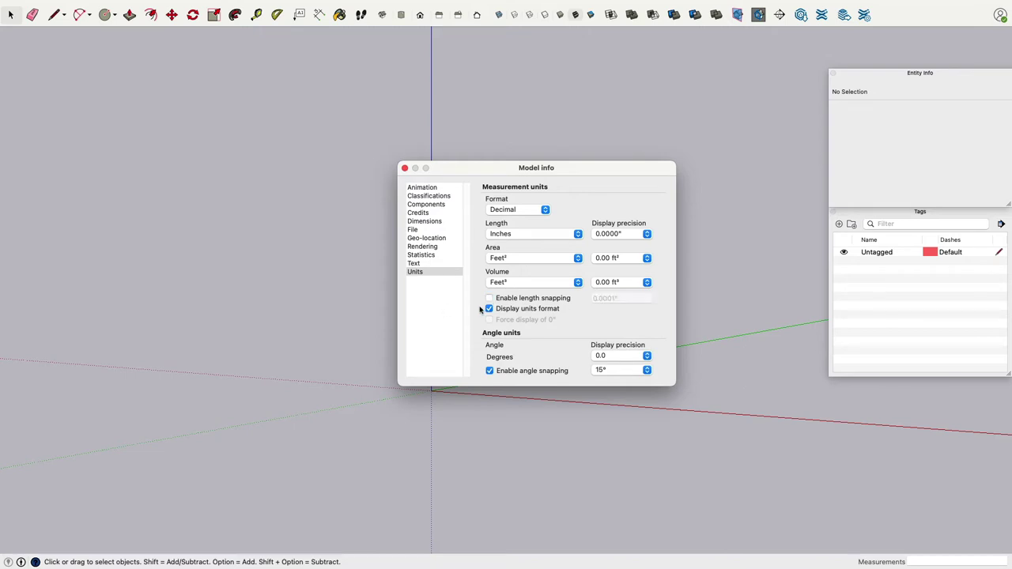
click(402, 168)
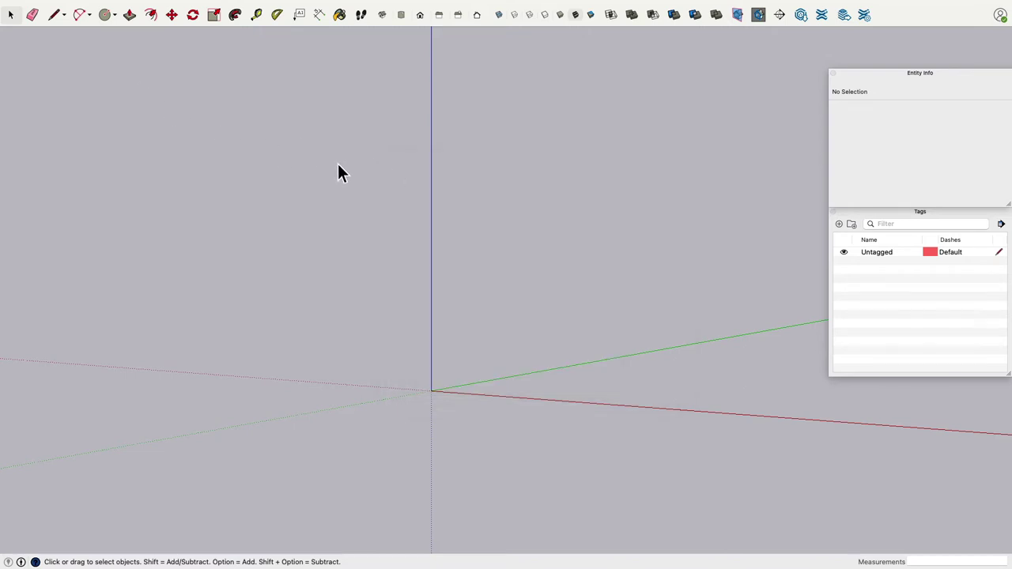
key(super+Tab)
key(super+Tab)
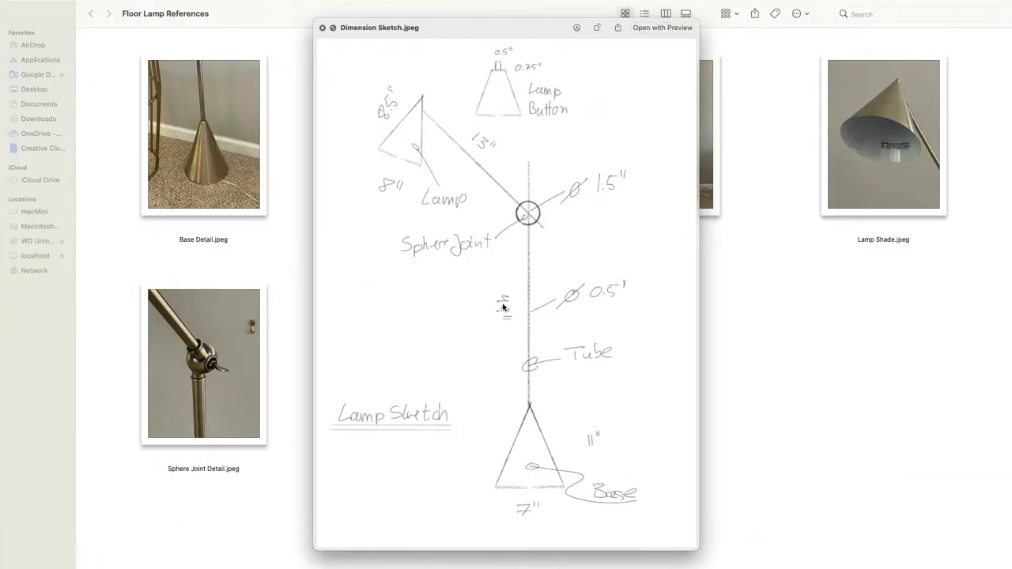
key(super+Tab)
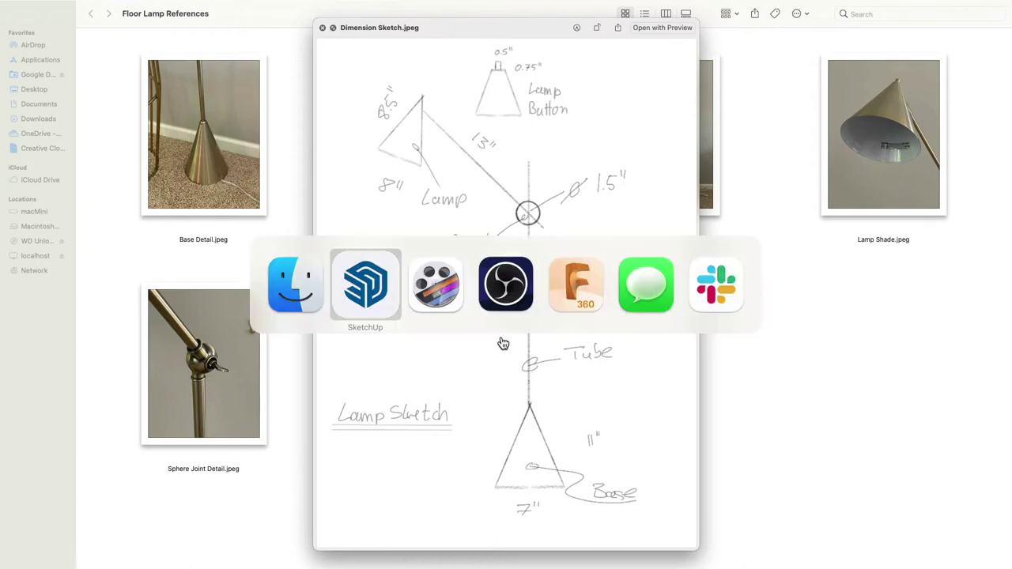
click(347, 304)
Draw a 49-inch line up the blue axis from the origin, add a short horizontal line, then view from Front.
click(55, 15)
click(431, 391)
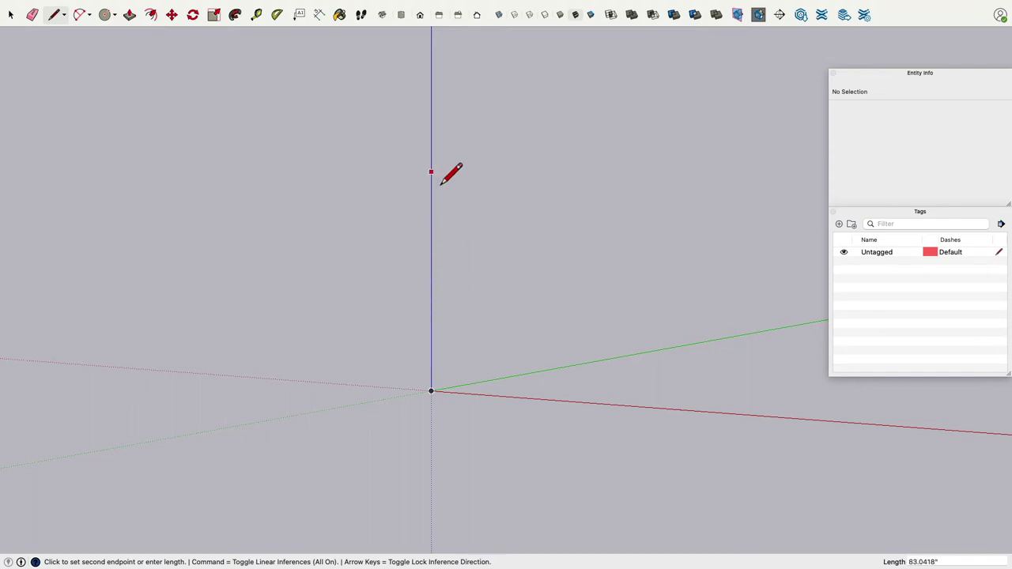
text(49)
key(Return)
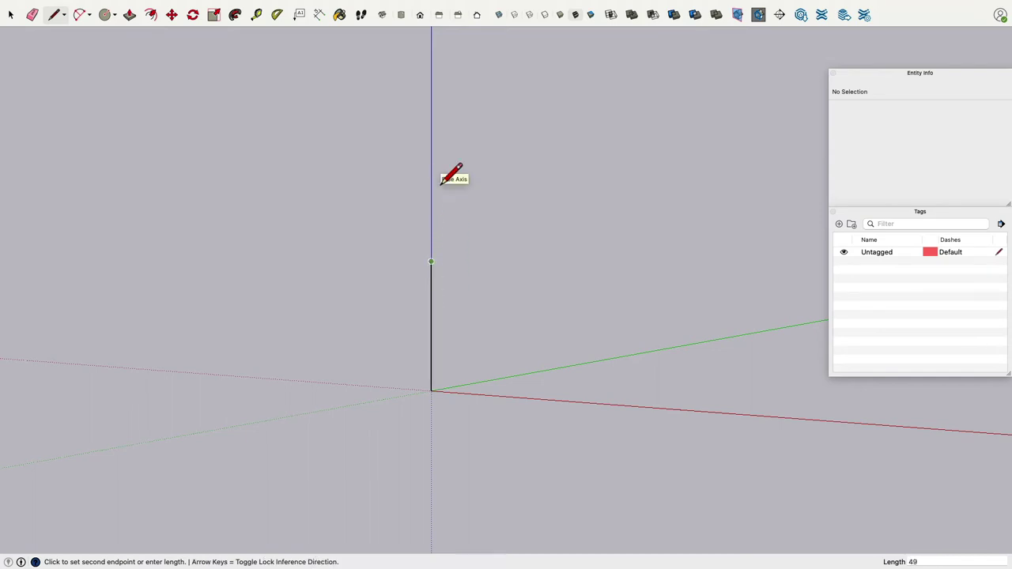
double_click(528, 268)
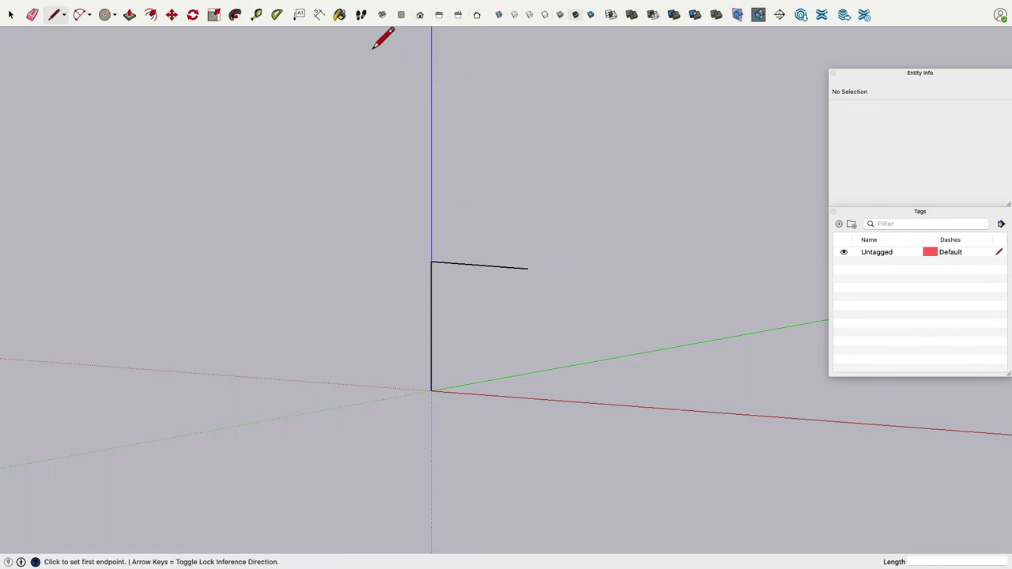
click(420, 14)
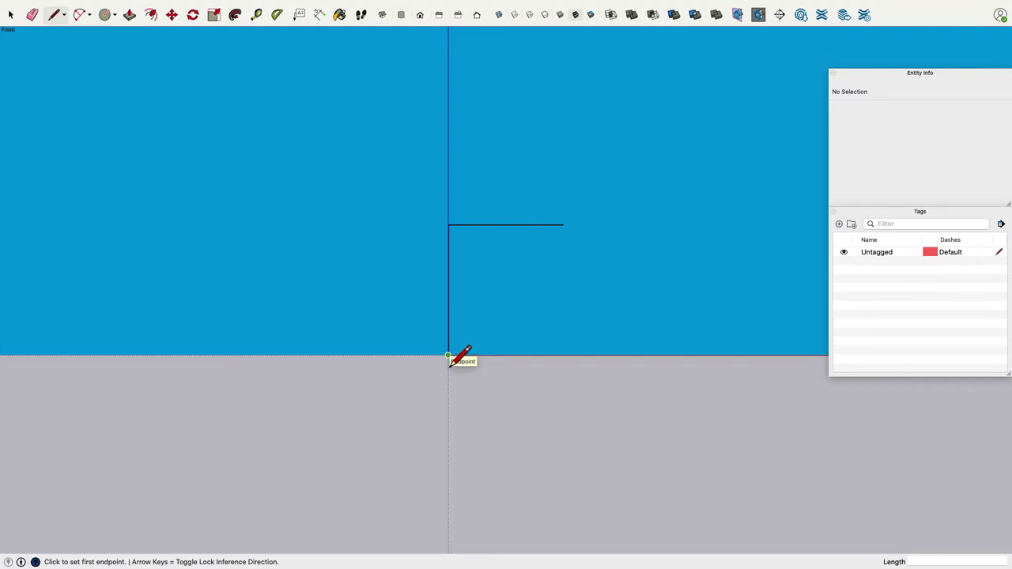
Import Dimension Sketch.jpeg from Desktop > Floor Lamp References as an image.
click(83, 4)
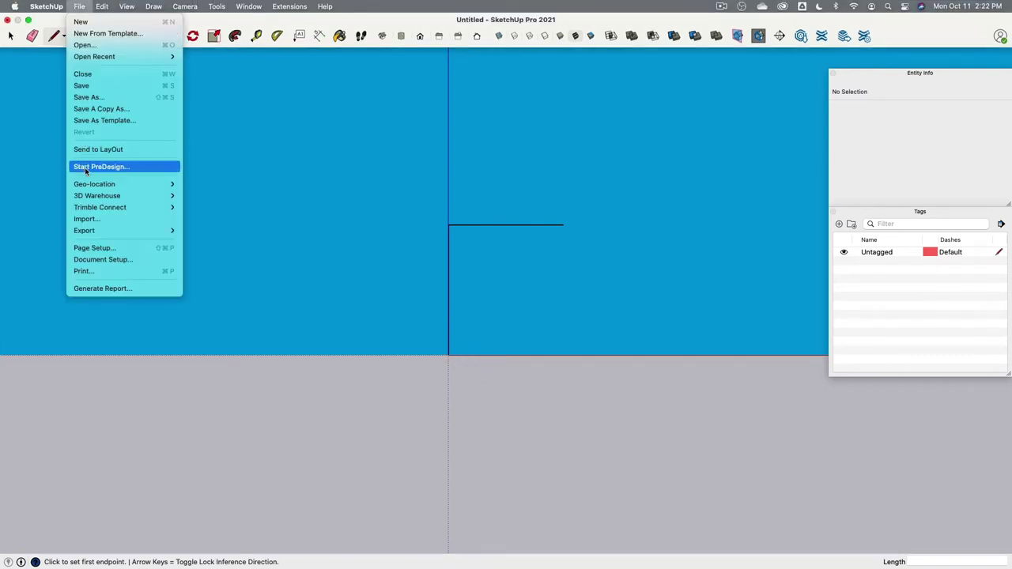
click(94, 220)
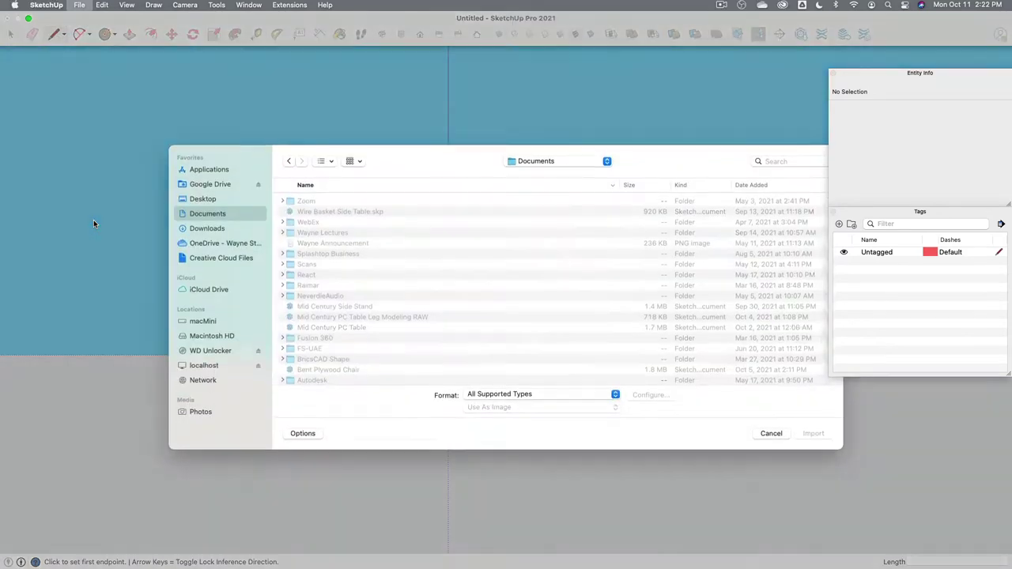
click(218, 200)
double_click(331, 319)
click(364, 246)
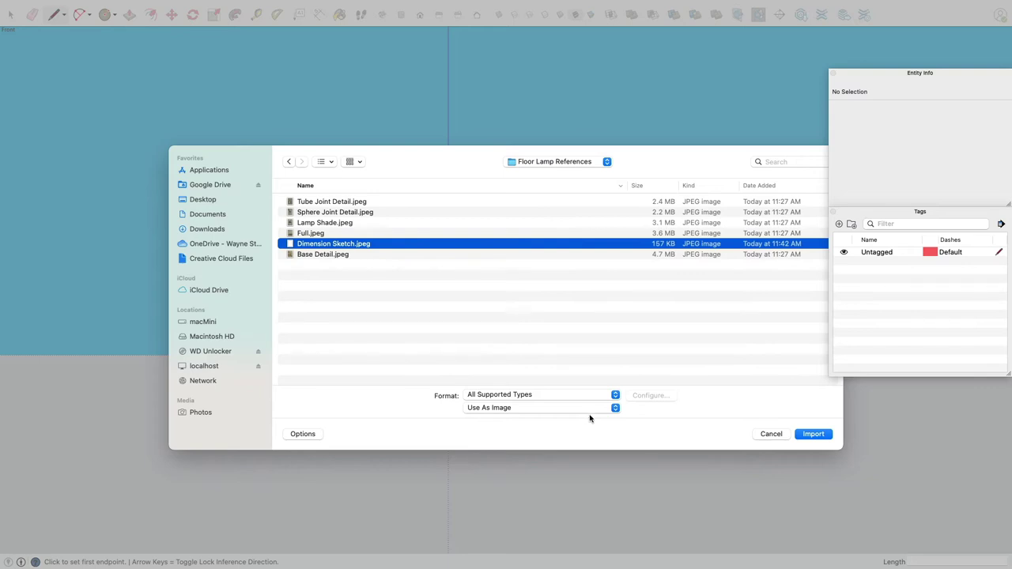
click(814, 434)
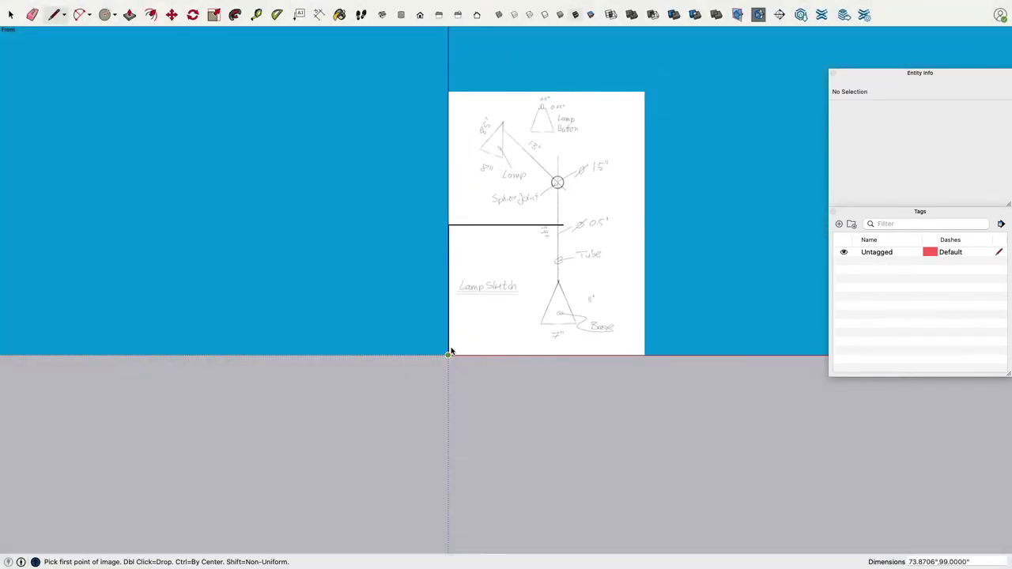
Place the sketch image at the origin and move it further right along the red axis.
click(448, 355)
click(530, 235)
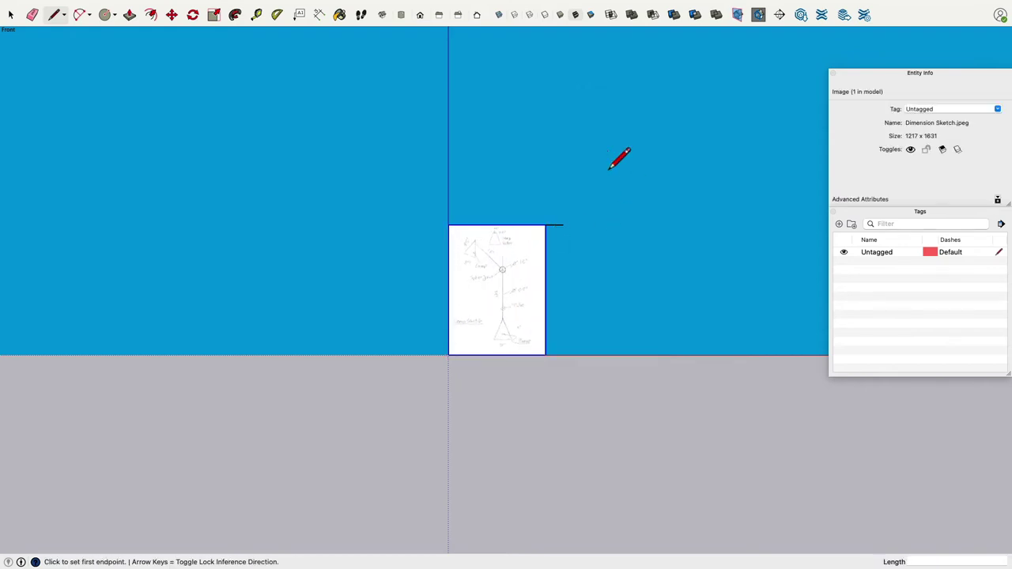
click(171, 15)
click(514, 293)
click(580, 293)
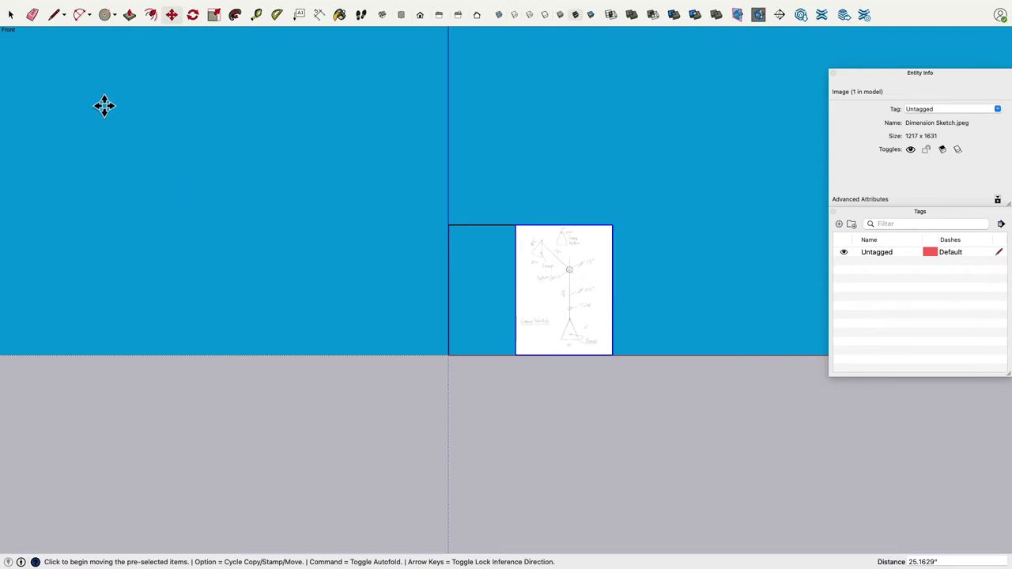
Erase the two temporary lines and orbit to a perspective view of the sketch.
click(31, 14)
drag(452, 225, 457, 235)
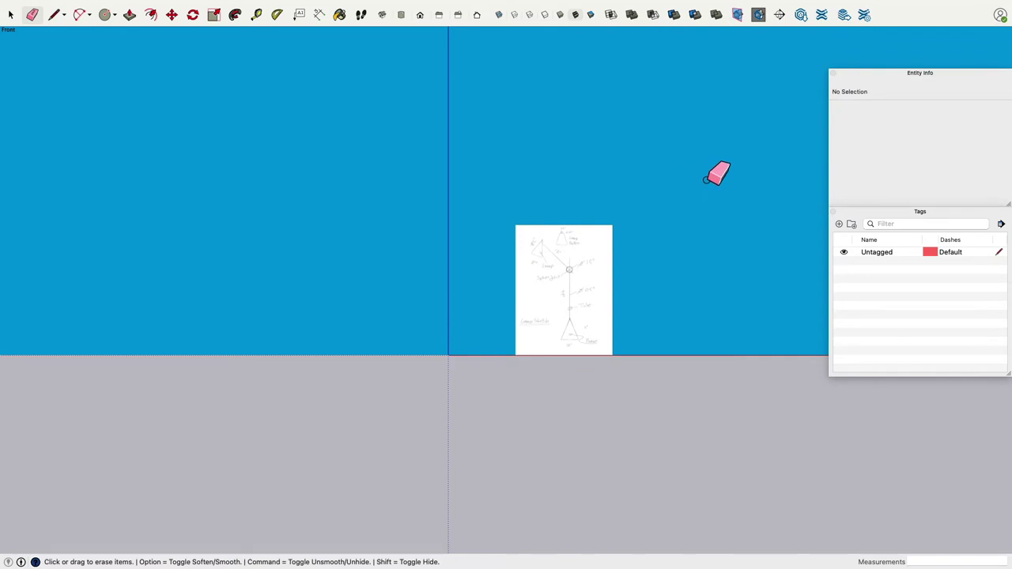
mouse_move(610, 151)
middle_down()
mouse_move(544, 217)
mouse_move(498, 305)
mouse_move(506, 333)
middle_up()
scroll(565, 332, up, 6)
scroll(493, 269, down, 4)
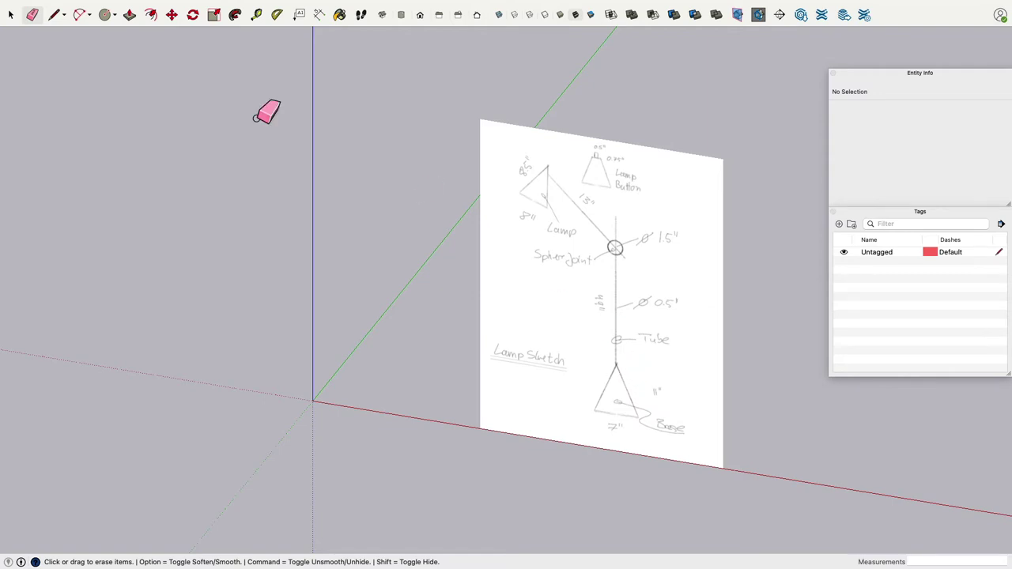
Draw a 3.5-inch line from the origin along the red axis.
click(55, 14)
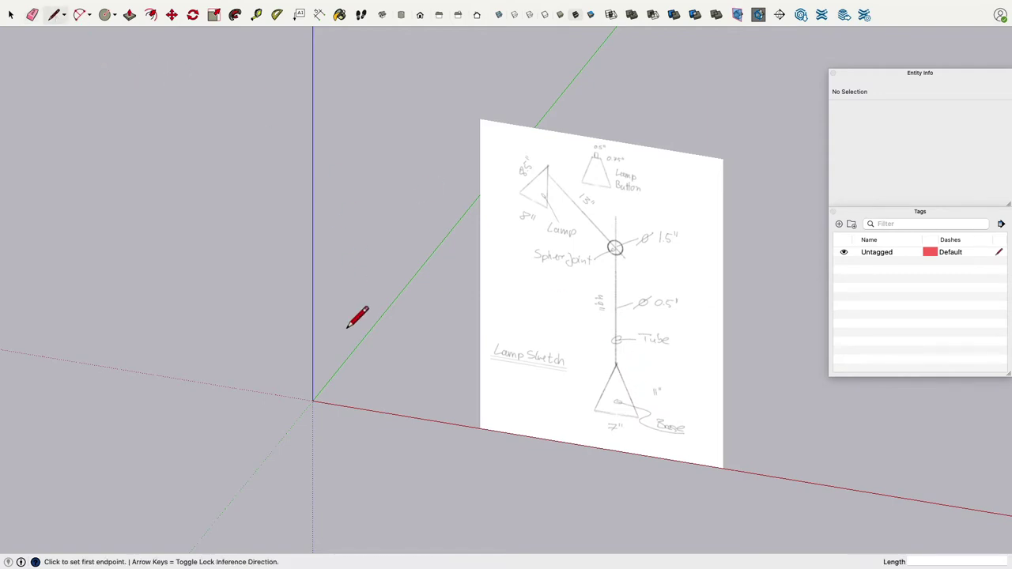
click(313, 401)
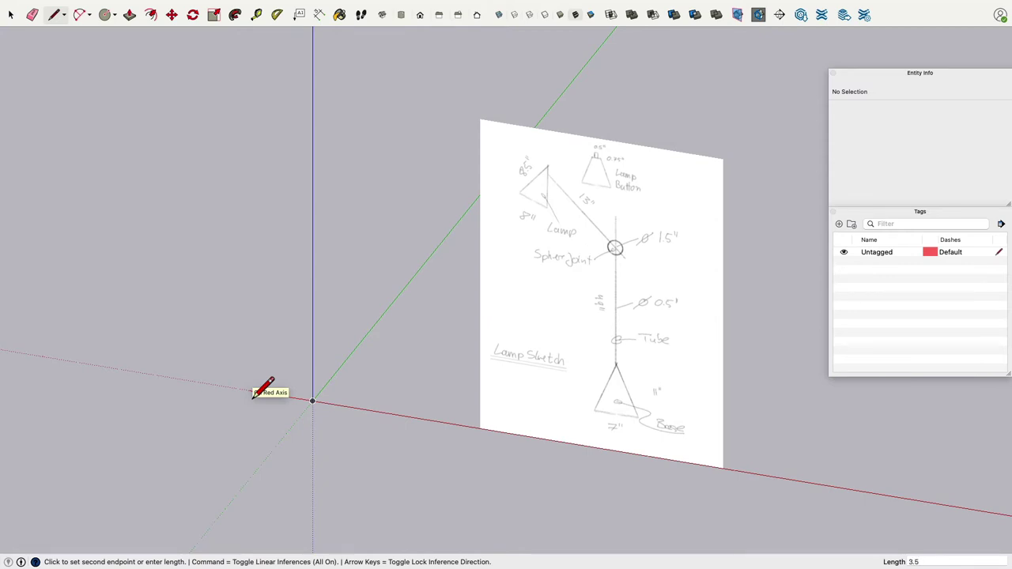
key(Return)
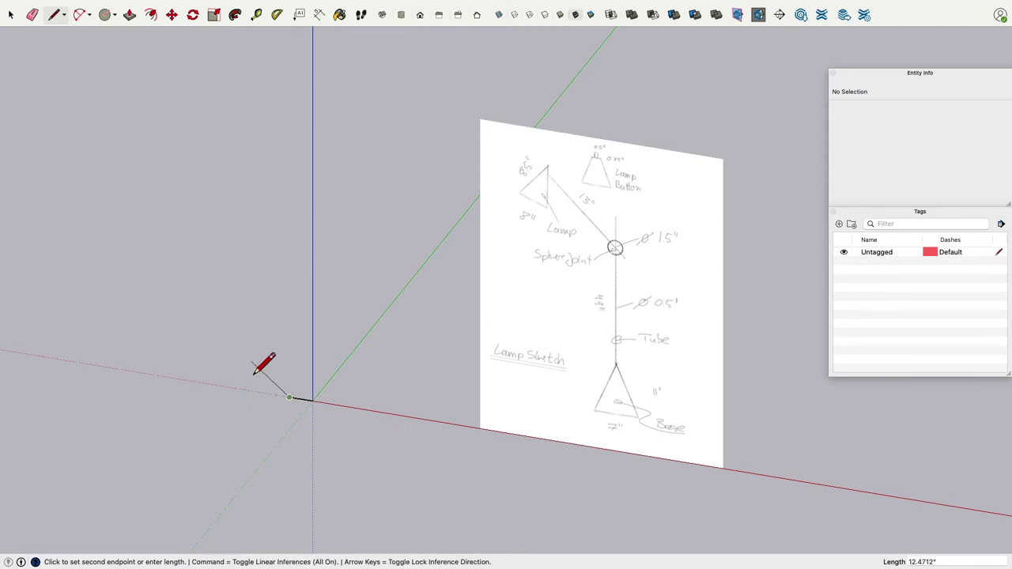
key(Escape)
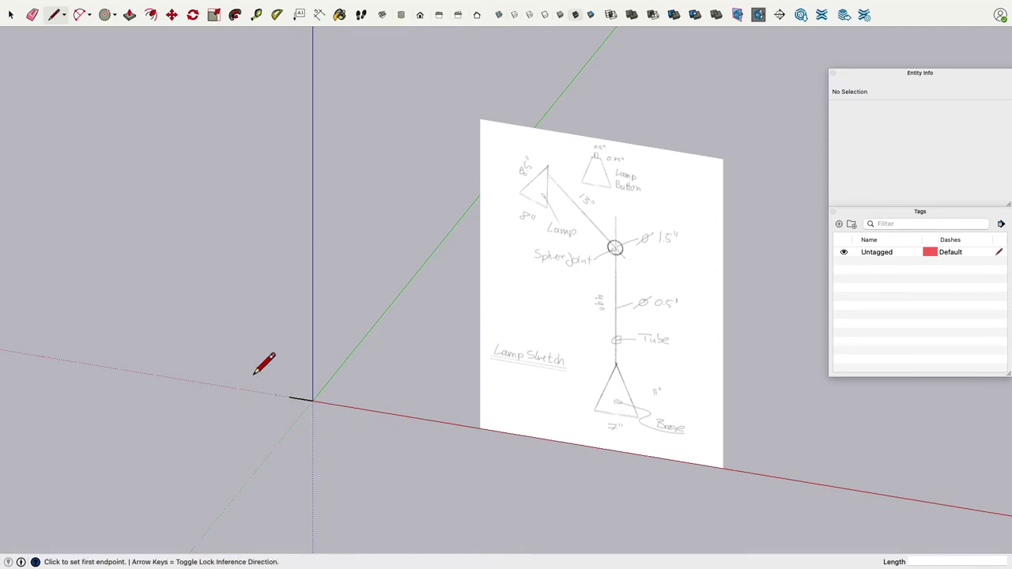
Draw an 11-inch vertical edge from the origin and close the thin triangle back to its start.
click(313, 402)
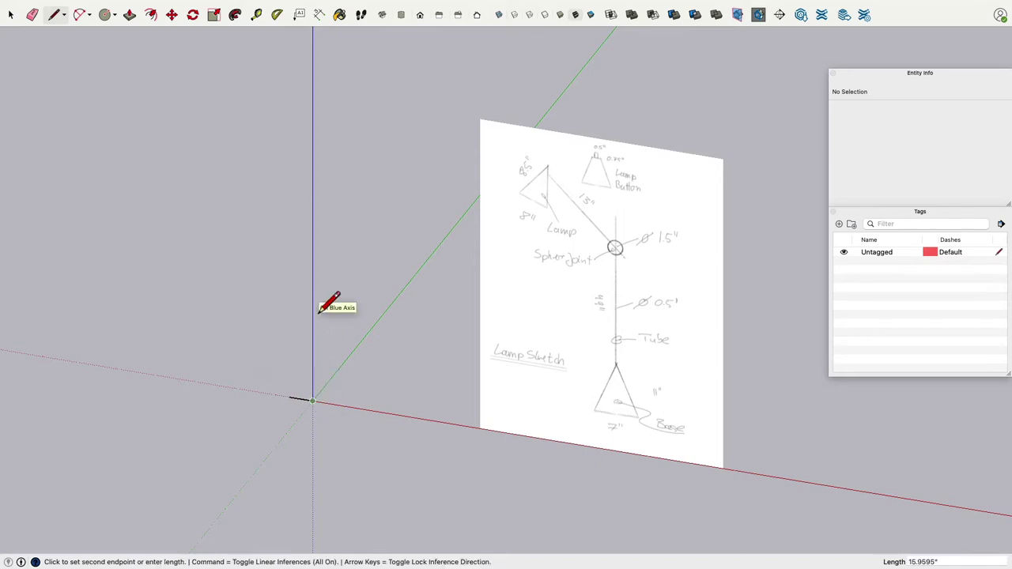
text(11)
key(Return)
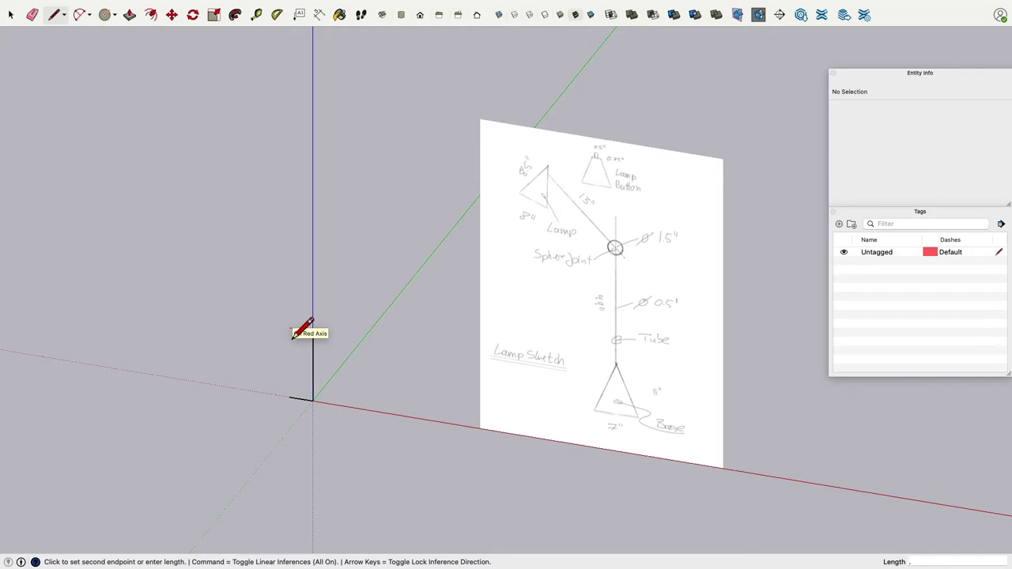
text(25)
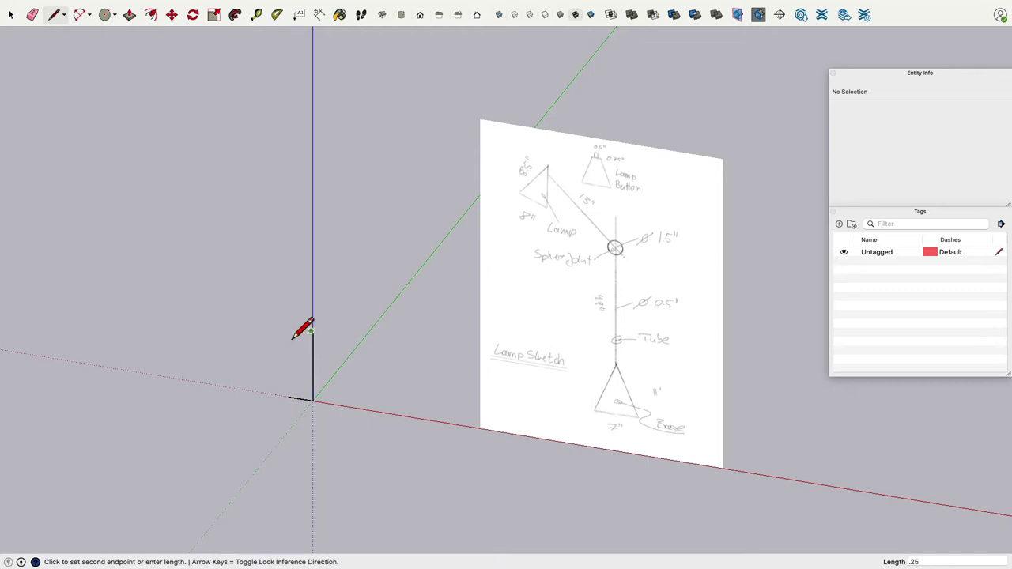
click(288, 338)
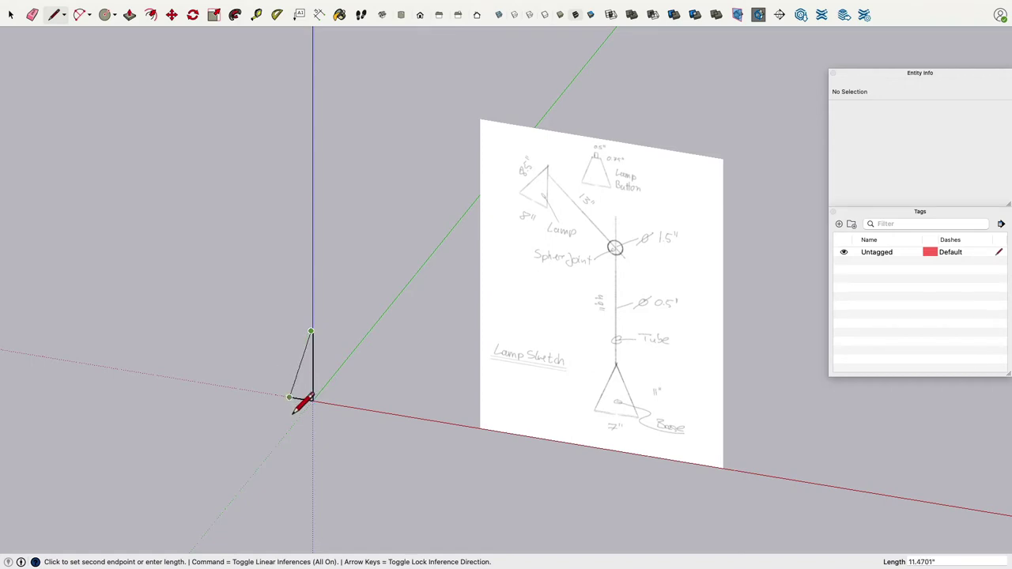
click(289, 398)
scroll(289, 397, up, 5)
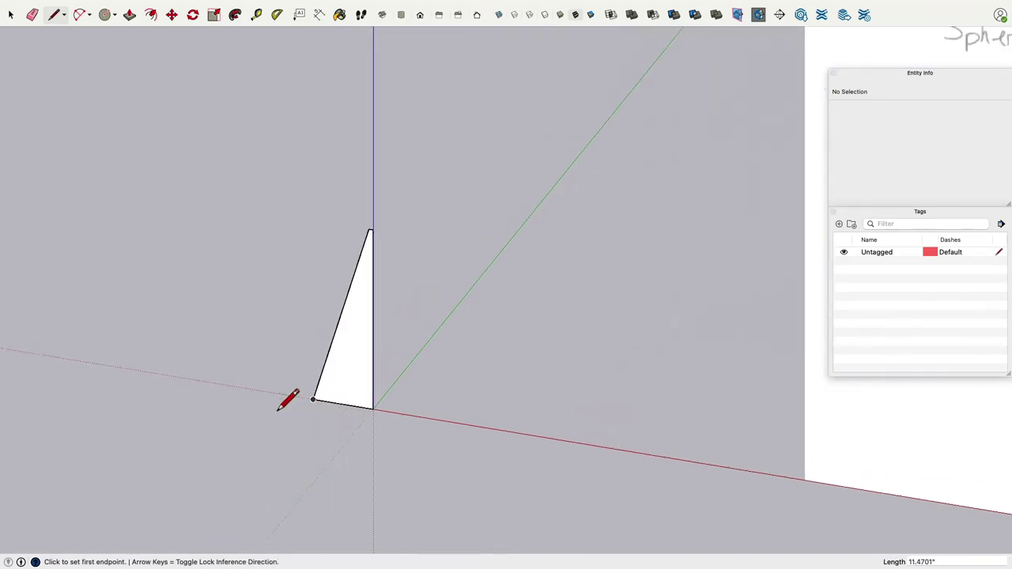
scroll(288, 397, down, 4)
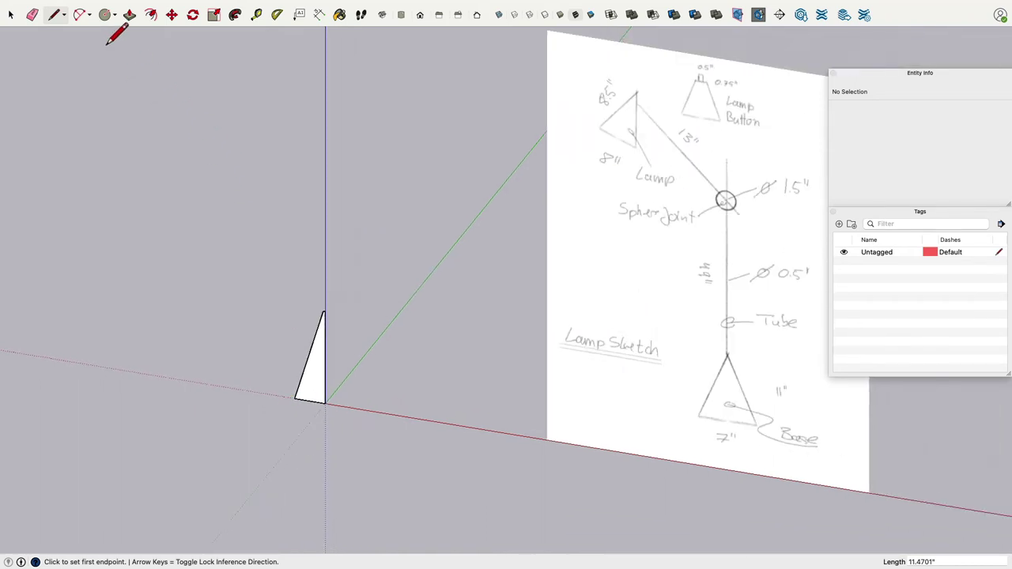
Draw a circle of about 15.6-inch radius at the origin and give it 32 segments.
click(106, 18)
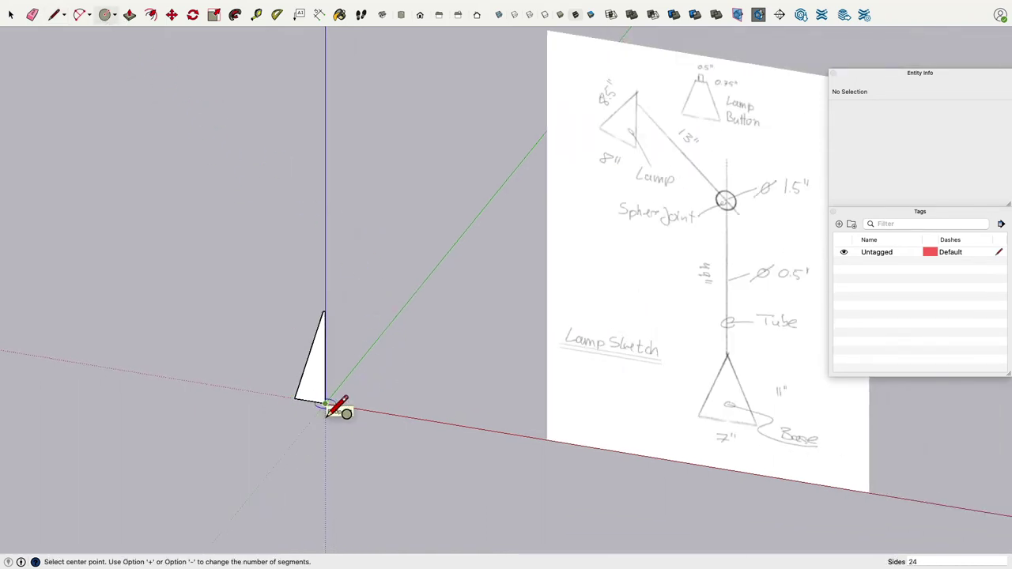
click(325, 405)
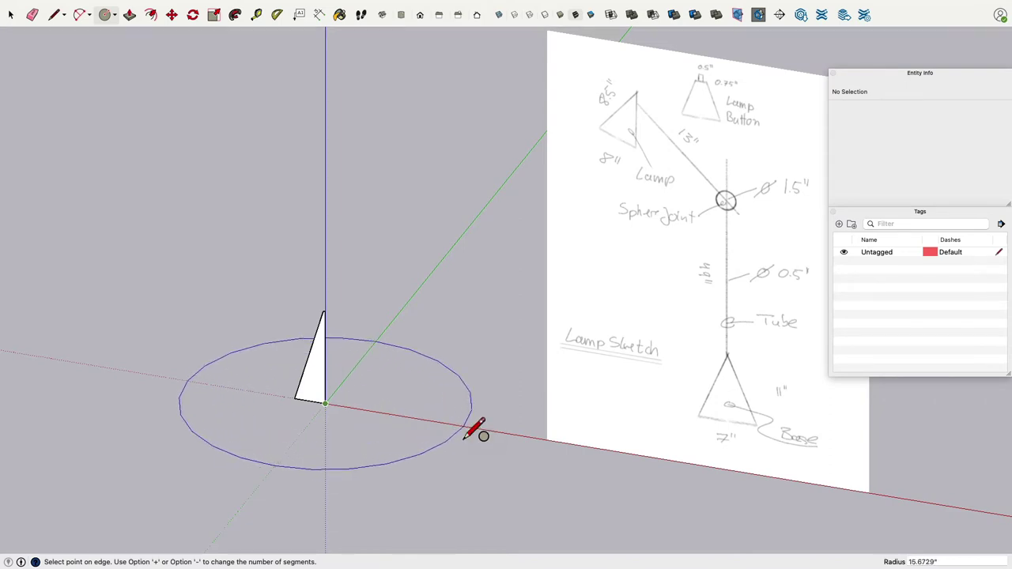
click(469, 426)
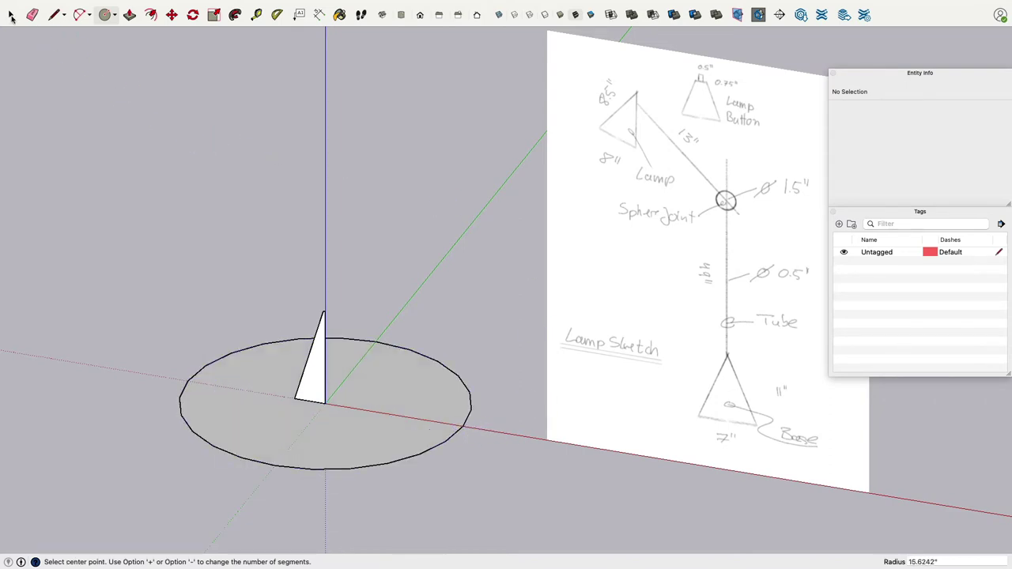
key(space)
click(456, 386)
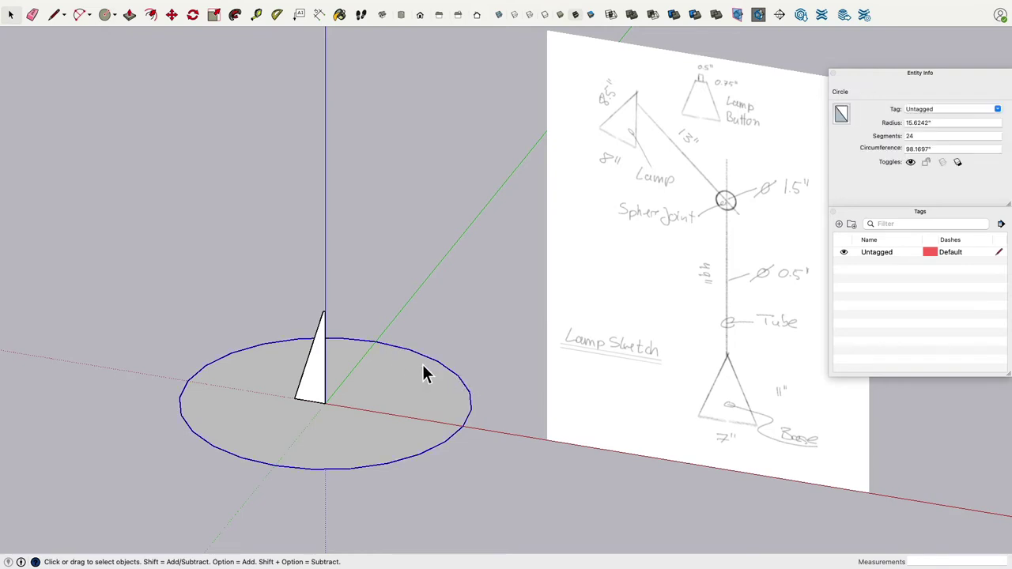
click(911, 136)
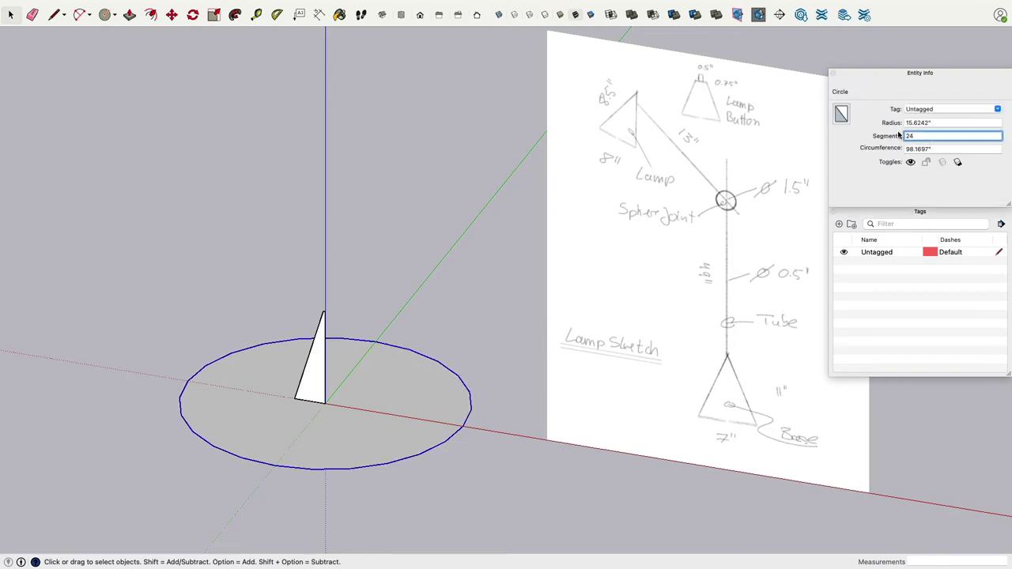
text(32)
key(Return)
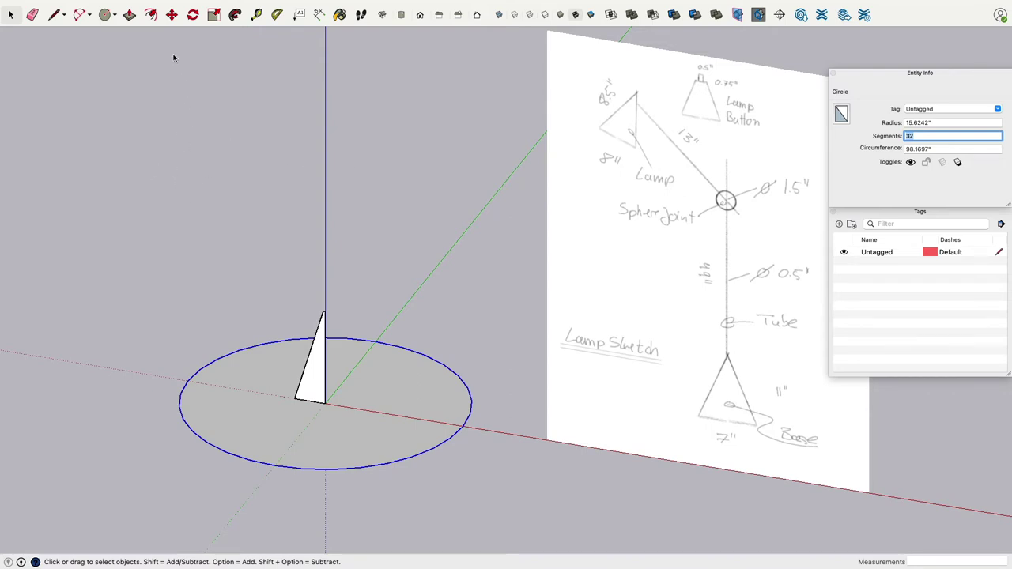
Move the circle slightly down the blue axis below the triangle.
click(172, 14)
click(335, 412)
click(335, 457)
Try sweeping the triangle face around the circle with Follow Me, cancelling the unfinished attempts.
key(space)
click(252, 256)
click(321, 354)
click(235, 15)
click(318, 386)
key(Escape)
drag(324, 386, 414, 413)
middle_drag(414, 413, 363, 318)
mouse_move(276, 332)
mouse_down()
mouse_move(226, 348)
mouse_move(210, 373)
mouse_move(167, 395)
mouse_move(87, 400)
mouse_move(284, 522)
mouse_move(453, 531)
mouse_move(379, 316)
mouse_move(273, 282)
mouse_move(483, 472)
mouse_move(149, 482)
mouse_move(313, 279)
mouse_move(435, 323)
mouse_up()
key(Escape)
Sweep the triangle fully around the circle into a cone and recentre the view on it.
click(316, 372)
drag(316, 371, 199, 375)
middle_drag(200, 375, 400, 405)
drag(399, 405, 620, 300)
key(Escape)
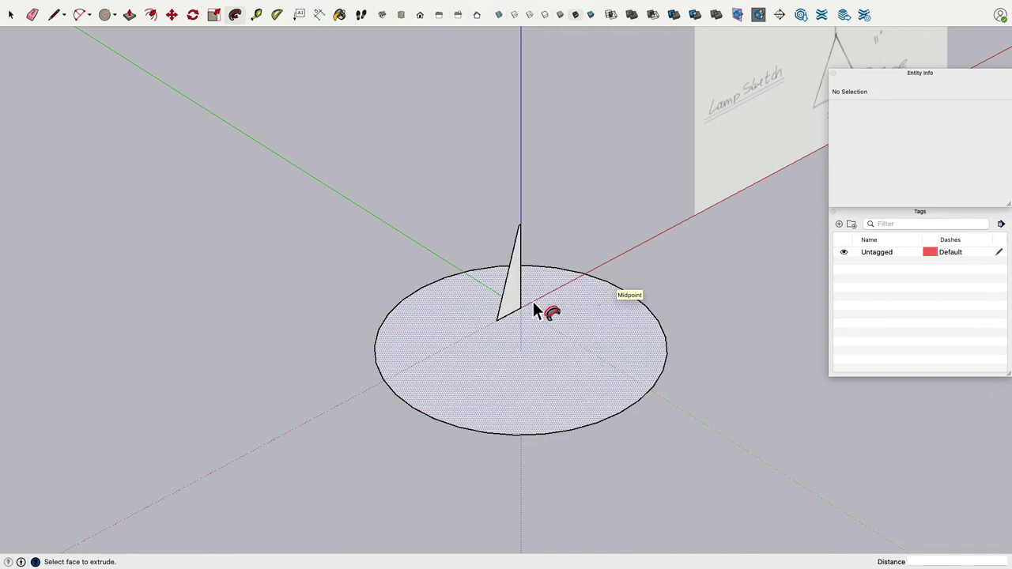
click(10, 14)
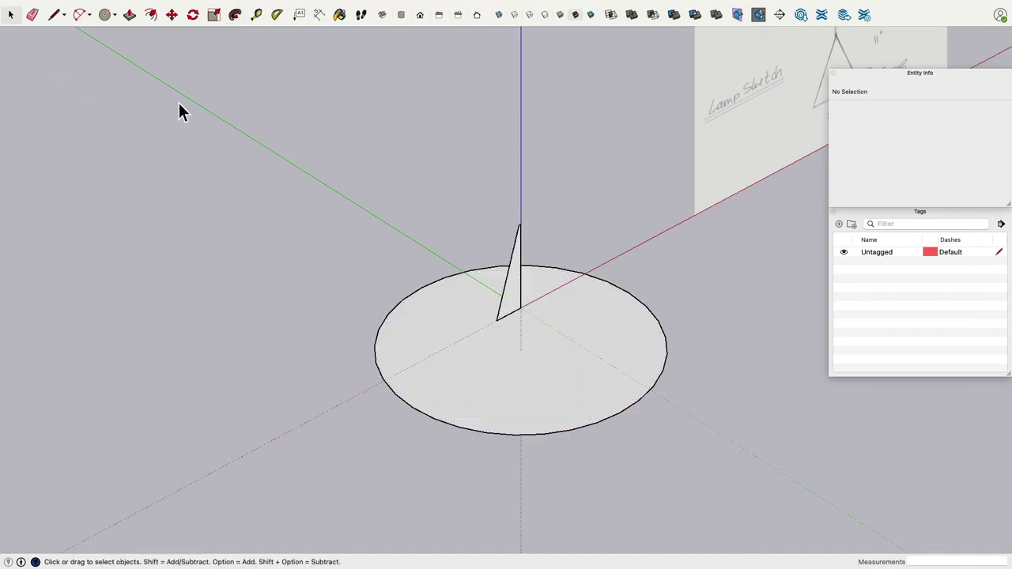
click(235, 15)
drag(518, 287, 420, 417)
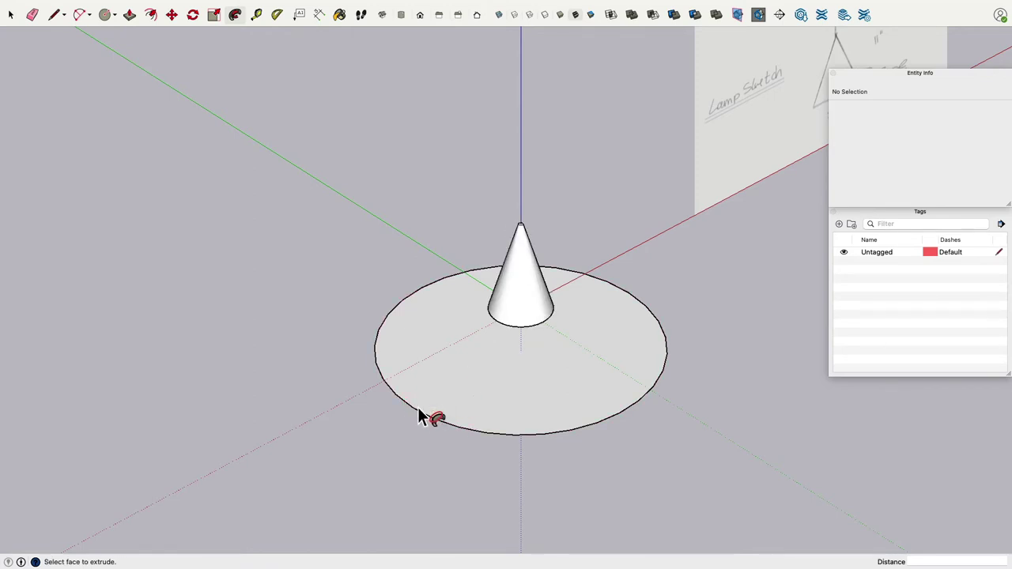
mouse_move(626, 211)
middle_down()
mouse_move(395, 72)
mouse_move(342, 452)
mouse_move(479, 301)
mouse_move(501, 60)
mouse_move(479, 339)
mouse_move(532, 203)
middle_up()
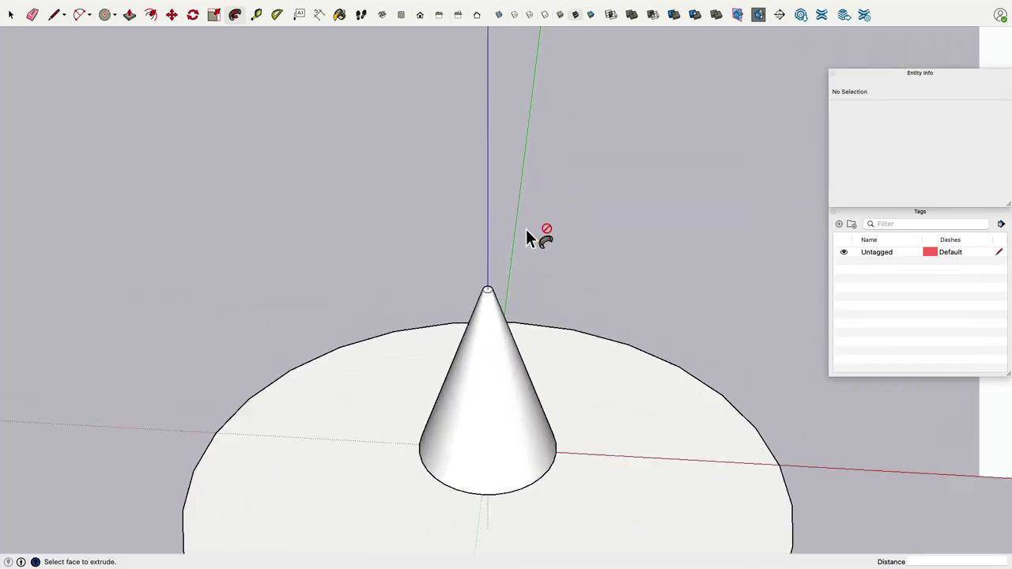
shift+middle_drag(543, 261, 169, 98)
key(space)
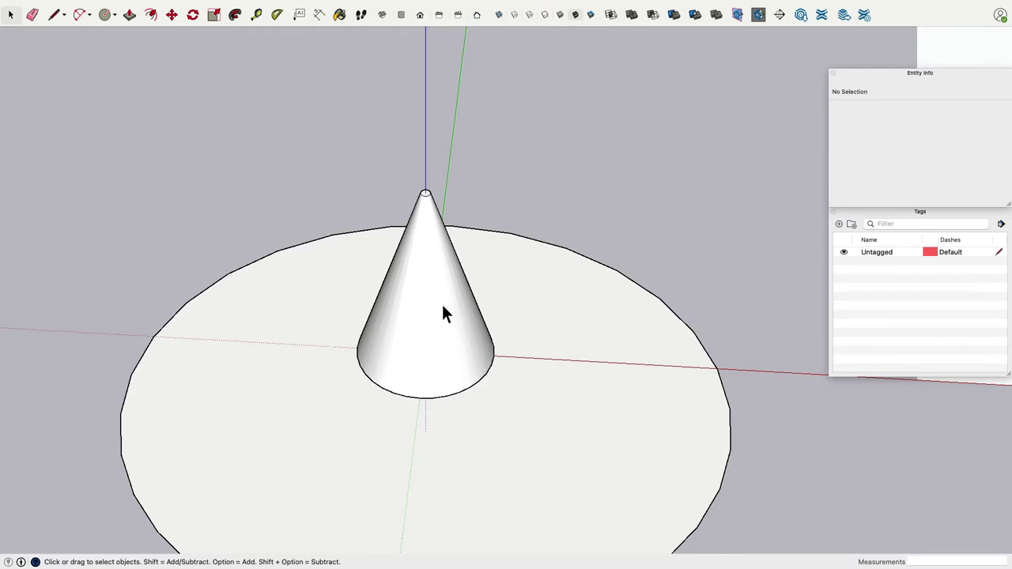
Select the whole cone and make it a group.
triple_click(442, 305)
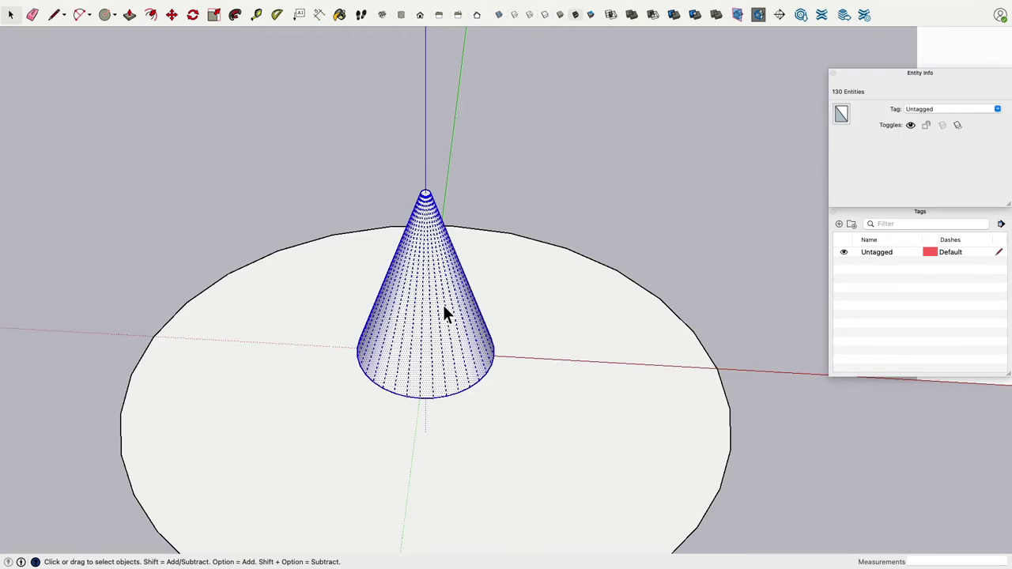
right_click(441, 305)
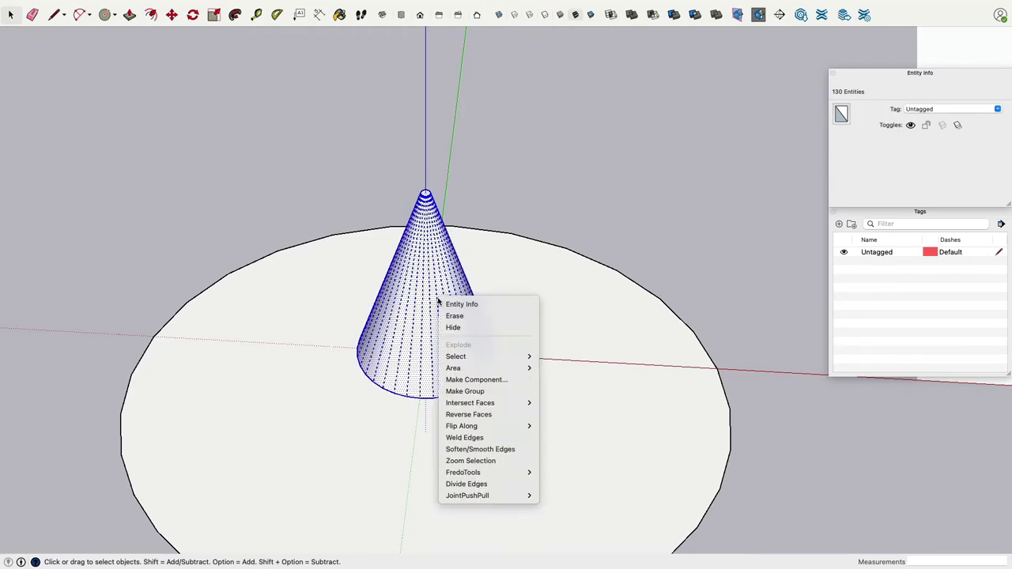
click(497, 391)
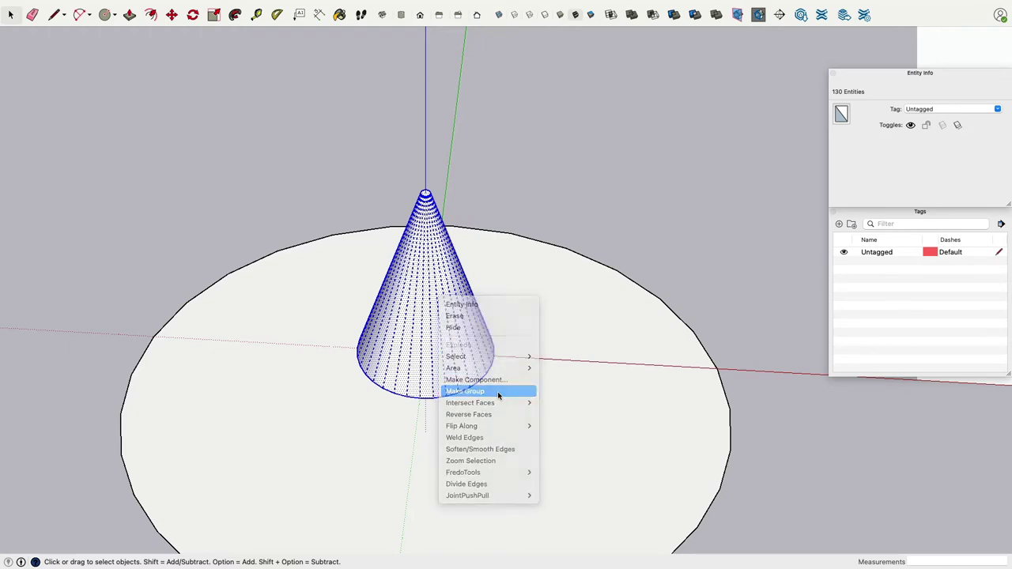
Create a new tag named Base and assign the cone group to it.
click(838, 224)
text(Base)
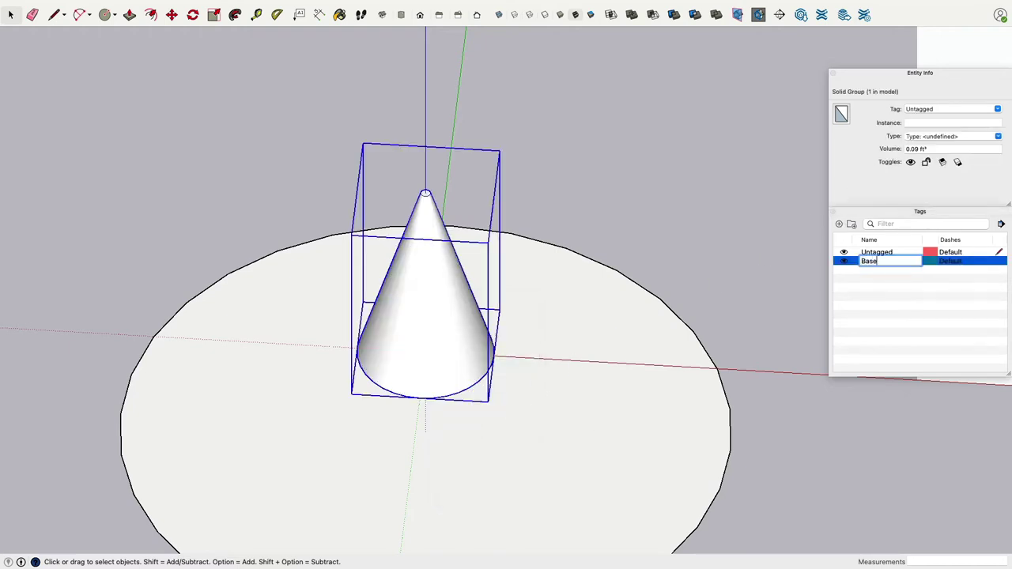
key(Return)
click(993, 108)
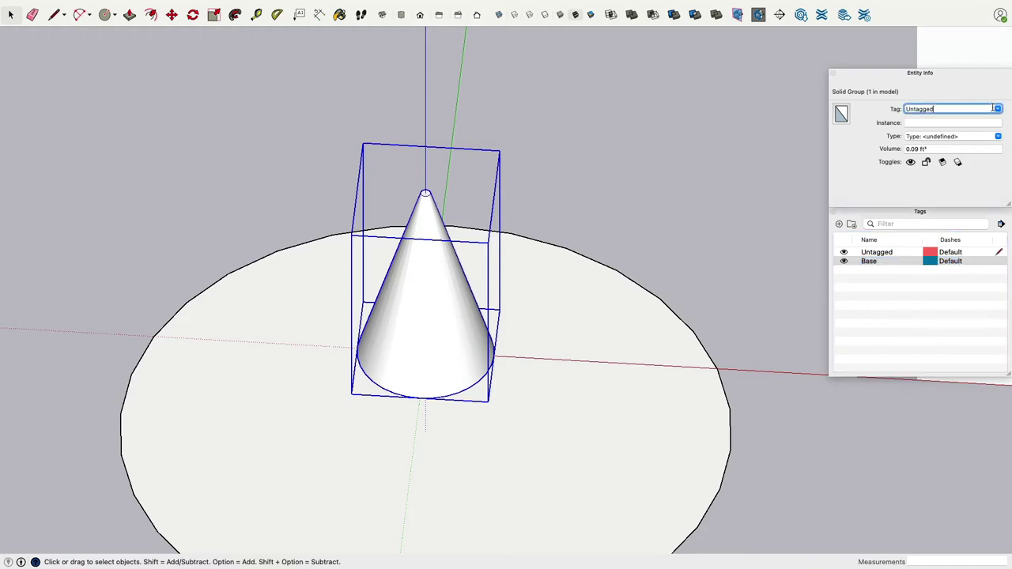
click(997, 109)
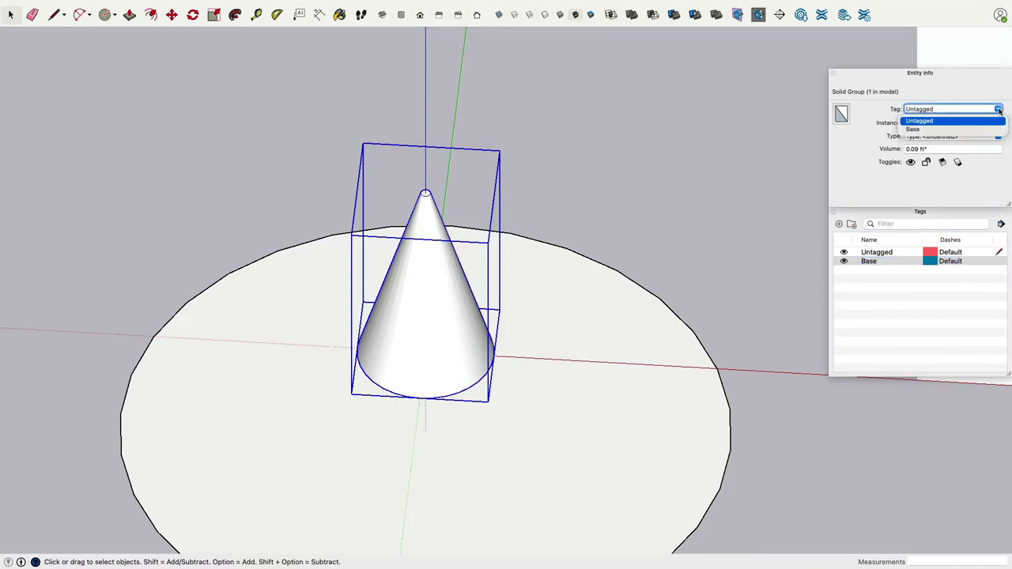
click(925, 129)
Toggle the Base tag's visibility to check the cone is on it.
click(844, 262)
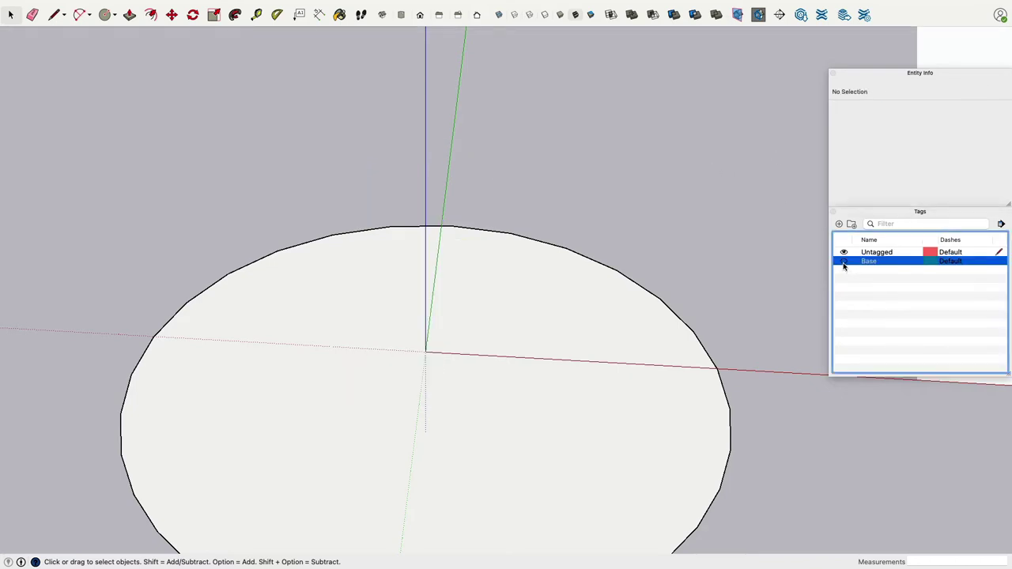
click(844, 262)
click(844, 262)
click(844, 262)
scroll(609, 190, down, 2)
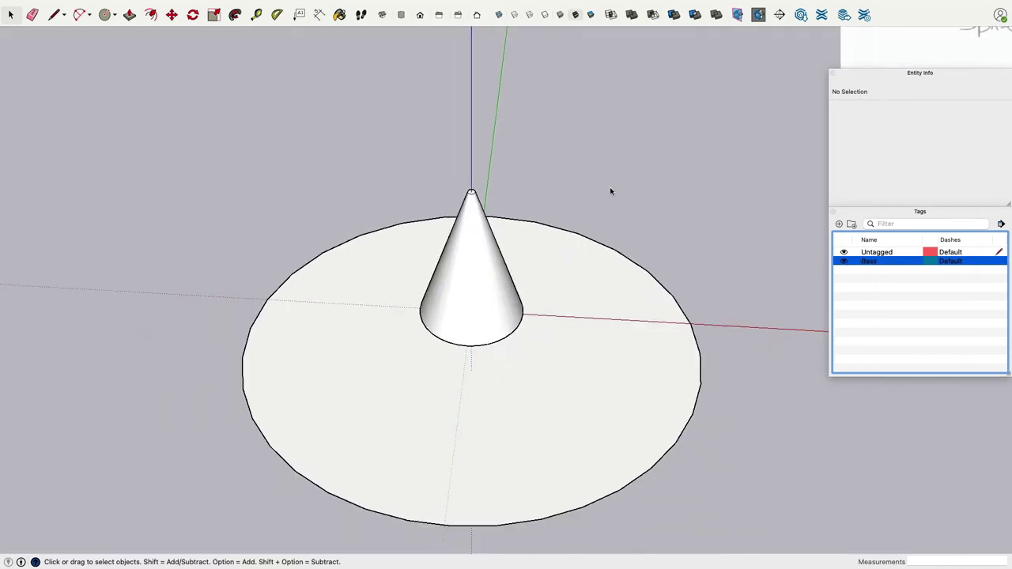
scroll(592, 187, down, 2)
scroll(617, 182, down, 2)
shift+middle_drag(641, 176, 458, 289)
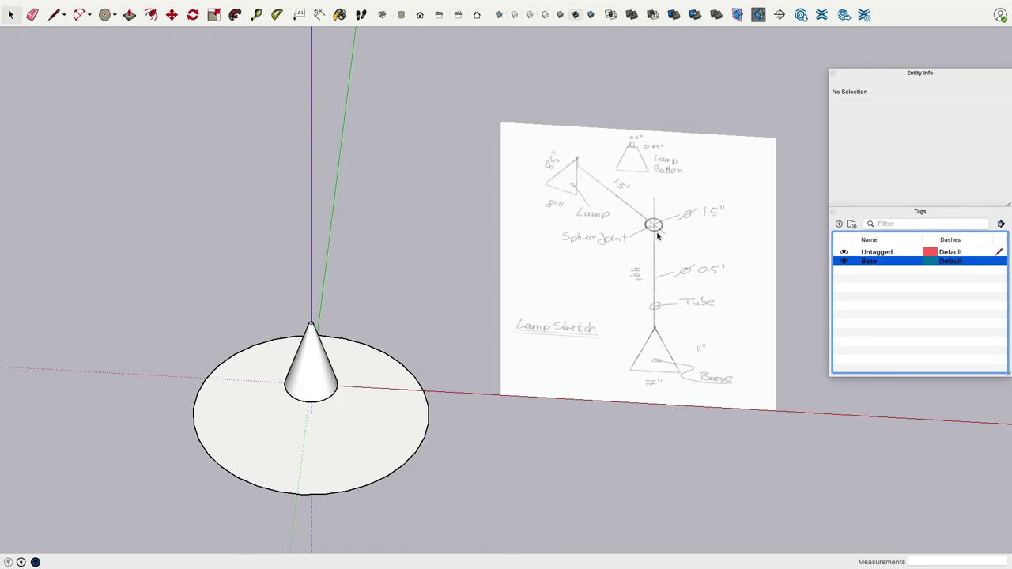
scroll(646, 269, up, 4)
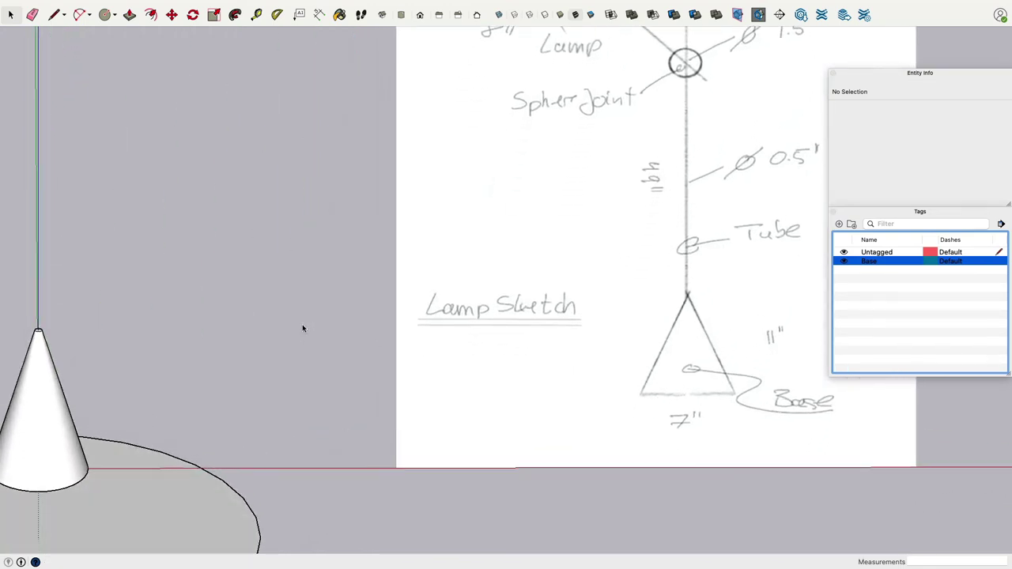
middle_drag(300, 317, 451, 245)
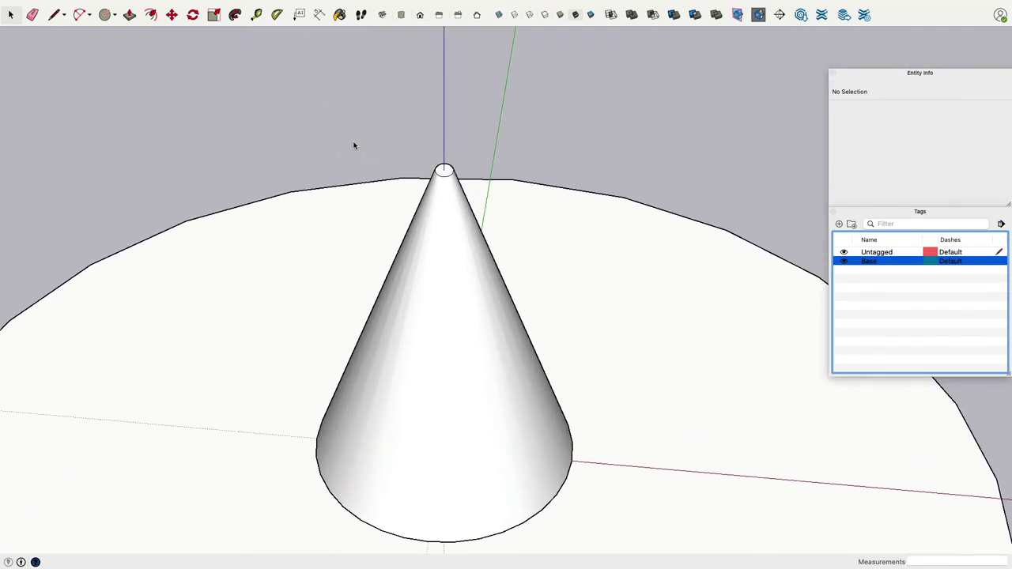
click(105, 14)
scroll(449, 172, up, 4)
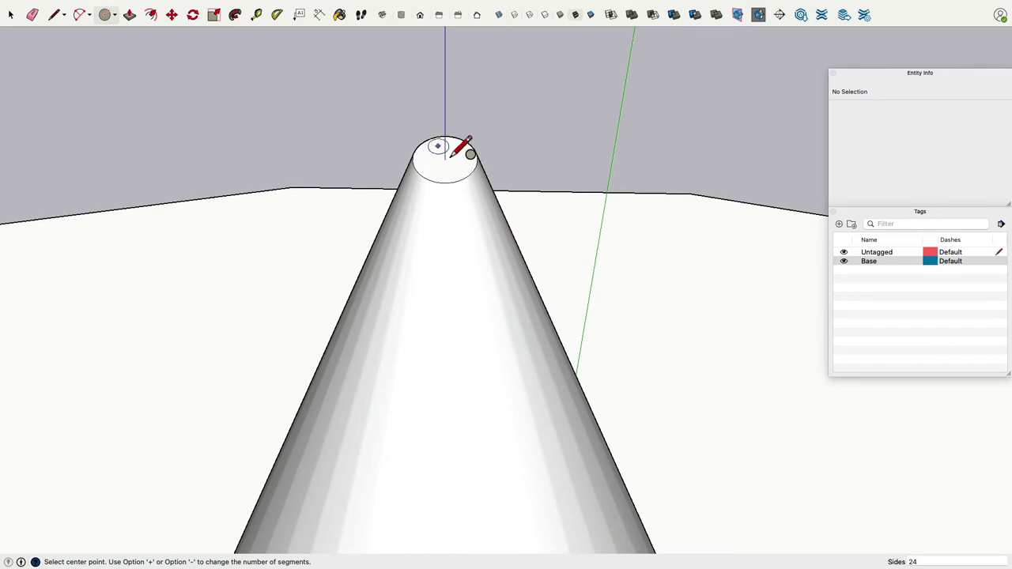
scroll(434, 147, up, 5)
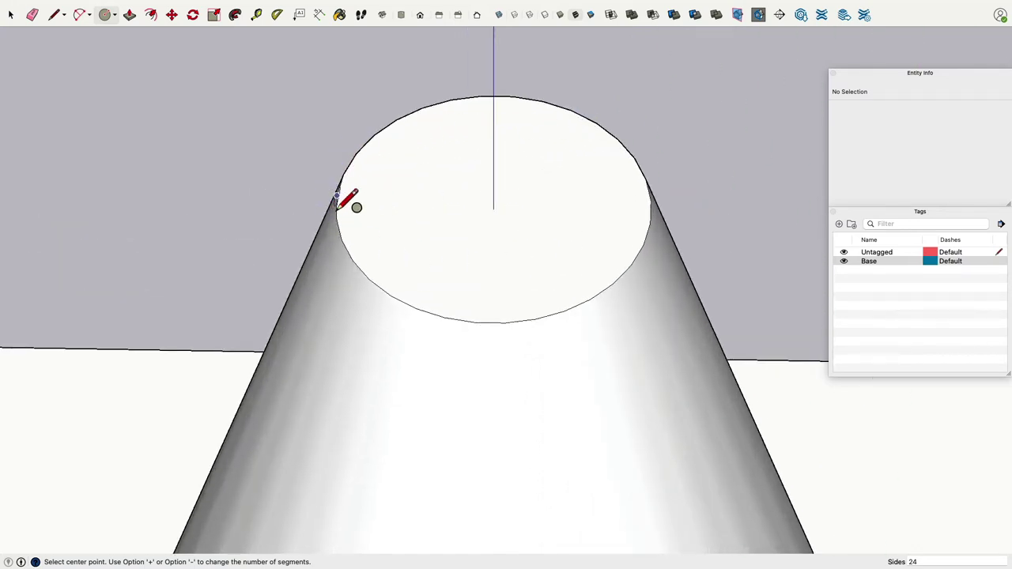
scroll(506, 95, down, 2)
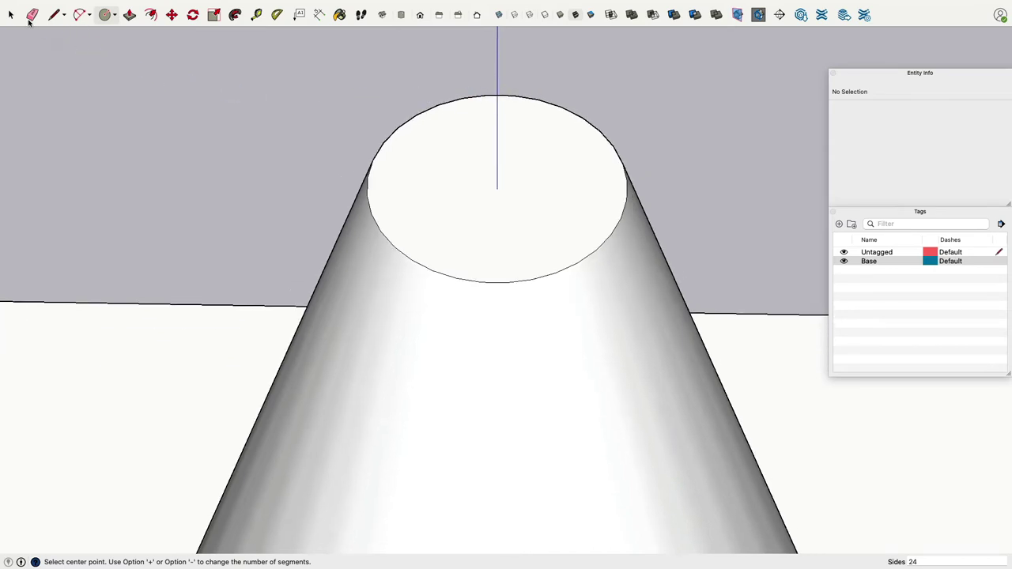
click(55, 15)
mouse_move(397, 194)
middle_down()
mouse_move(454, 166)
mouse_move(443, 337)
middle_up()
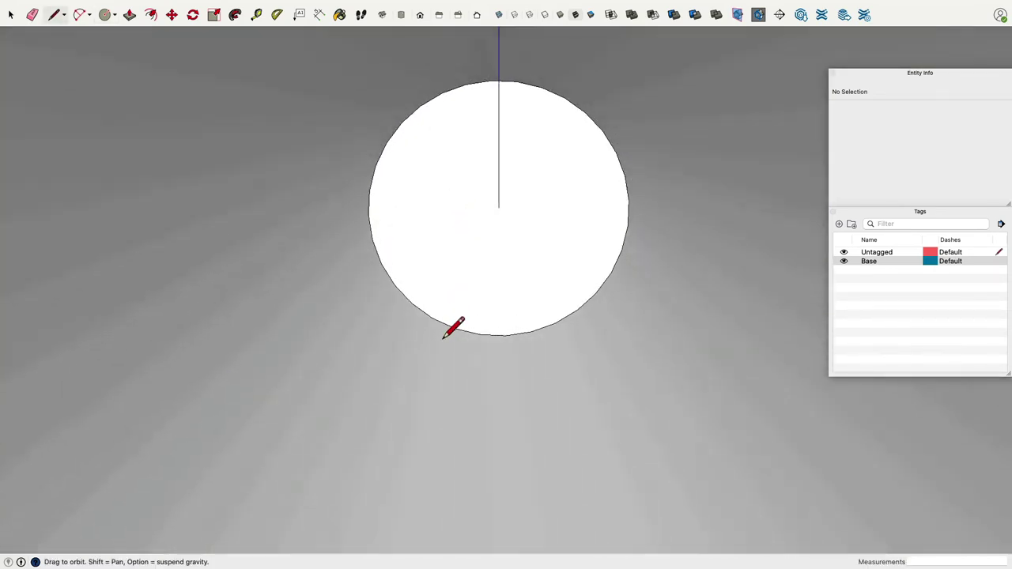
In Top view, draw a horizontal diameter across the cone's top circle.
click(420, 16)
scroll(498, 180, down, 5)
scroll(502, 185, up, 2)
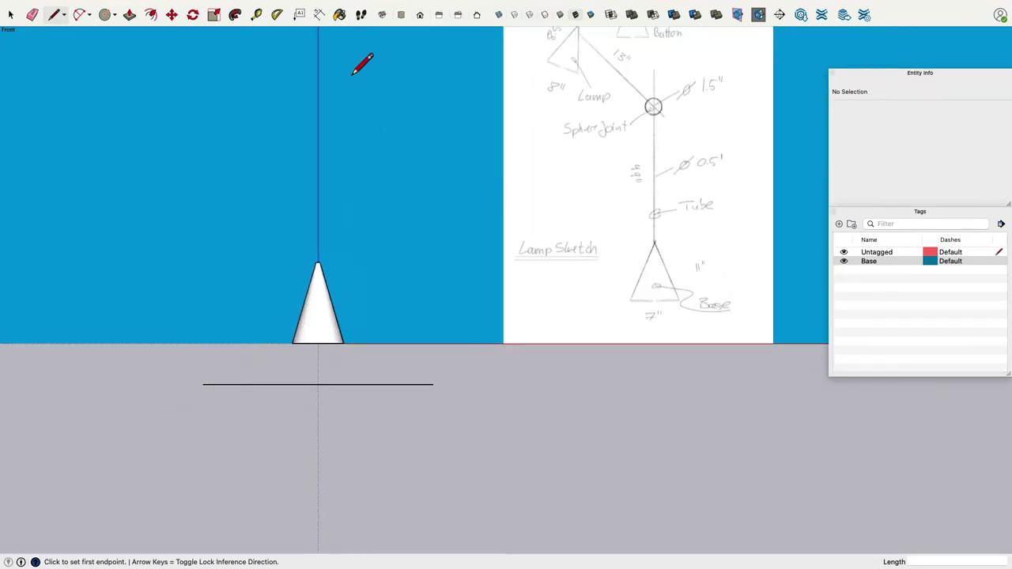
click(400, 15)
scroll(348, 293, up, 10)
scroll(324, 303, up, 15)
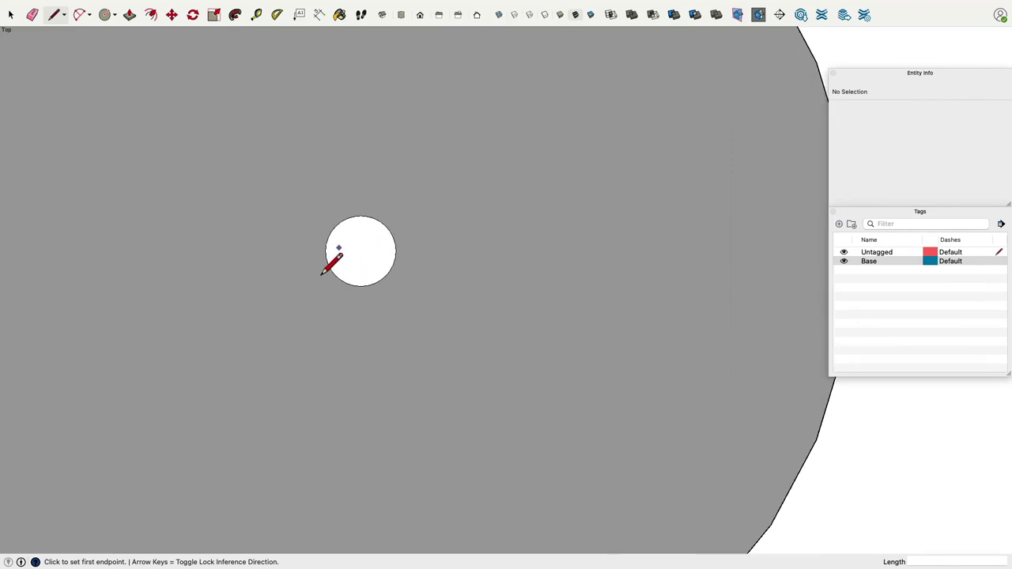
scroll(336, 254, up, 2)
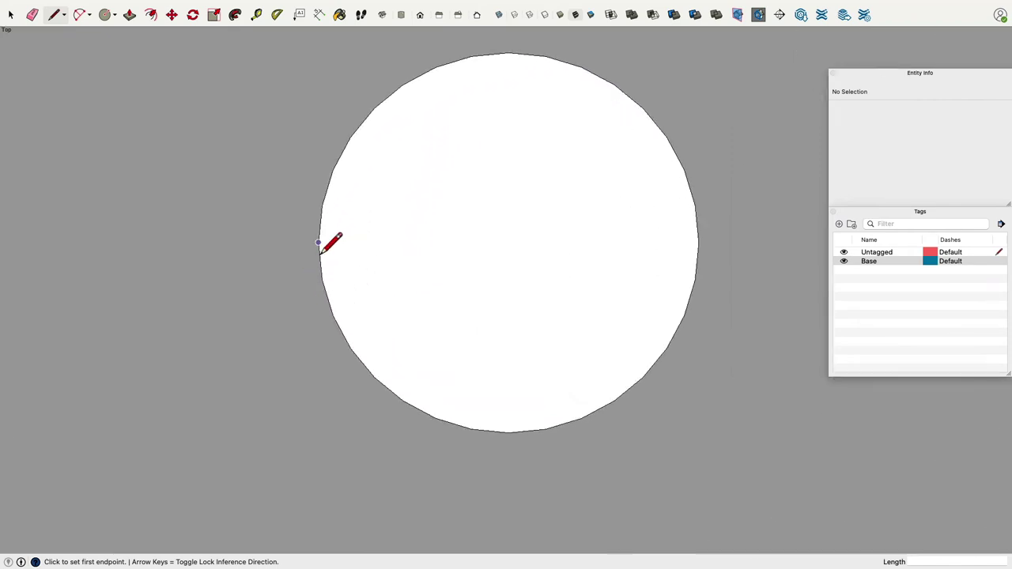
click(698, 243)
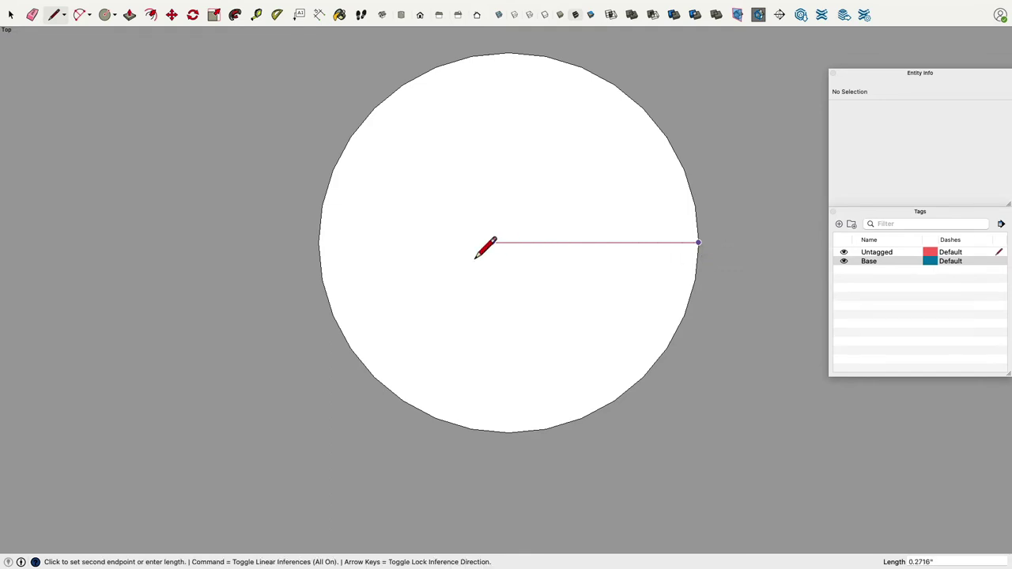
click(319, 242)
key(Escape)
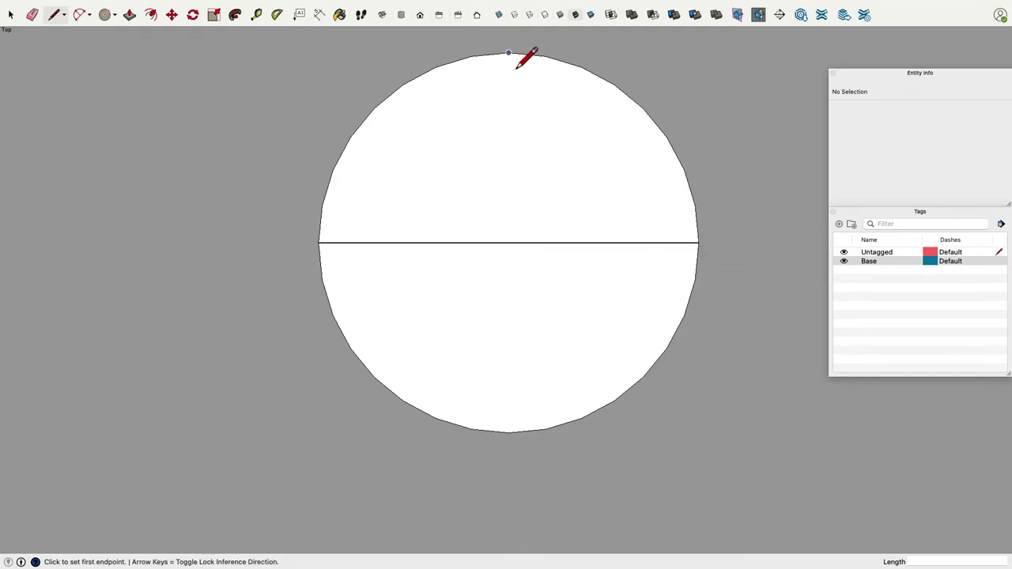
Draw a vertical diameter through the circle's centre, then return to a perspective view.
click(510, 55)
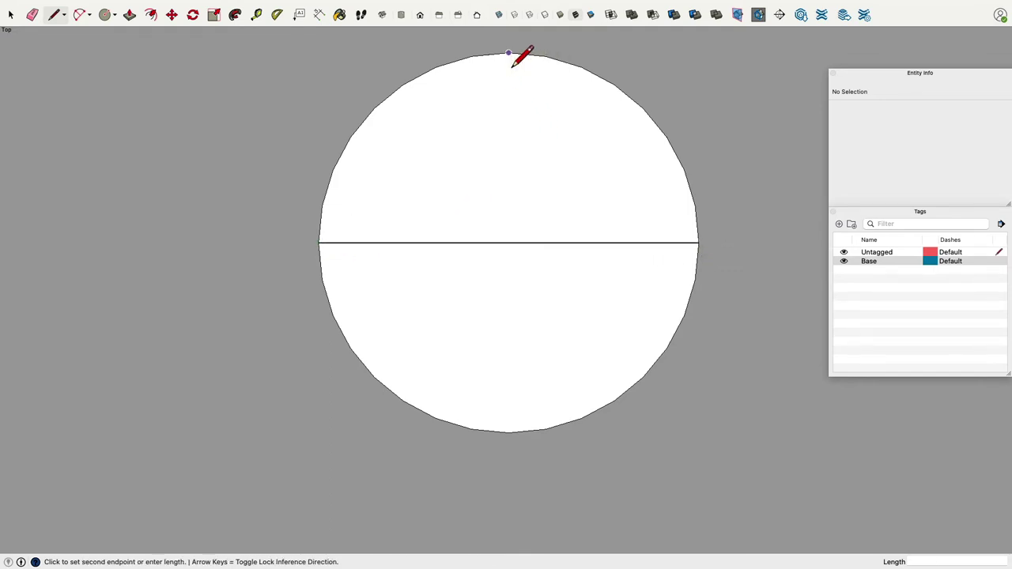
click(508, 433)
key(Escape)
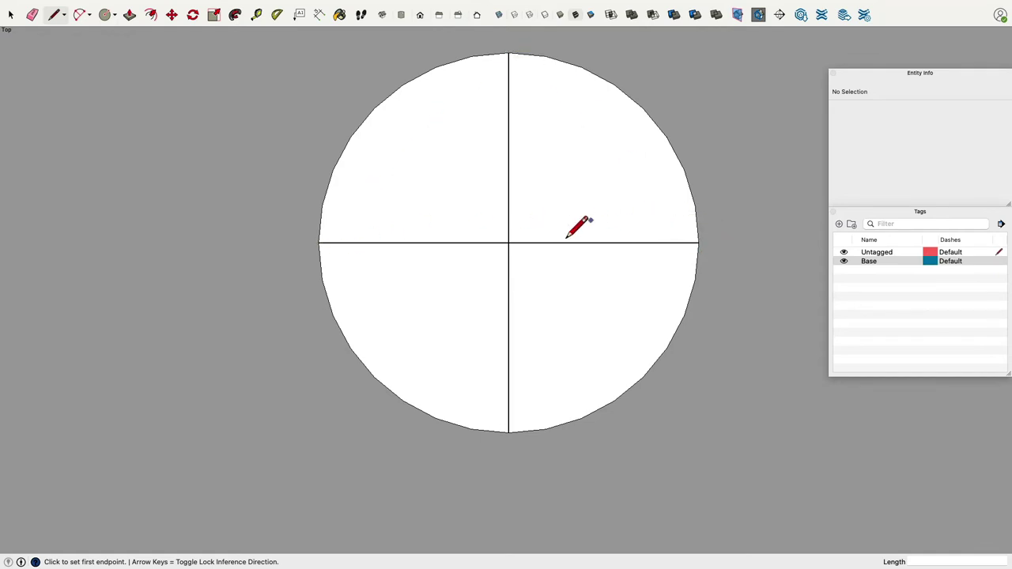
scroll(512, 252, down, 5)
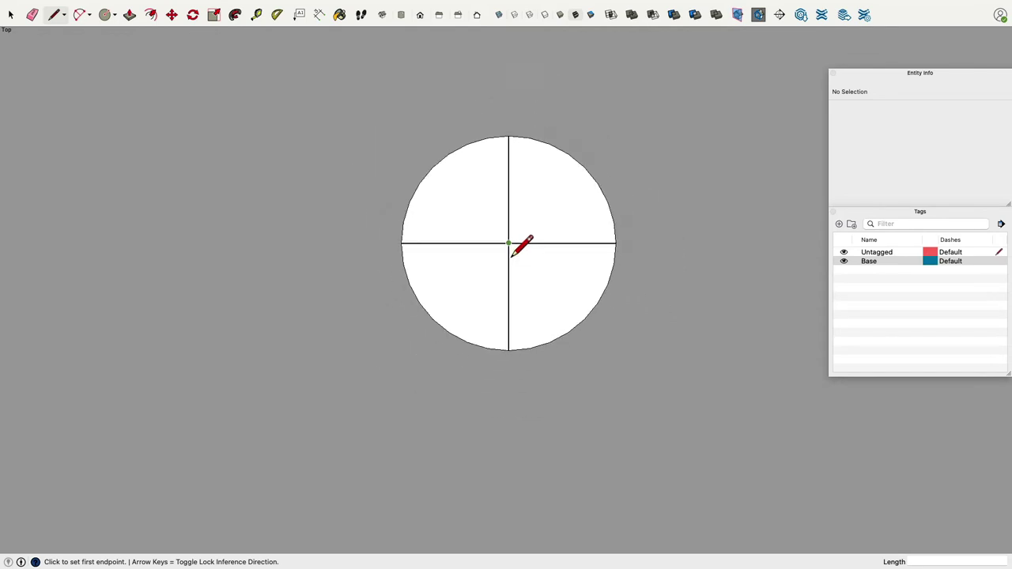
middle_drag(519, 244, 520, 140)
scroll(519, 141, up, 5)
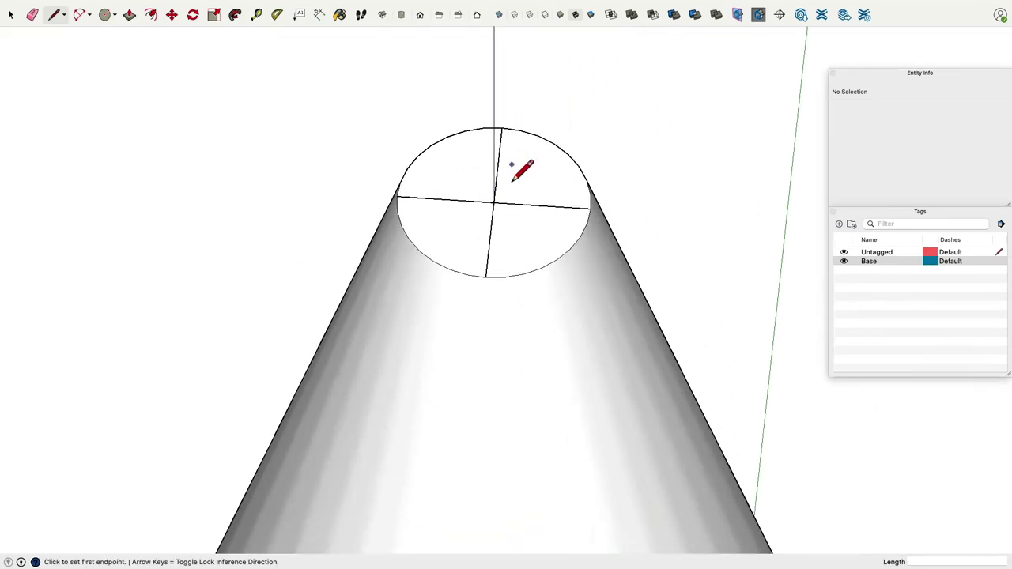
scroll(498, 207, up, 5)
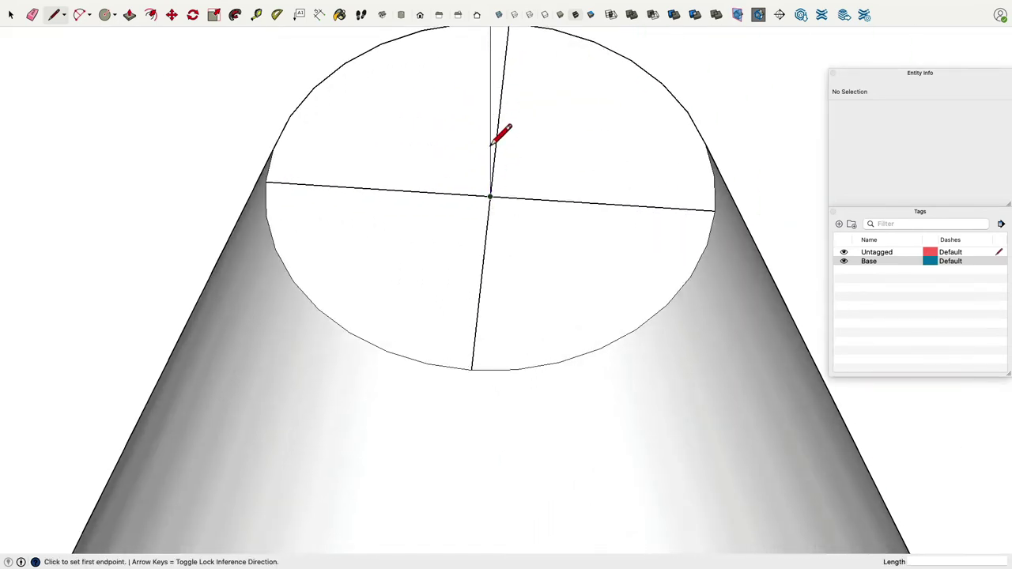
scroll(655, 103, down, 8)
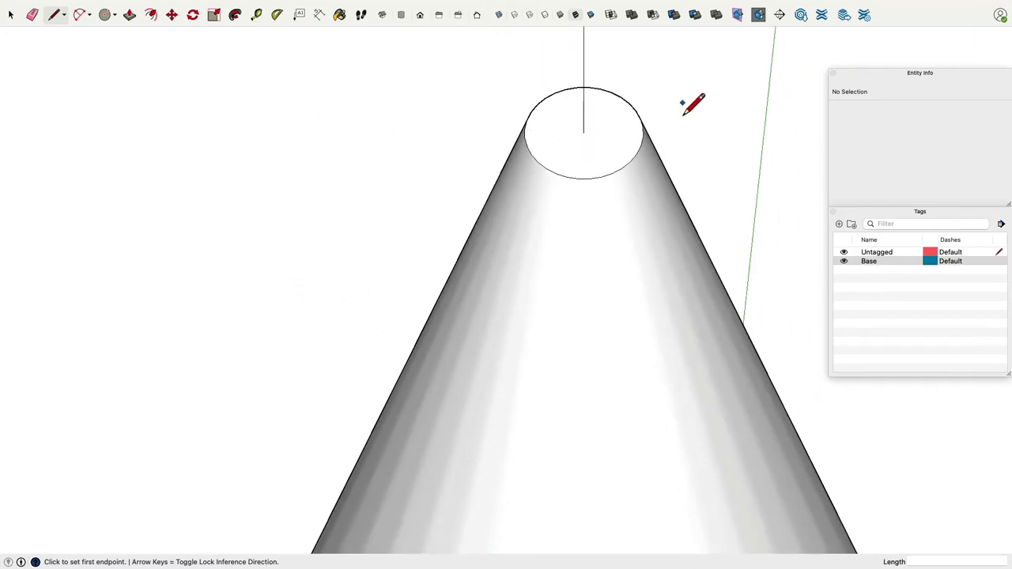
scroll(534, 93, down, 10)
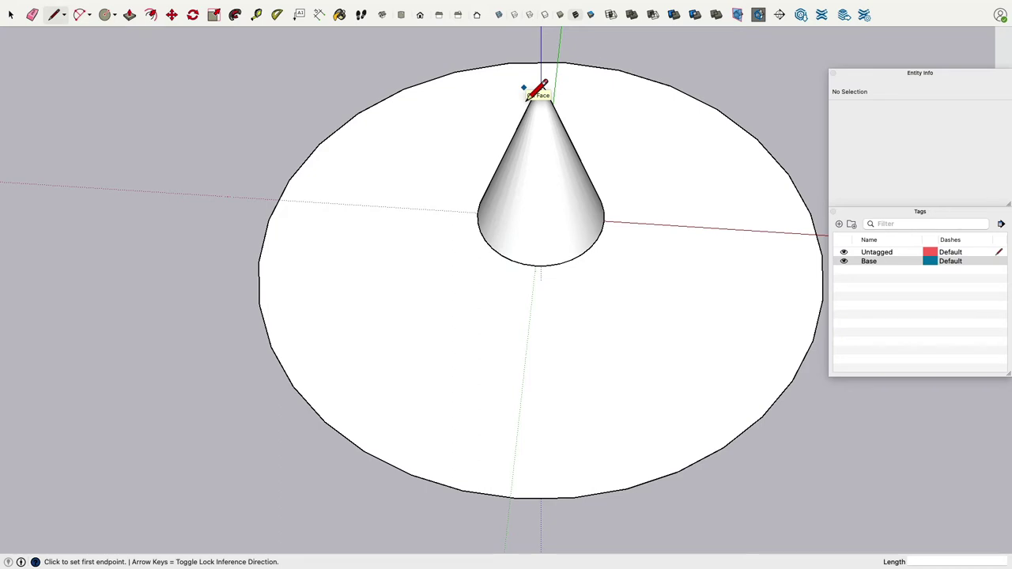
Draw a trial line across the cone's top circle, then undo it.
scroll(530, 98, up, 8)
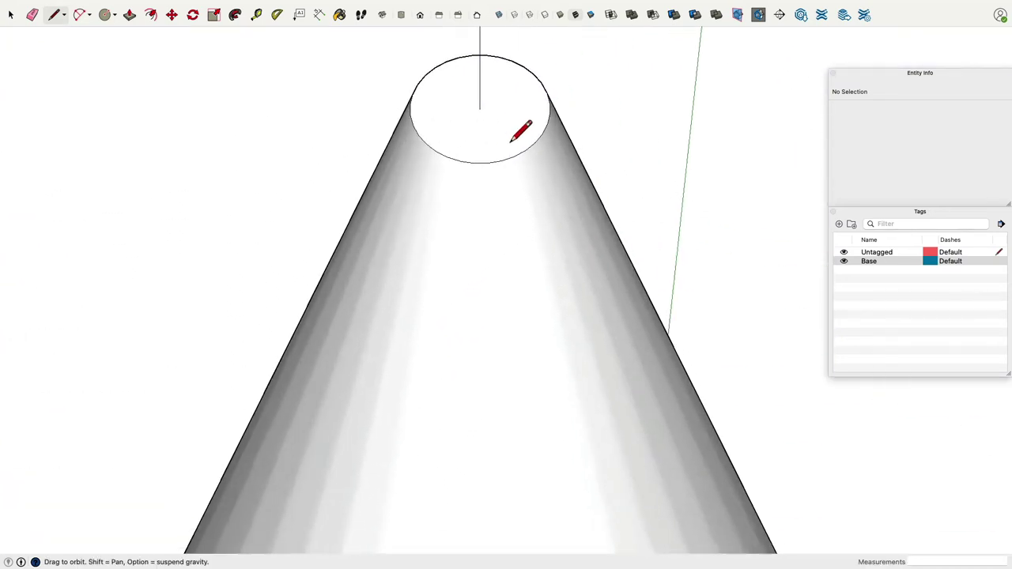
shift+middle_drag(510, 169, 502, 251)
click(419, 238)
click(537, 218)
key(Escape)
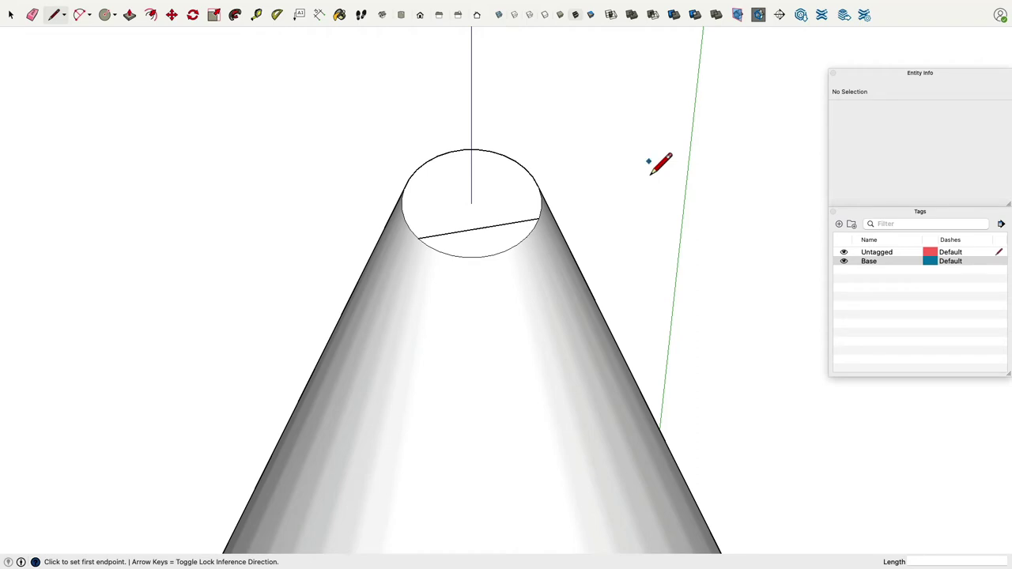
key(super+z)
Draw a vertical line from the origin up to just above the cone's apex.
scroll(646, 173, down, 5)
scroll(645, 170, down, 8)
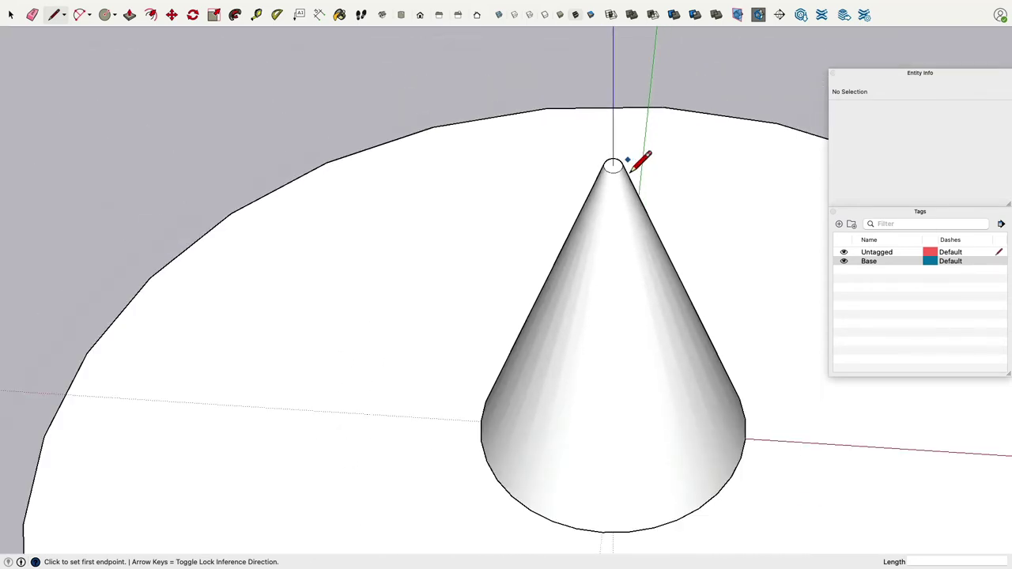
middle_drag(646, 355, 671, 171)
scroll(649, 219, up, 10)
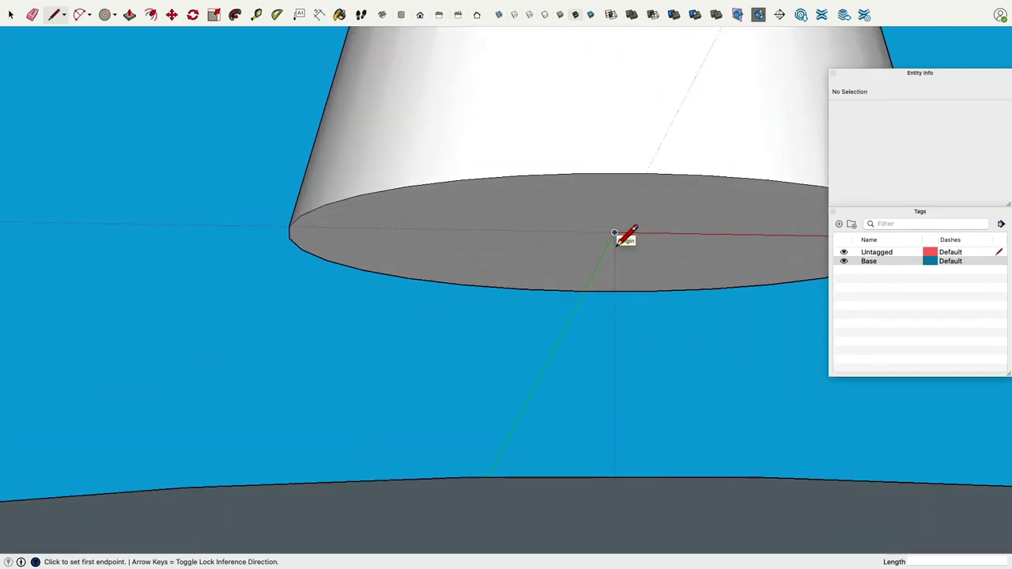
click(614, 234)
scroll(622, 235, down, 10)
middle_drag(657, 150, 661, 139)
scroll(624, 174, up, 5)
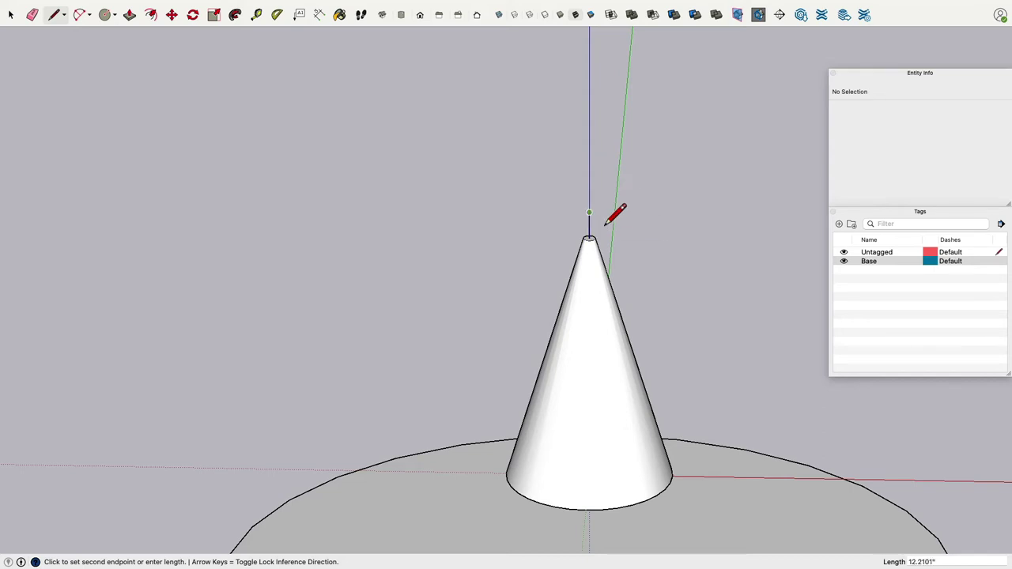
click(599, 227)
scroll(606, 237, down, 3)
Draw a circle of radius 0.25 inches centred on the cone's tip.
scroll(615, 228, up, 5)
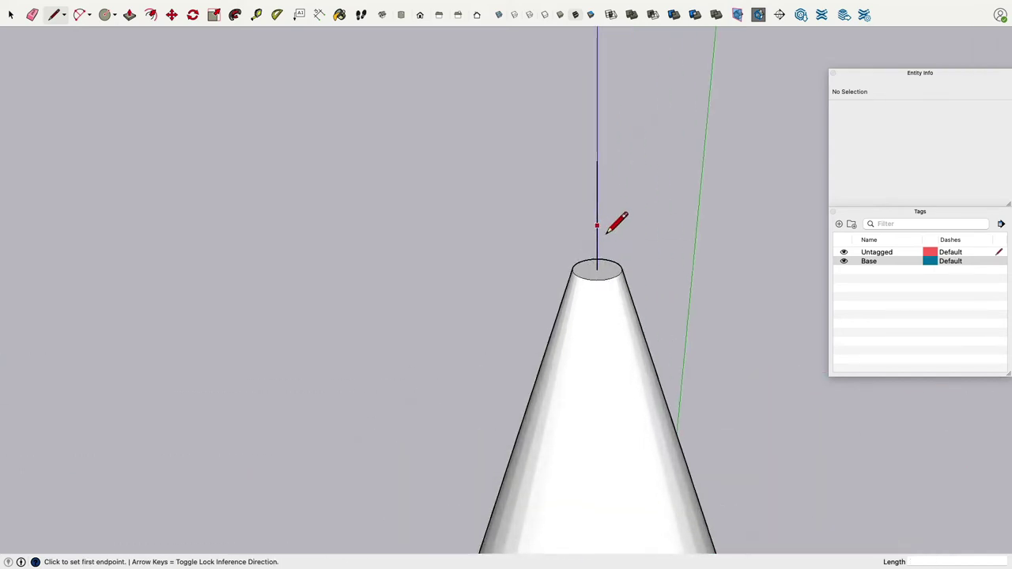
middle_drag(624, 211, 646, 294)
scroll(647, 294, up, 2)
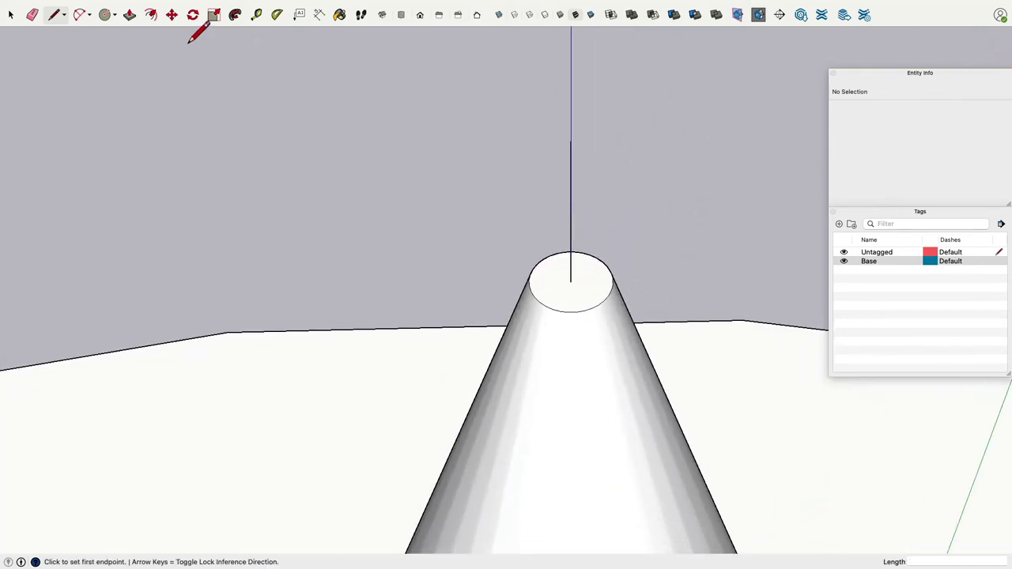
click(108, 15)
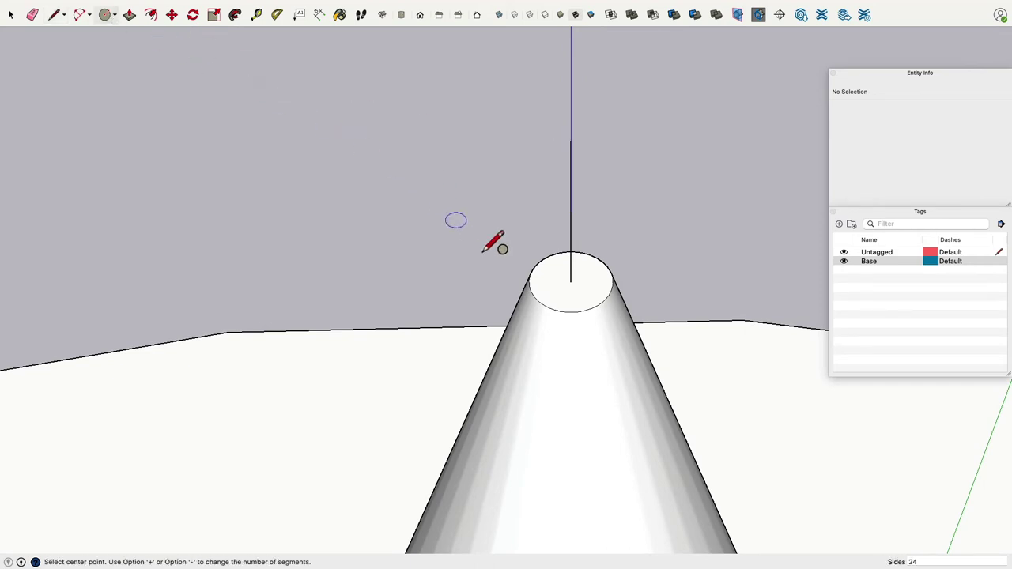
click(571, 282)
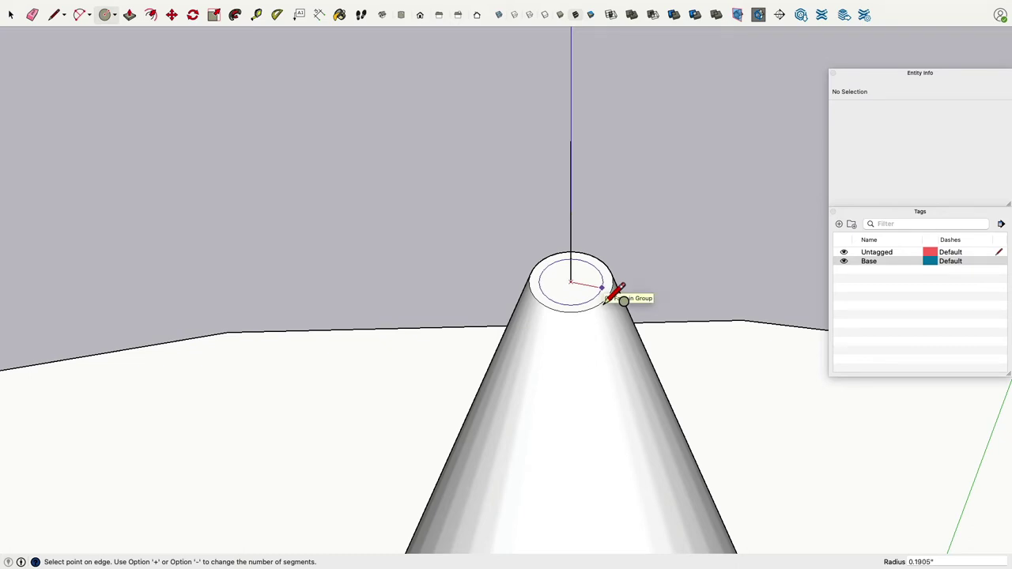
text(.25)
key(Return)
Hide the Base tag and set the new circle to 32 segments.
click(12, 15)
click(844, 261)
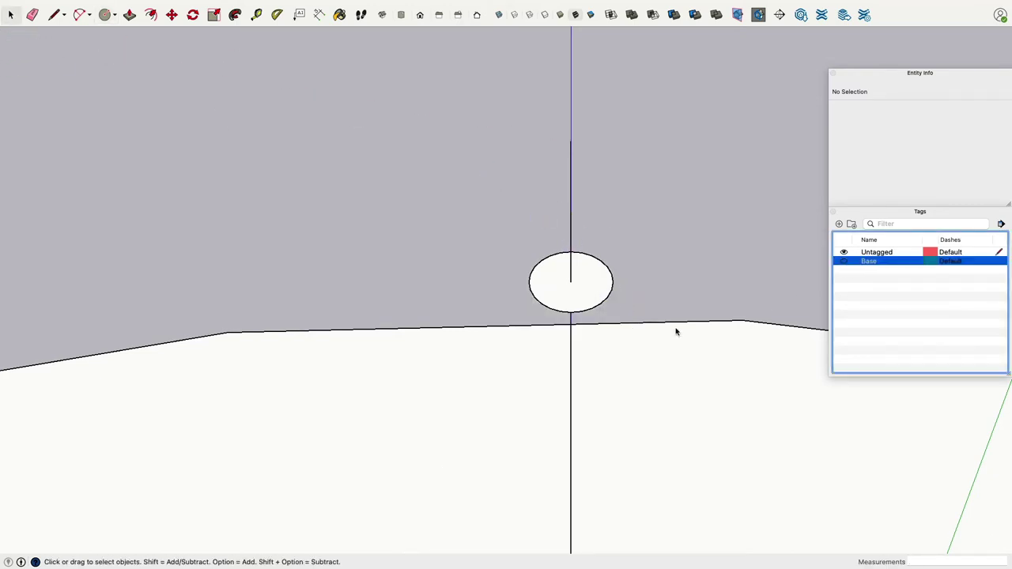
click(601, 304)
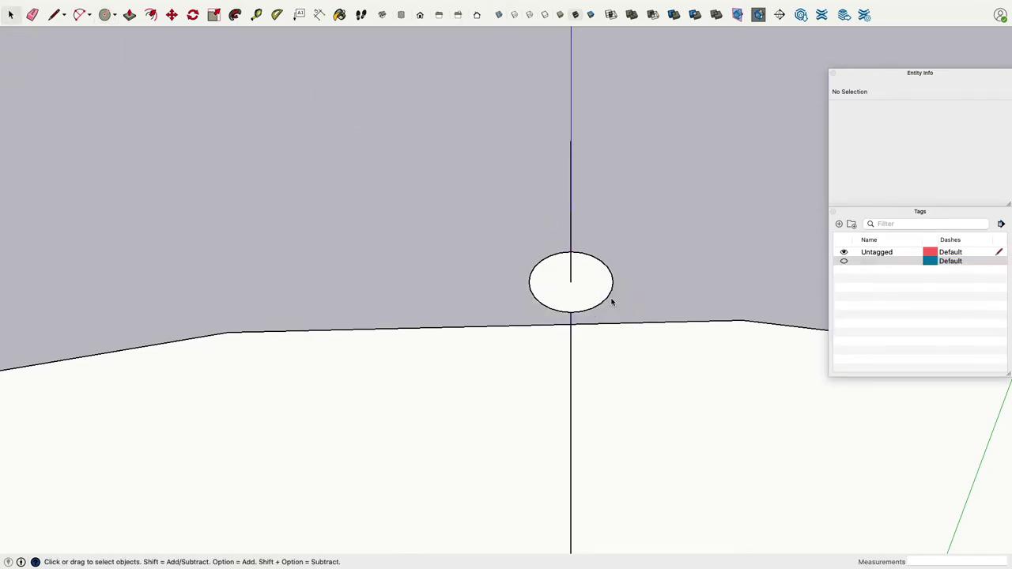
click(610, 300)
click(929, 136)
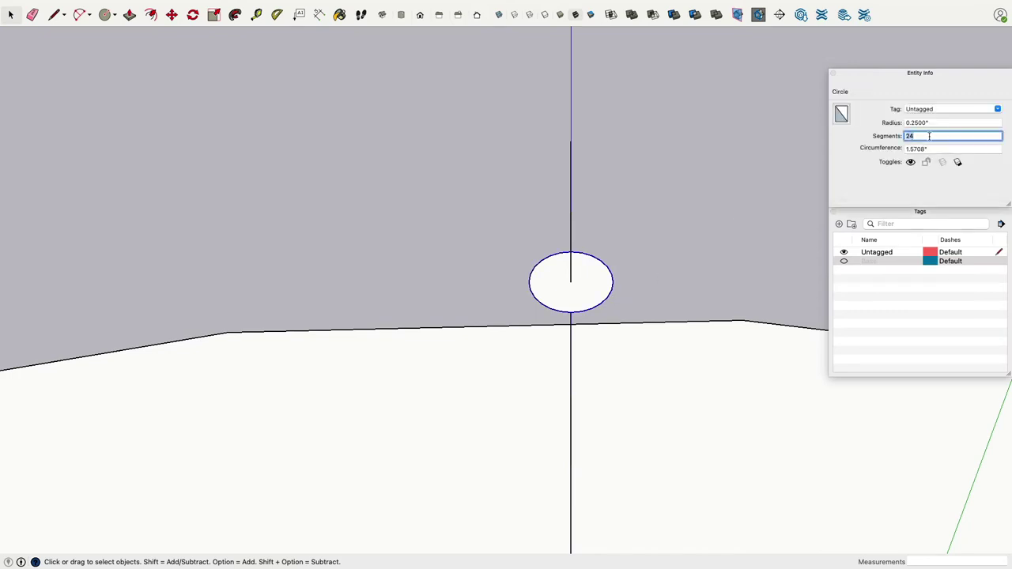
key(Return)
Delete the vertical axis edge, then undo that and reselect the edge.
click(570, 177)
key(Delete)
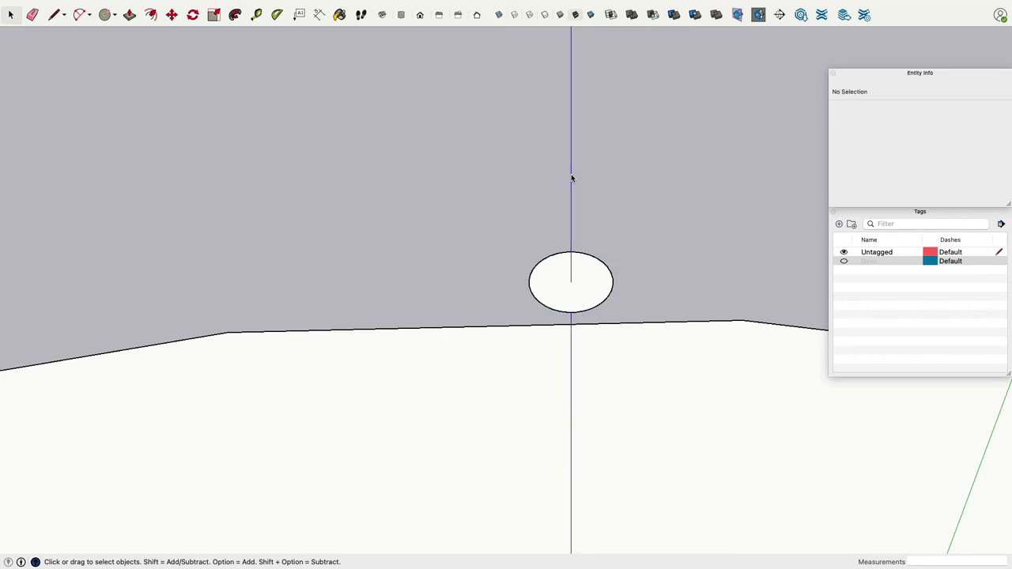
key(super+z)
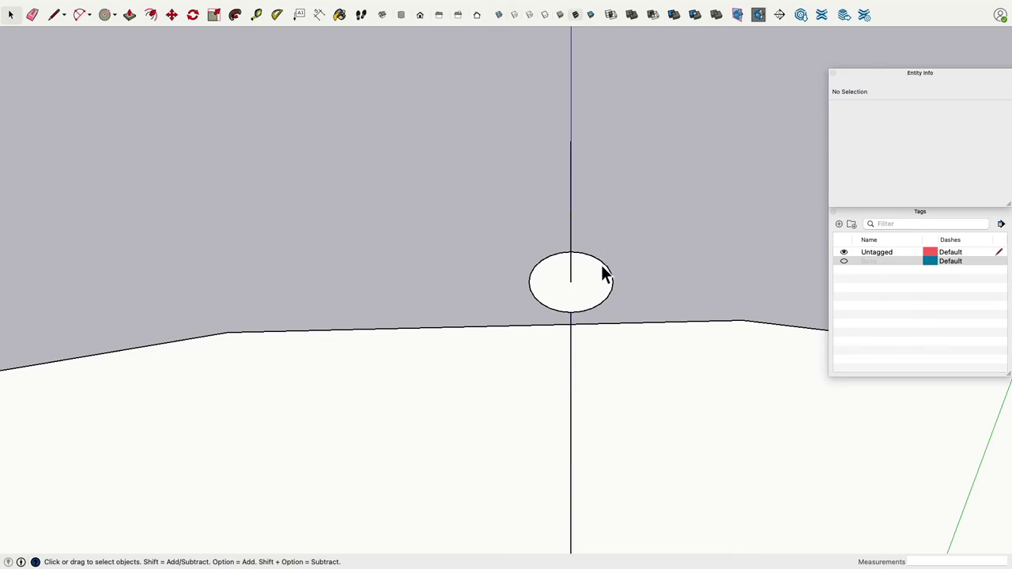
click(572, 202)
Show the Base tag briefly, hide it again, and clear the selection.
click(845, 262)
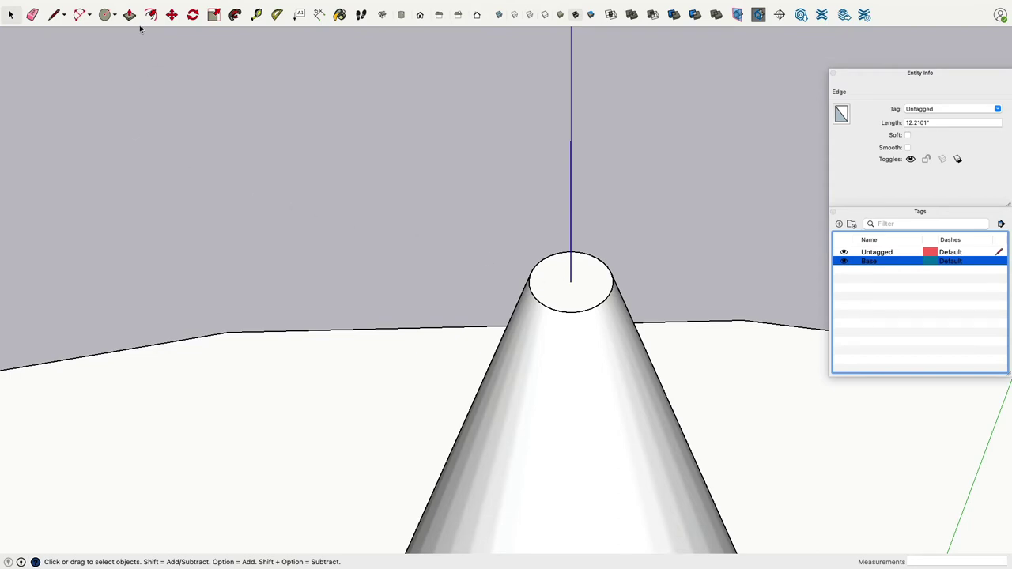
click(590, 259)
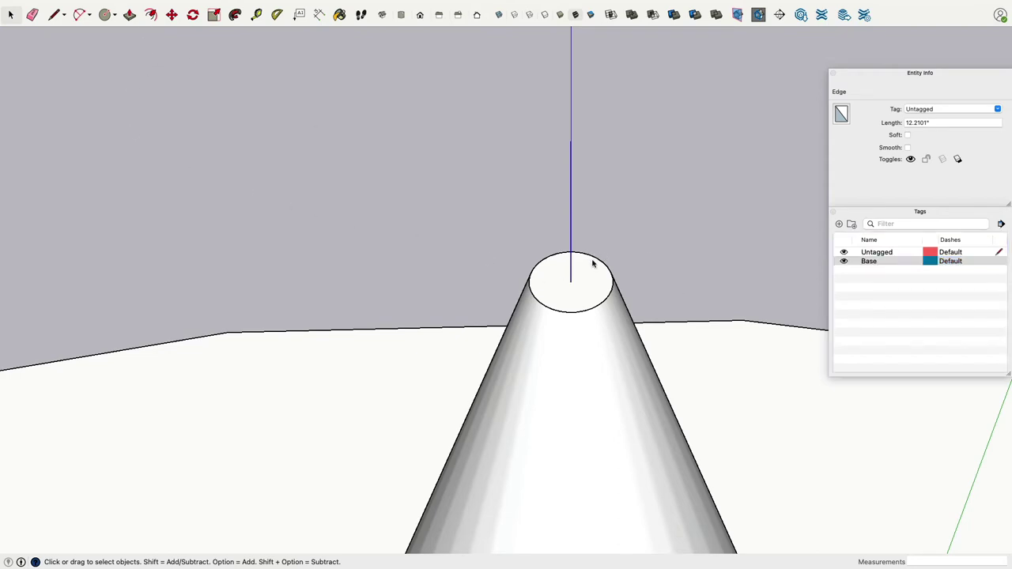
click(844, 260)
click(596, 263)
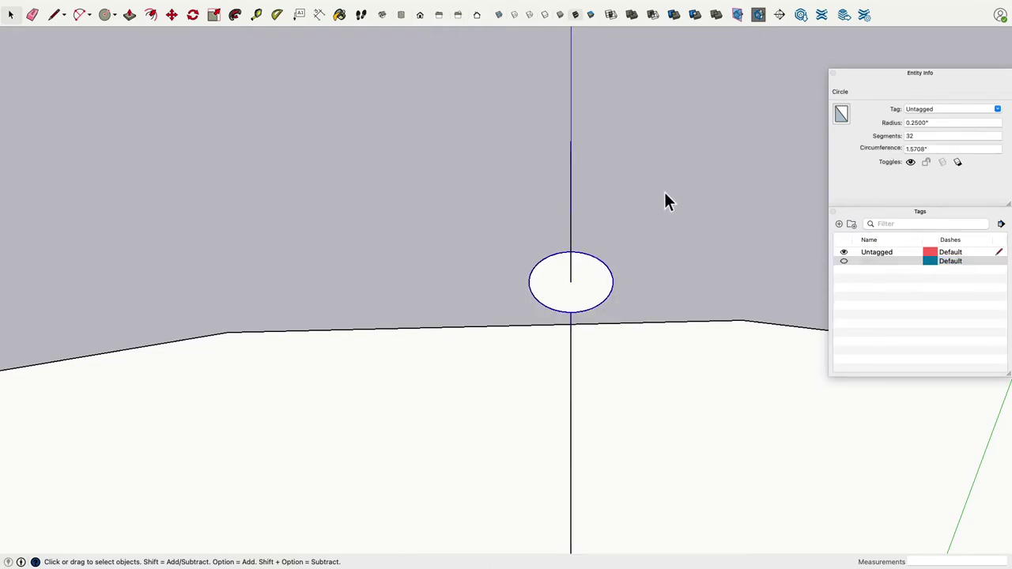
click(572, 187)
click(572, 187)
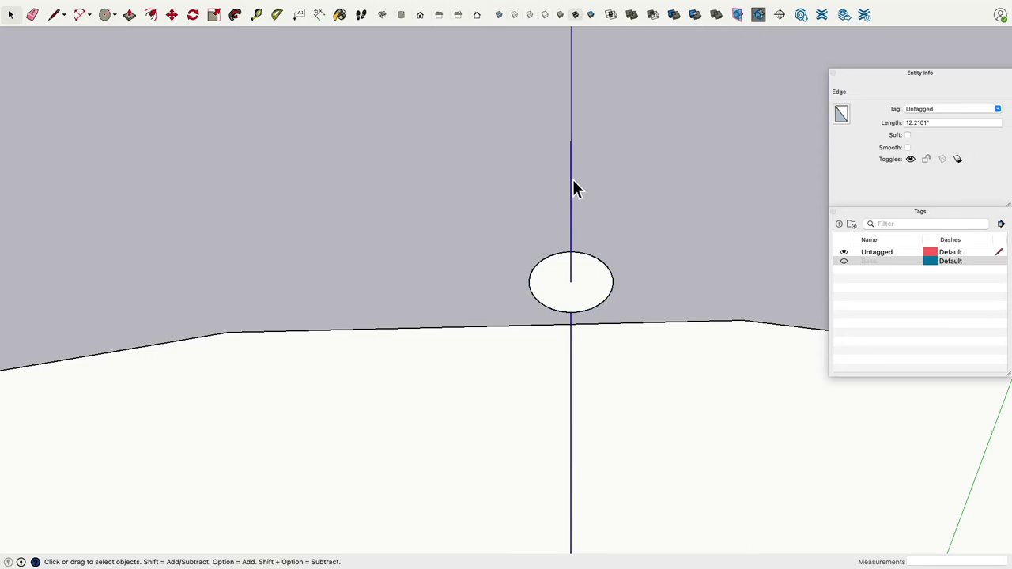
click(651, 230)
click(129, 15)
Push/pull the small circle up 38 inches into a thin tube.
click(606, 280)
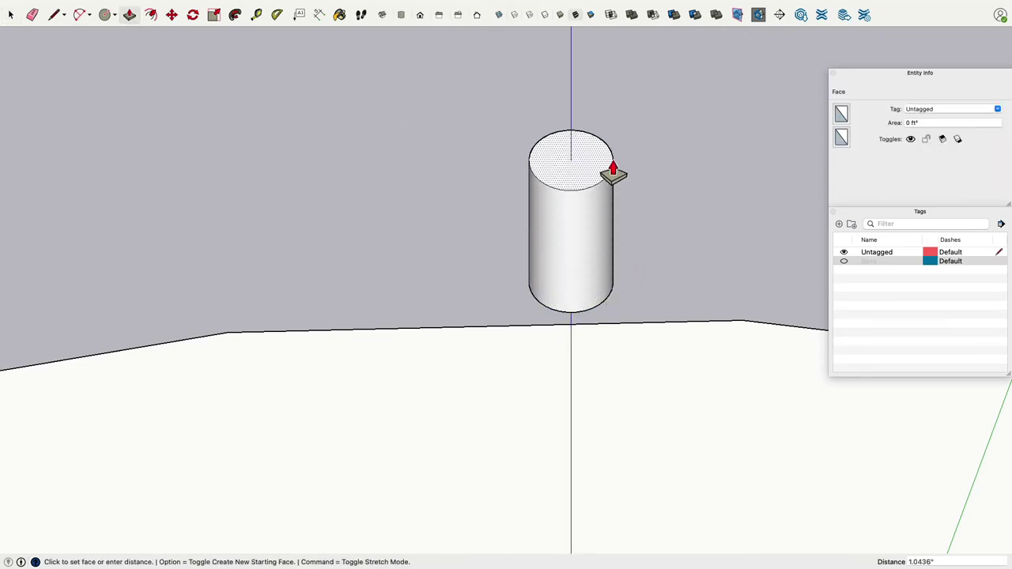
text(38)
key(Return)
scroll(678, 284, down, 5)
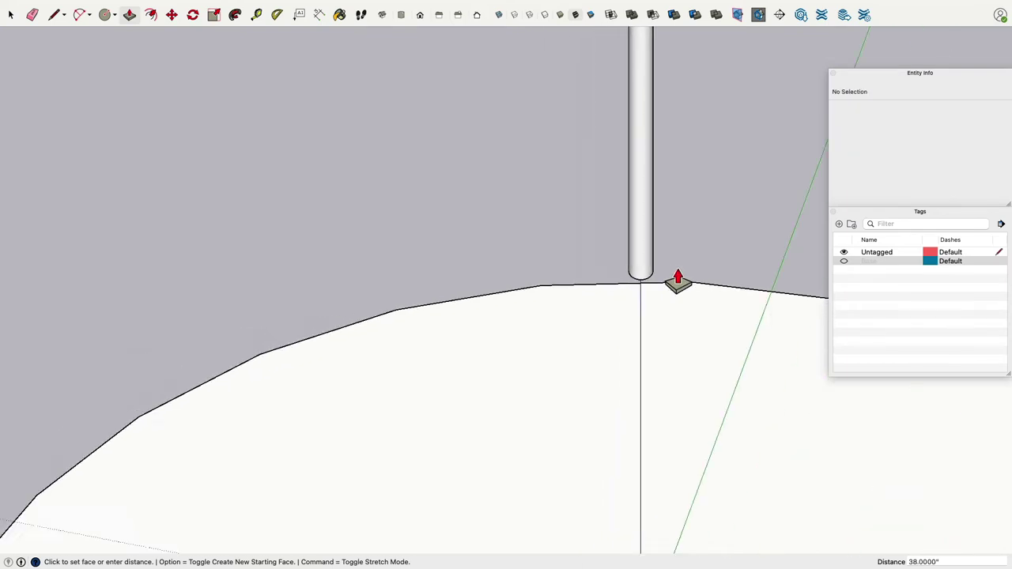
scroll(716, 169, down, 5)
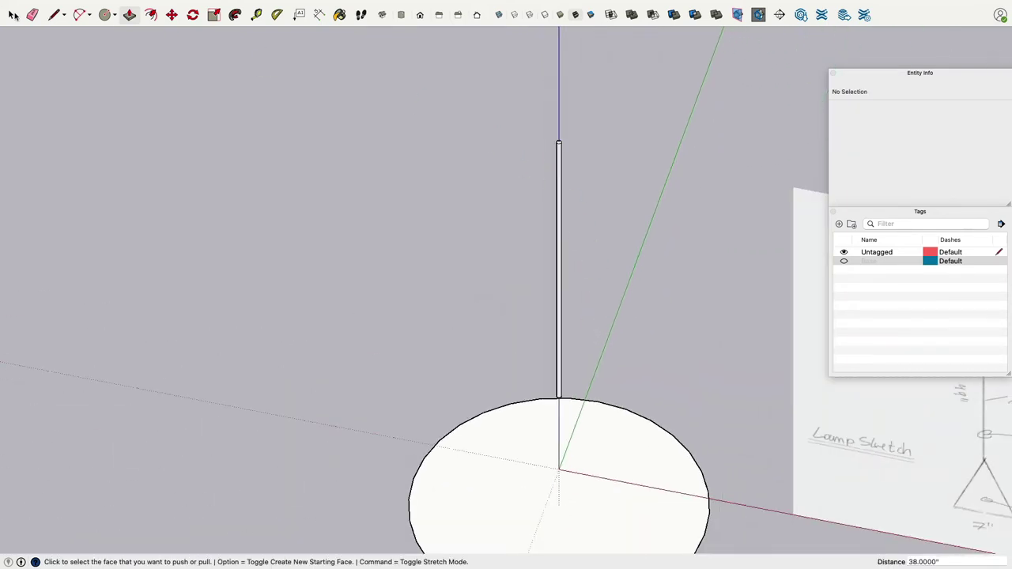
Group the whole tube and assign the group to the Base tag.
click(11, 15)
triple_click(562, 162)
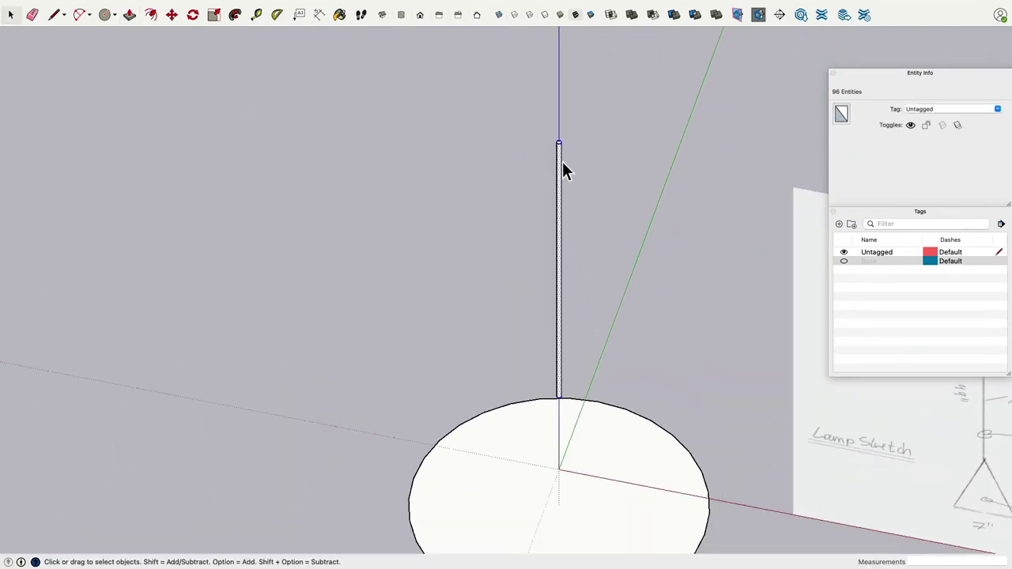
right_click(560, 153)
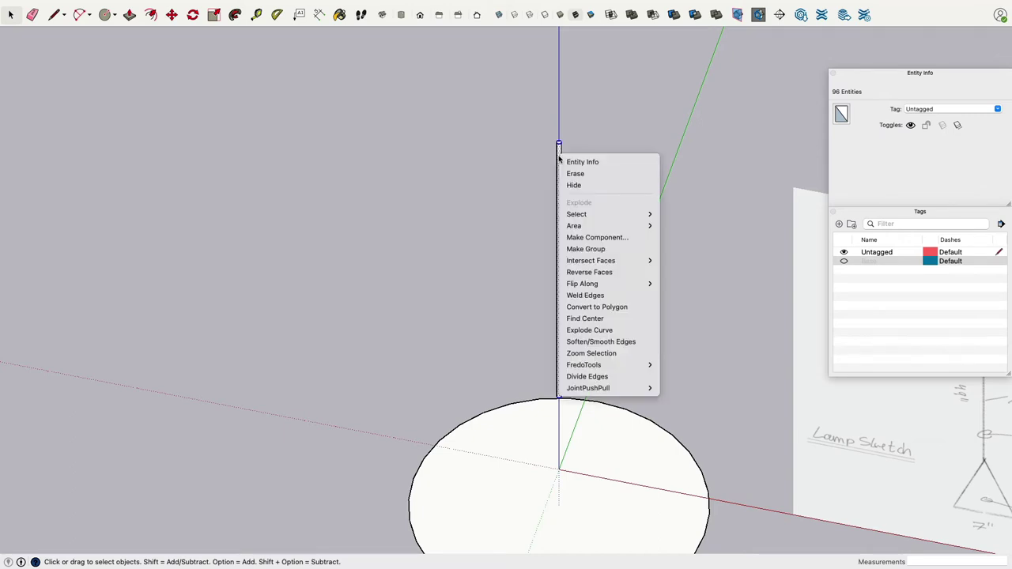
click(613, 250)
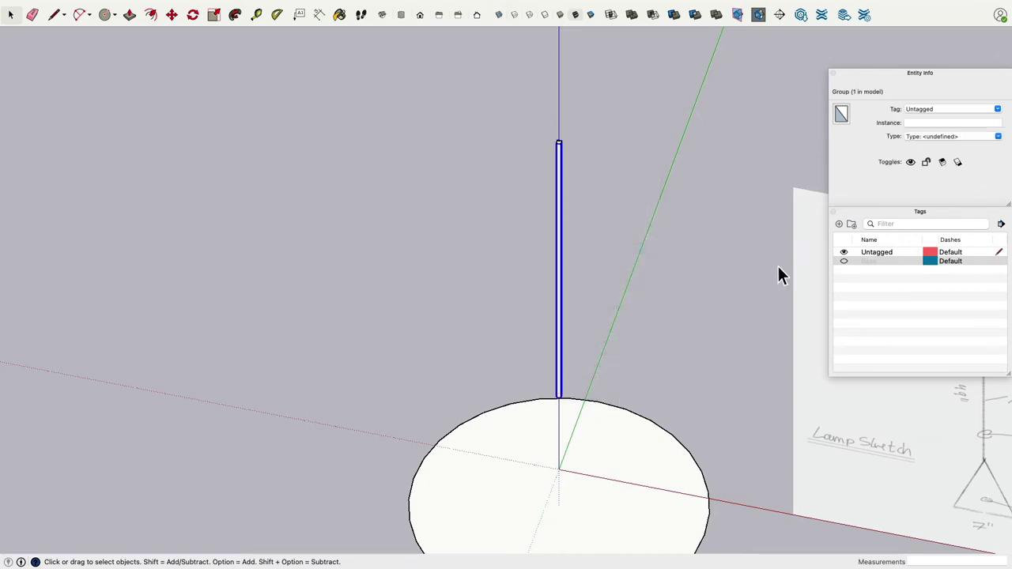
click(997, 109)
click(940, 129)
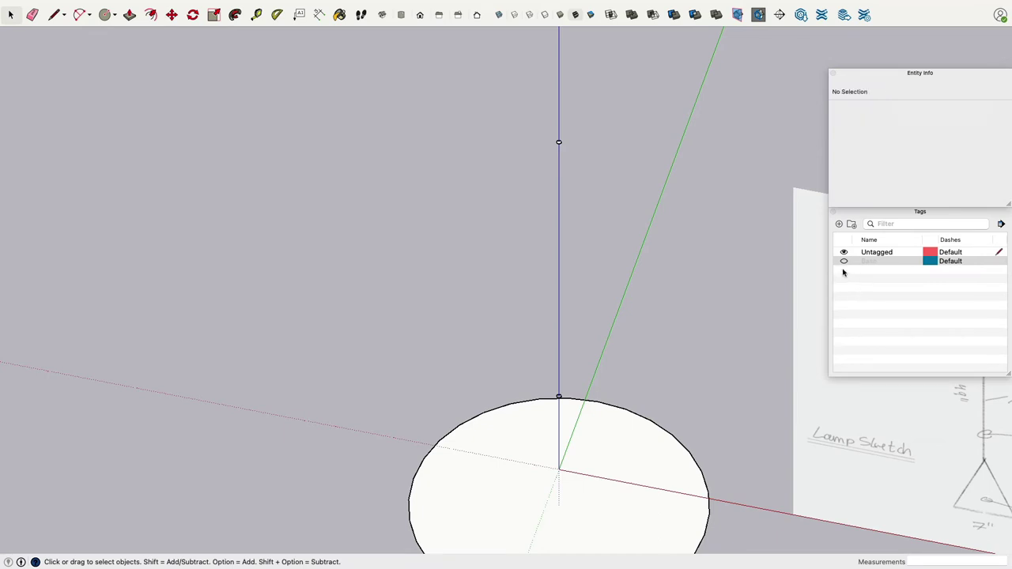
Toggle the Base tag off and on to check the tube's visibility.
mouse_move(644, 260)
middle_down()
mouse_move(673, 290)
mouse_move(755, 277)
middle_up()
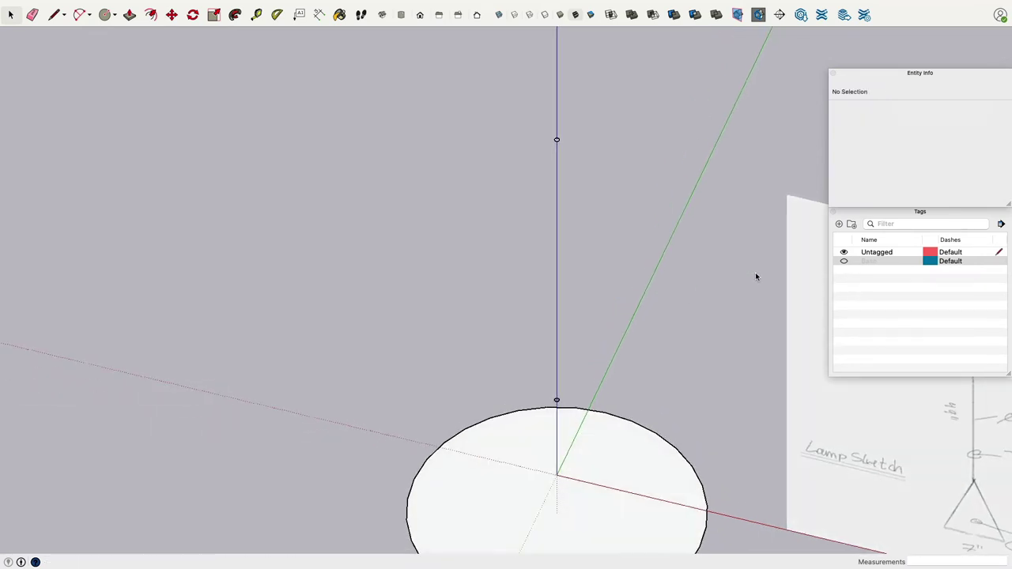
click(843, 260)
click(843, 260)
scroll(563, 140, up, 10)
scroll(541, 140, up, 5)
scroll(544, 174, down, 2)
click(843, 263)
click(843, 262)
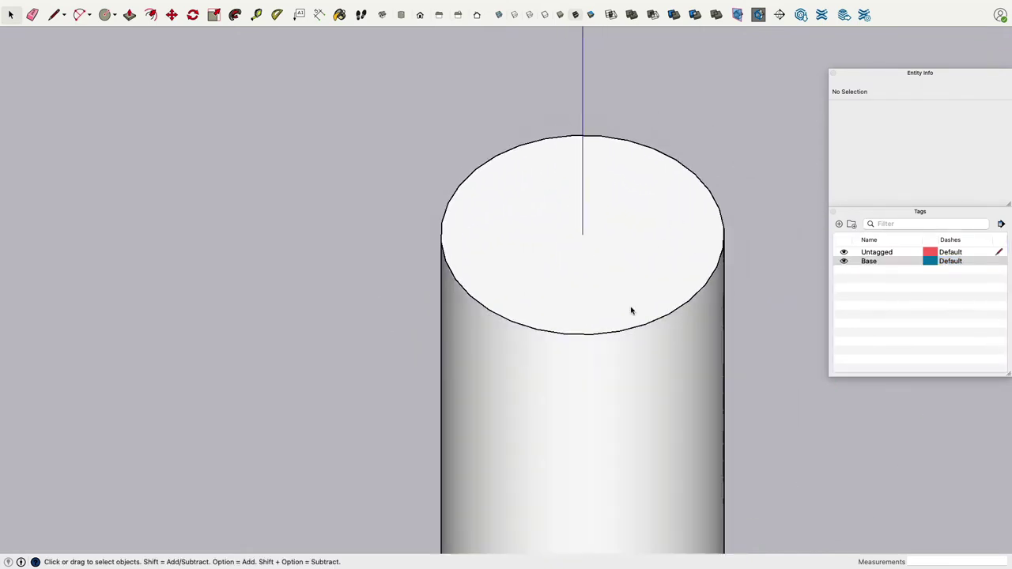
scroll(609, 386, down, 2)
Move the tube group to the left, then undo the move.
click(596, 389)
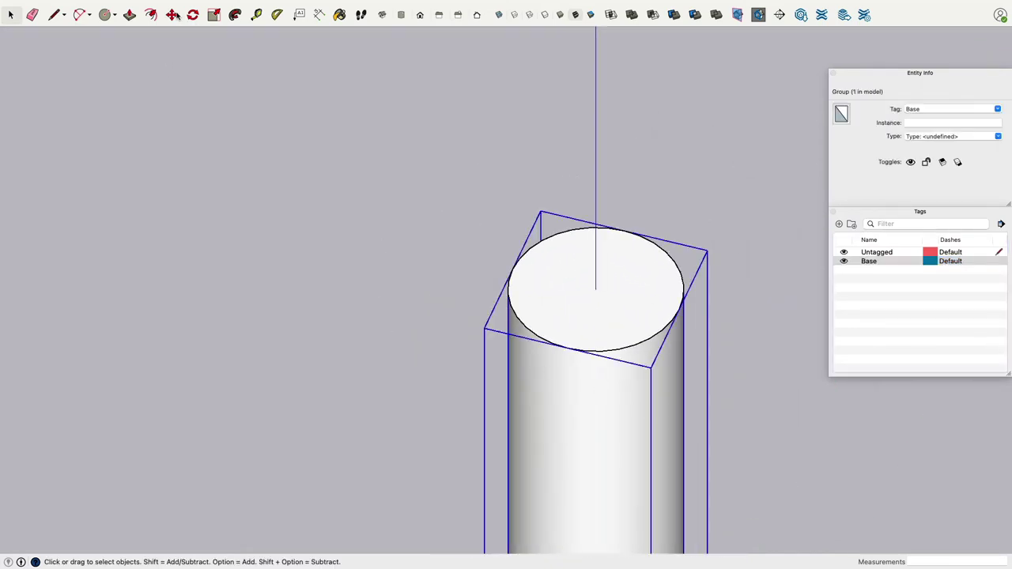
click(173, 14)
click(564, 372)
click(418, 366)
key(super+z)
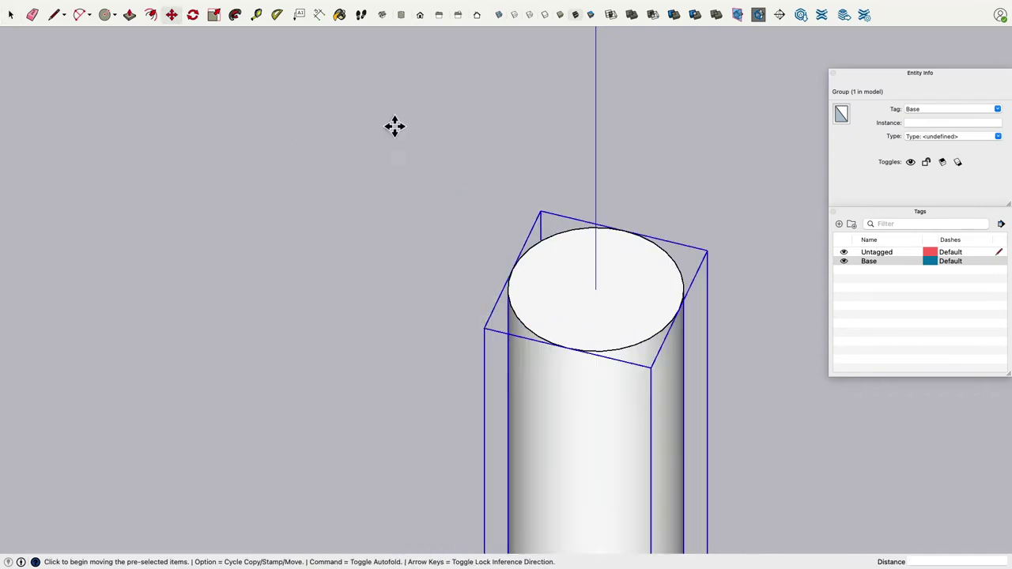
Explode the tube group back into loose geometry.
click(11, 14)
right_click(546, 392)
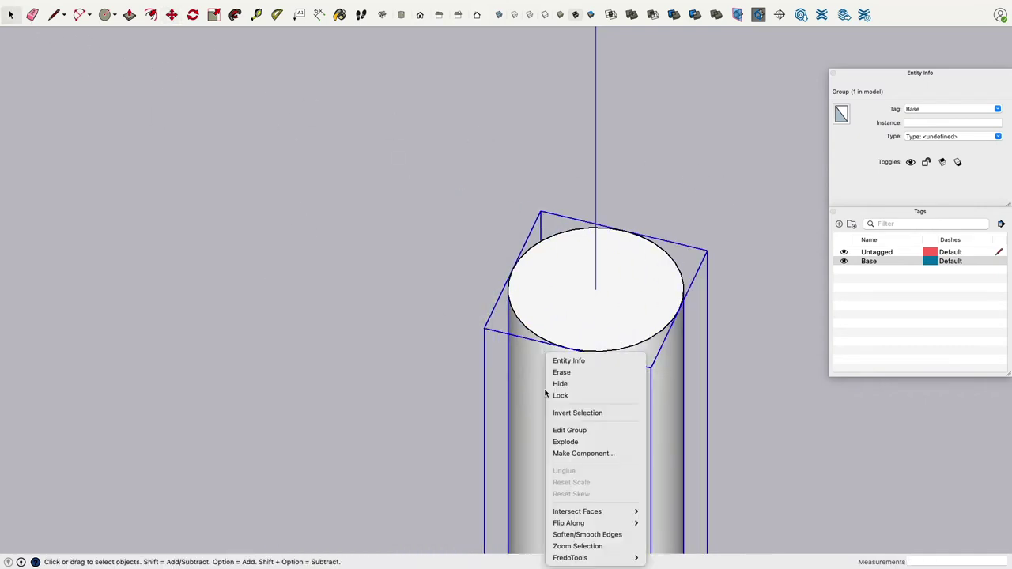
click(595, 436)
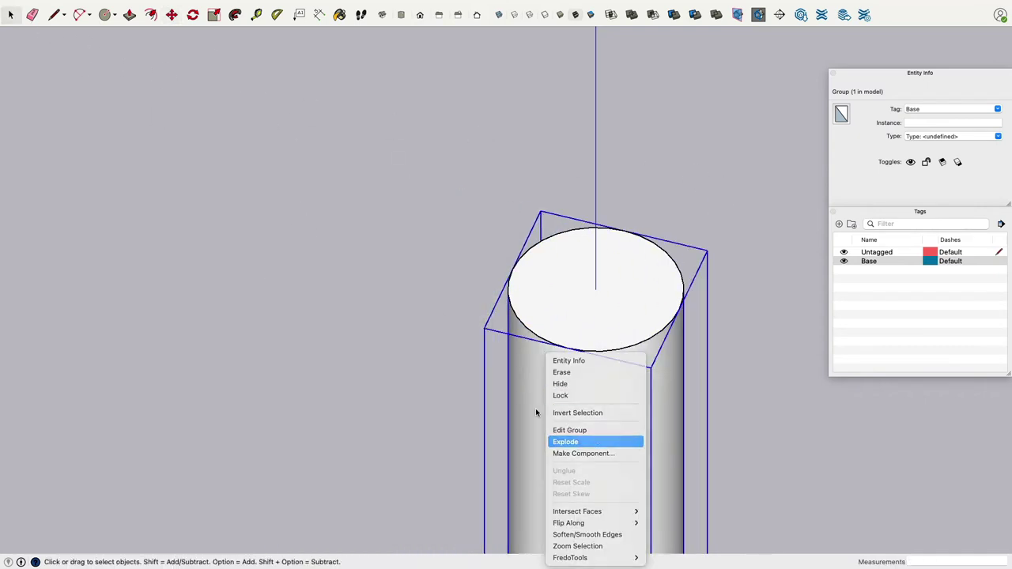
click(427, 366)
Start moving the tube's top face, then cancel and clear the selection.
scroll(427, 366, down, 2)
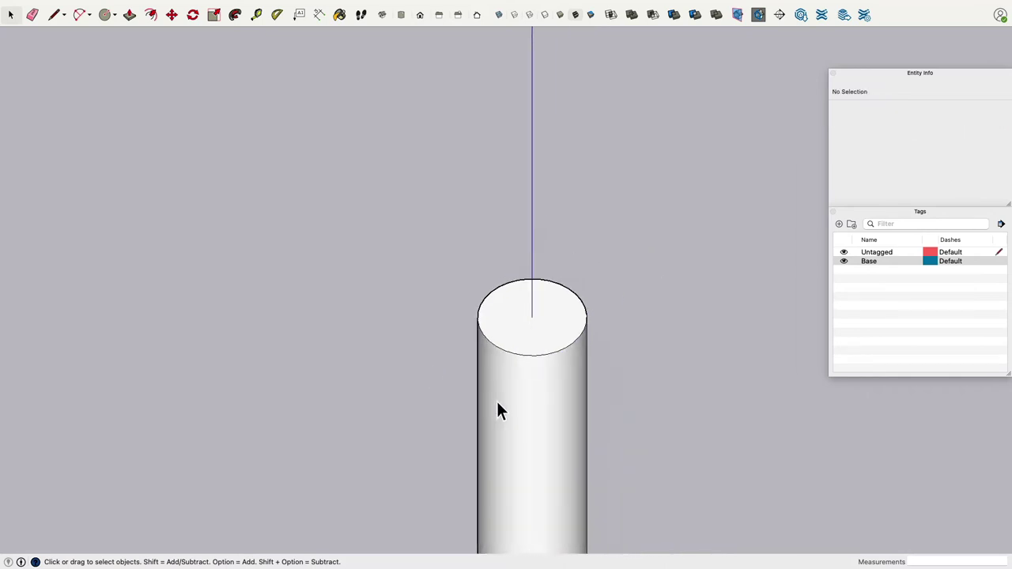
click(525, 338)
click(172, 14)
click(576, 309)
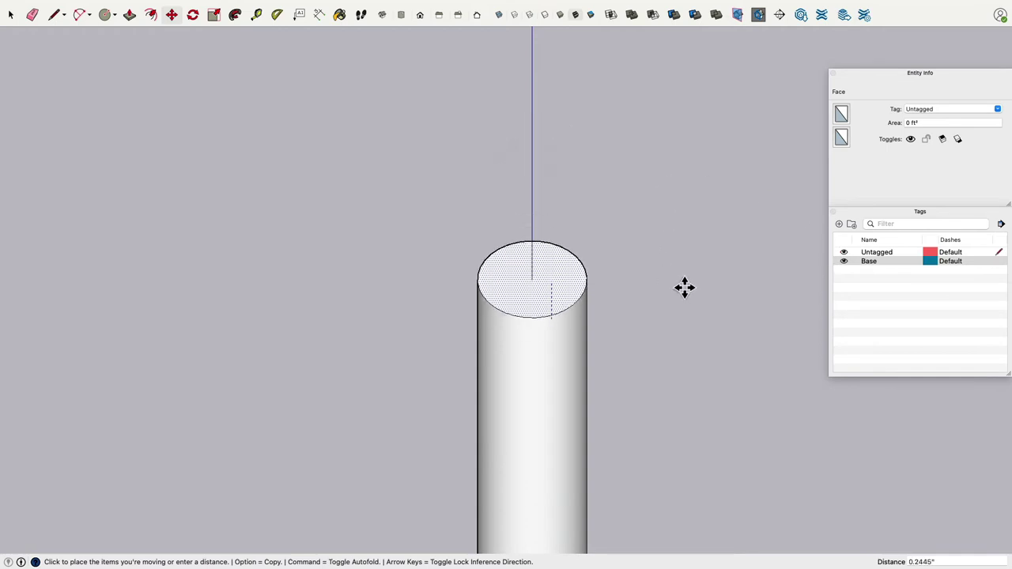
key(Escape)
click(11, 14)
click(181, 144)
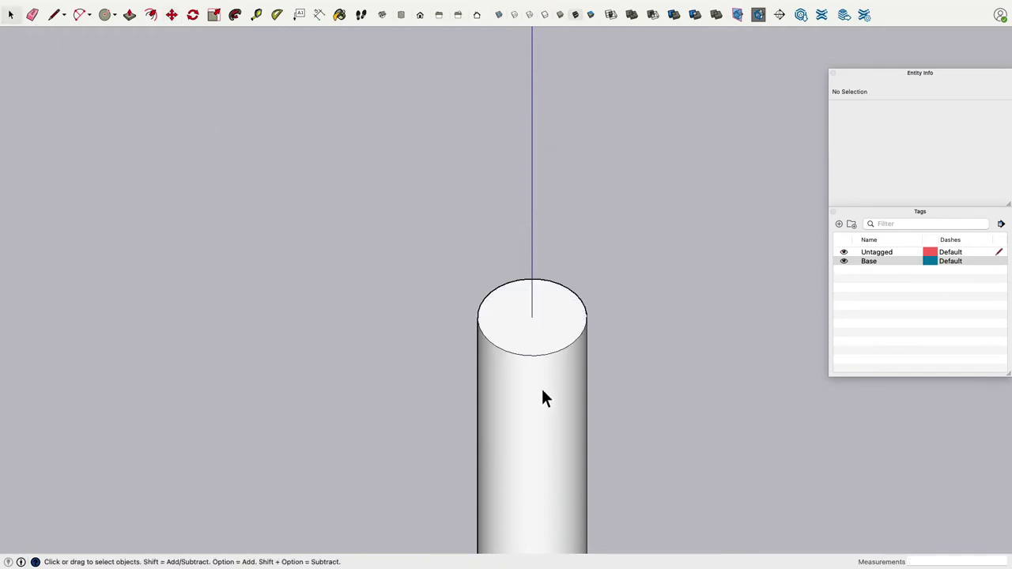
Select all of the tube's connected geometry, including its side surface.
triple_click(516, 327)
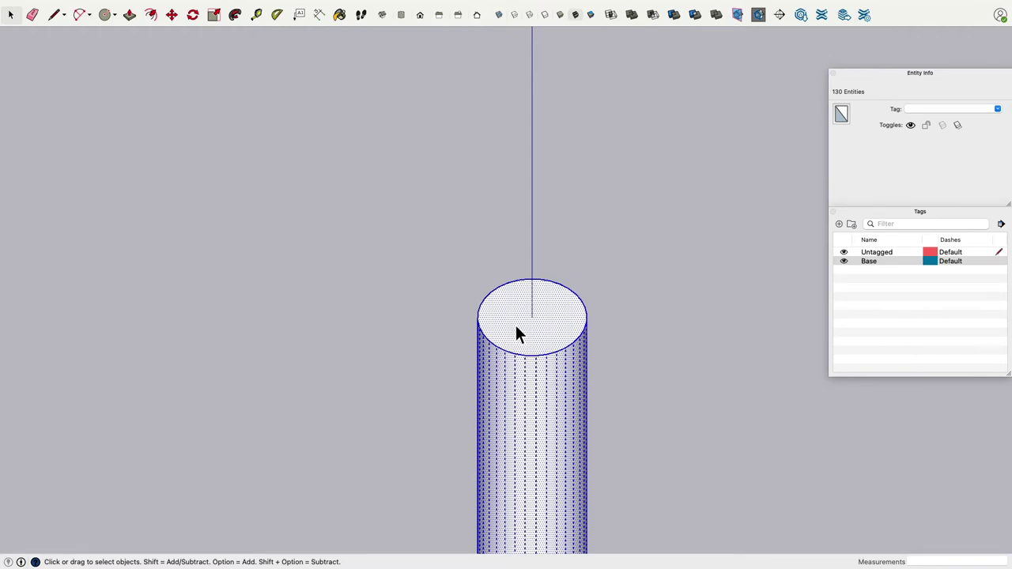
click(470, 368)
click(502, 396)
click(389, 375)
click(484, 376)
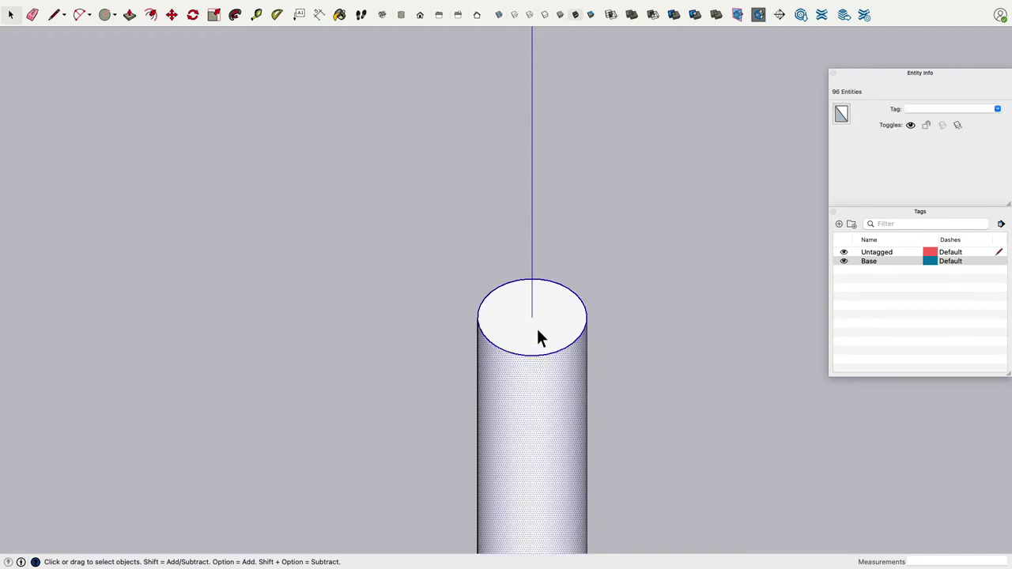
click(526, 395)
click(522, 394)
click(524, 394)
click(525, 394)
click(525, 394)
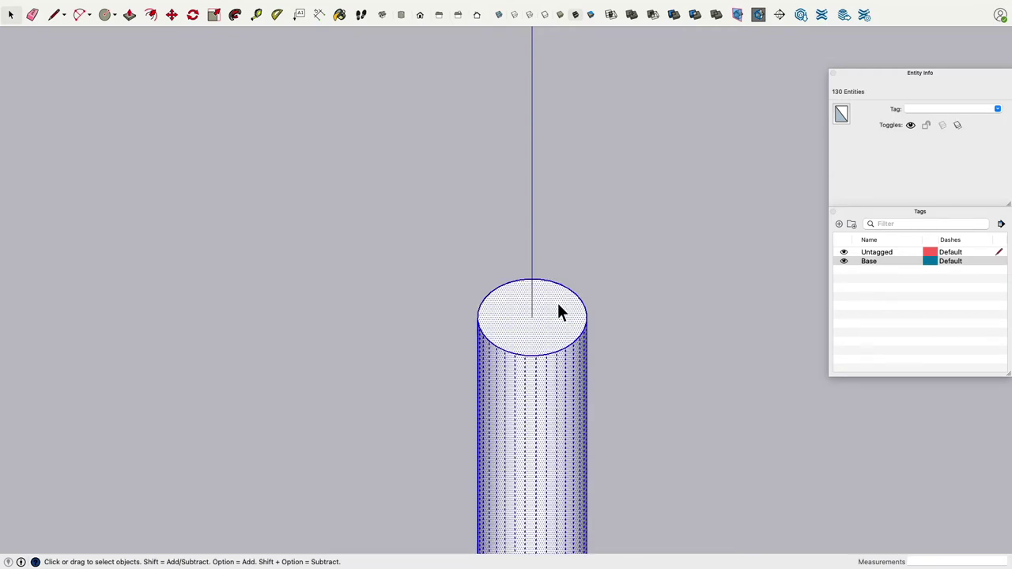
Regroup the tube and put the new group on the Base tag.
right_click(516, 310)
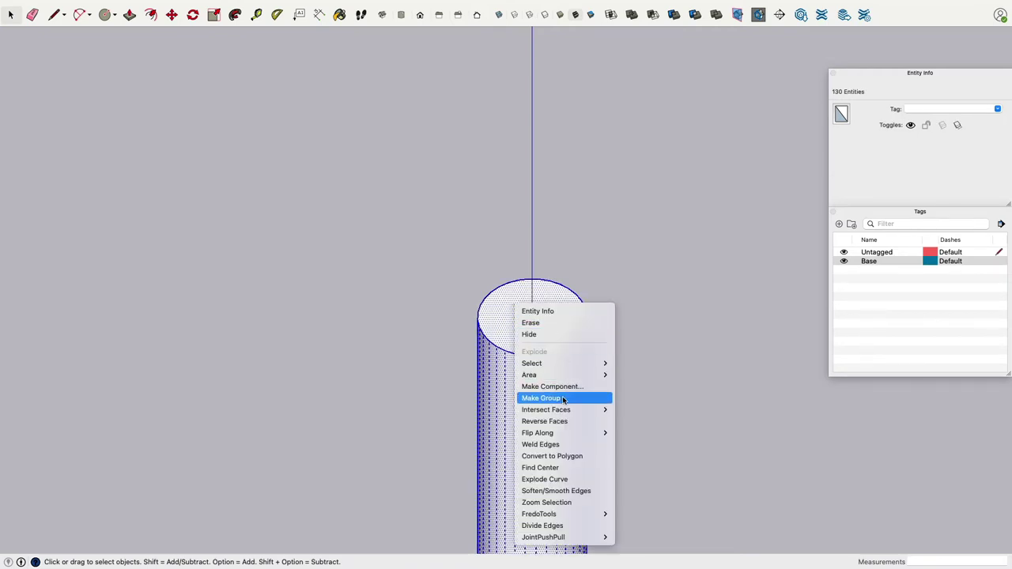
click(545, 397)
scroll(682, 272, down, 3)
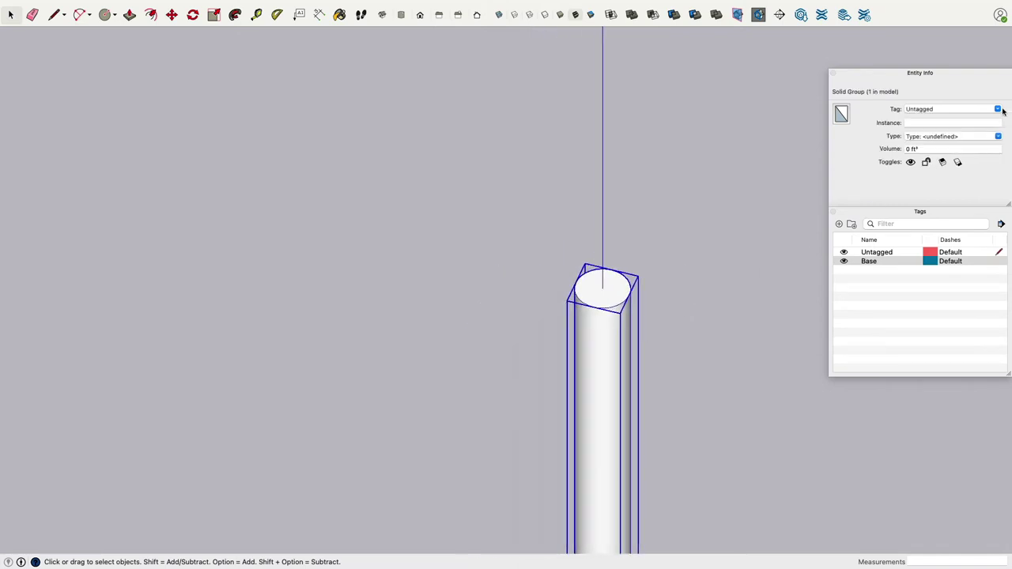
click(995, 110)
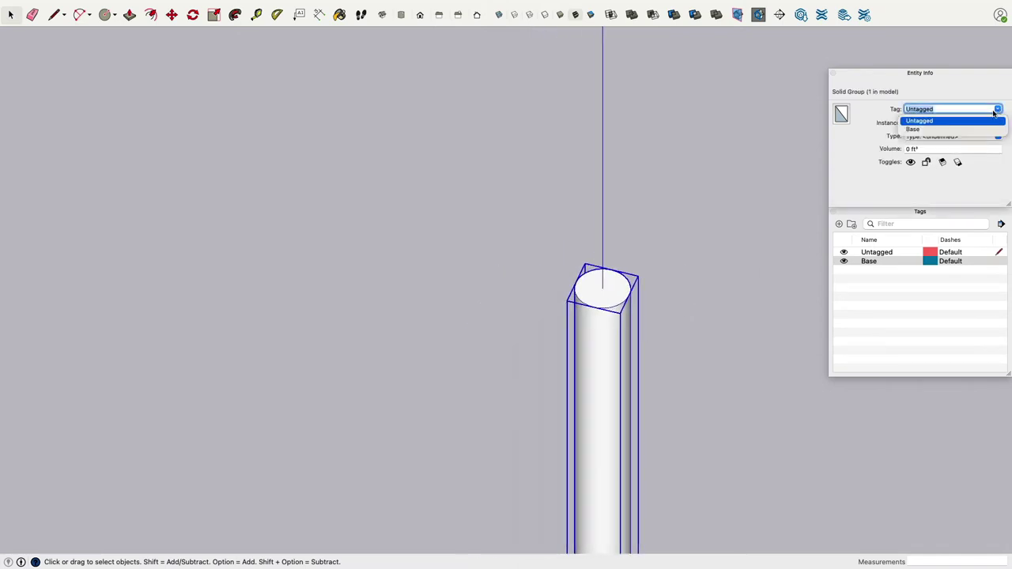
click(926, 128)
Hide and then show the Base tag to verify the tube group.
click(843, 263)
scroll(666, 248, down, 5)
click(843, 263)
scroll(637, 272, up, 8)
scroll(452, 203, down, 8)
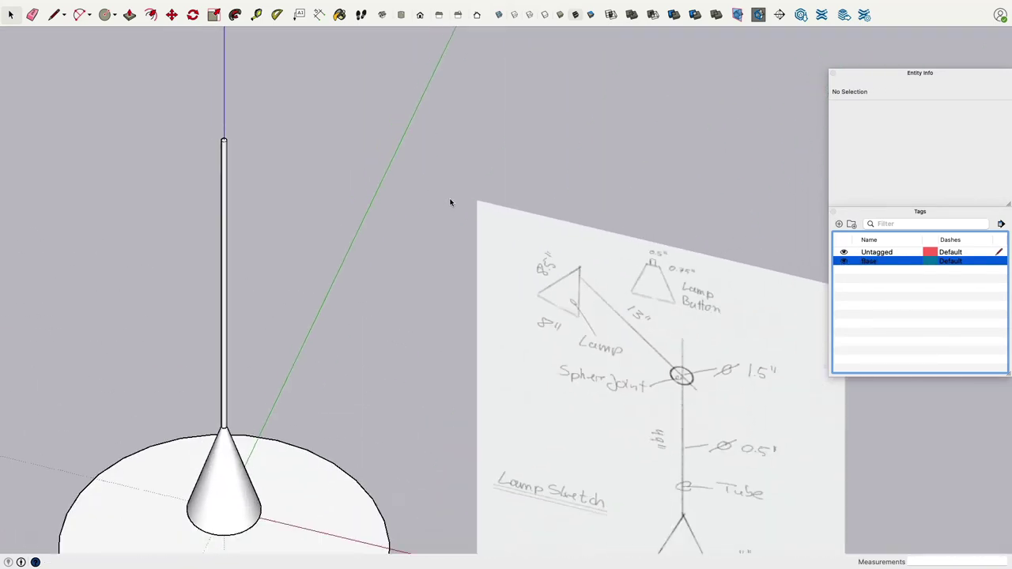
mouse_move(452, 203)
middle_down()
mouse_move(651, 198)
mouse_move(757, 181)
mouse_move(625, 210)
middle_up()
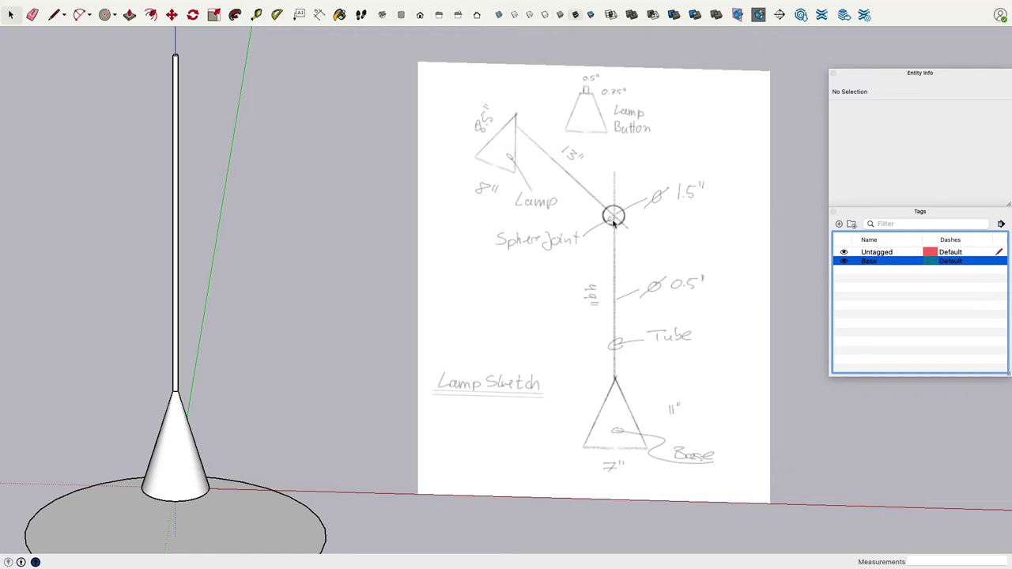
scroll(259, 236, down, 3)
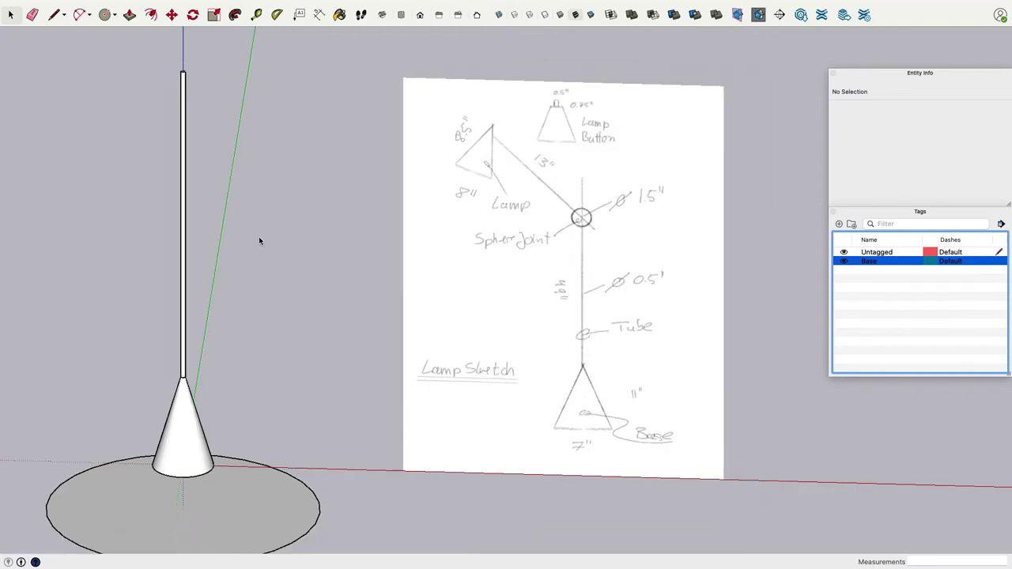
middle_drag(259, 236, 211, 123)
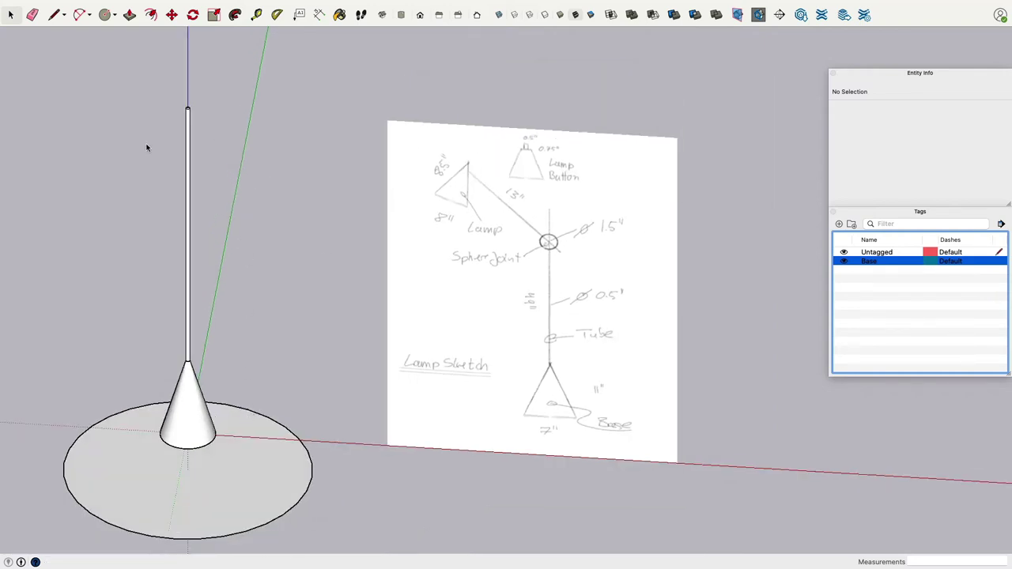
mouse_move(146, 146)
middle_down()
mouse_move(285, 257)
mouse_move(314, 219)
mouse_move(329, 167)
mouse_move(276, 309)
mouse_move(250, 451)
mouse_move(253, 511)
mouse_move(282, 258)
mouse_move(300, 214)
mouse_move(258, 350)
mouse_move(321, 303)
mouse_move(253, 203)
middle_up()
mouse_move(250, 115)
shift+middle_down()
mouse_move(339, 196)
mouse_move(314, 228)
shift+middle_up()
scroll(340, 197, up, 5)
scroll(314, 229, down, 6)
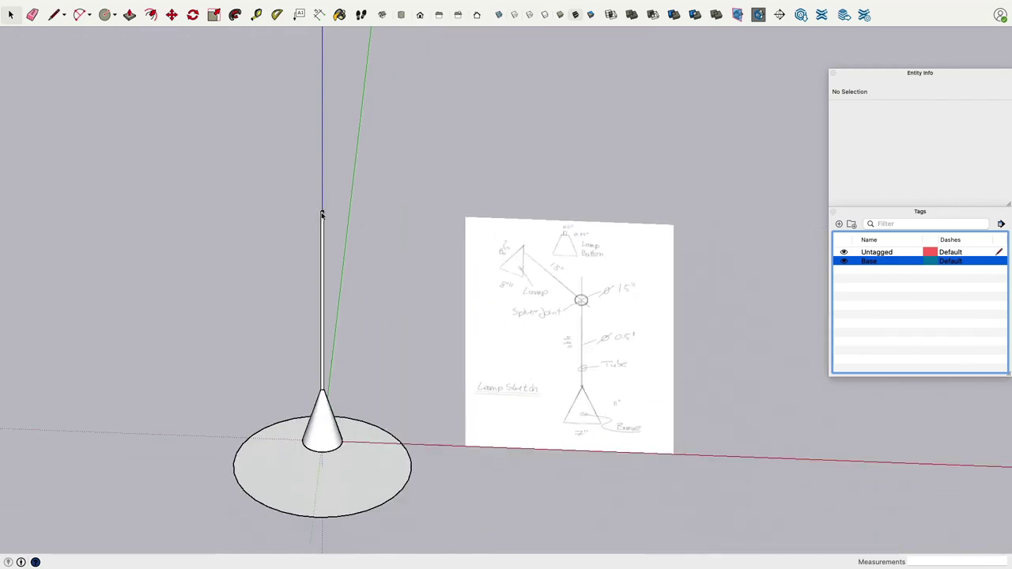
click(53, 14)
scroll(413, 424, up, 3)
mouse_move(414, 424)
middle_down()
mouse_move(445, 334)
mouse_move(342, 476)
middle_up()
Draw a vertical guide line from the cone's bottom centre up past the pole top.
scroll(355, 431, up, 3)
click(362, 405)
scroll(363, 405, down, 5)
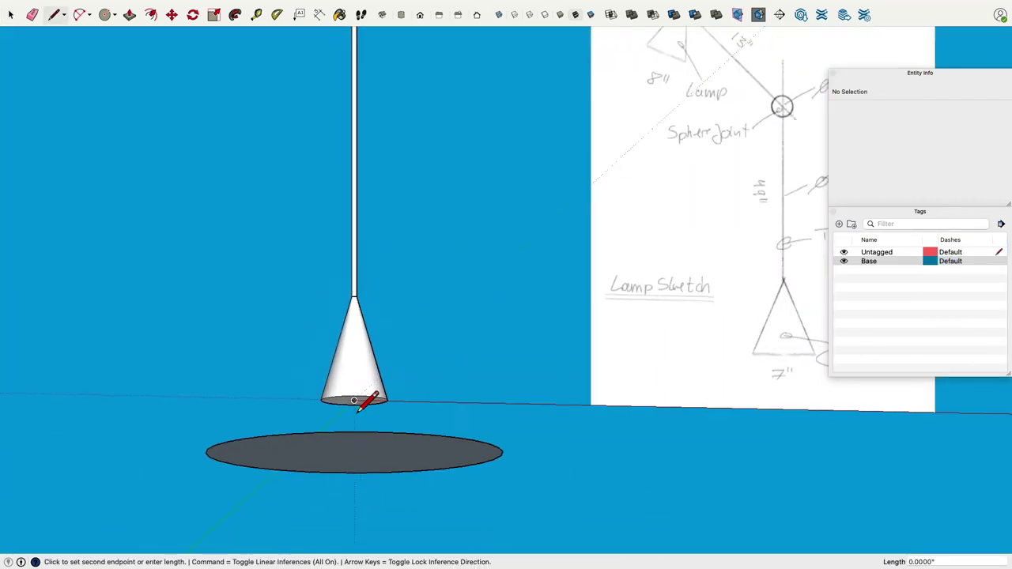
middle_drag(362, 404, 382, 238)
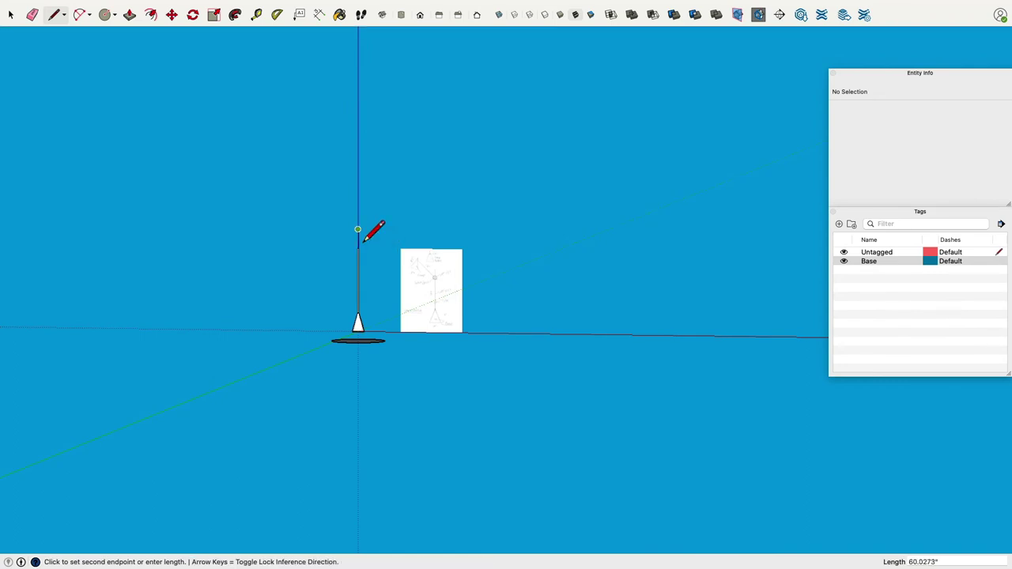
click(359, 237)
scroll(362, 237, up, 4)
scroll(362, 237, up, 4)
middle_drag(413, 217, 384, 262)
scroll(375, 253, up, 3)
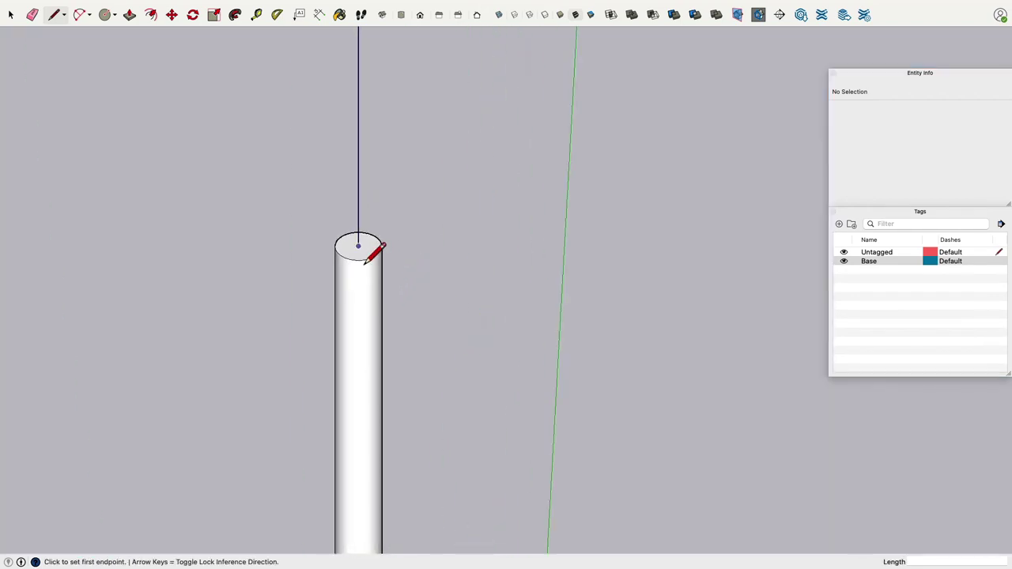
Draw a 0.75-inch radius circle centred on the top of the tube.
click(104, 14)
scroll(419, 199, down, 4)
scroll(420, 199, down, 3)
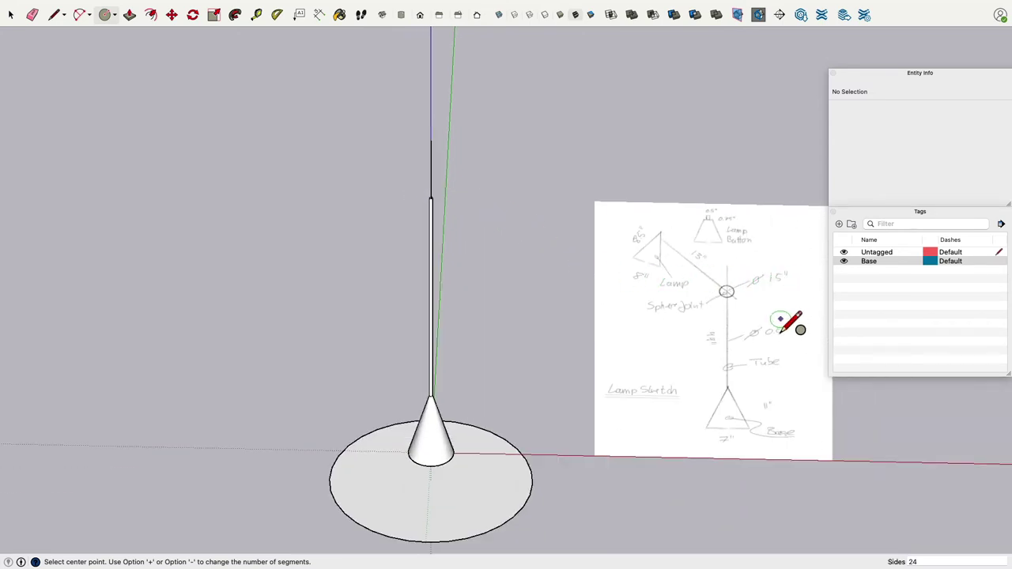
scroll(433, 200, up, 5)
scroll(433, 207, up, 4)
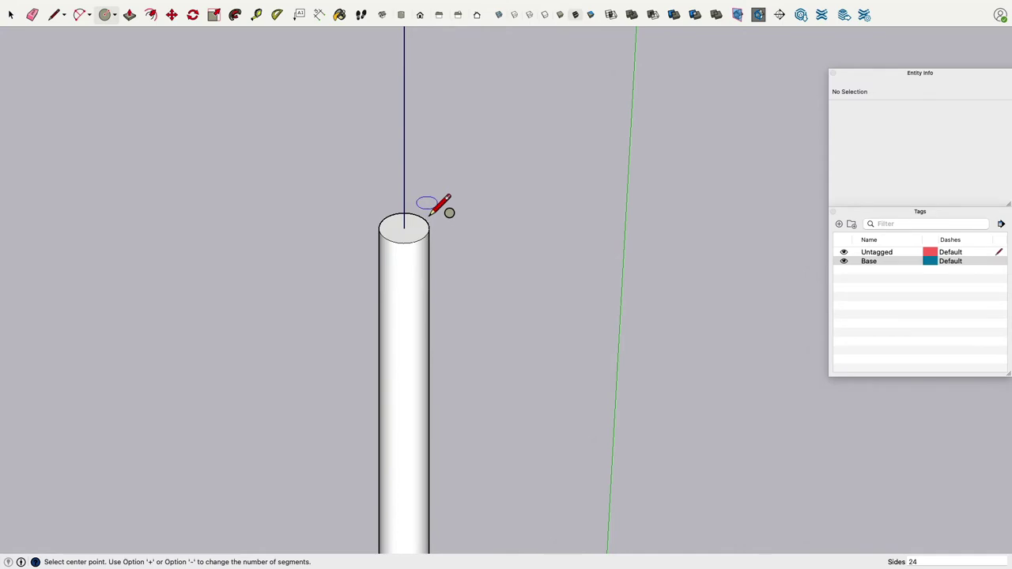
click(404, 229)
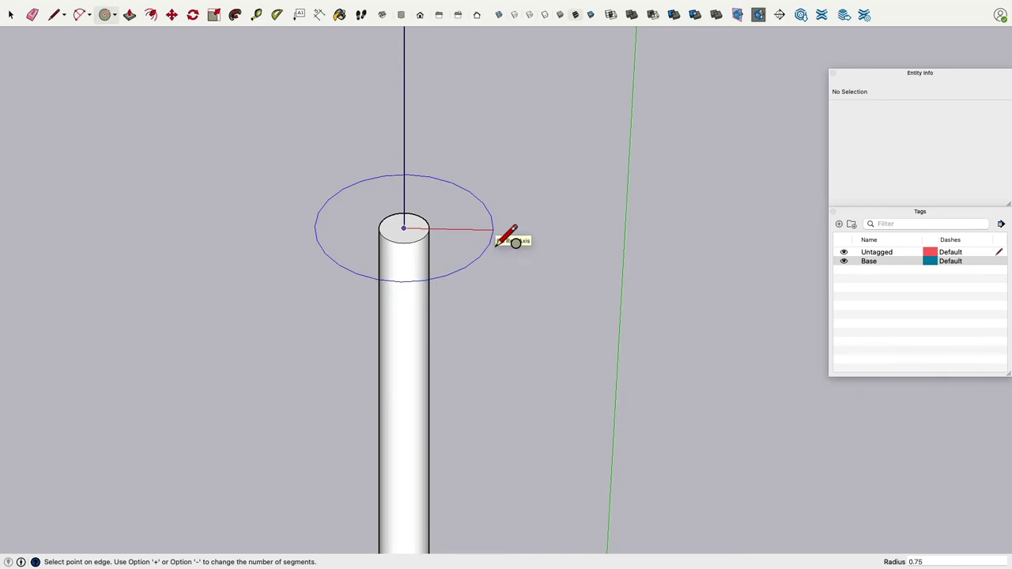
key(Return)
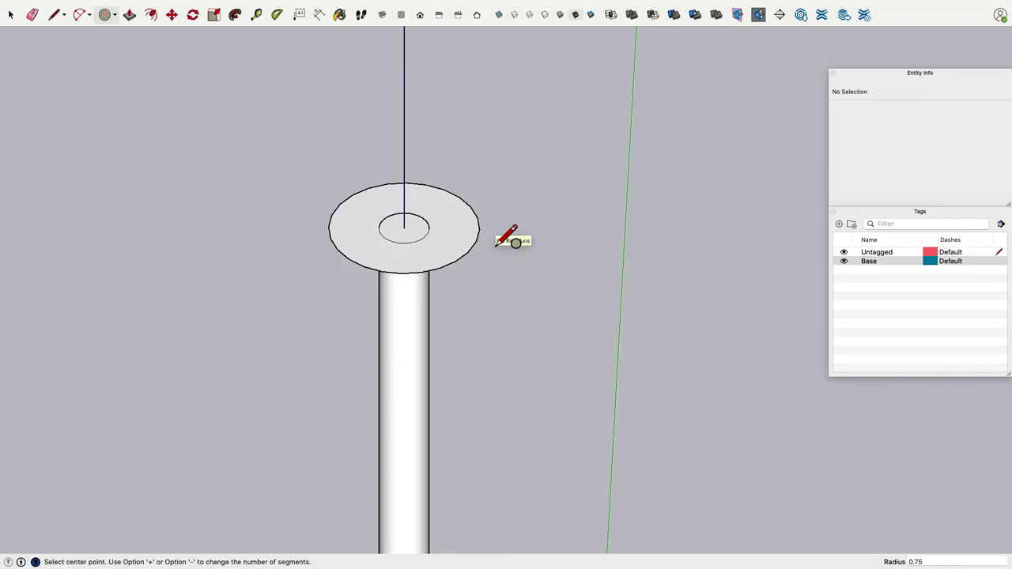
Set the circle's edge to 32 segments in Entity Info.
click(12, 15)
click(432, 188)
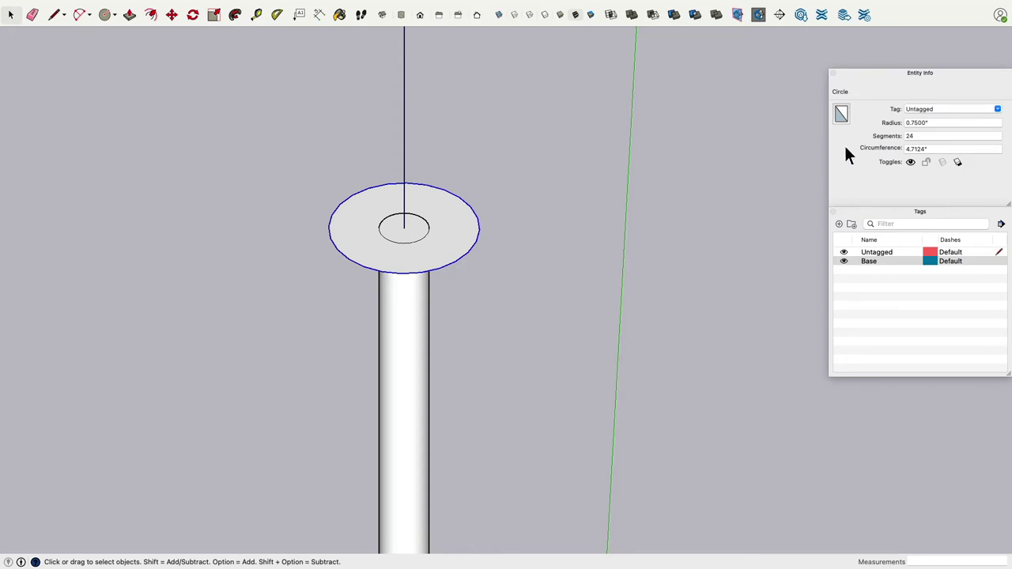
click(941, 138)
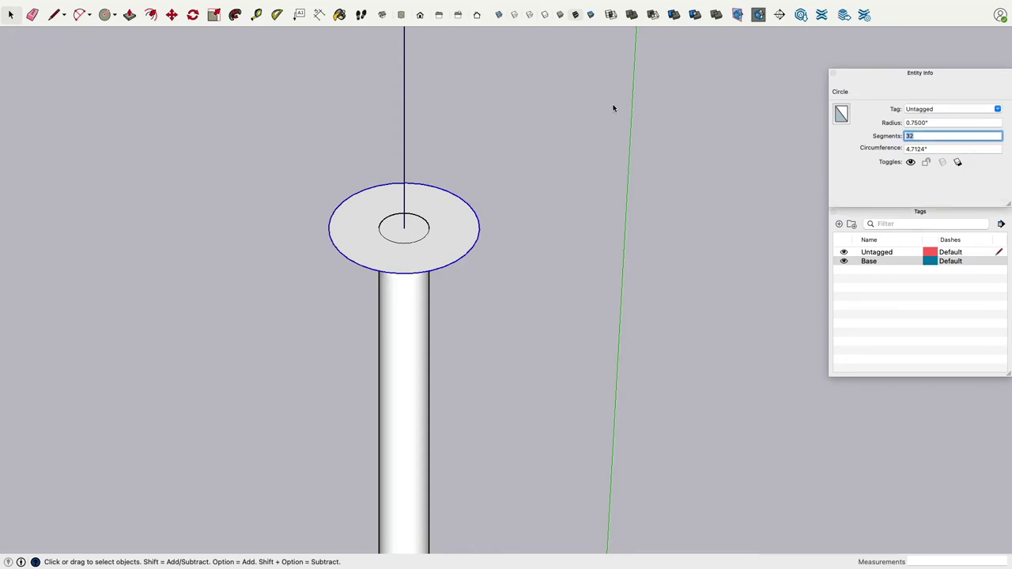
key(Return)
key(l)
middle_drag(553, 142, 506, 245)
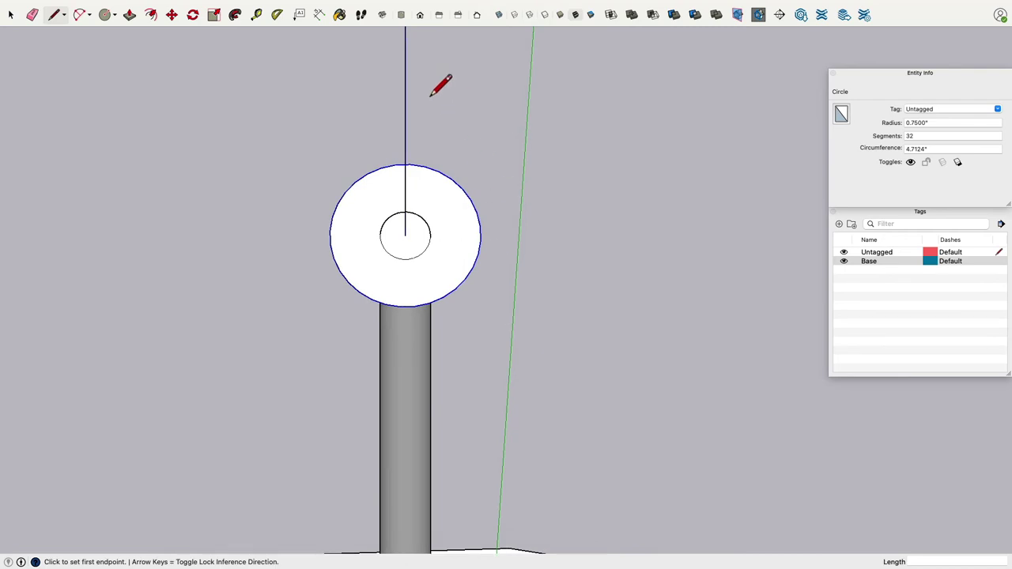
In Top view, draw a line across the disc through its centre.
click(402, 15)
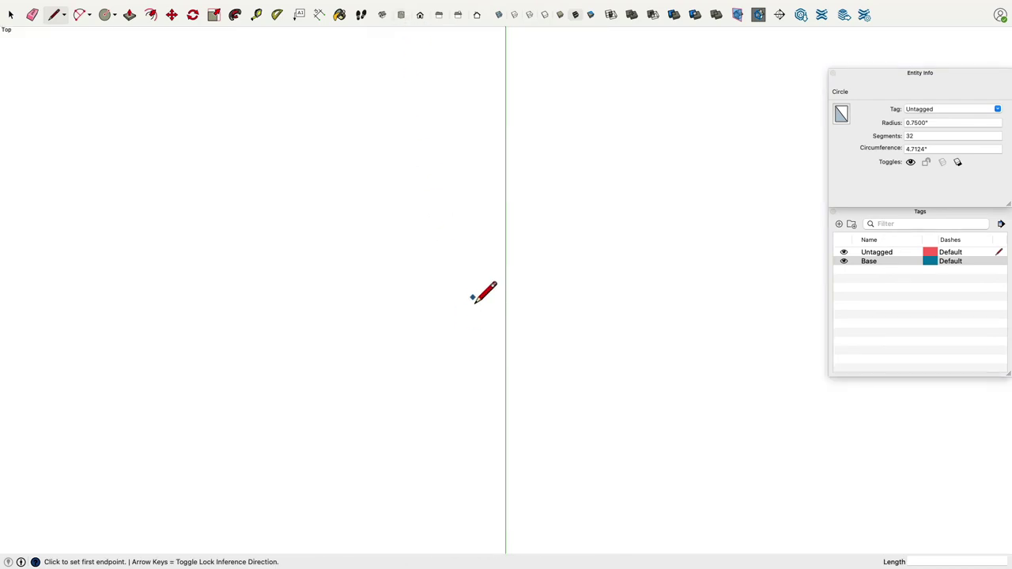
scroll(475, 301, down, 10)
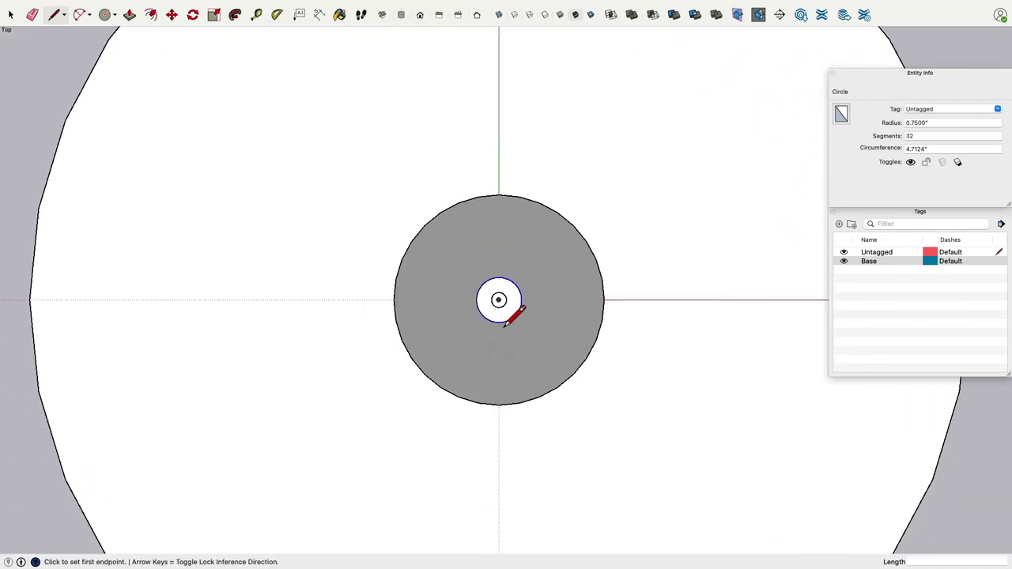
scroll(514, 315, up, 6)
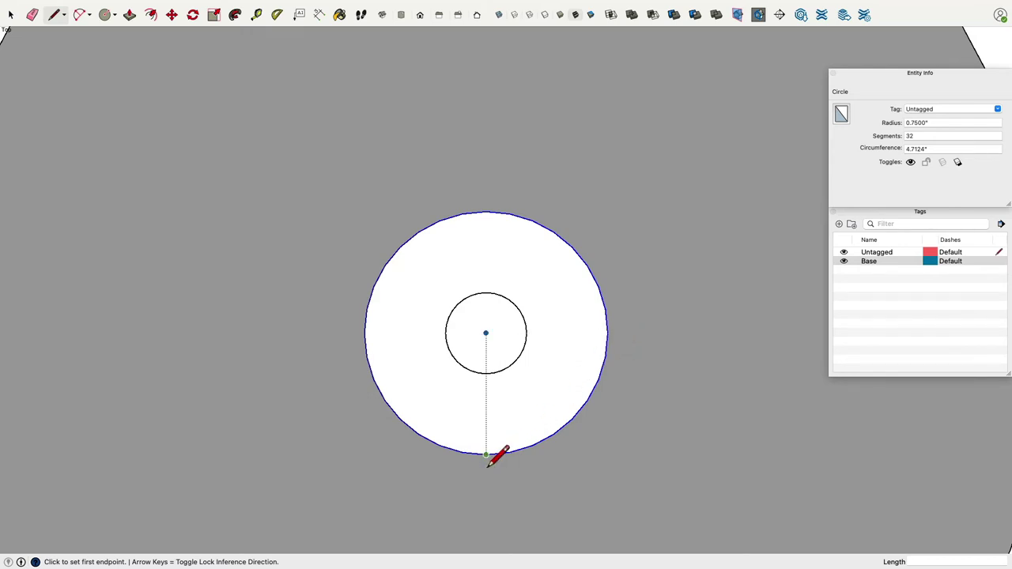
click(486, 456)
click(490, 224)
Erase the right half of the disc, leaving a semicircular face.
click(32, 13)
click(526, 228)
scroll(537, 221, down, 5)
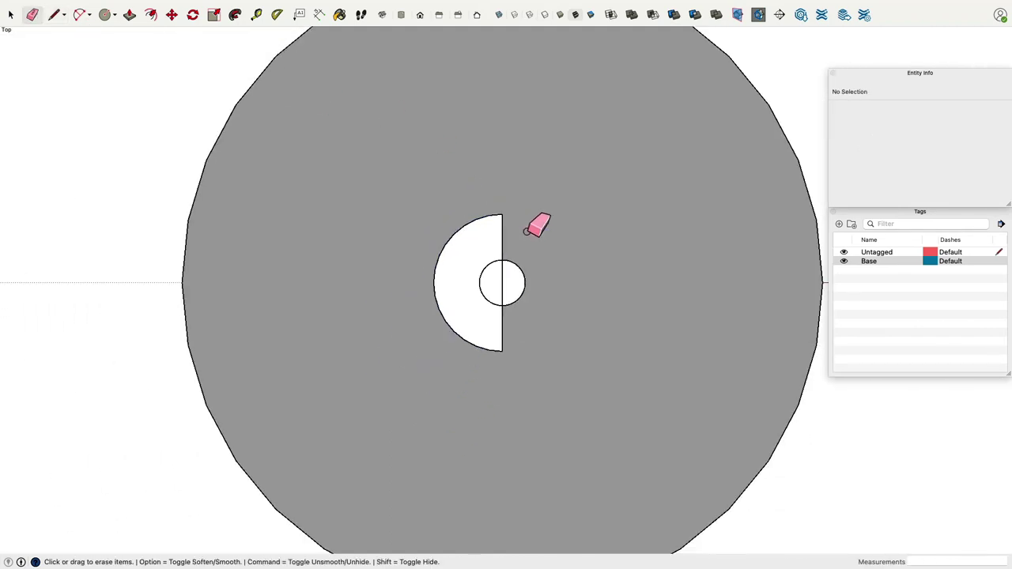
mouse_move(594, 348)
middle_down()
mouse_move(339, 238)
mouse_move(511, 135)
middle_up()
scroll(377, 131, down, 5)
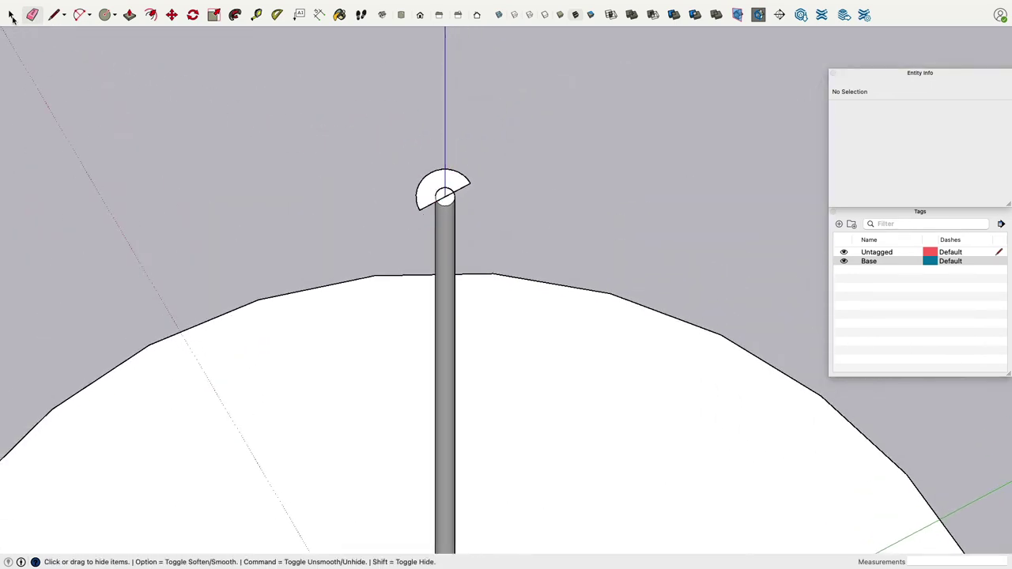
click(12, 18)
scroll(452, 187, up, 3)
Rotate the semicircle 90° on the red-axis plane about the pole top.
click(453, 186)
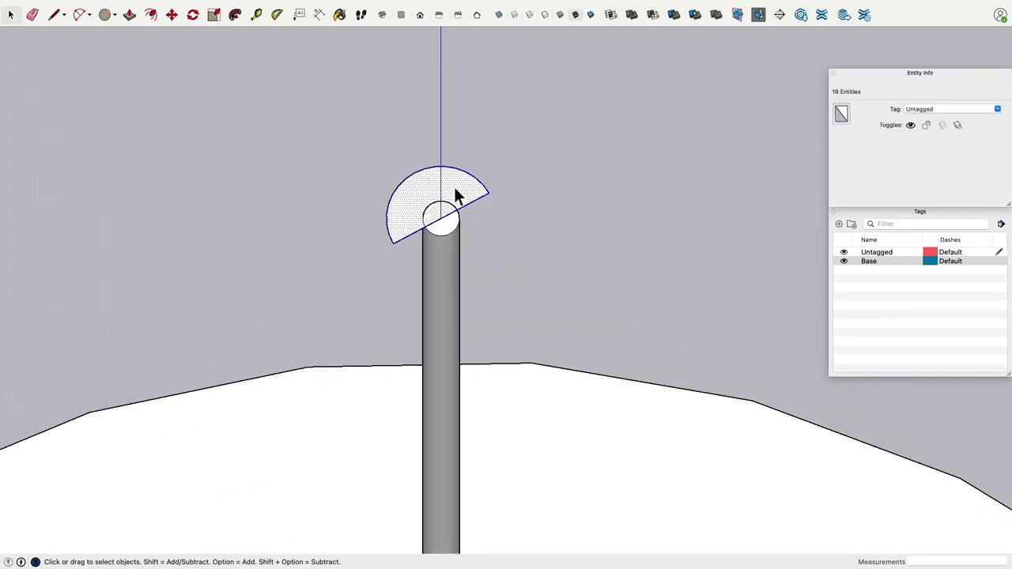
click(193, 15)
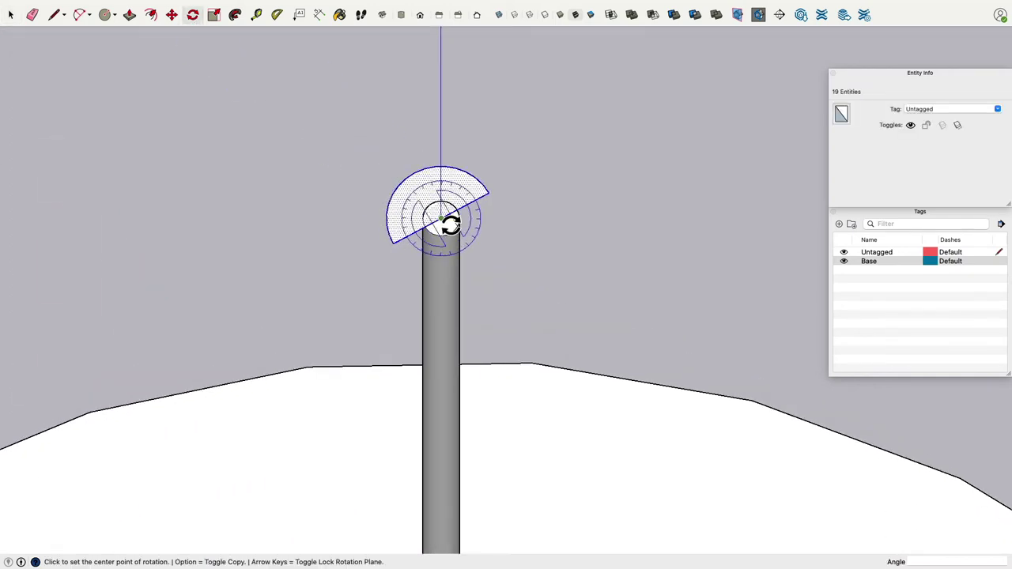
key(Right)
key(Left)
key(Right)
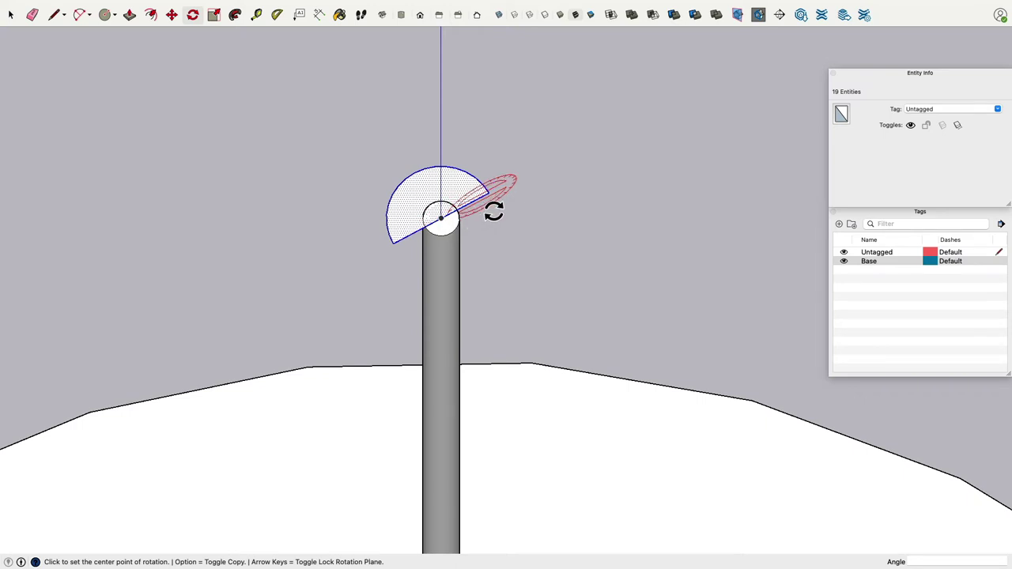
click(450, 222)
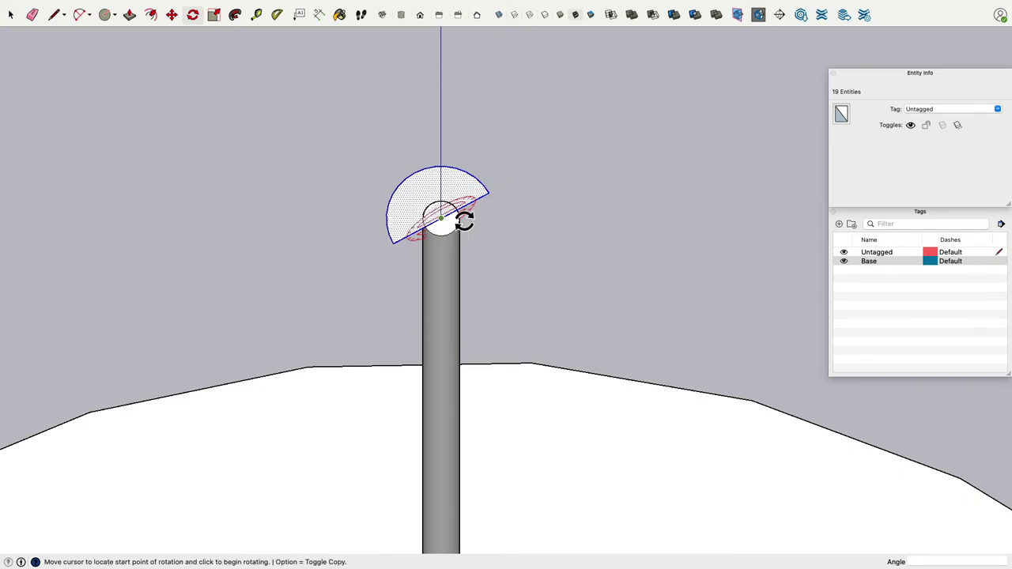
click(544, 176)
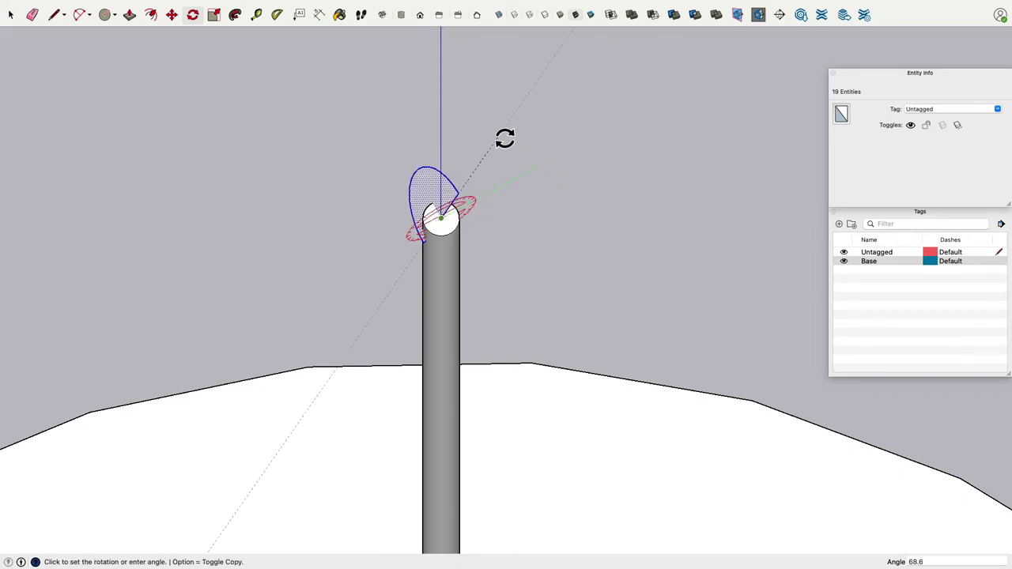
click(449, 139)
Orbit and switch to a side elevation to check the upright half-disc.
middle_drag(325, 265, 526, 172)
scroll(522, 174, down, 3)
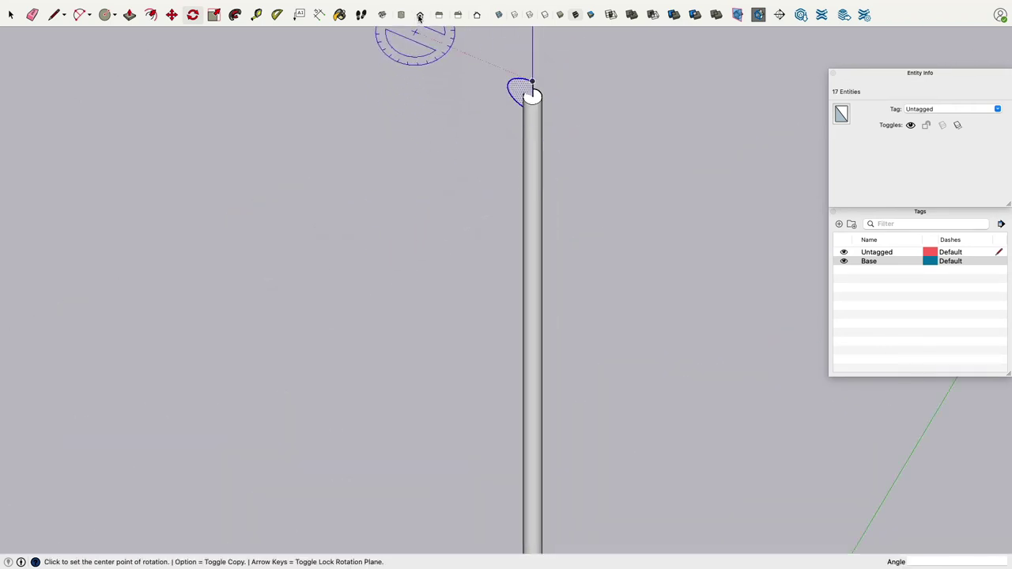
click(419, 16)
middle_drag(530, 283, 325, 354)
click(10, 14)
Inspect the whole lamp from a higher view with Push/Pull active.
click(440, 246)
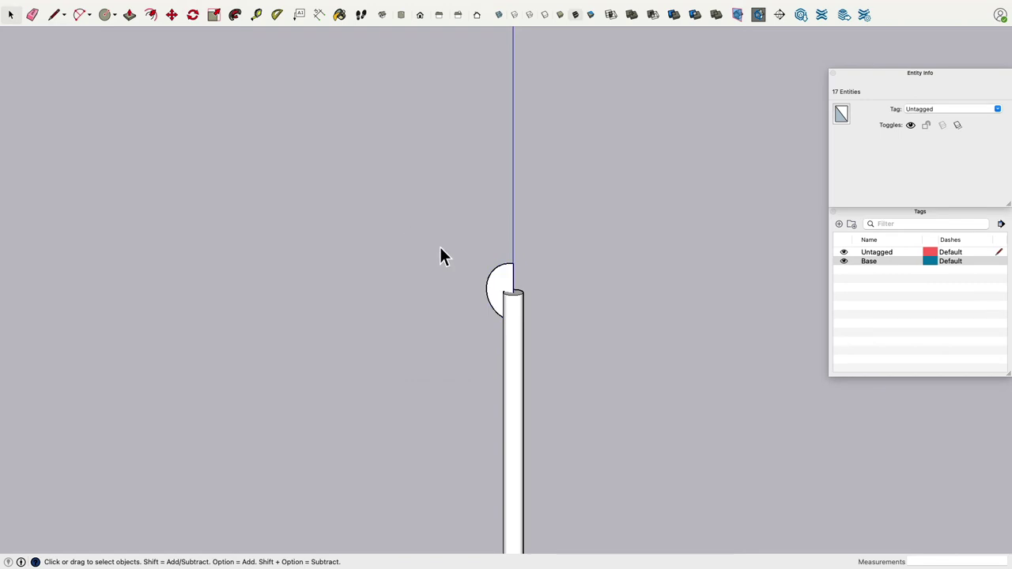
click(506, 292)
click(384, 178)
click(235, 14)
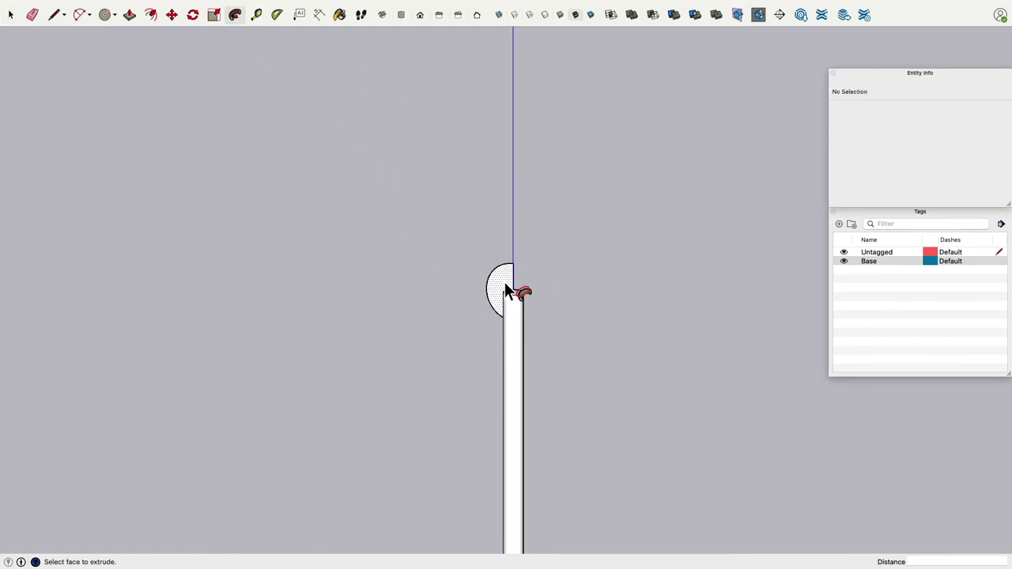
scroll(404, 229, down, 5)
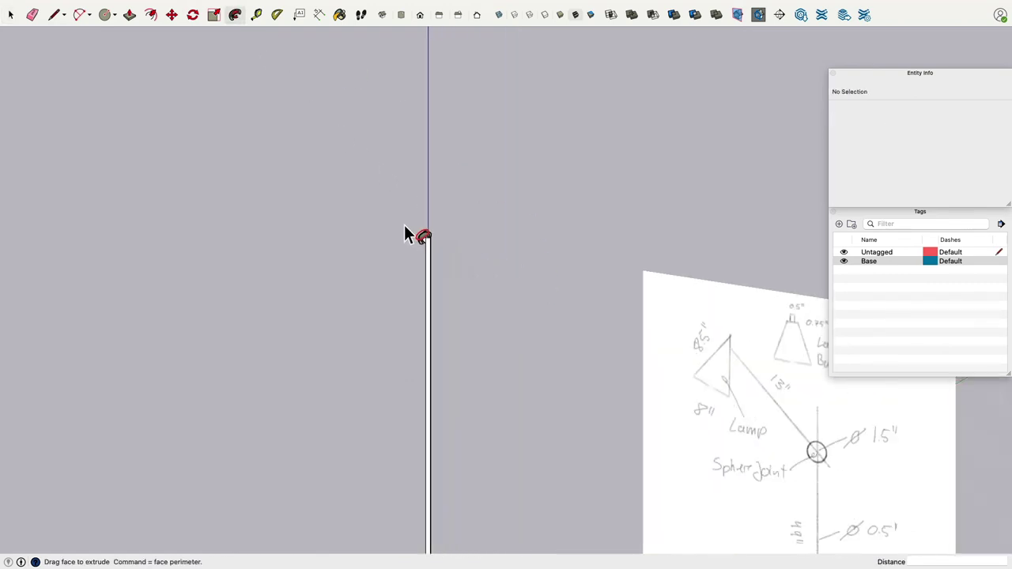
scroll(404, 230, down, 5)
middle_drag(406, 230, 361, 413)
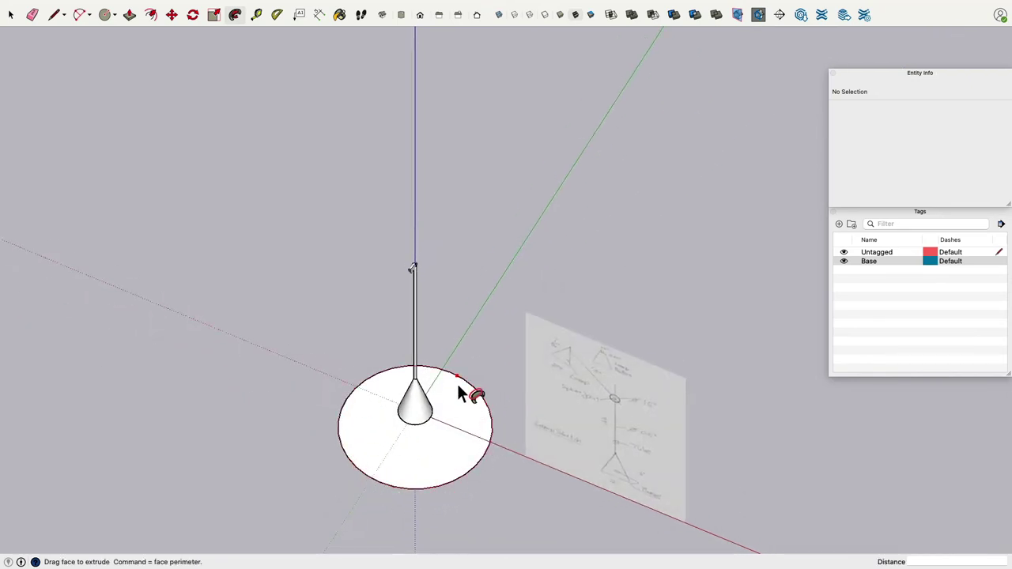
scroll(380, 392, up, 5)
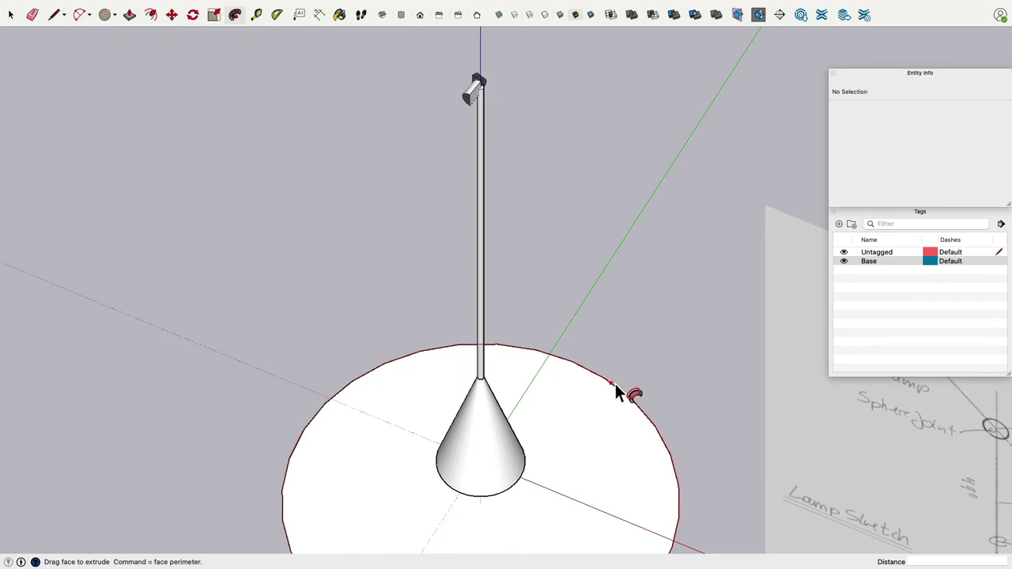
scroll(613, 392, down, 3)
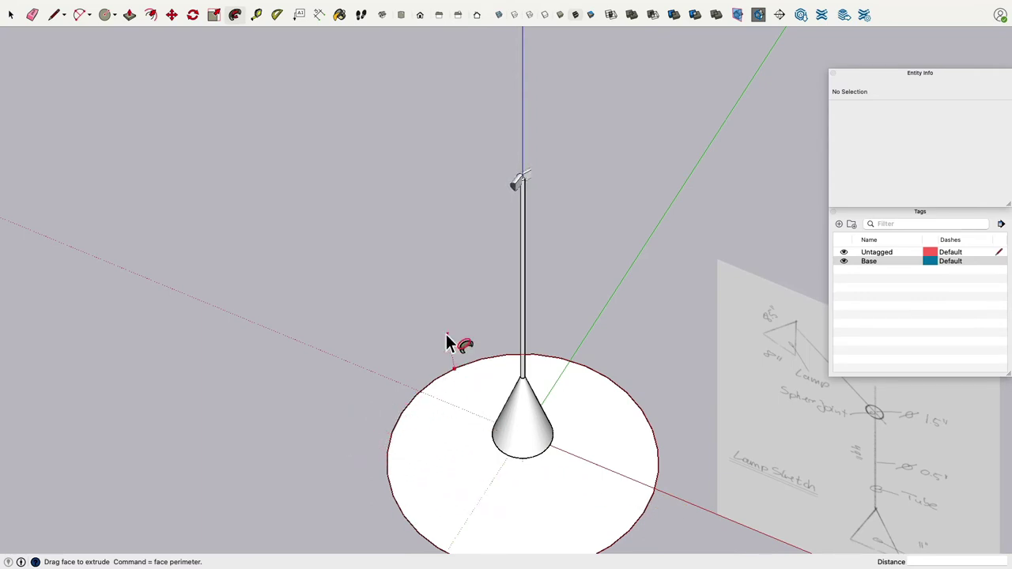
scroll(525, 190, up, 3)
scroll(527, 181, up, 1)
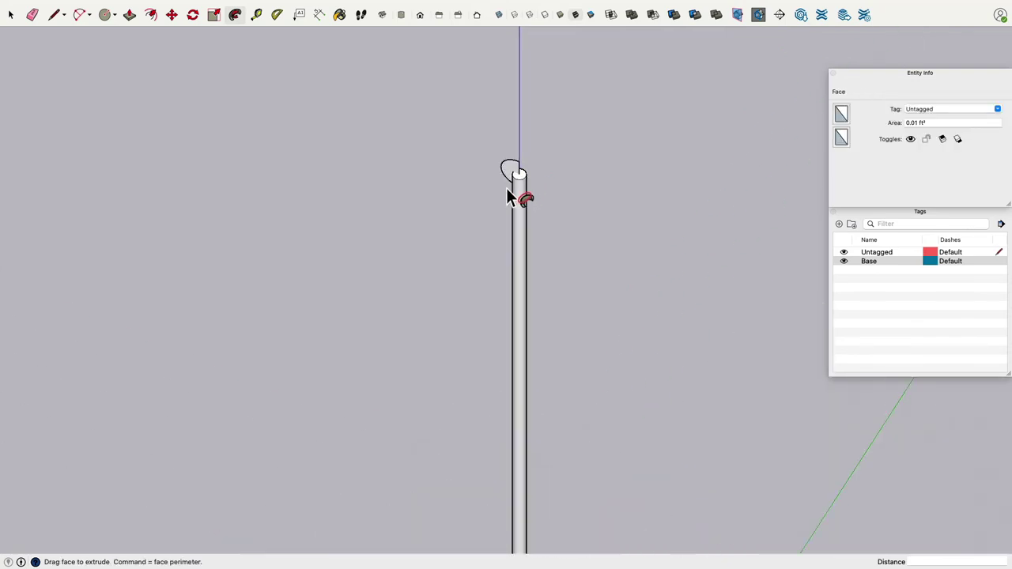
scroll(506, 211, down, 5)
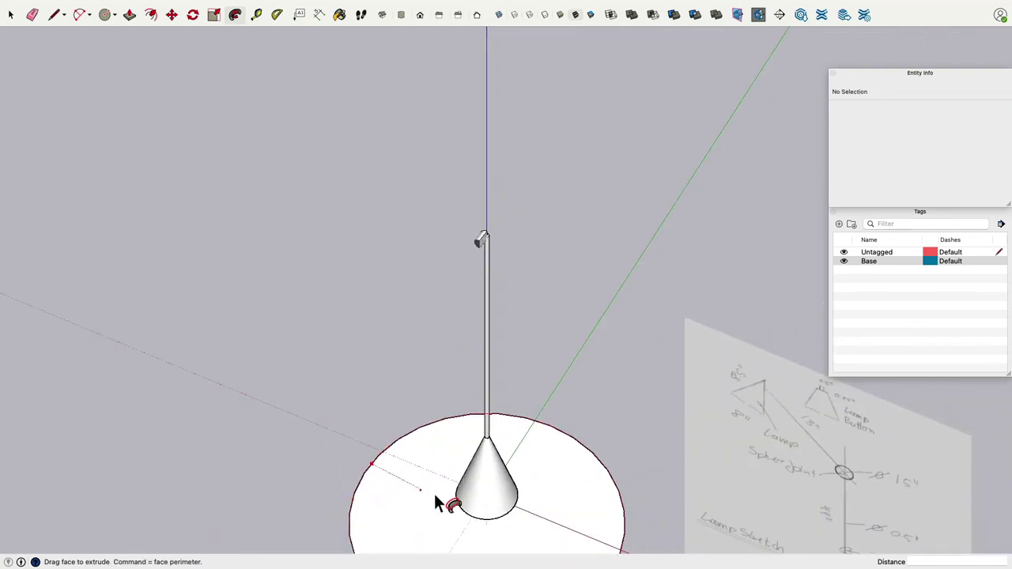
scroll(481, 264, up, 8)
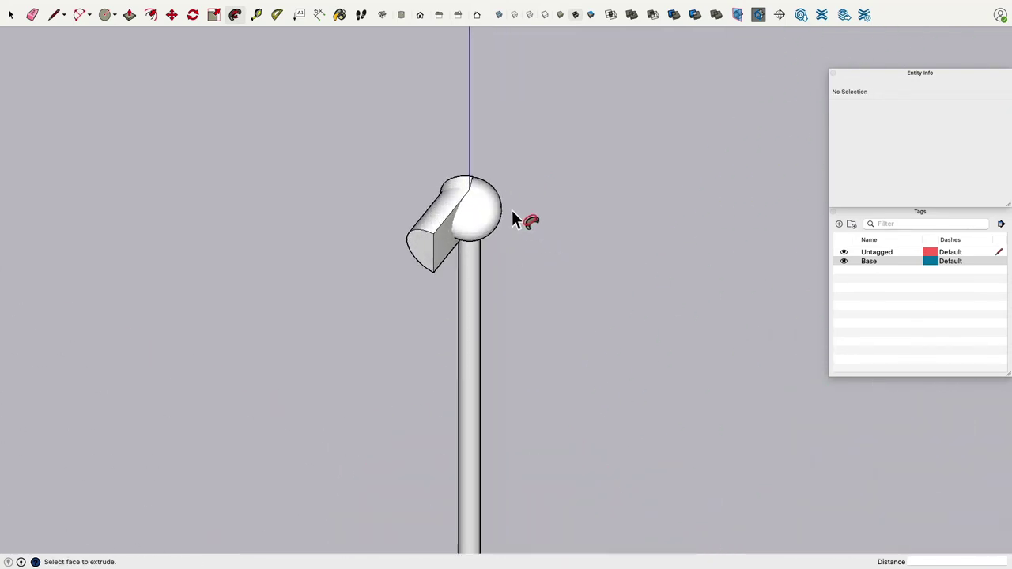
scroll(474, 194, down, 4)
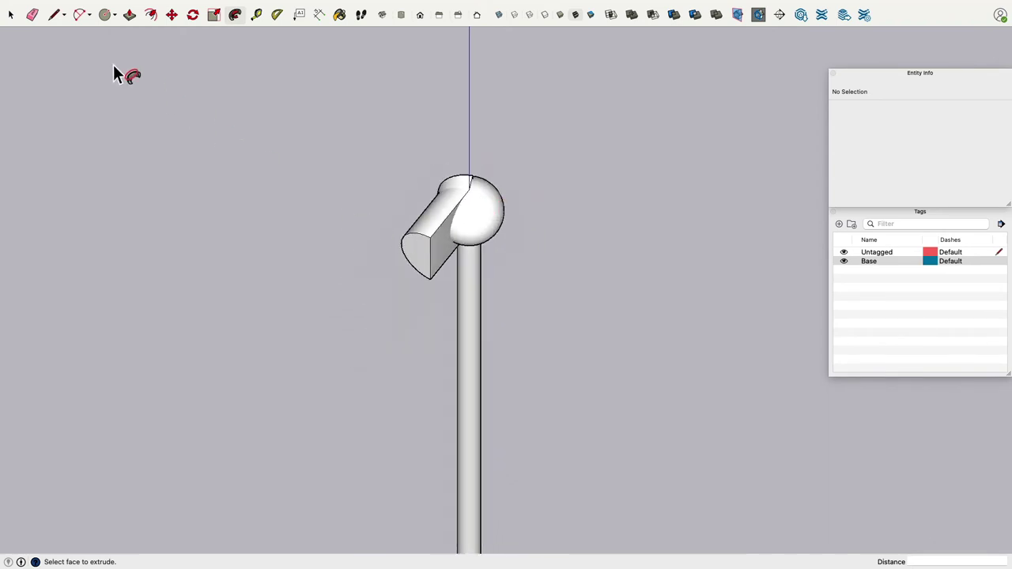
Delete the arm and its sphere joint.
click(12, 15)
triple_click(430, 267)
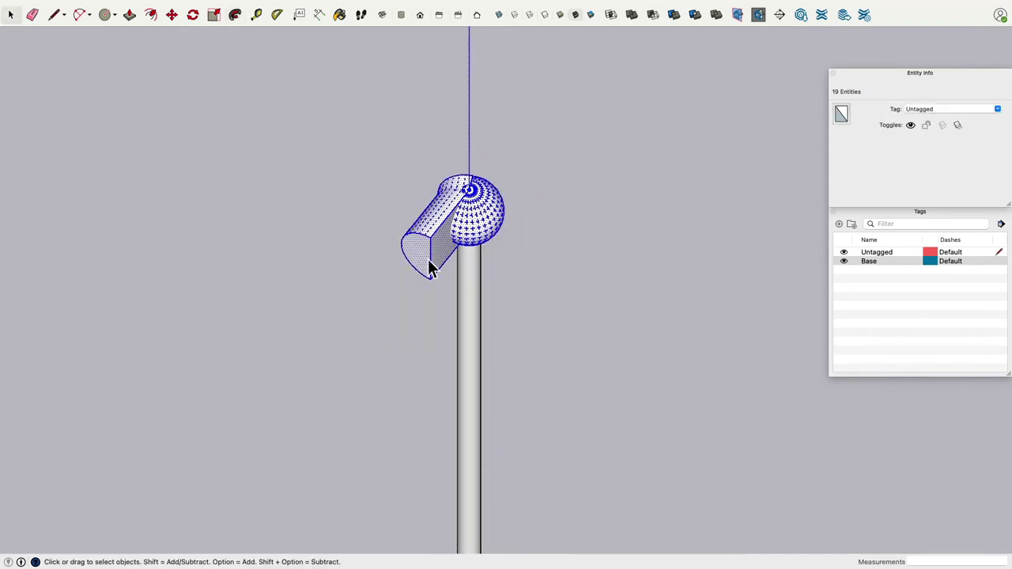
key(Delete)
scroll(390, 308, down, 3)
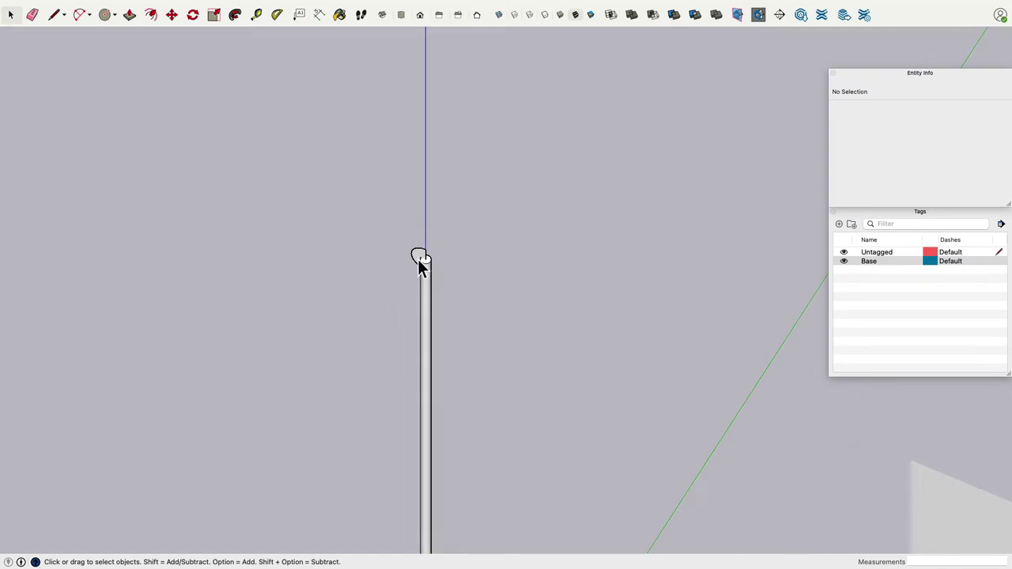
Select the small face atop the pole for extruding with Push/Pull.
click(419, 259)
click(234, 14)
scroll(311, 267, up, 3)
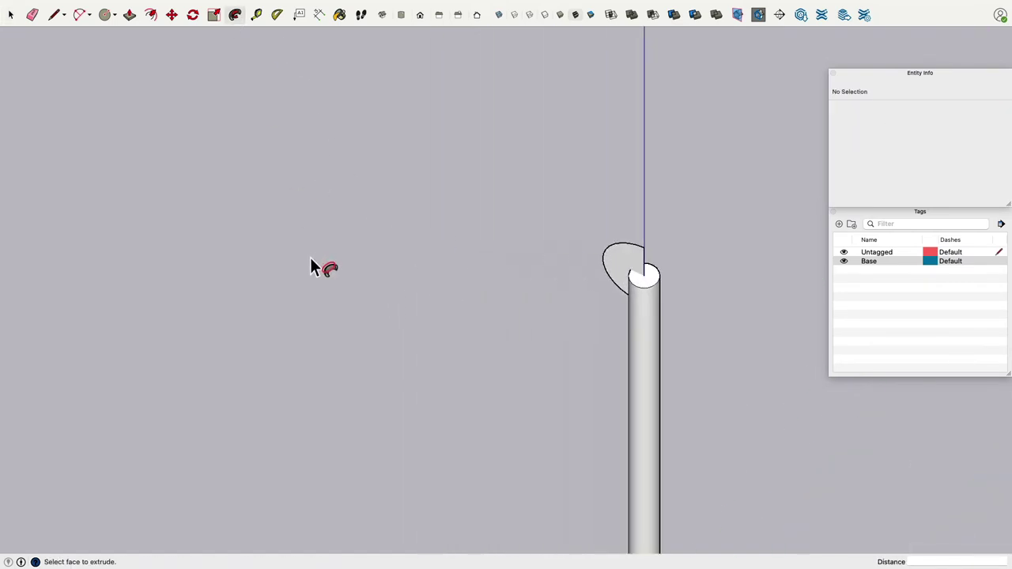
scroll(312, 267, down, 3)
scroll(372, 296, down, 5)
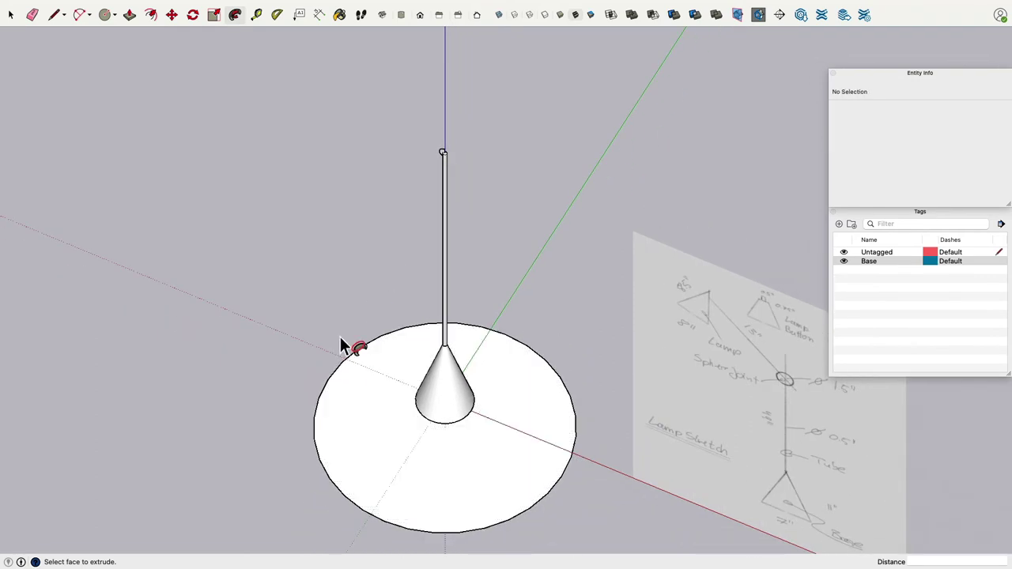
scroll(443, 157, up, 3)
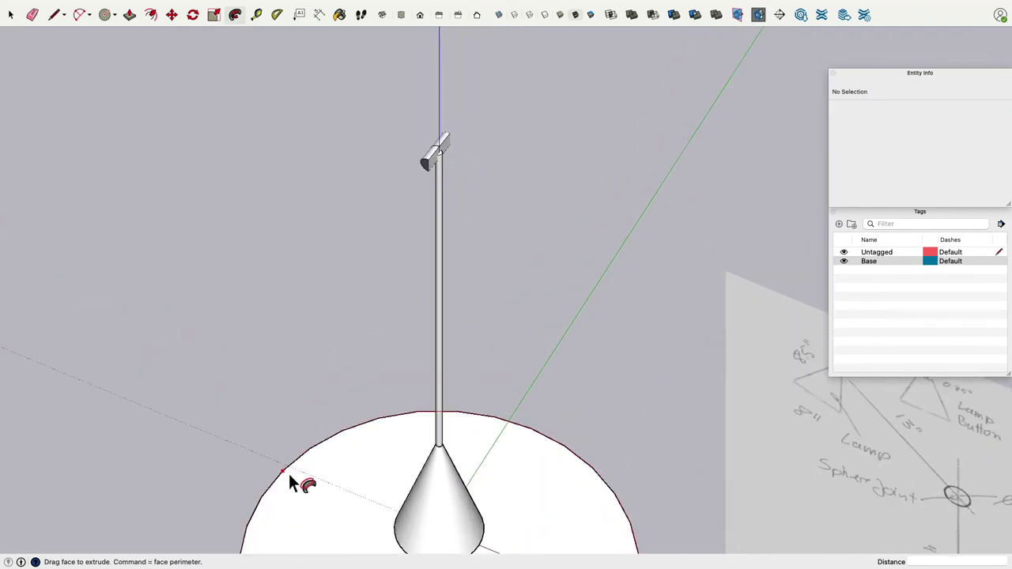
scroll(290, 474, down, 3)
scroll(267, 514, down, 4)
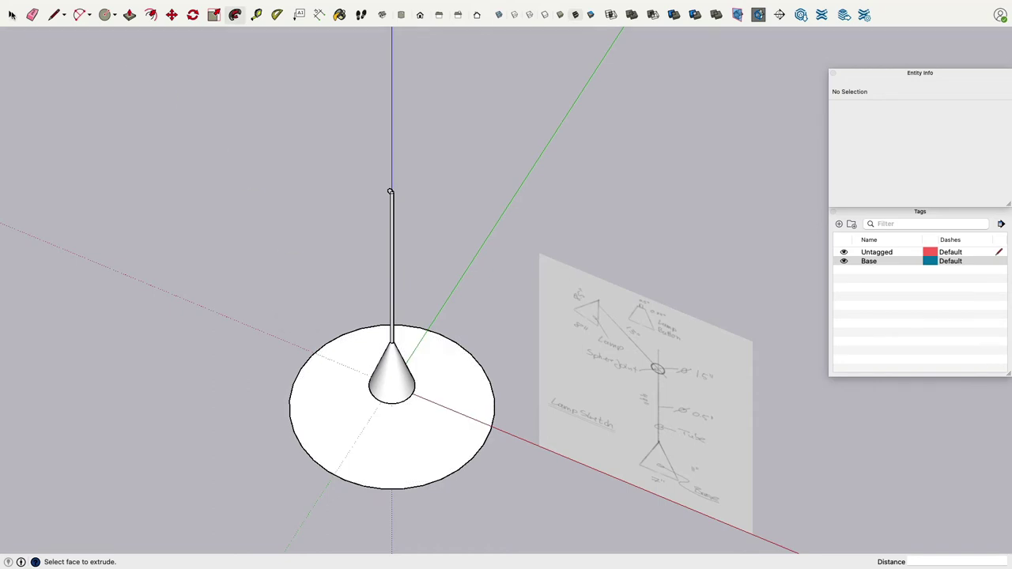
Draw a 4.6289-inch radius circle centred on the cone's base, just wider than the cone.
click(11, 14)
click(104, 14)
scroll(427, 340, up, 5)
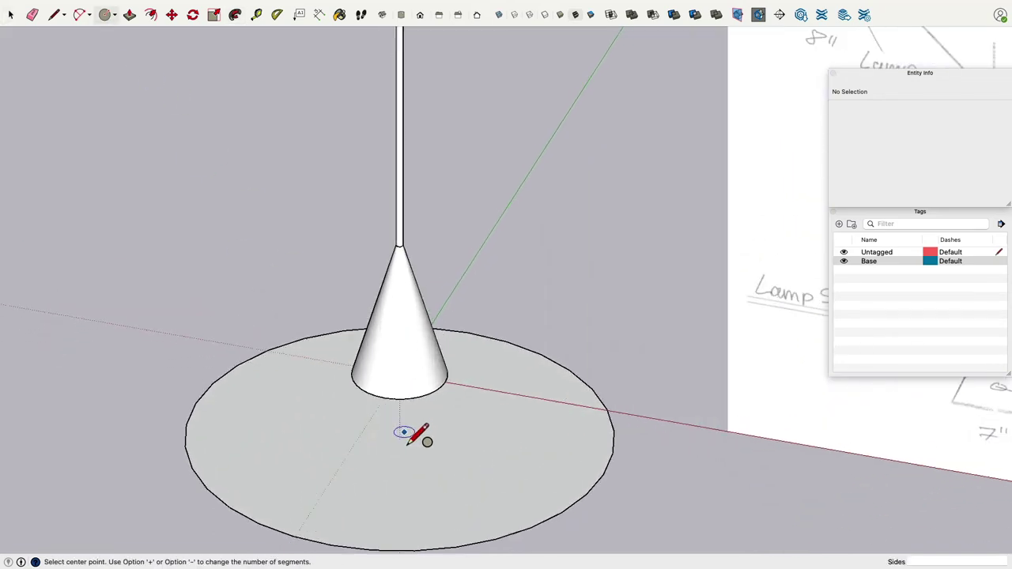
middle_drag(404, 432, 448, 344)
scroll(434, 339, up, 5)
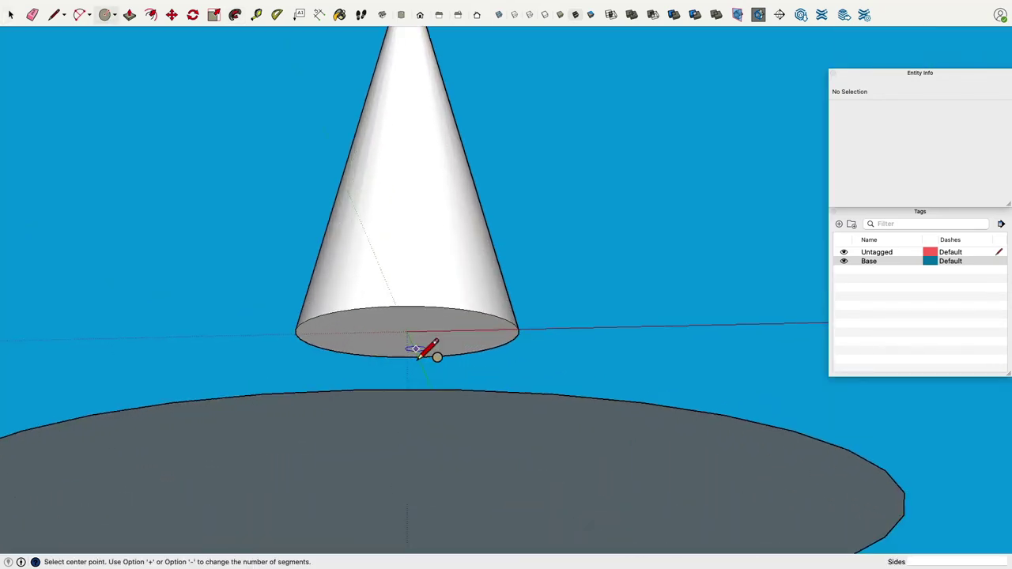
click(406, 332)
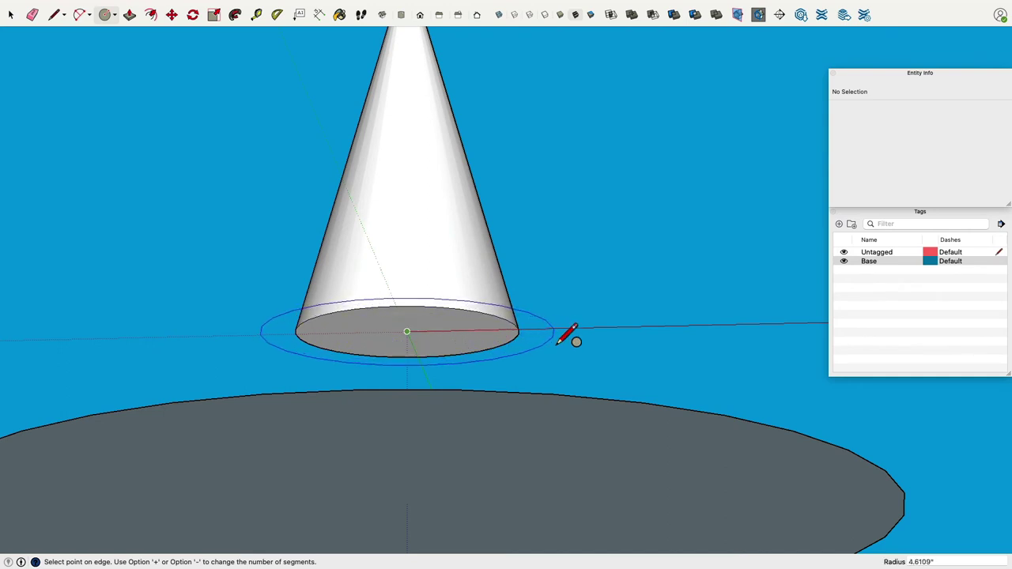
click(557, 339)
Set the new circle to 32 segments in Entity Info.
click(11, 14)
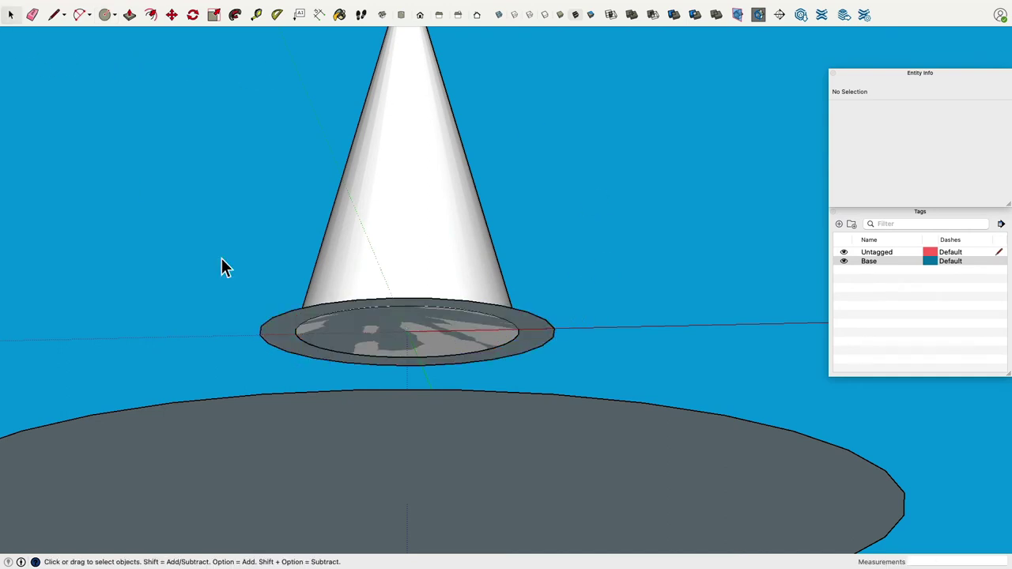
click(272, 326)
click(925, 135)
text(32)
key(Return)
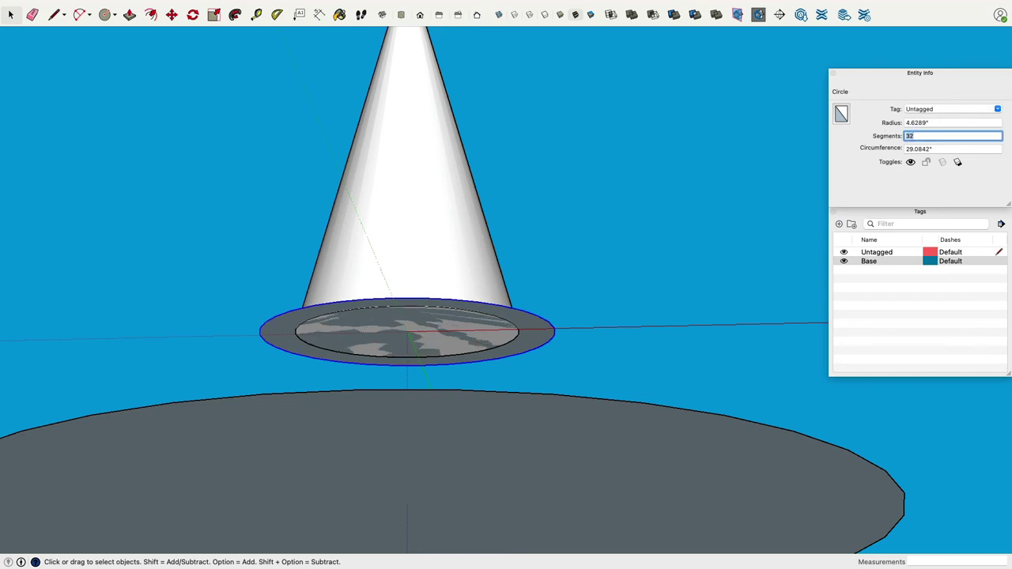
Move the circle up the blue axis to ring the top of the pole.
click(171, 14)
scroll(538, 221, down, 5)
click(464, 296)
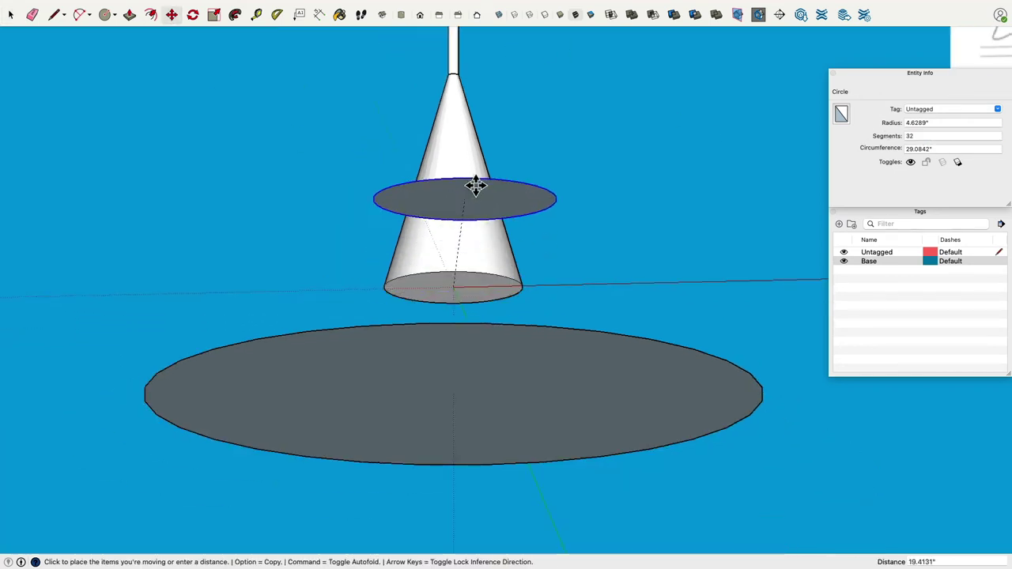
scroll(456, 100, down, 2)
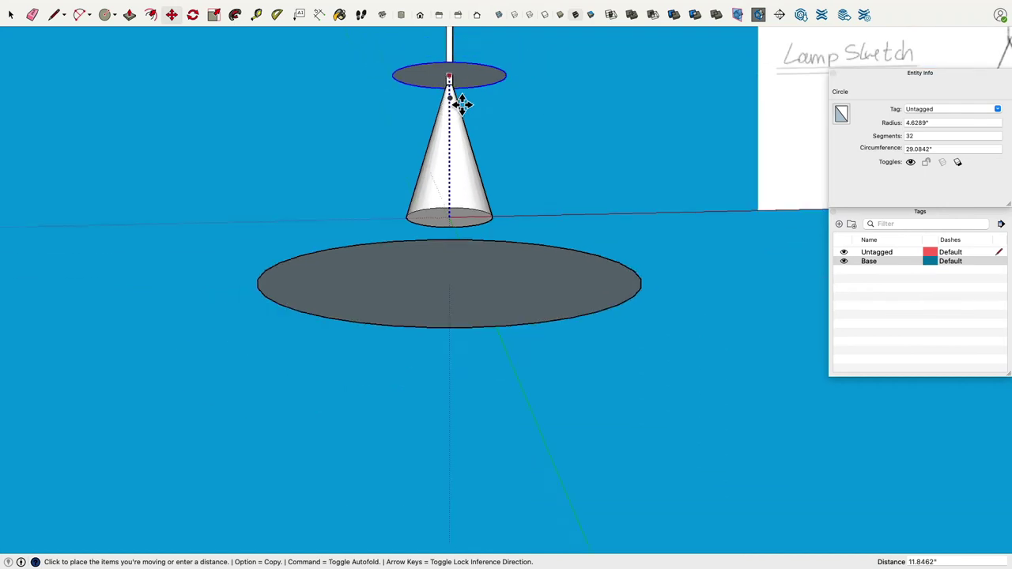
shift+middle_drag(456, 100, 475, 436)
scroll(515, 204, down, 3)
scroll(515, 207, up, 4)
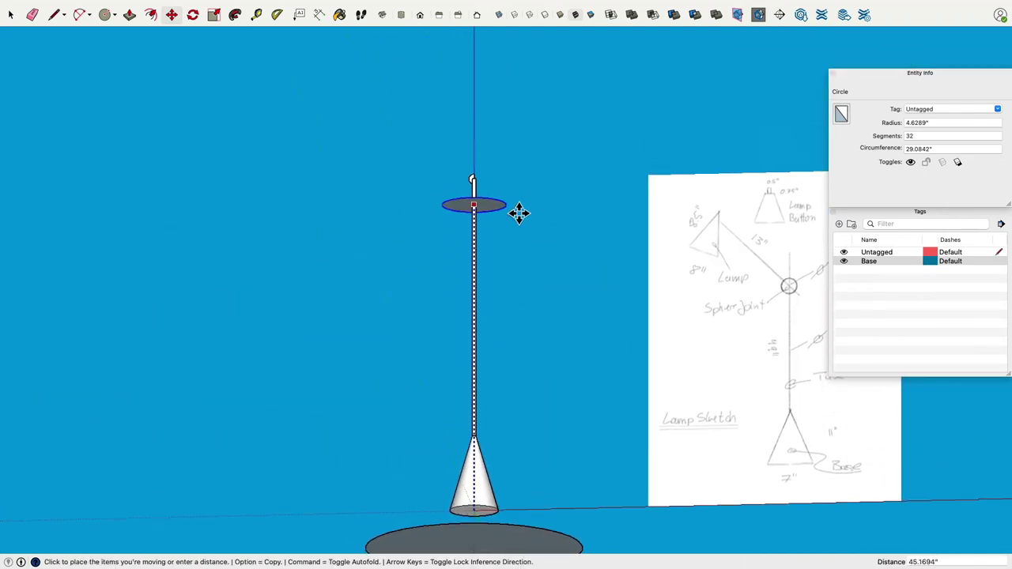
middle_drag(501, 181, 514, 362)
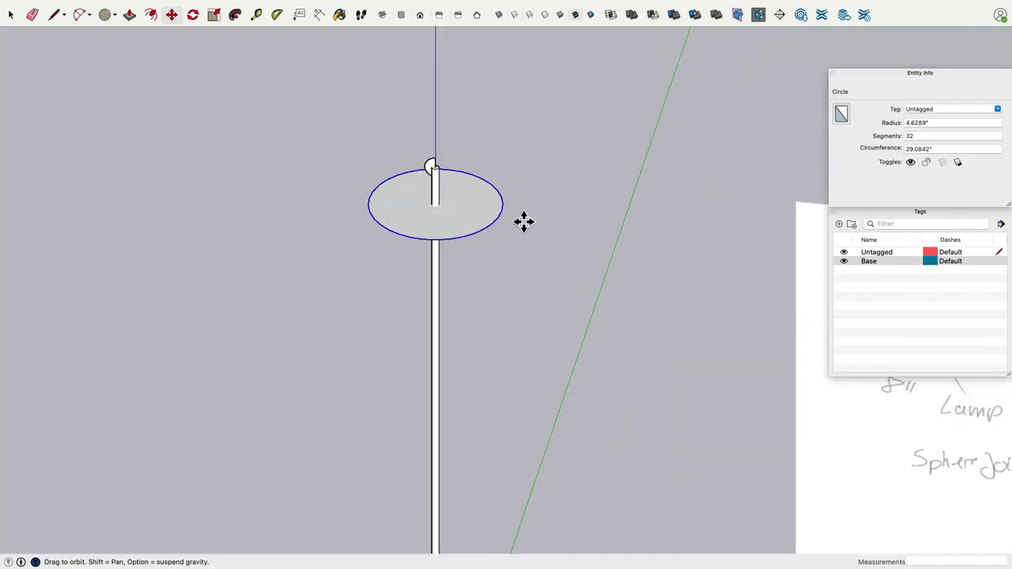
scroll(316, 109, up, 3)
key(space)
scroll(387, 160, up, 3)
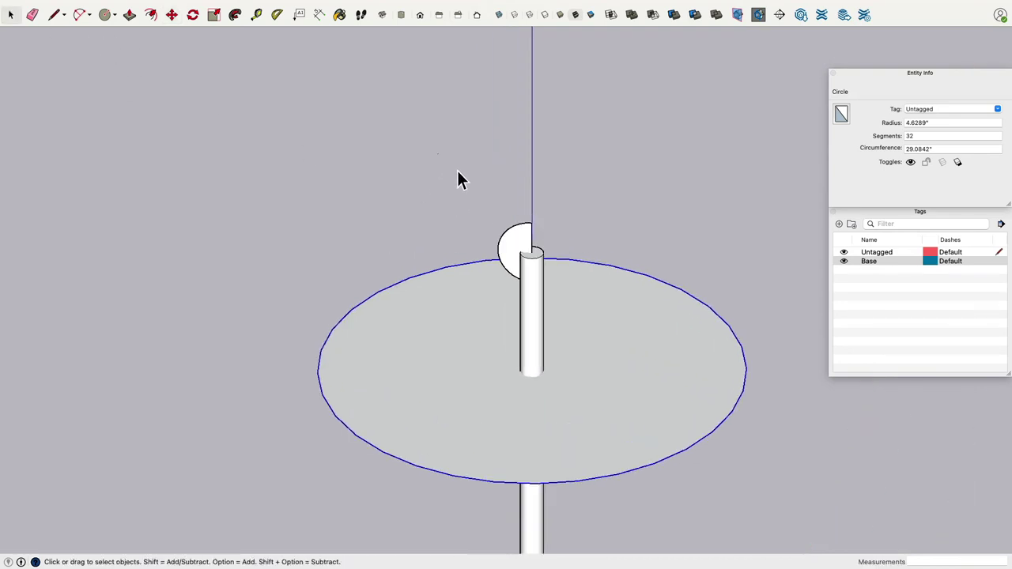
click(494, 210)
click(515, 251)
Sweep the half-disc around the circle with Follow Me to form a sphere.
click(234, 15)
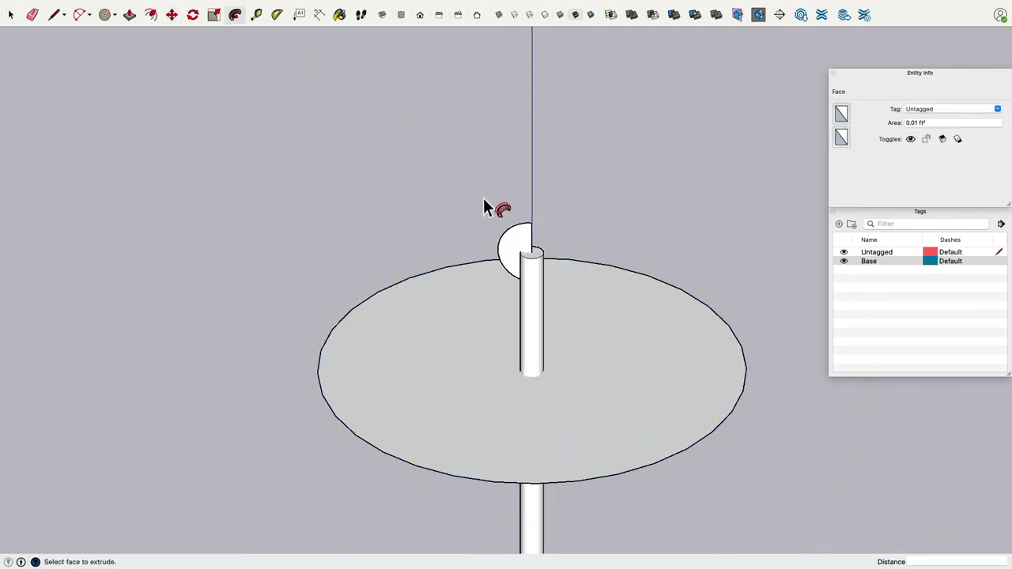
drag(537, 253, 465, 274)
middle_drag(465, 275, 463, 189)
drag(463, 190, 319, 372)
Delete the leftover circle disc beneath the sphere.
click(10, 15)
click(382, 335)
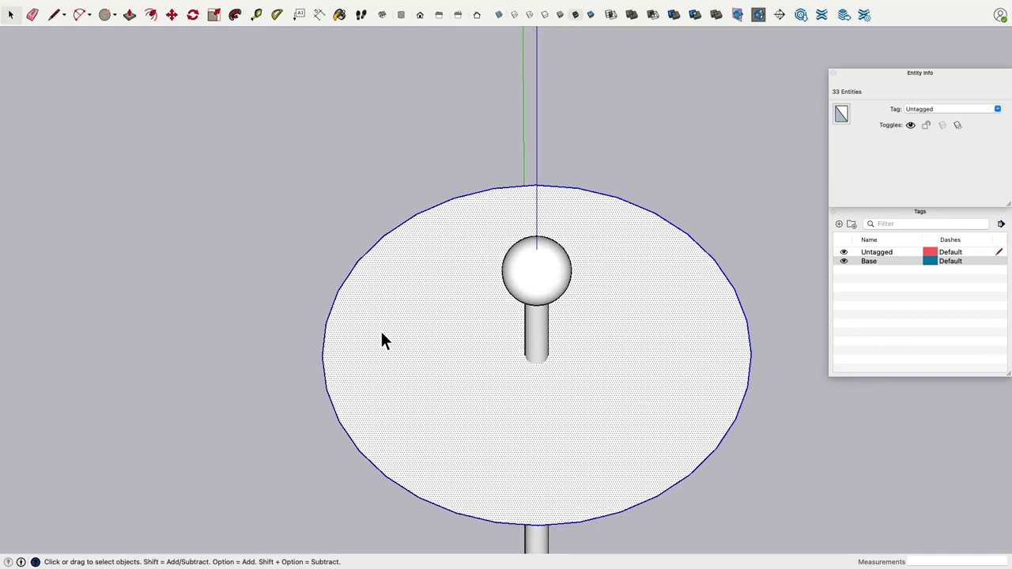
key(Delete)
scroll(453, 295, down, 1)
scroll(452, 304, down, 2)
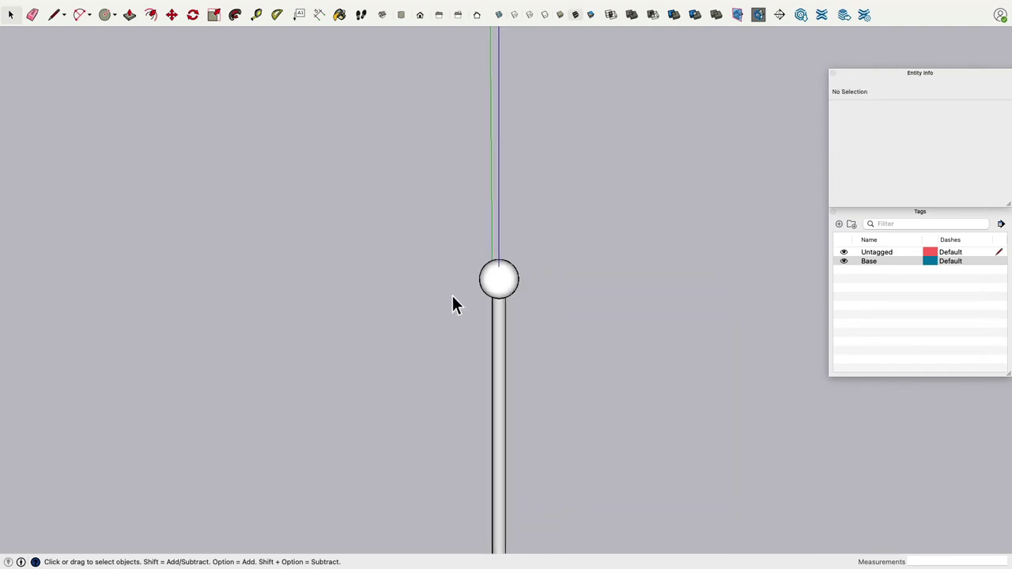
middle_drag(451, 298, 575, 356)
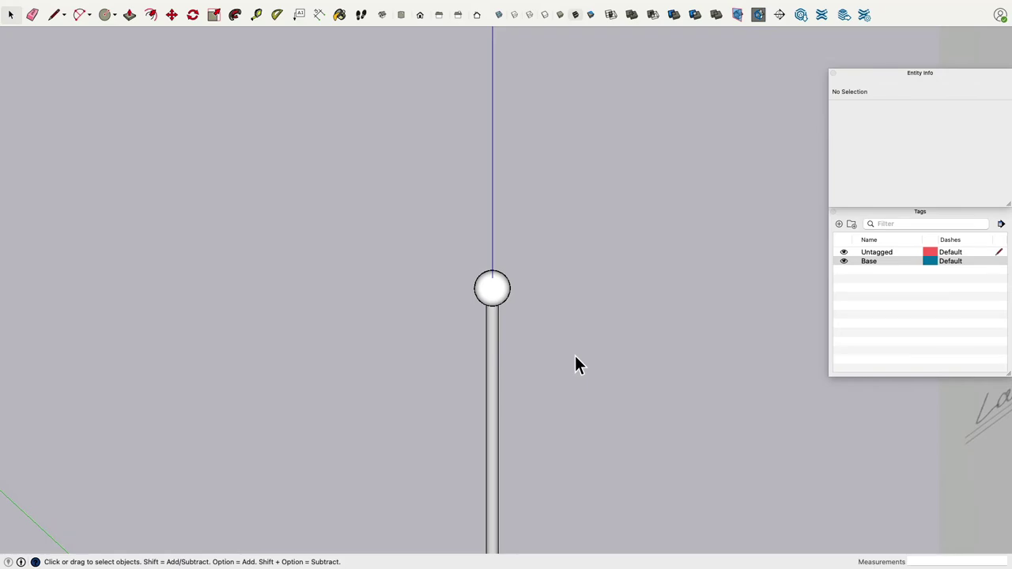
key(super+Tab)
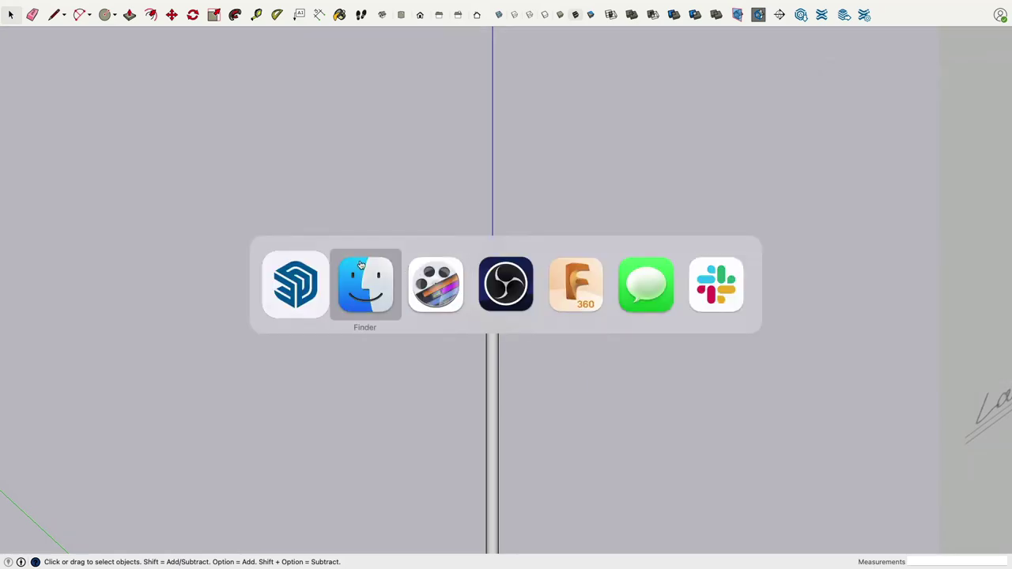
click(360, 264)
click(282, 338)
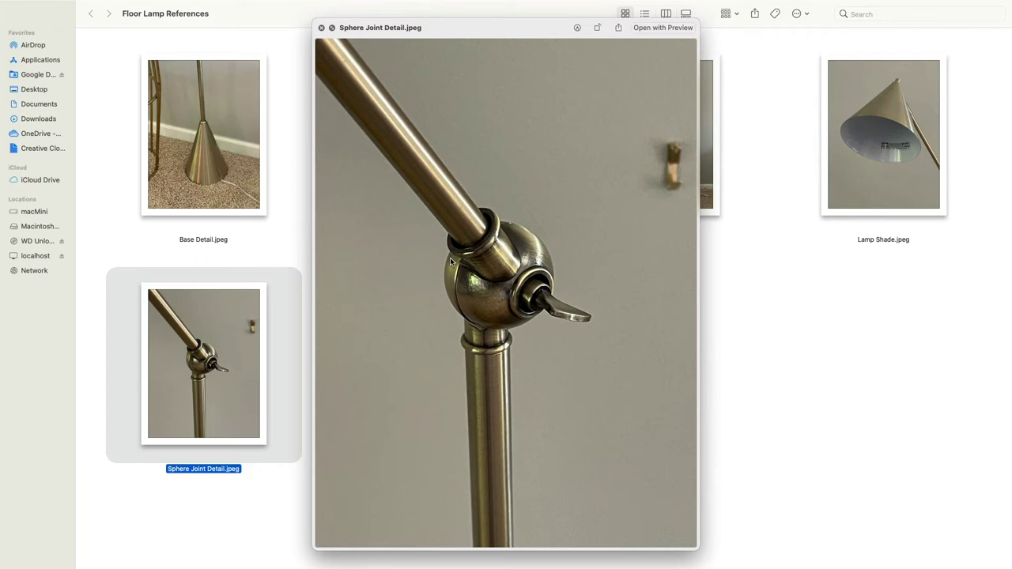
key(super+Tab)
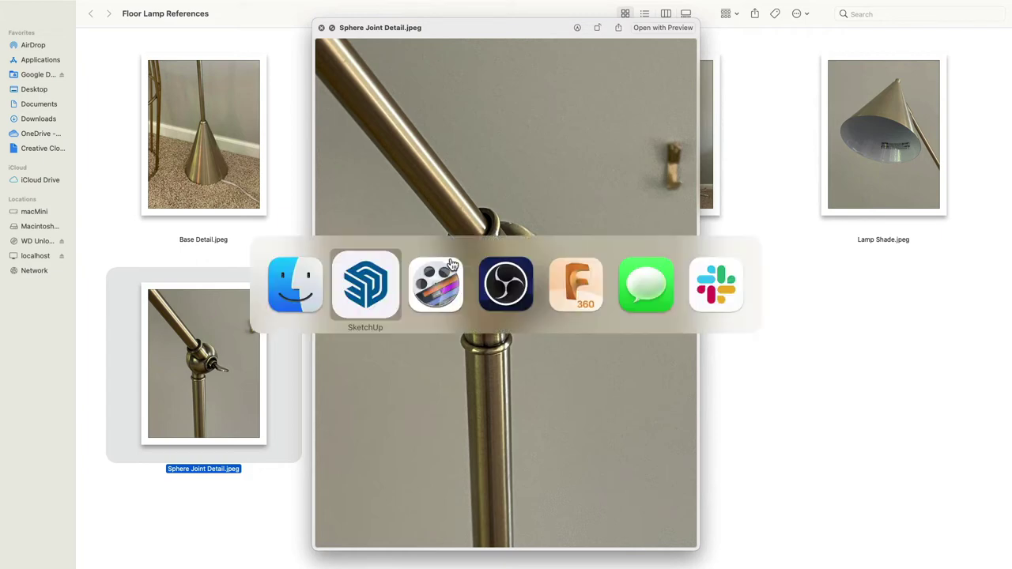
click(376, 294)
key(o)
drag(846, 310, 353, 365)
key(space)
mouse_move(352, 370)
middle_down()
mouse_move(533, 276)
mouse_move(330, 386)
mouse_move(289, 484)
mouse_move(318, 350)
mouse_move(404, 267)
mouse_move(396, 323)
mouse_move(408, 292)
mouse_move(361, 371)
mouse_move(352, 505)
mouse_move(448, 203)
middle_up()
Draw a rectangular outline from the cone base centre along the red and green axes.
scroll(501, 327, up, 5)
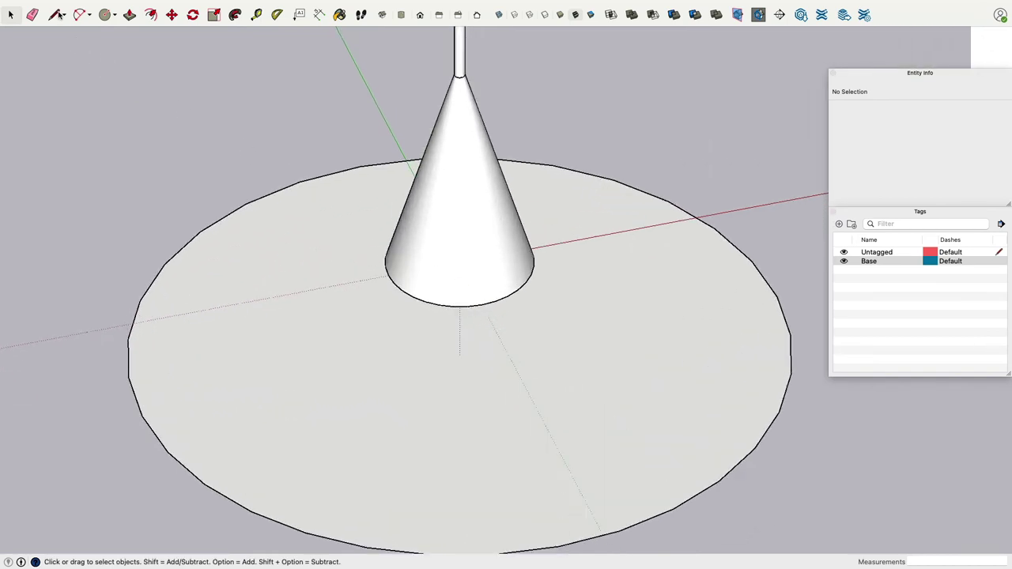
key(l)
middle_drag(514, 339, 435, 287)
click(423, 278)
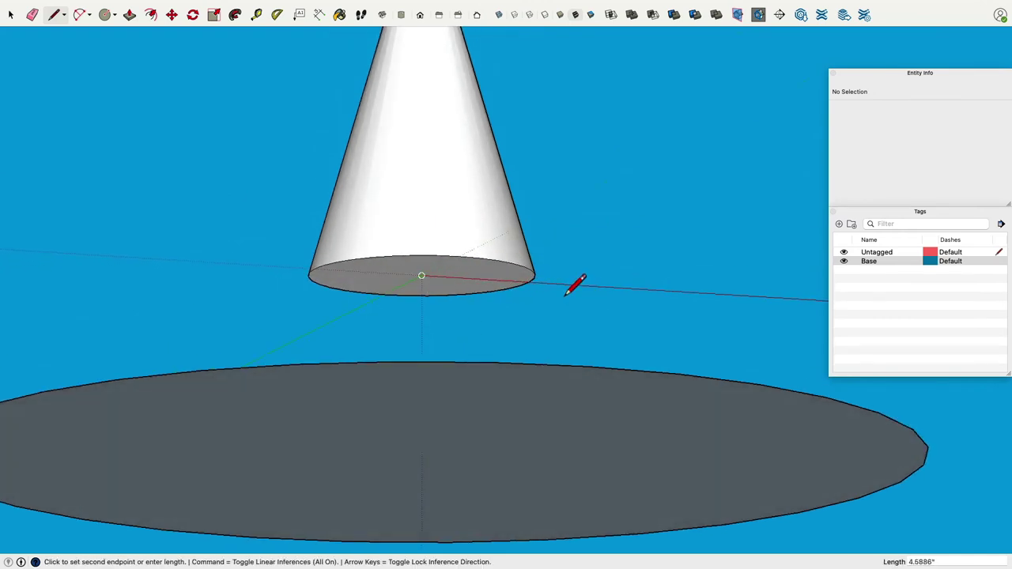
click(562, 285)
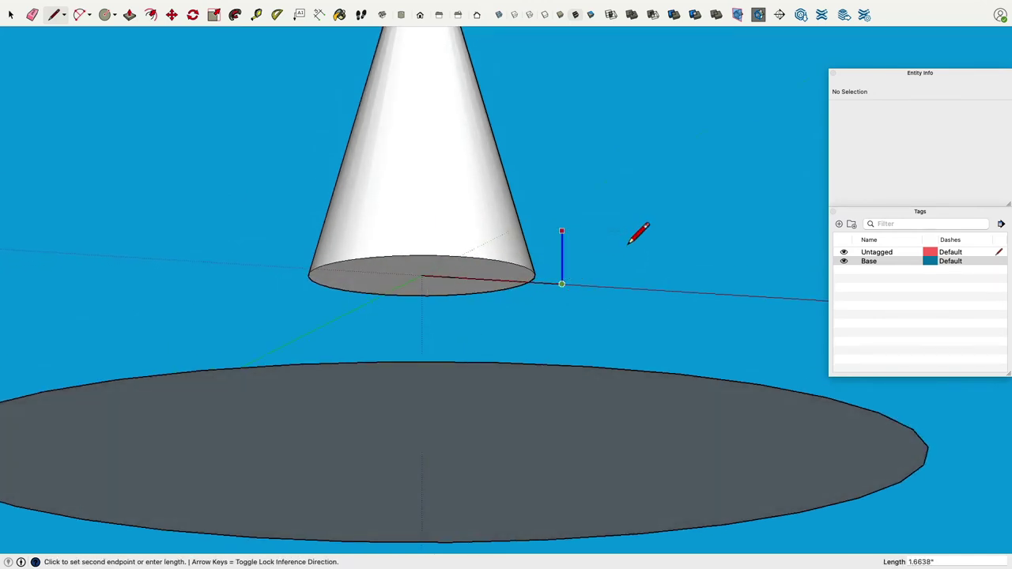
click(678, 224)
click(230, 195)
key(Left)
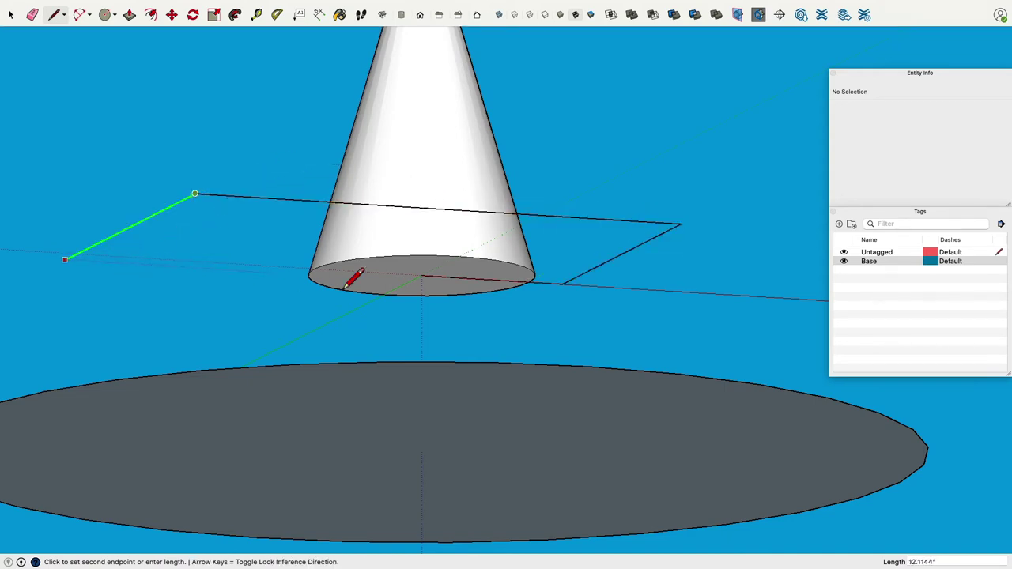
click(423, 286)
key(Escape)
Move the rectangle down level with the cone's bottom.
click(172, 15)
click(427, 279)
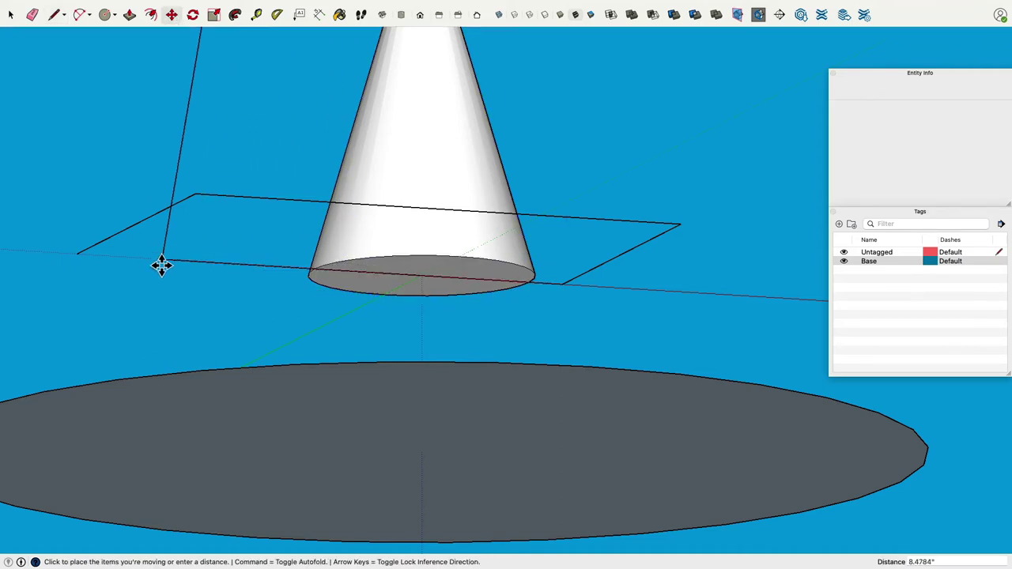
click(89, 264)
scroll(97, 283, down, 10)
scroll(287, 272, down, 3)
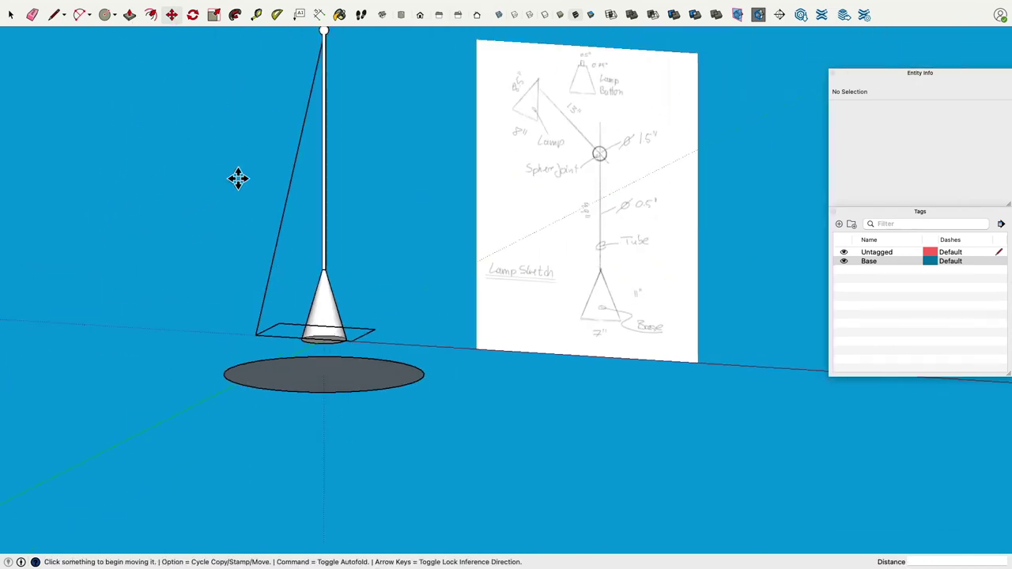
Erase the stray slanted line running from the pole top.
click(31, 14)
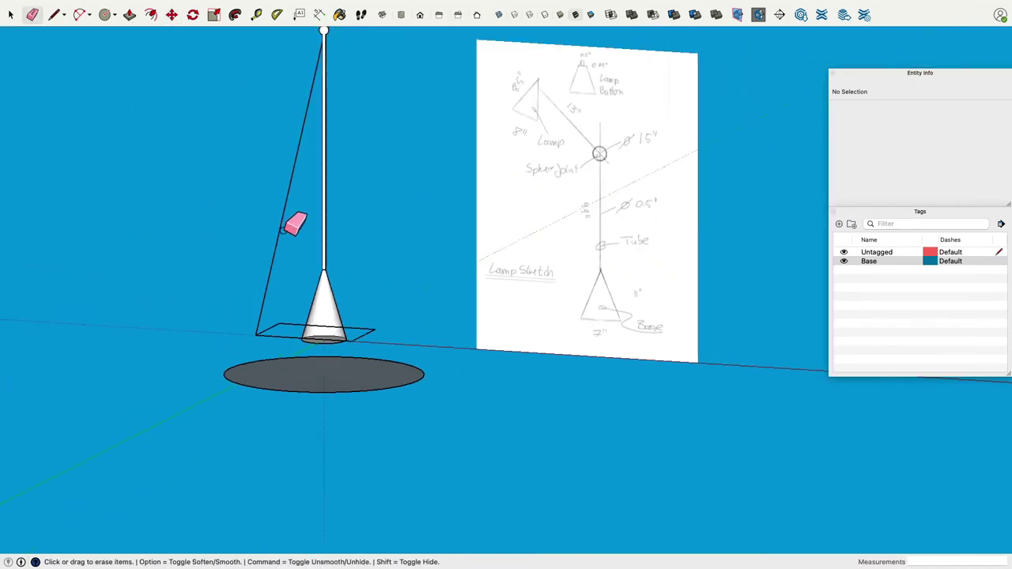
click(287, 229)
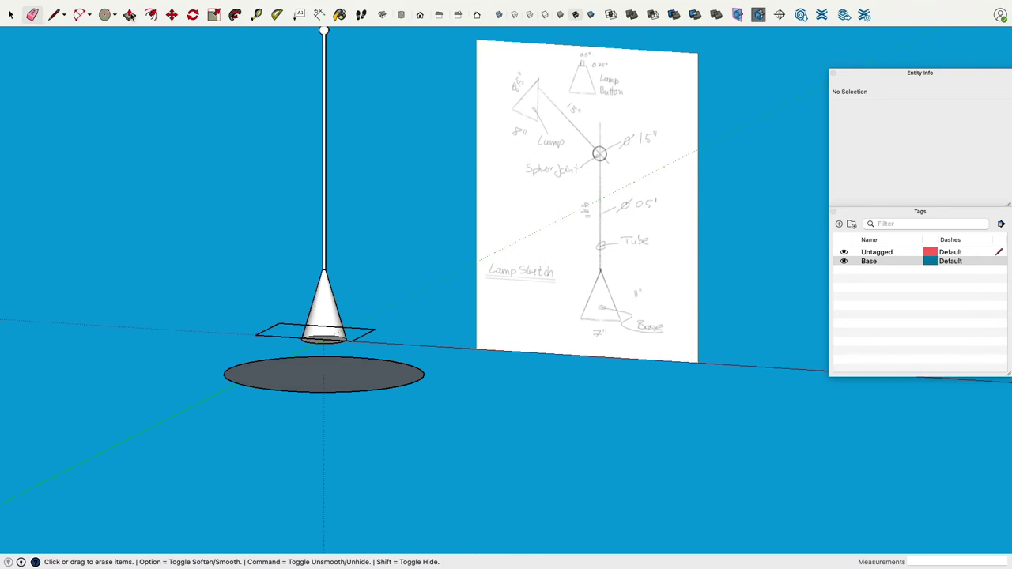
key(p)
key(space)
scroll(261, 321, up, 5)
Delete and redraw the rectangle's left edge so the outline forms a face.
click(294, 338)
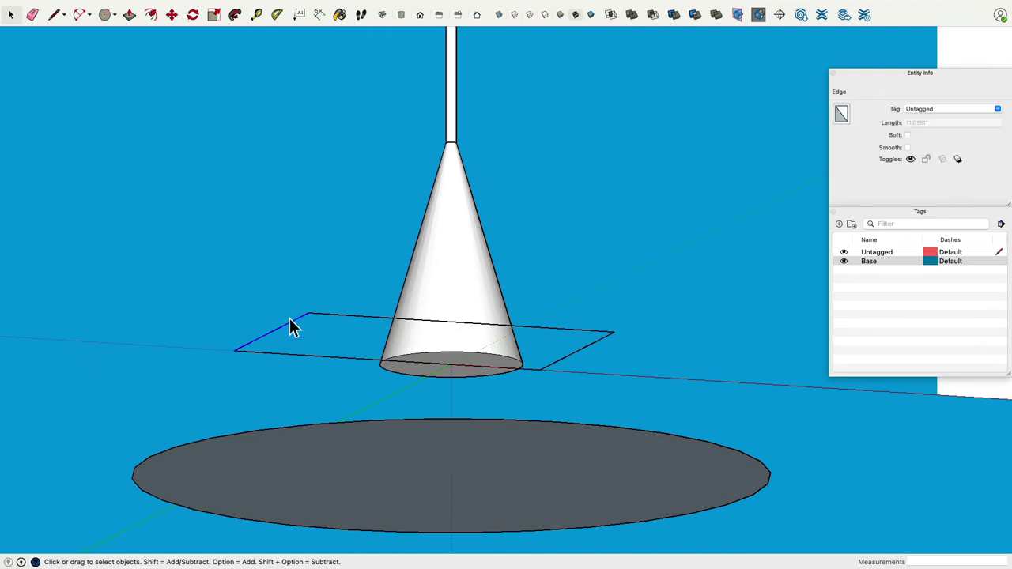
scroll(287, 313, up, 3)
key(Delete)
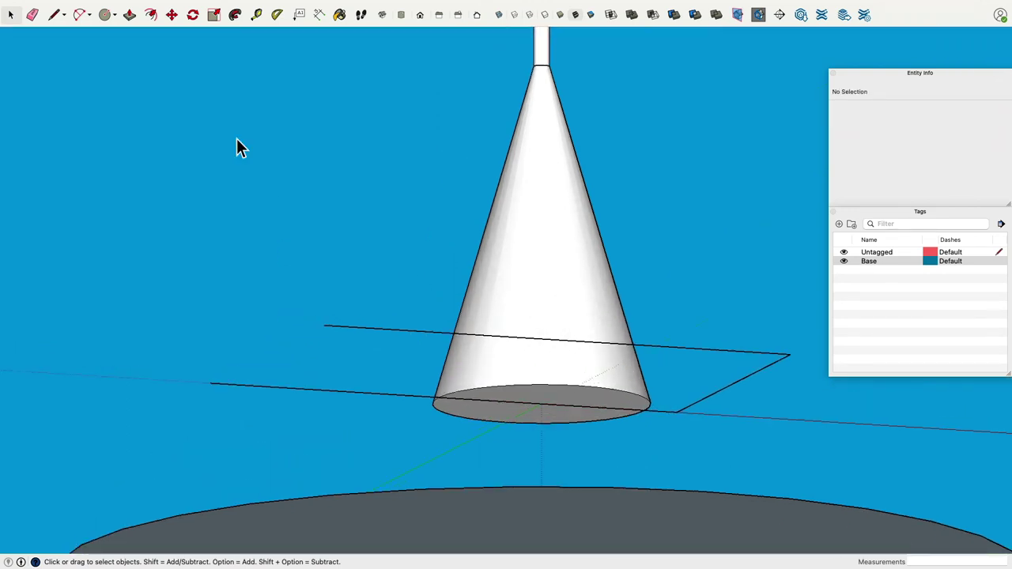
click(54, 15)
click(324, 325)
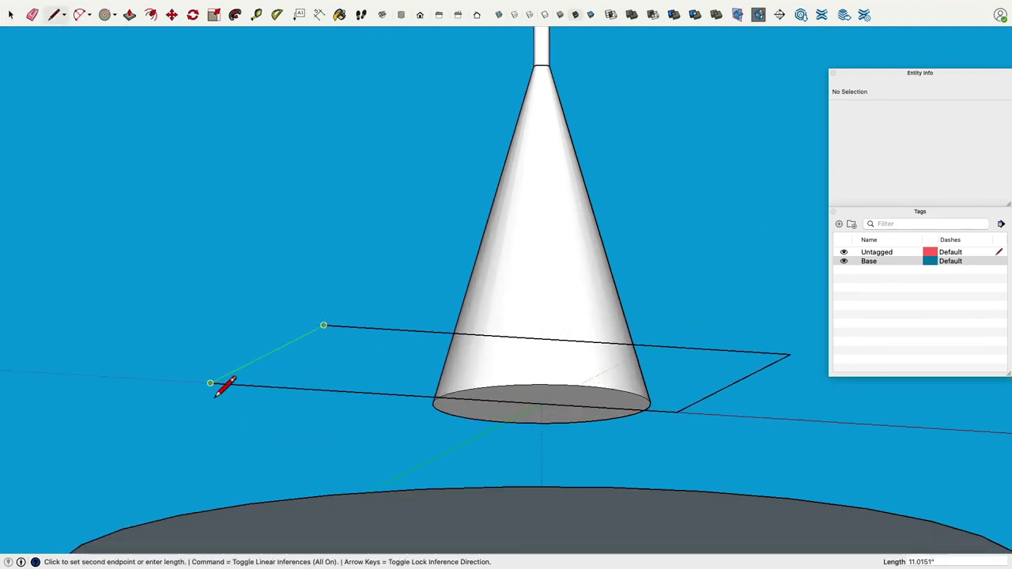
click(211, 383)
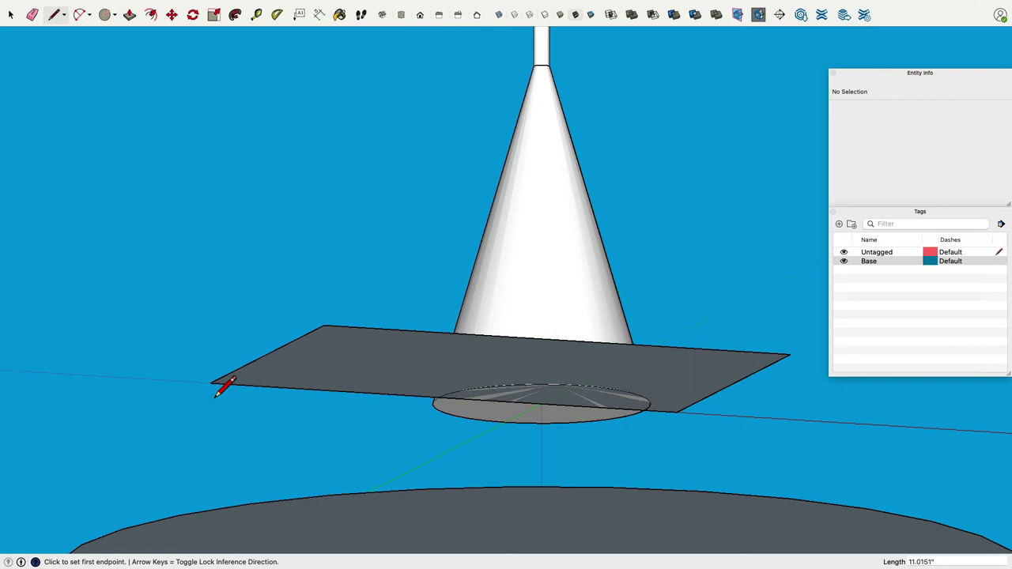
Push/Pull the plate face upward into a box.
click(129, 15)
middle_drag(307, 244, 262, 450)
click(263, 439)
click(264, 242)
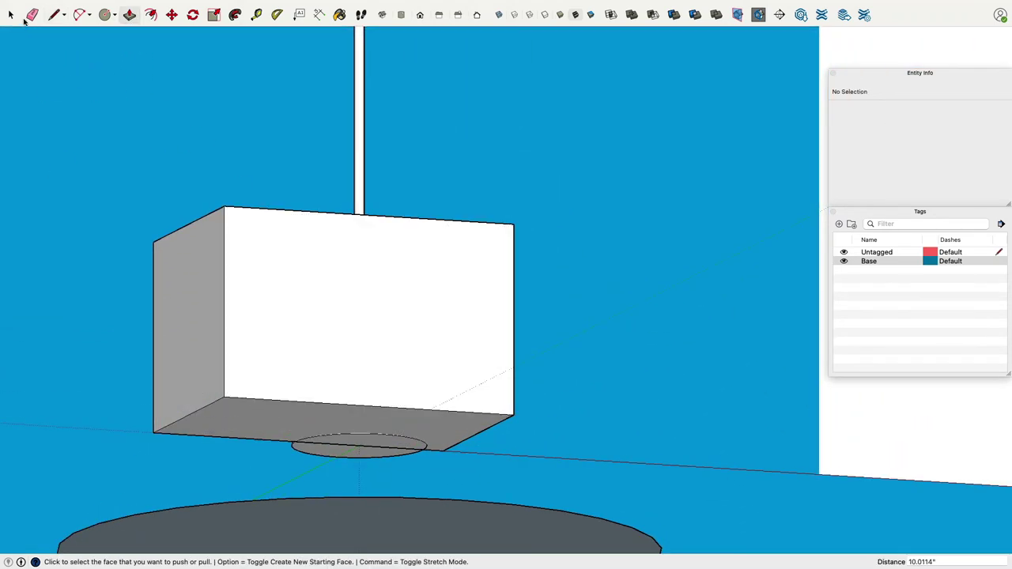
Select the entire box and make it a group.
key(space)
click(273, 263)
triple_click(269, 256)
right_click(270, 257)
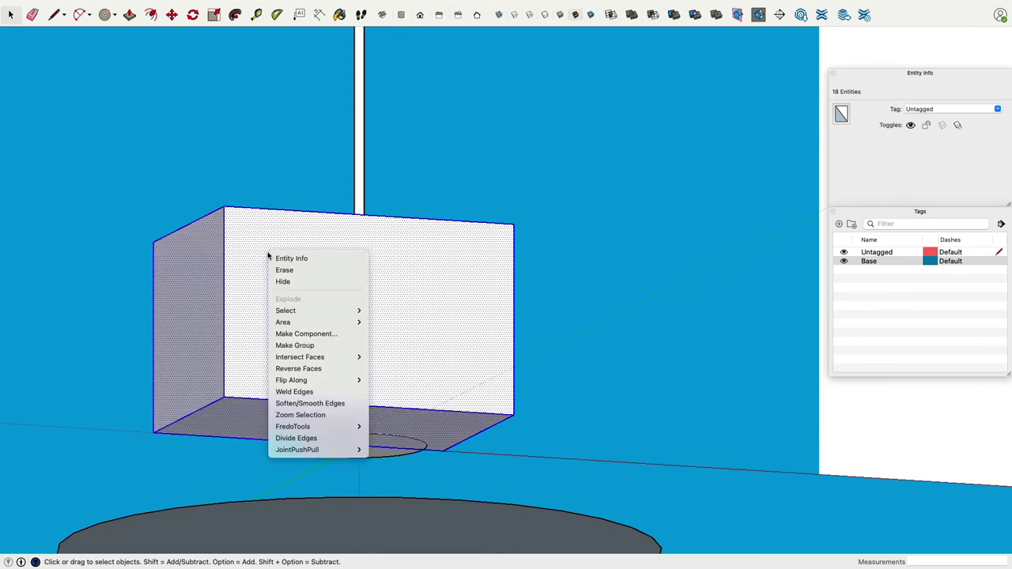
click(298, 343)
Move the box group up onto the top of the lamp pole.
scroll(307, 355, down, 2)
scroll(307, 357, down, 3)
middle_drag(378, 384, 458, 397)
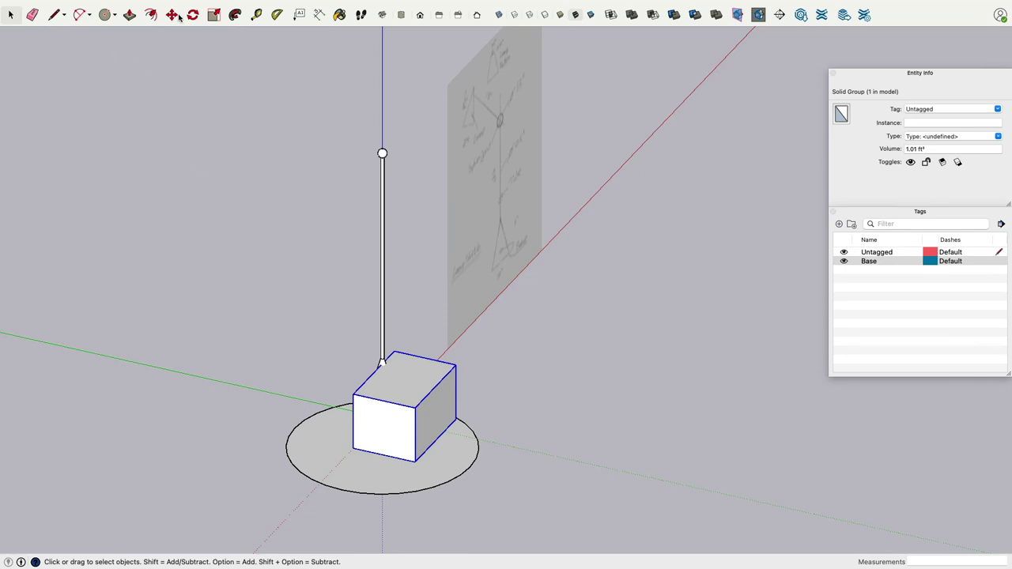
click(174, 15)
click(424, 388)
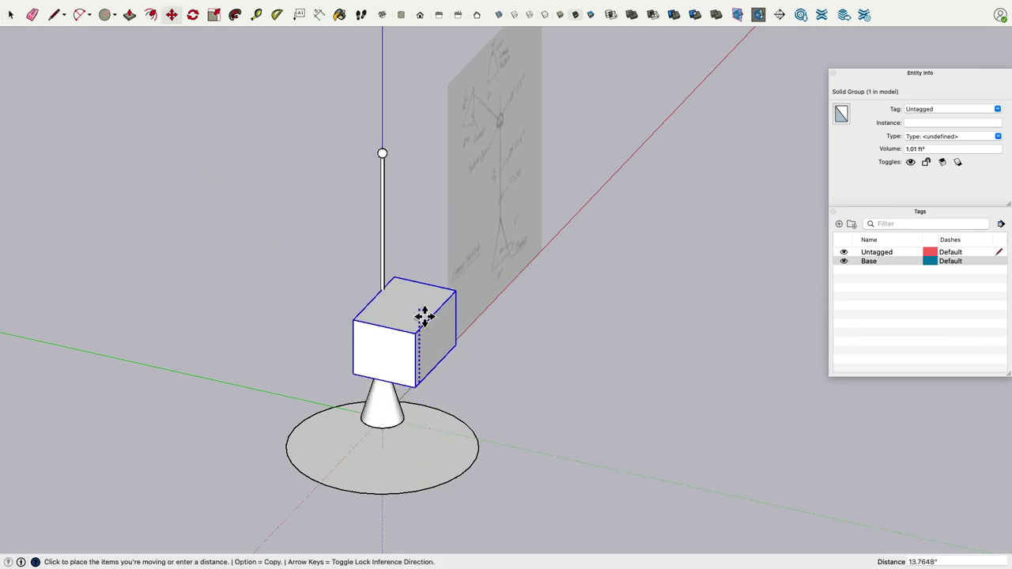
click(420, 145)
Select the sphere joint with its connected line and make it a group.
middle_drag(420, 145, 435, 269)
scroll(432, 244, up, 6)
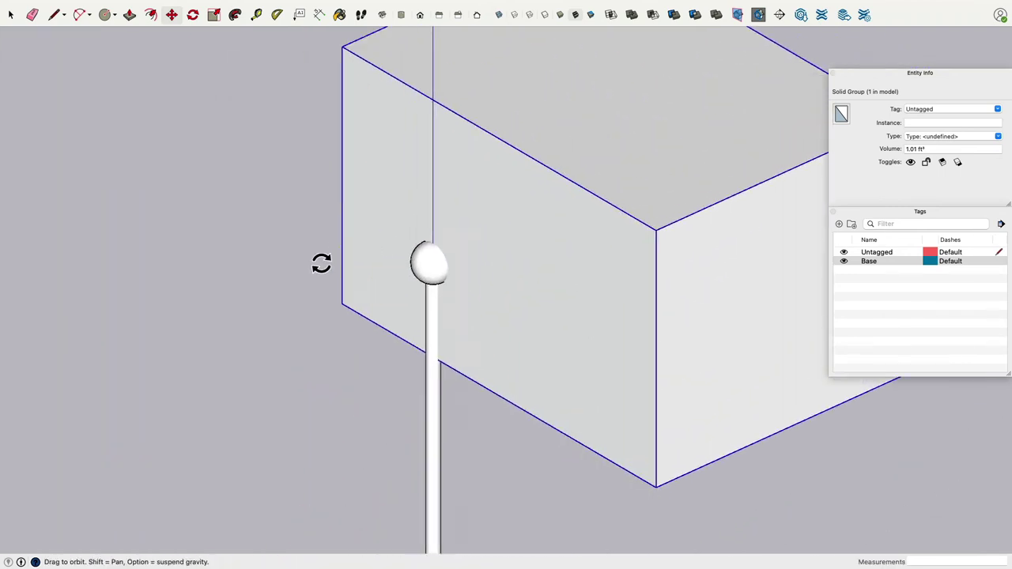
middle_drag(311, 272, 297, 297)
click(12, 15)
click(131, 126)
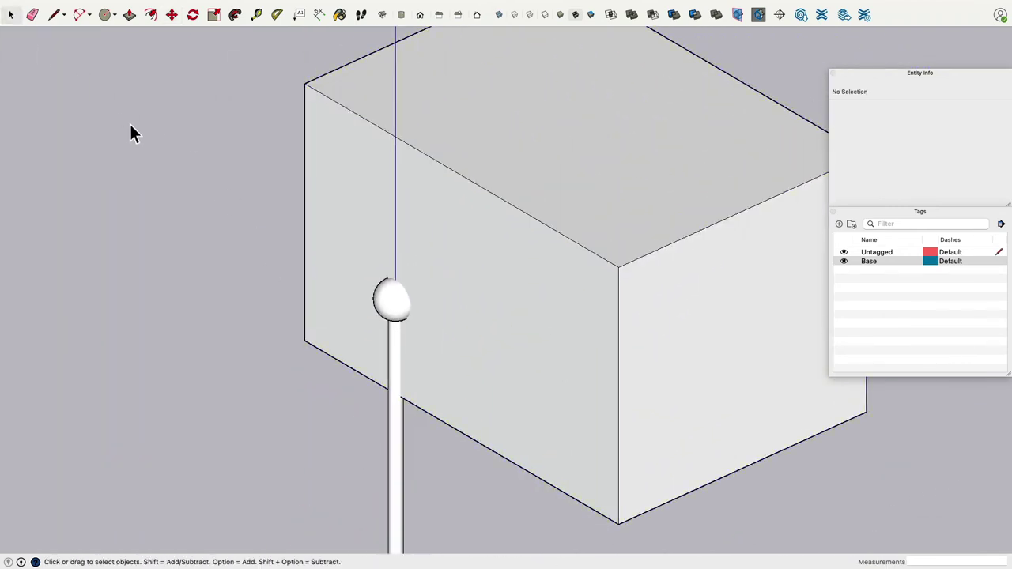
click(385, 312)
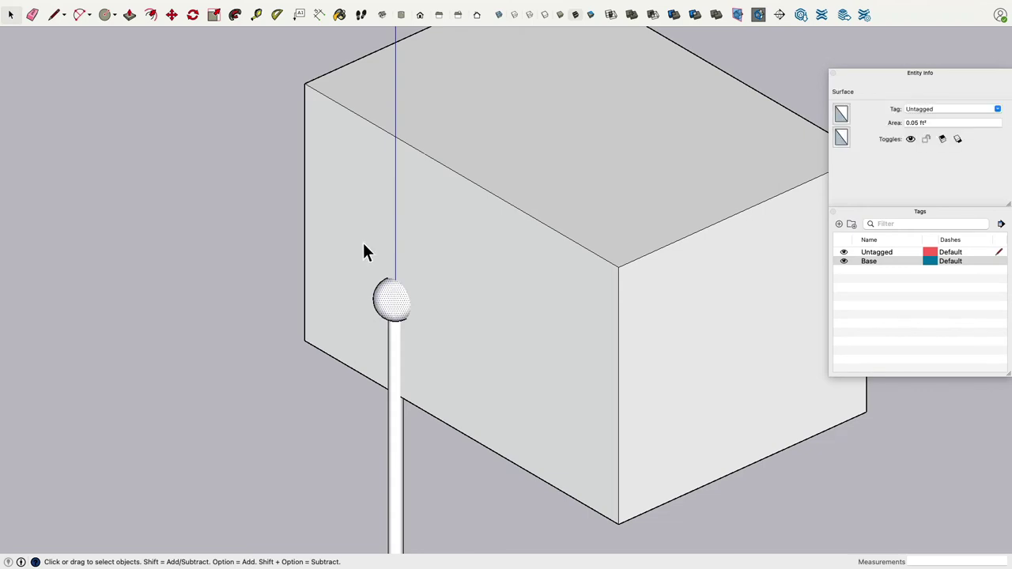
triple_click(395, 304)
right_click(393, 297)
click(429, 392)
Hide the box group, leaving the thin sphere group atop the pole selected.
scroll(251, 235, down, 4)
middle_drag(319, 135, 251, 139)
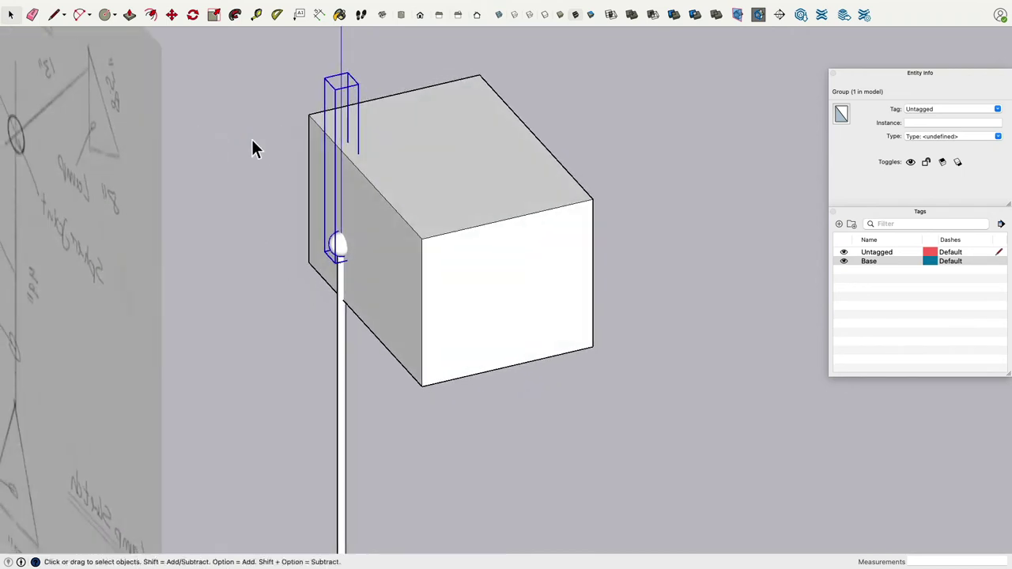
click(429, 145)
right_click(429, 146)
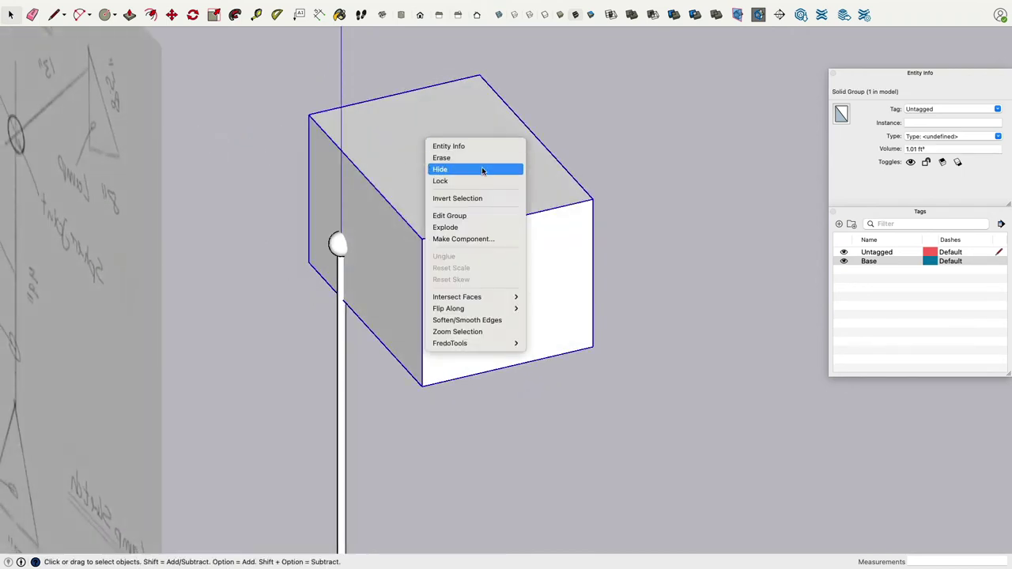
key(Return)
click(339, 241)
mouse_move(339, 240)
middle_down()
mouse_move(445, 311)
mouse_move(381, 332)
mouse_move(169, 309)
mouse_move(330, 352)
middle_up()
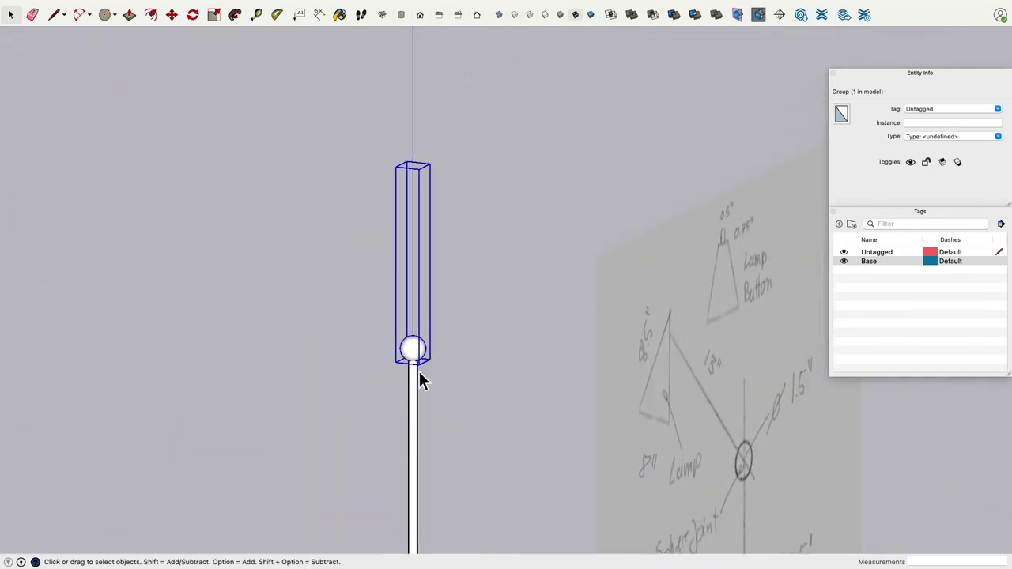
Hide the lamp pole below the sphere.
click(412, 406)
right_click(413, 405)
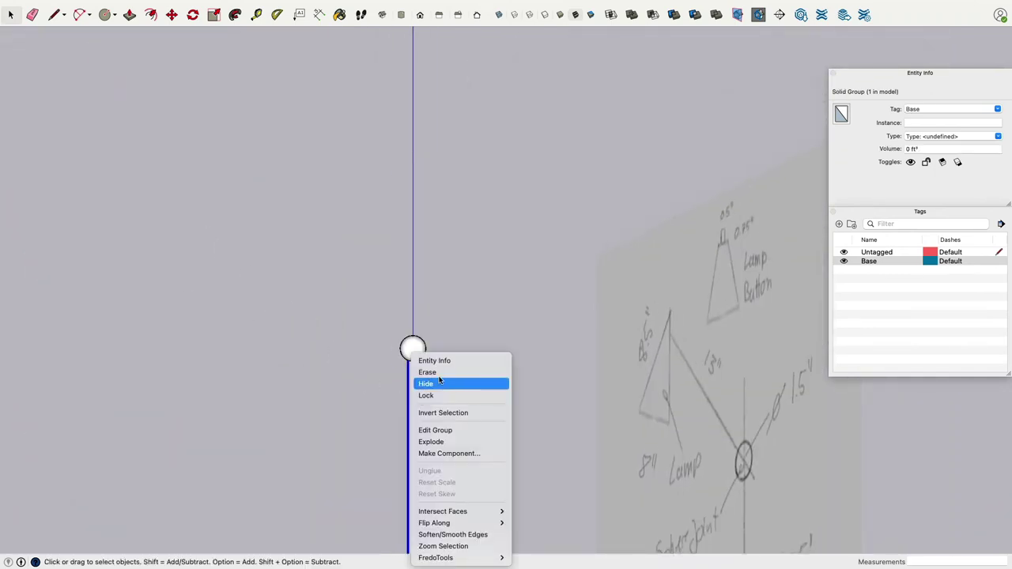
click(437, 382)
Inspect the sphere group's contents, then explode the sphere group.
click(423, 179)
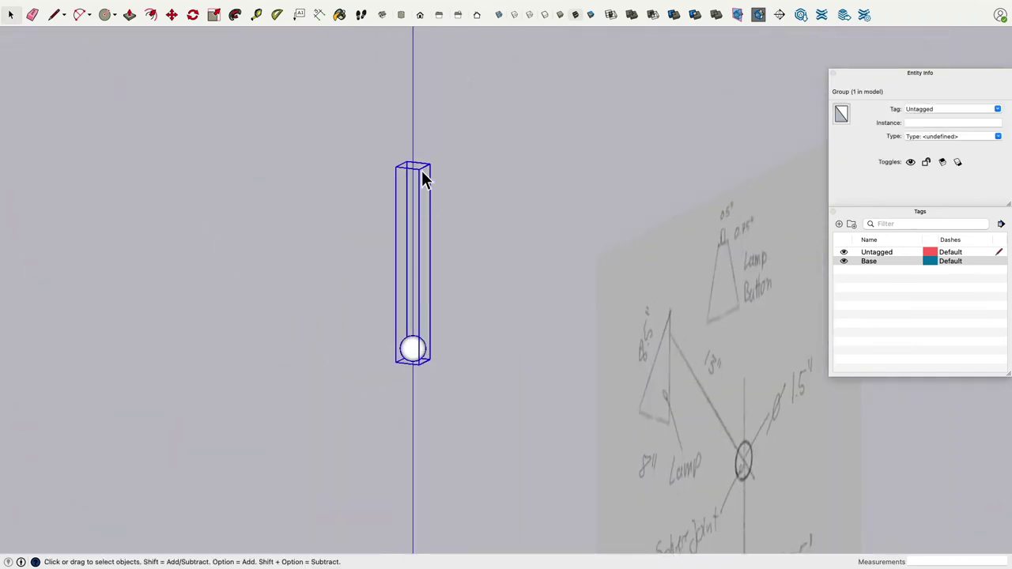
right_click(410, 344)
click(306, 344)
double_click(406, 354)
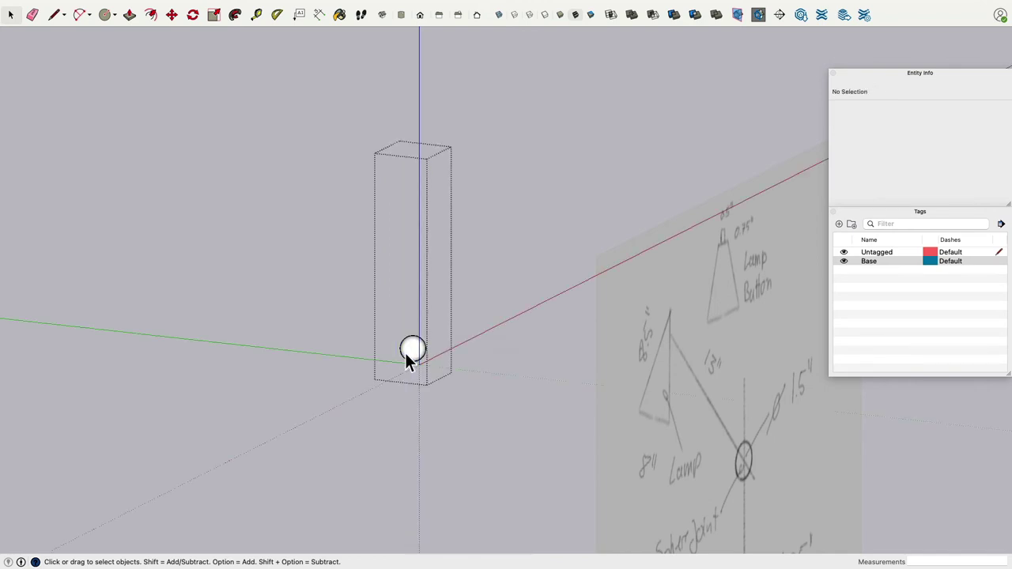
drag(307, 89, 494, 433)
click(467, 366)
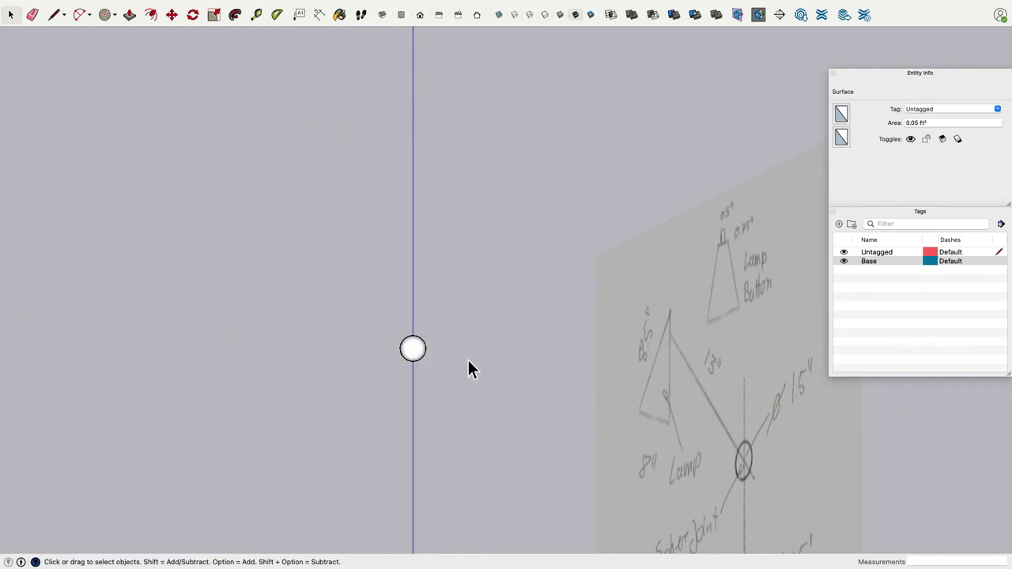
click(422, 359)
right_click(408, 351)
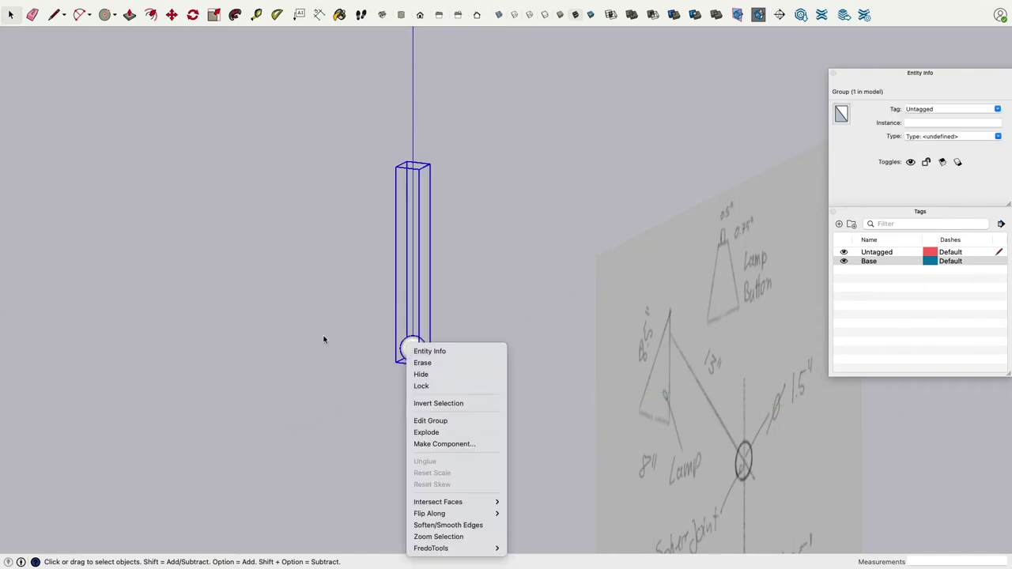
click(438, 432)
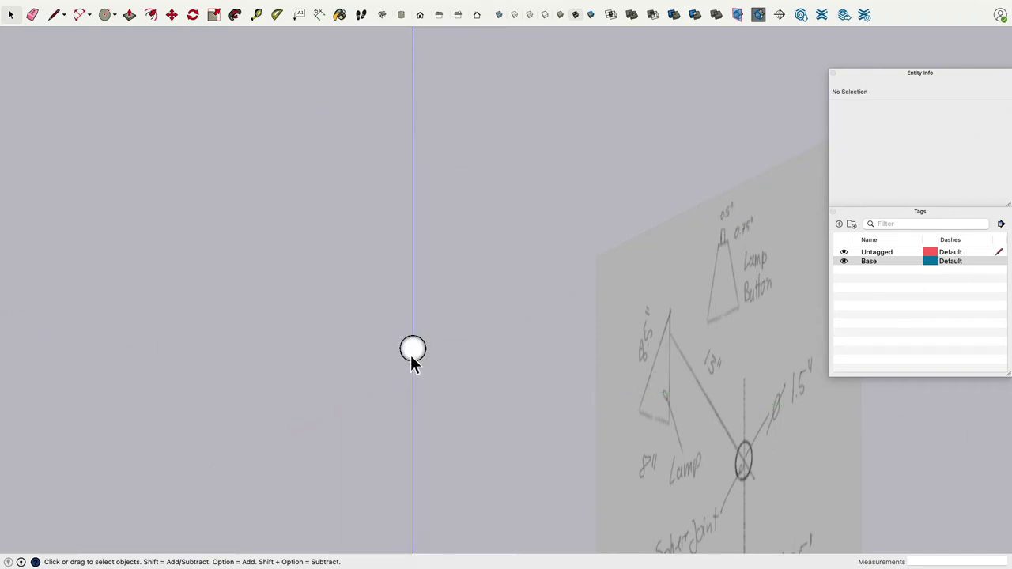
Check the exploded sphere's selection, including its axis line on its own.
triple_click(411, 355)
middle_drag(485, 227, 350, 274)
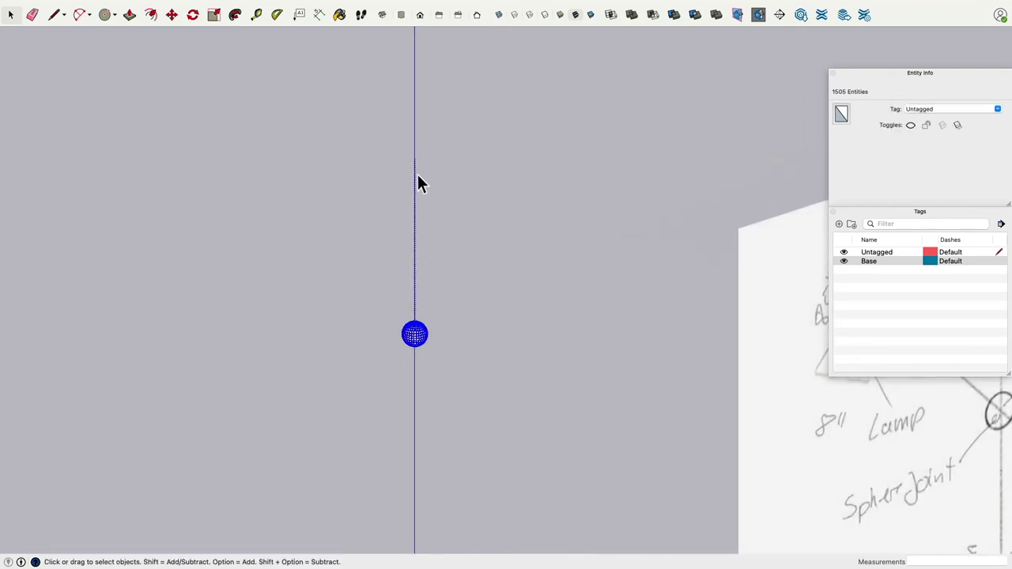
scroll(417, 174, up, 5)
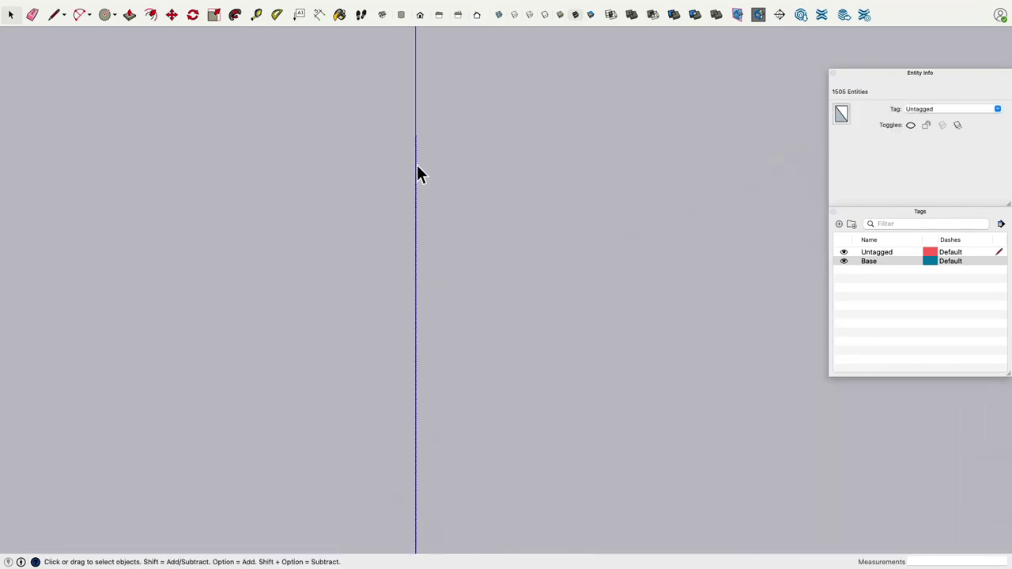
click(416, 166)
click(443, 261)
scroll(475, 304, down, 3)
middle_drag(477, 310, 352, 498)
scroll(421, 426, up, 3)
Select the whole sphere with its connected geometry and make it a new group.
click(396, 407)
triple_click(385, 400)
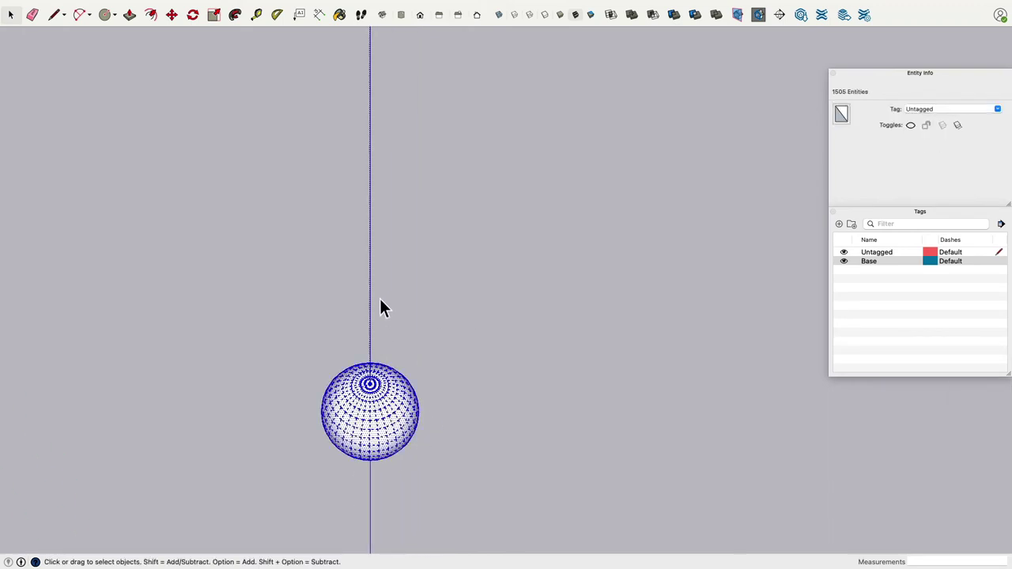
click(371, 282)
click(382, 425)
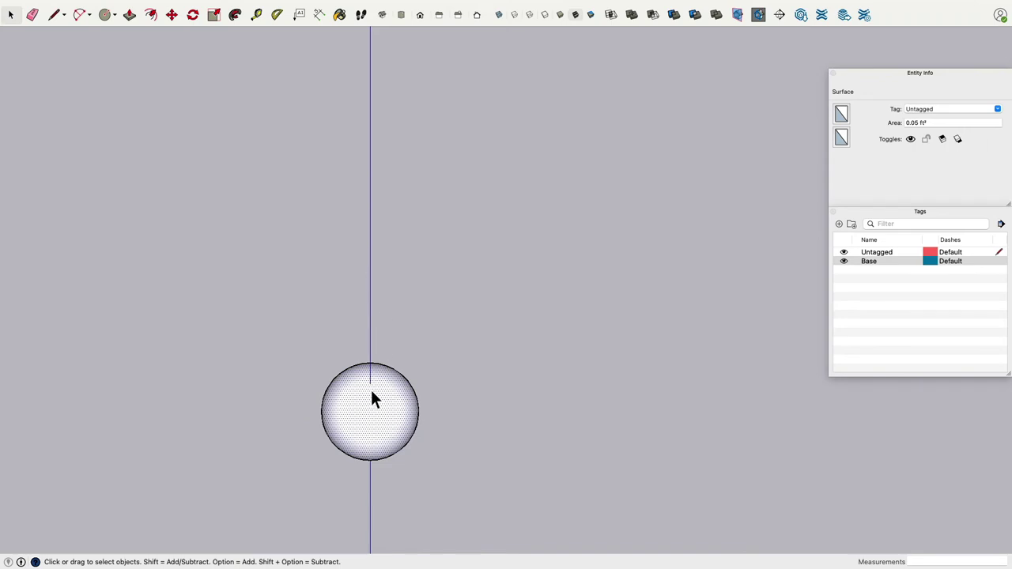
scroll(369, 408, down, 3)
middle_drag(361, 420, 466, 331)
triple_click(419, 419)
right_click(417, 424)
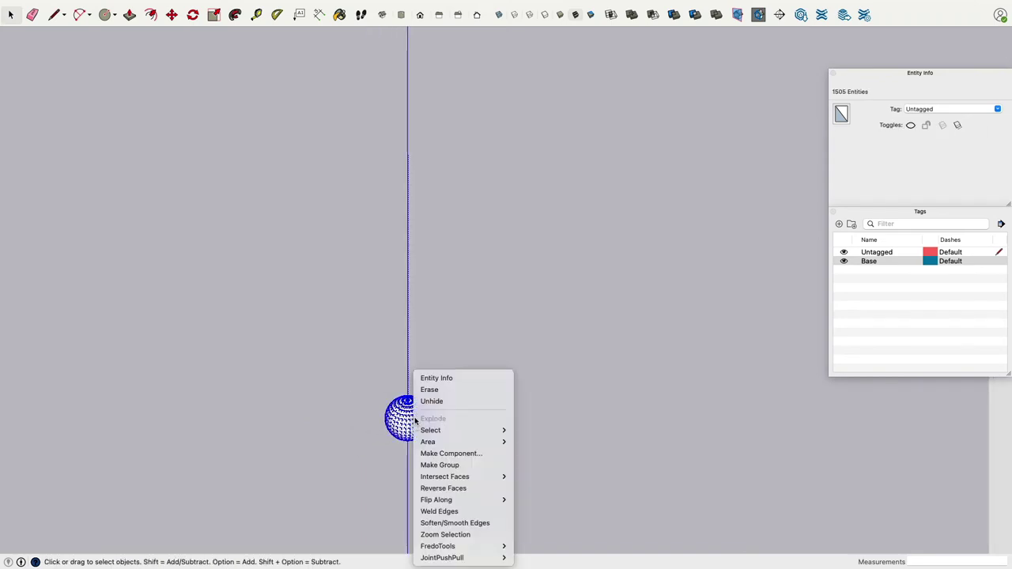
click(463, 464)
mouse_move(454, 447)
middle_down()
mouse_move(457, 401)
mouse_move(303, 217)
middle_up()
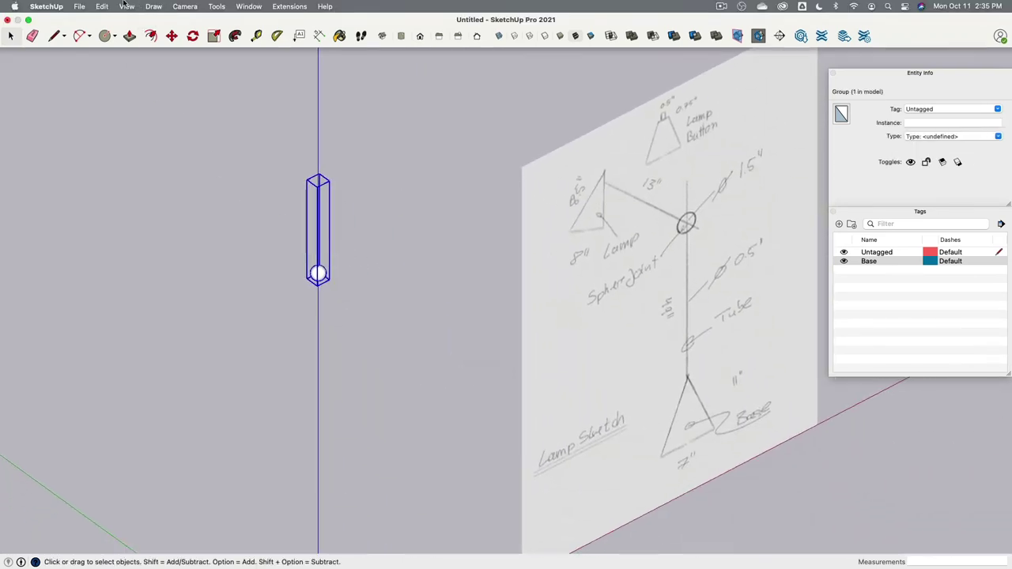
Unhide all hidden objects so the box and pole reappear.
click(103, 6)
mouse_move(106, 179)
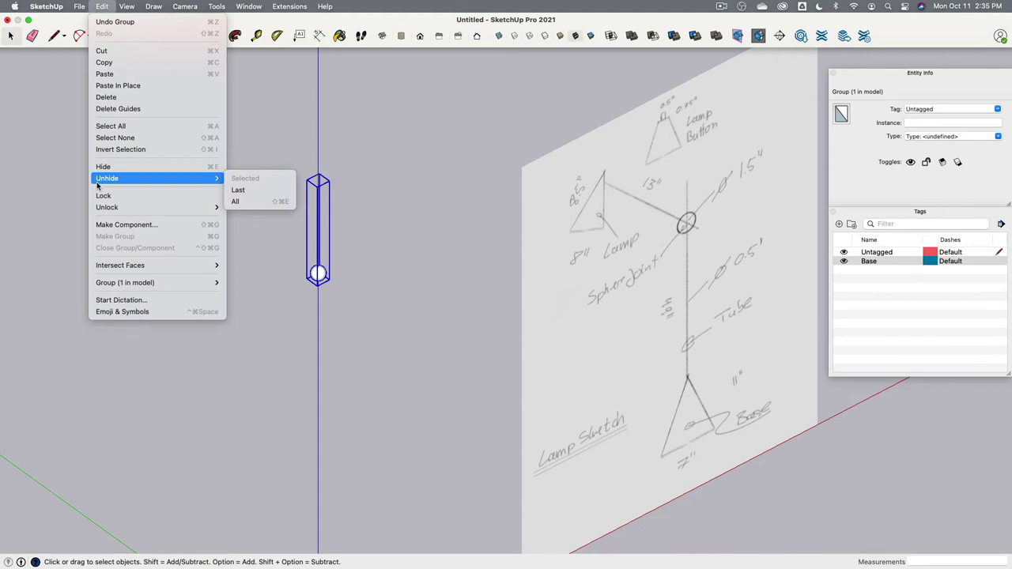
click(246, 202)
click(261, 241)
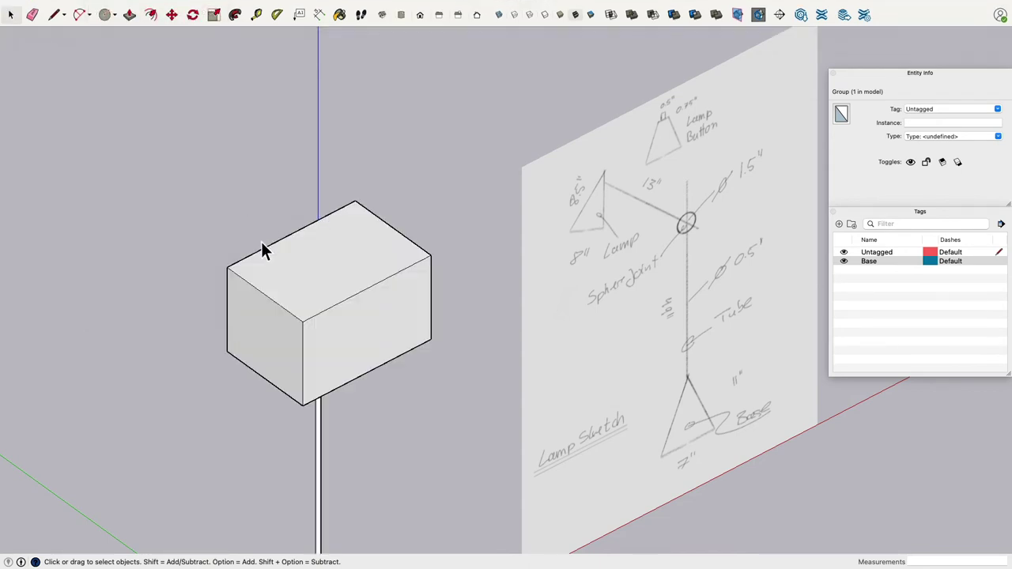
middle_drag(261, 242, 636, 310)
scroll(563, 360, up, 5)
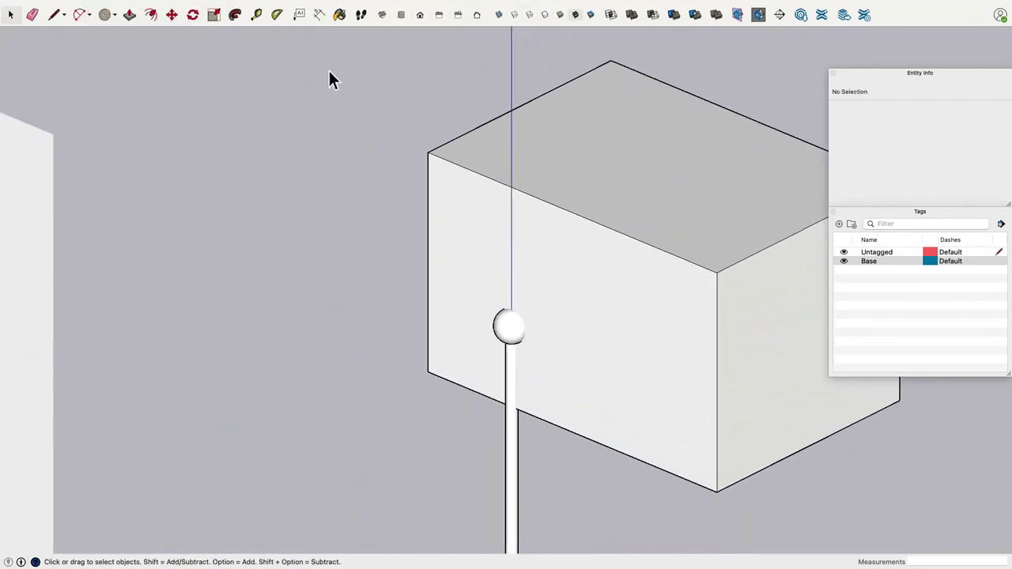
Start the Solid Tools Subtract operation, then cancel it.
mouse_move(278, 4)
click(217, 6)
mouse_move(250, 157)
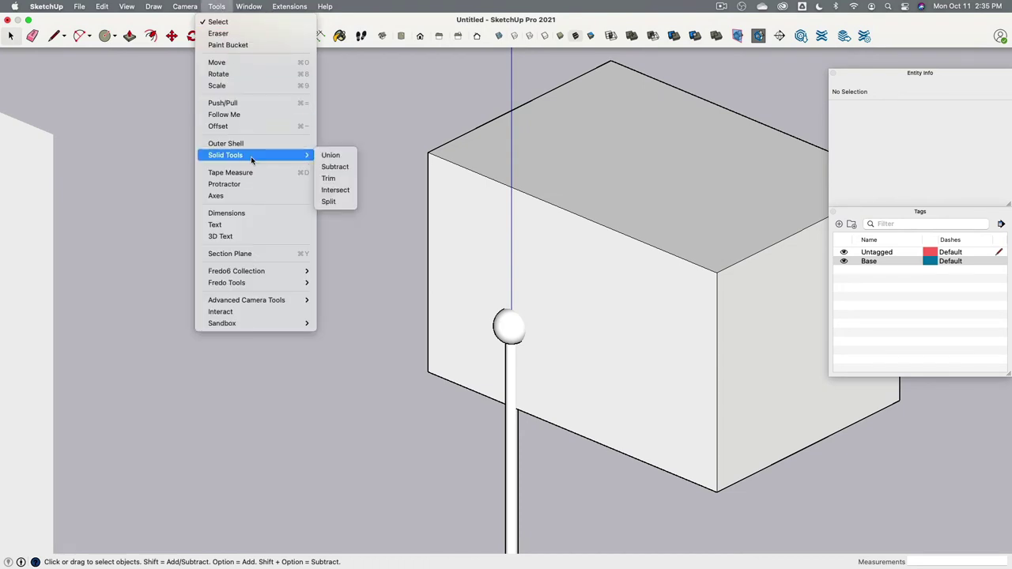
click(351, 166)
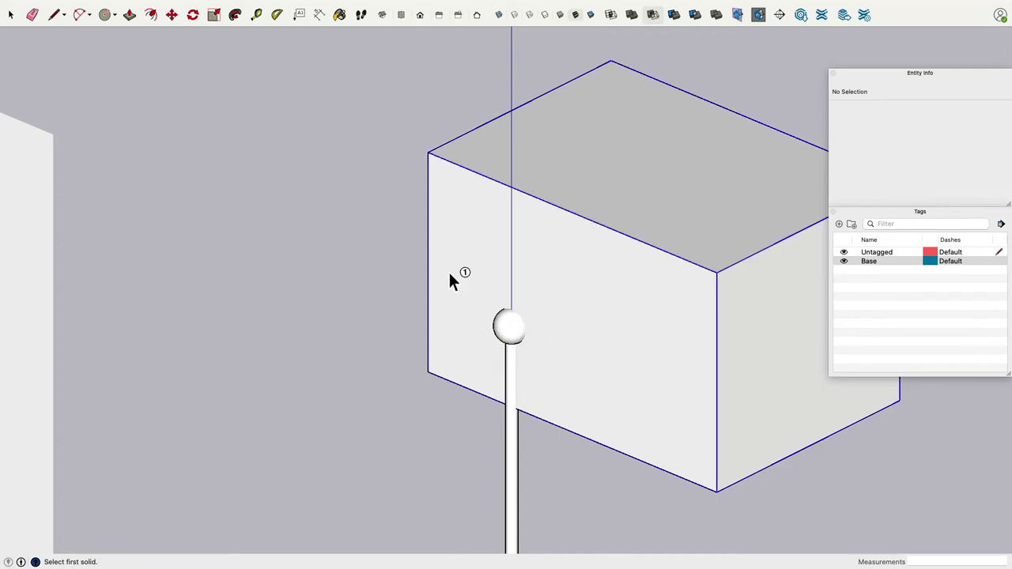
key(space)
Open the sphere group and unhide all hidden geometry inside it.
click(516, 325)
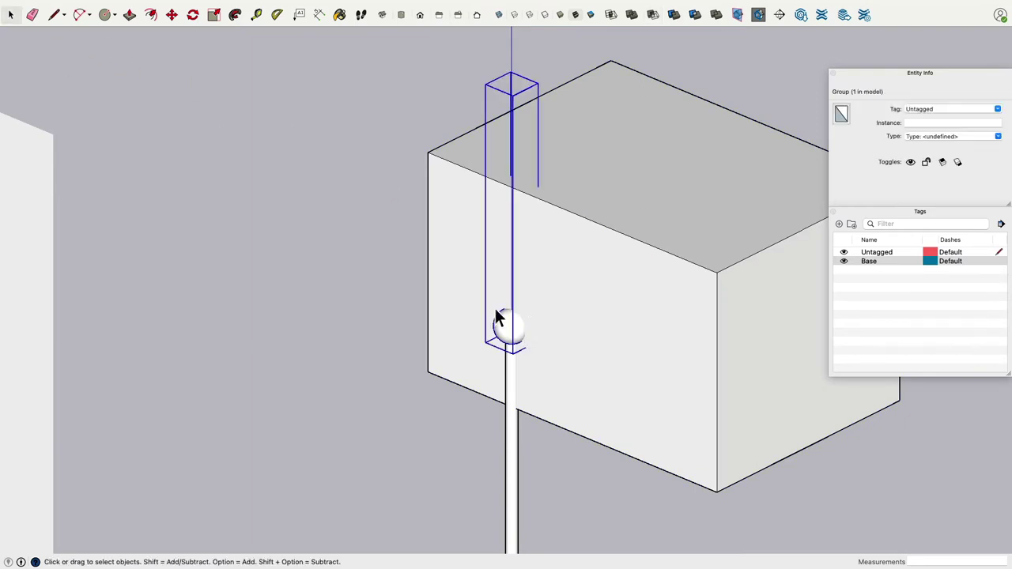
middle_drag(535, 145, 507, 99)
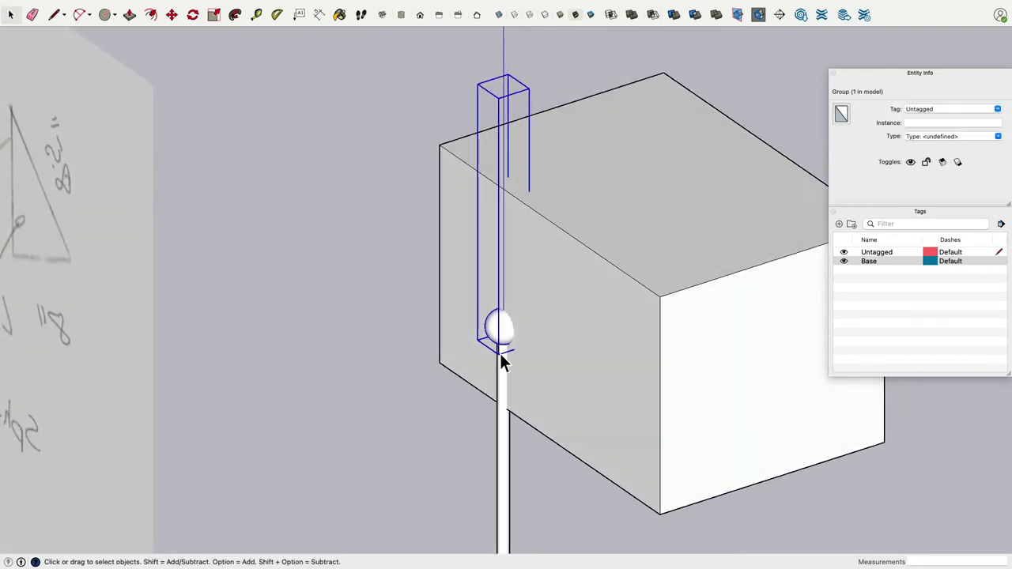
triple_click(509, 330)
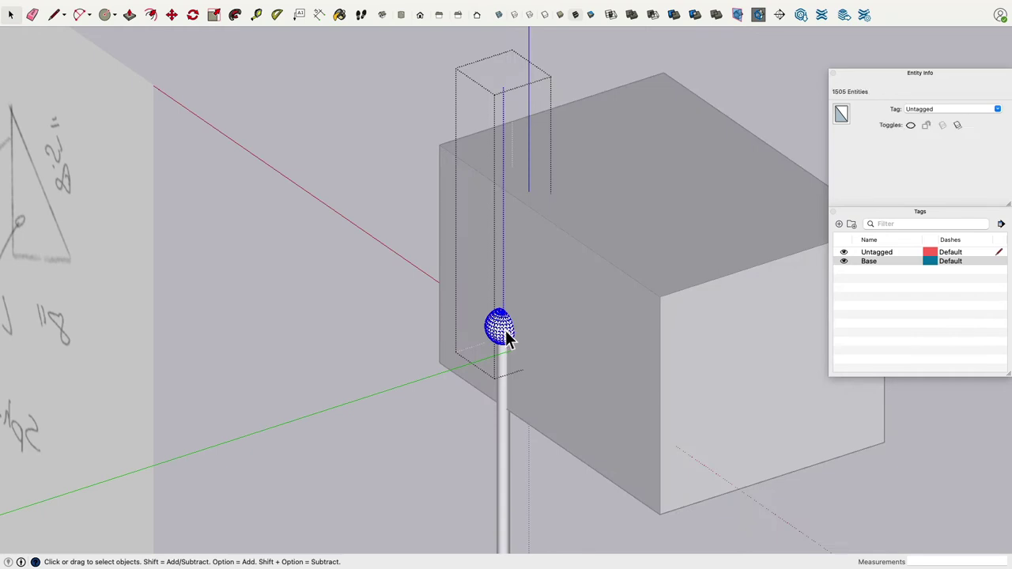
mouse_move(177, 4)
click(102, 7)
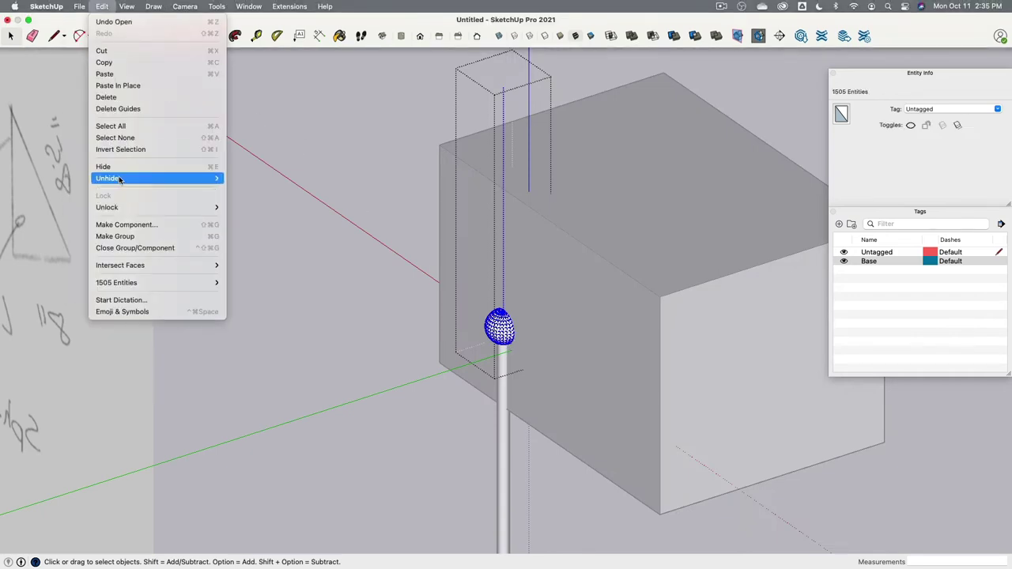
mouse_move(159, 178)
click(253, 202)
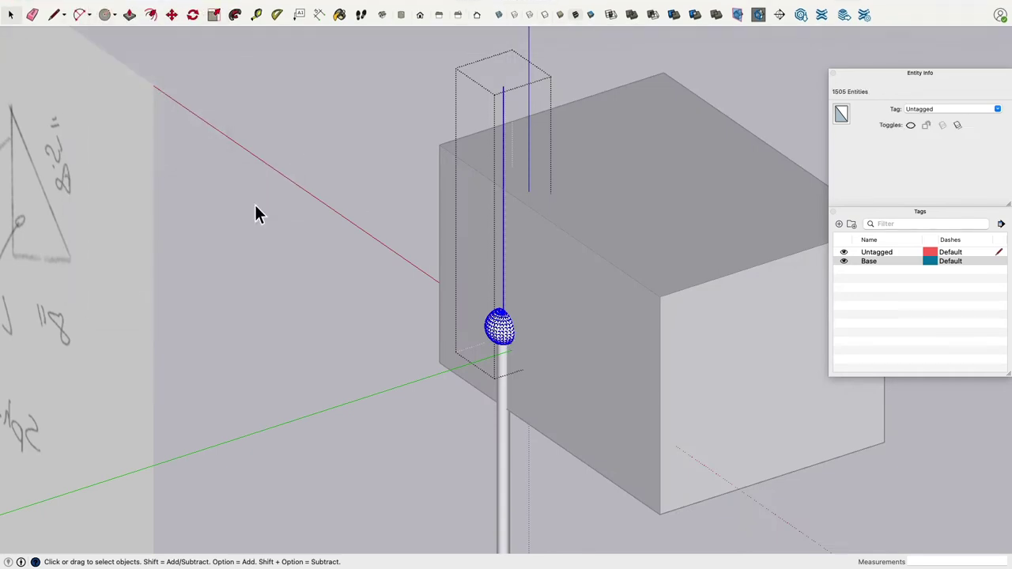
click(402, 127)
Inspect an edge inside the sphere group, exit editing, and check the ball group selection.
double_click(505, 102)
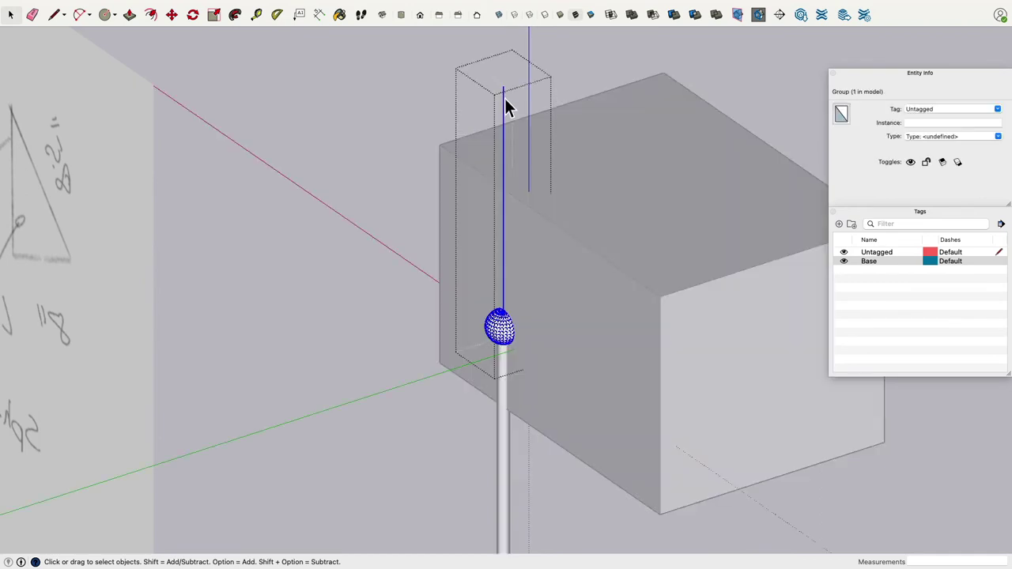
click(505, 102)
click(505, 101)
click(505, 102)
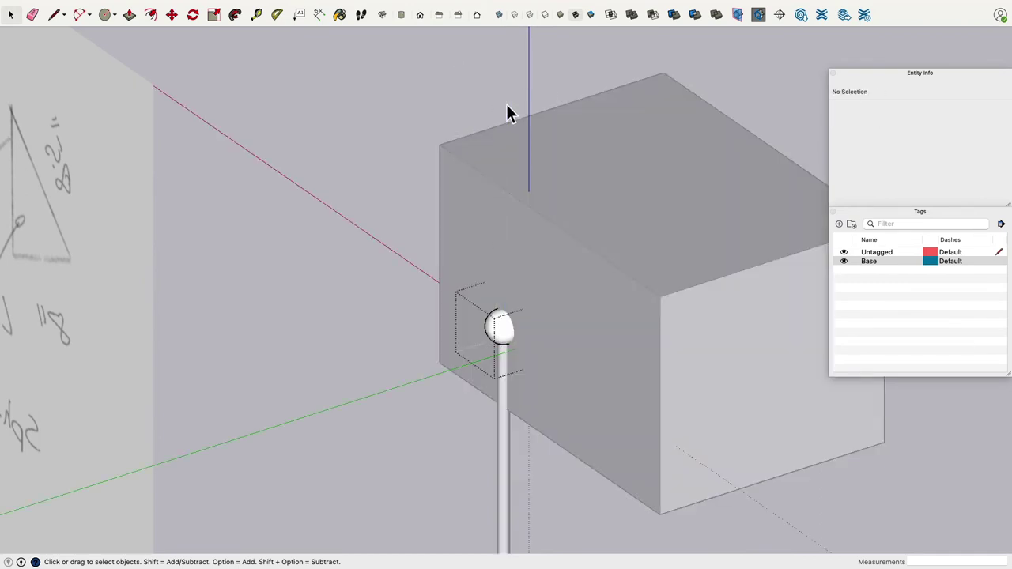
click(454, 93)
click(485, 317)
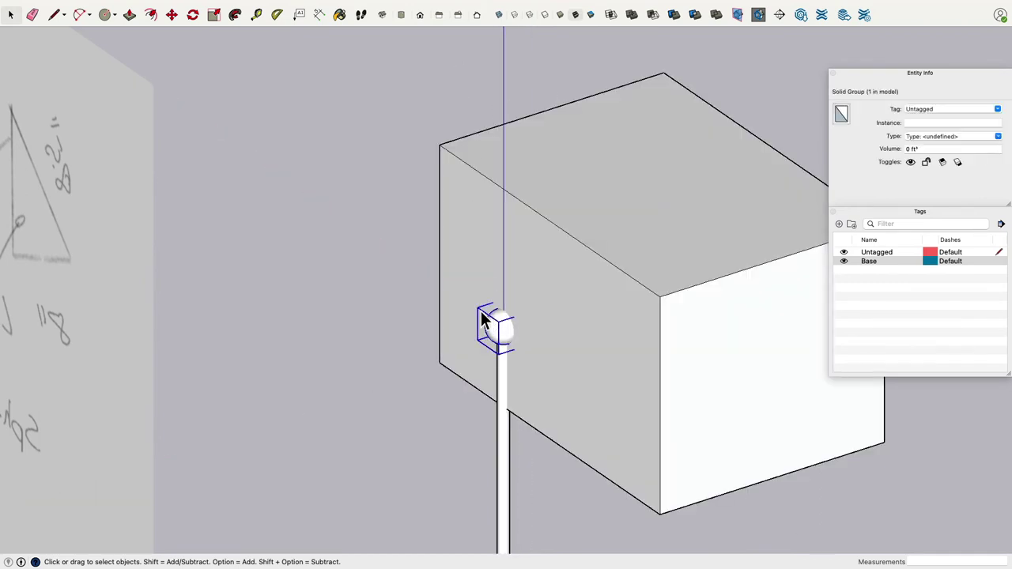
click(388, 231)
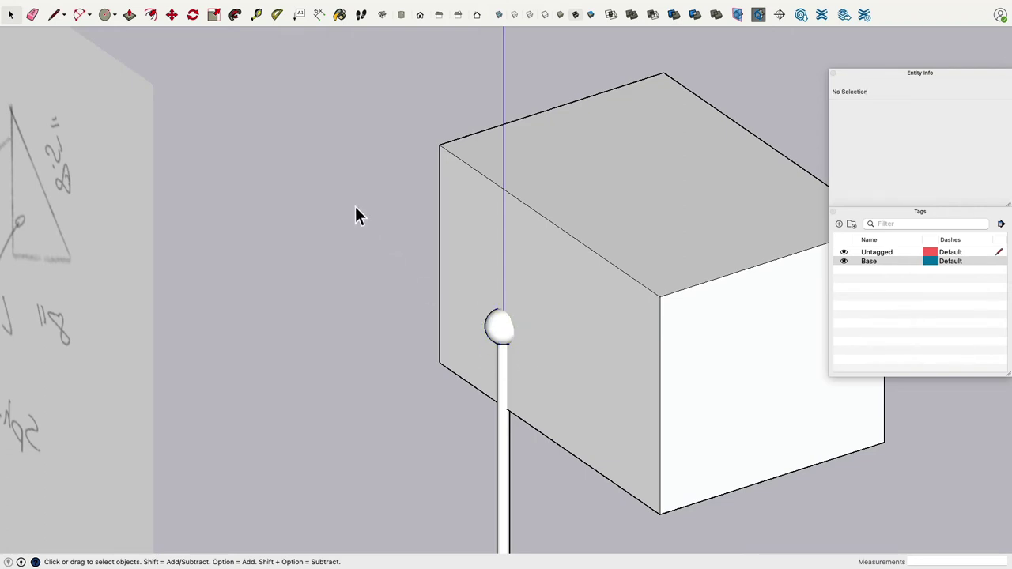
click(497, 339)
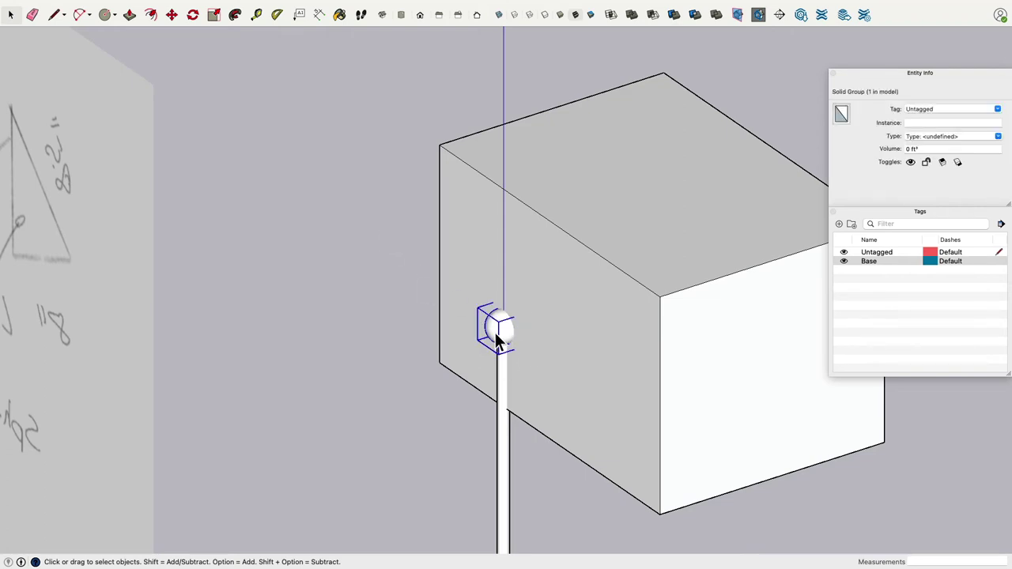
click(336, 258)
Subtract the box from the sphere with Solid Tools, picking the box first after undoing a wrong-order try.
click(216, 7)
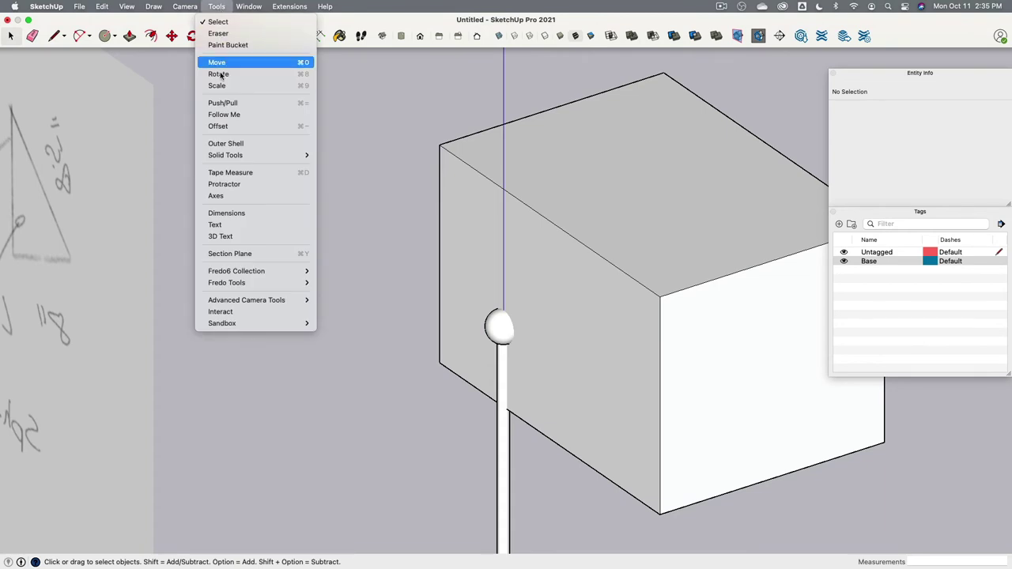
mouse_move(245, 158)
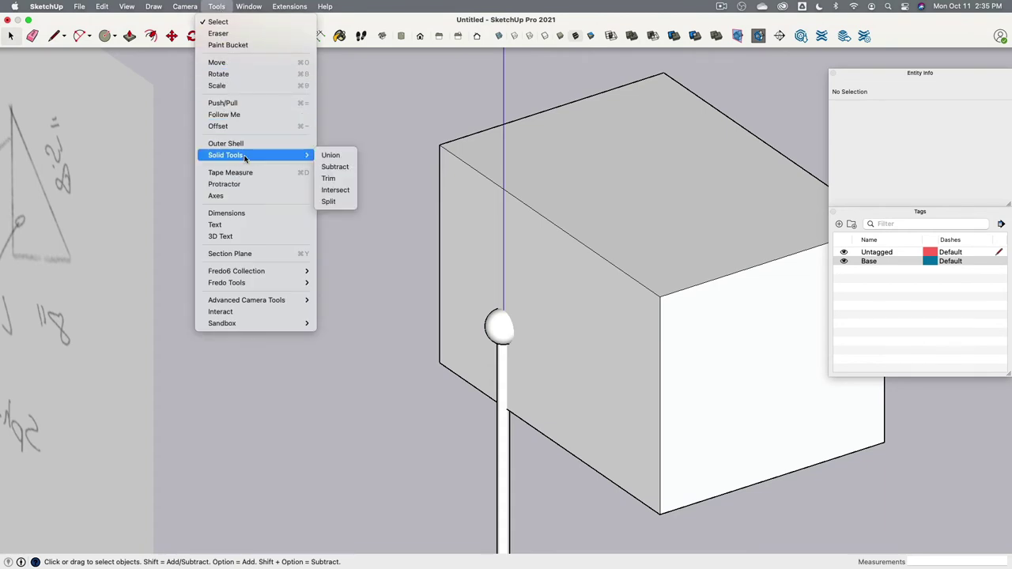
click(334, 166)
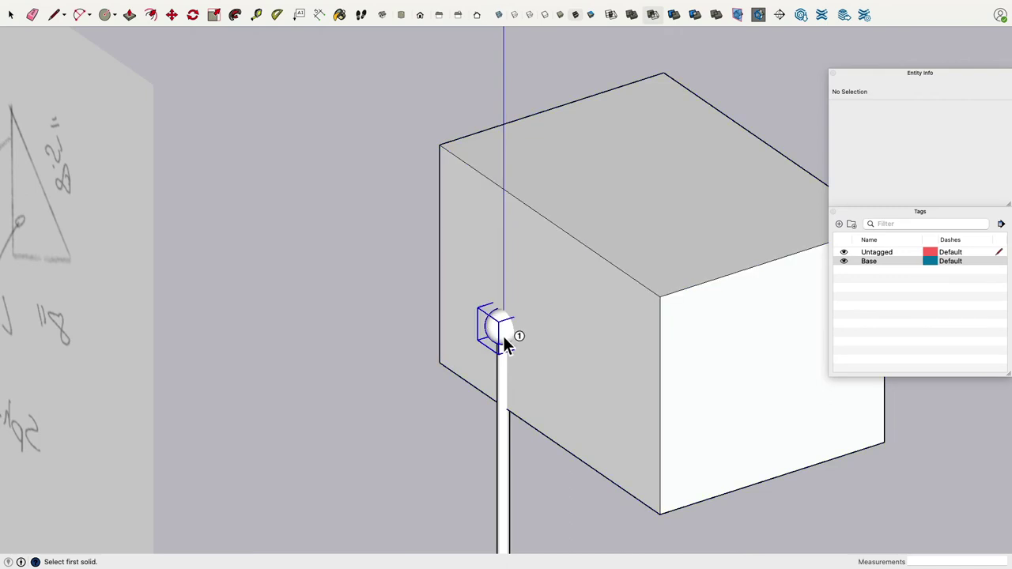
click(506, 340)
click(531, 292)
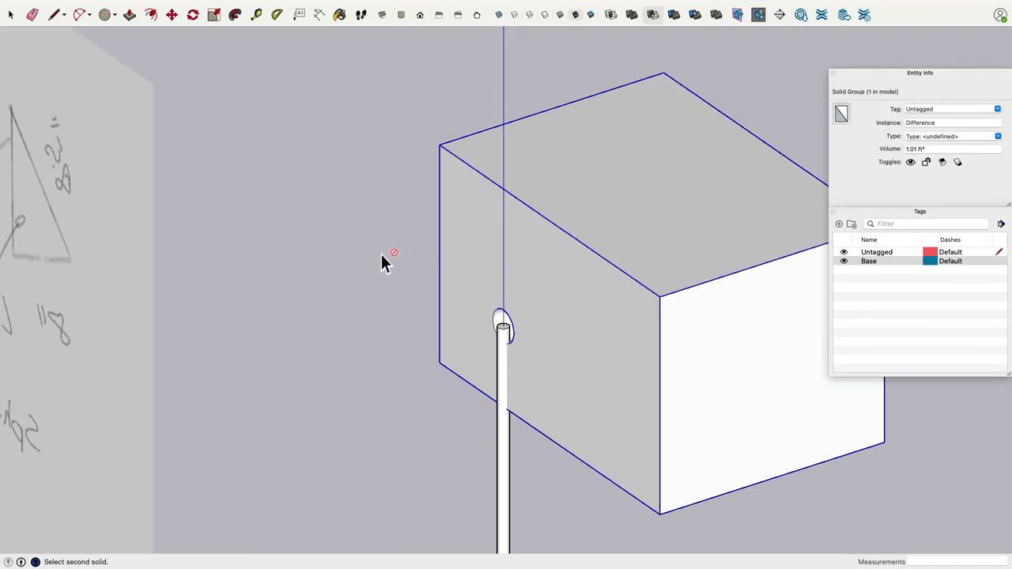
key(Escape)
click(553, 257)
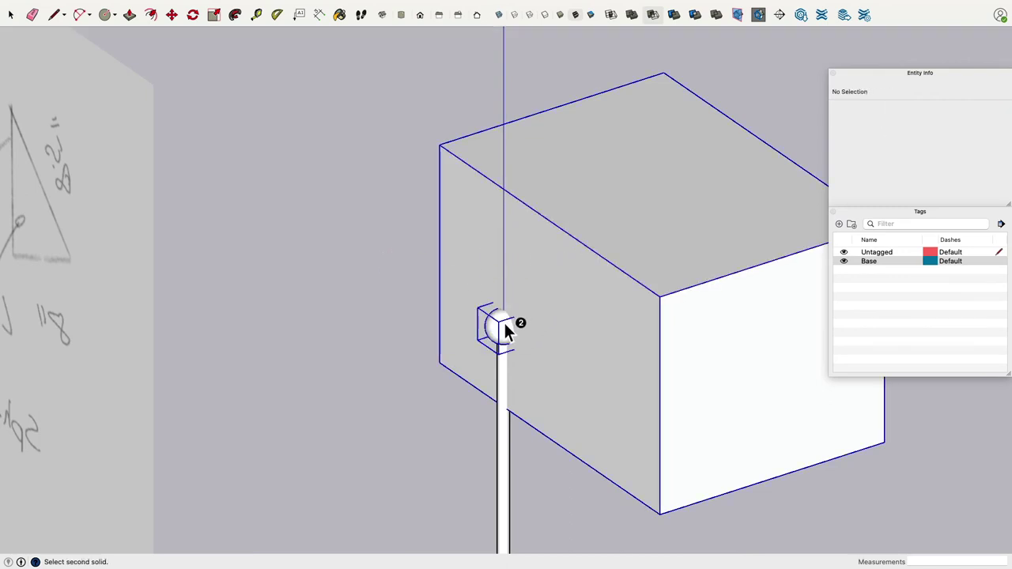
click(504, 321)
Select the resulting Difference half-sphere group atop the pole.
middle_drag(644, 300, 122, 77)
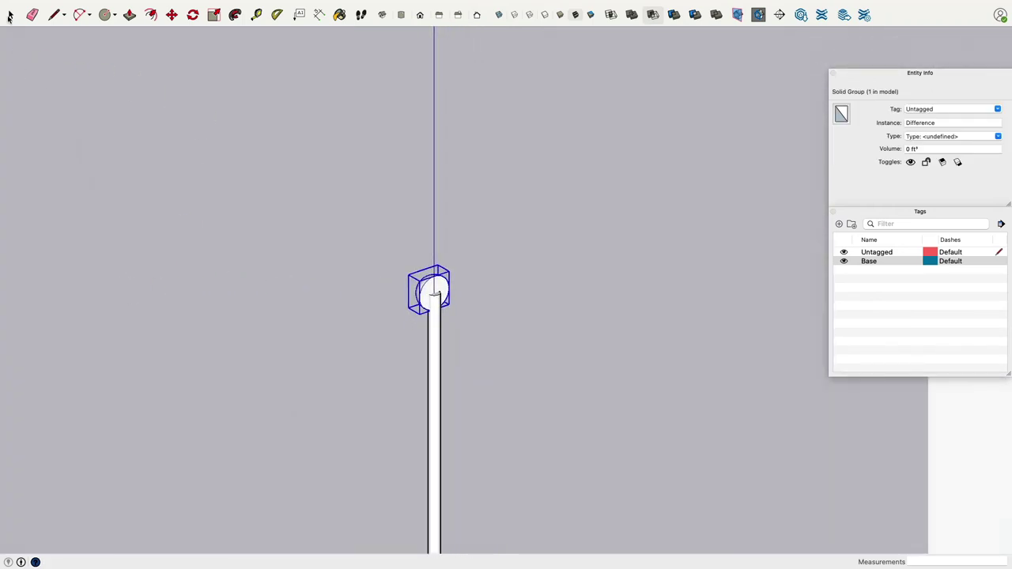
click(9, 16)
click(309, 237)
scroll(453, 310, up, 8)
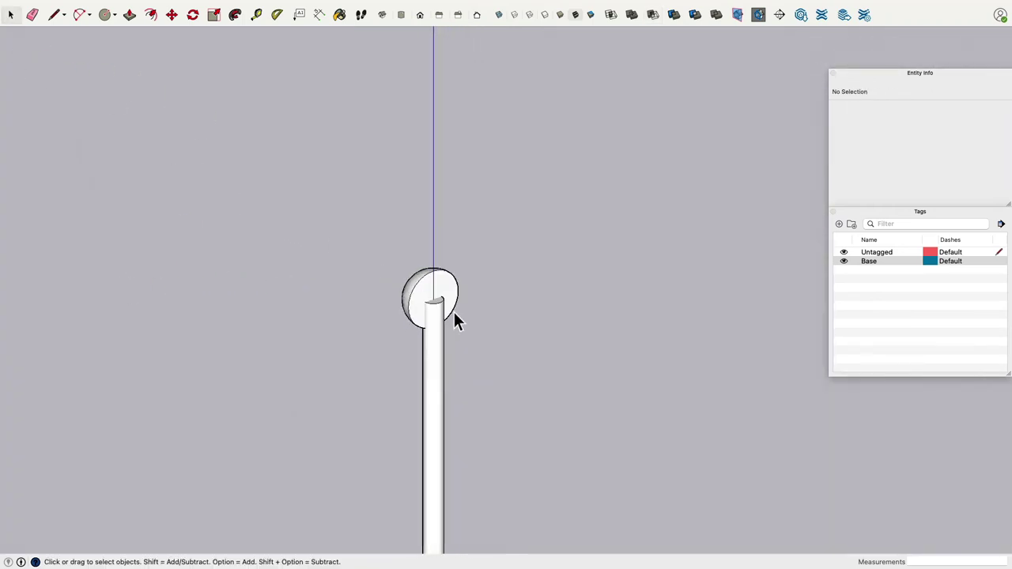
click(440, 267)
scroll(441, 267, down, 10)
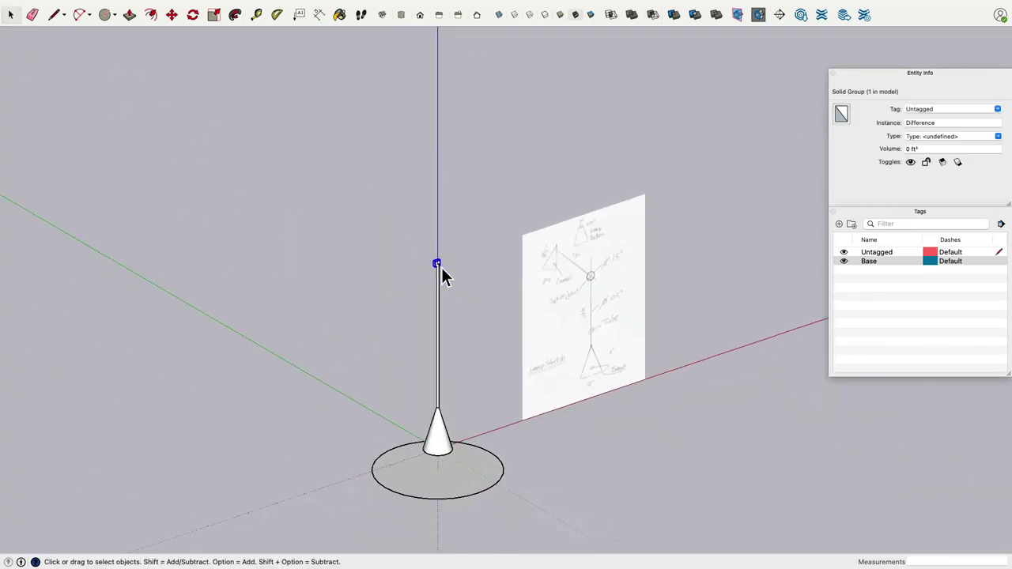
scroll(441, 269, up, 8)
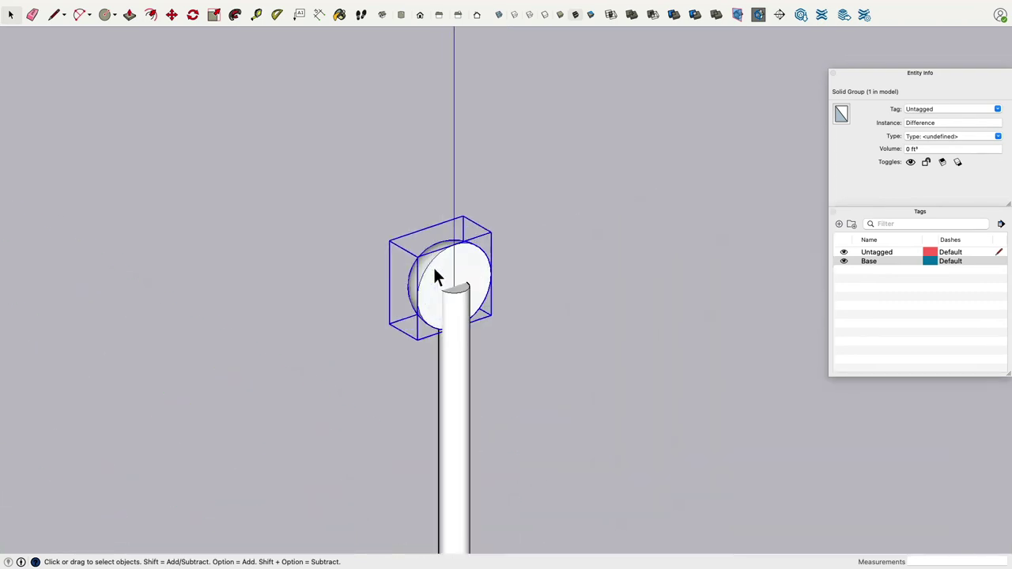
Copy the half-sphere group and paste it in place.
right_click(432, 266)
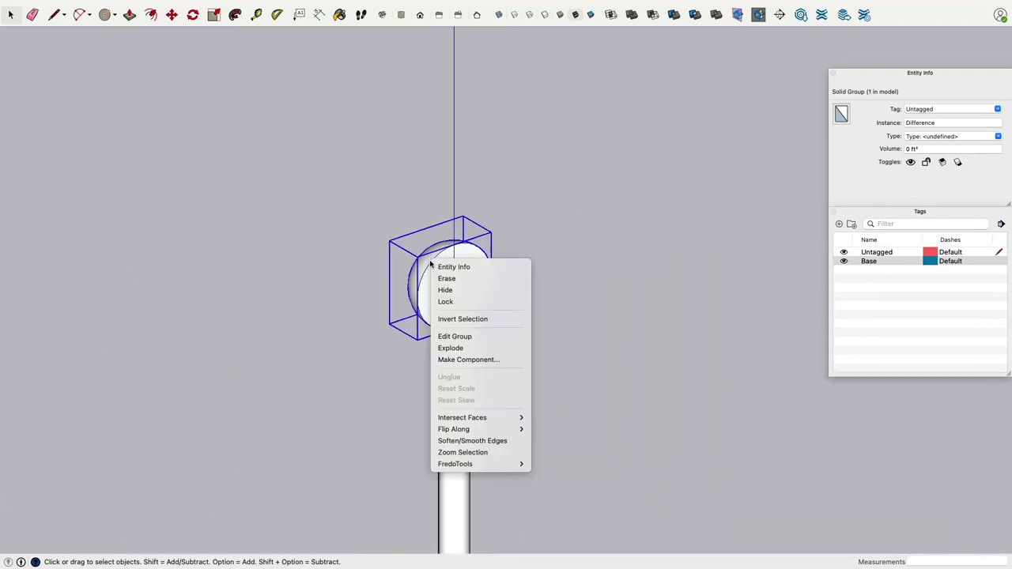
click(220, 151)
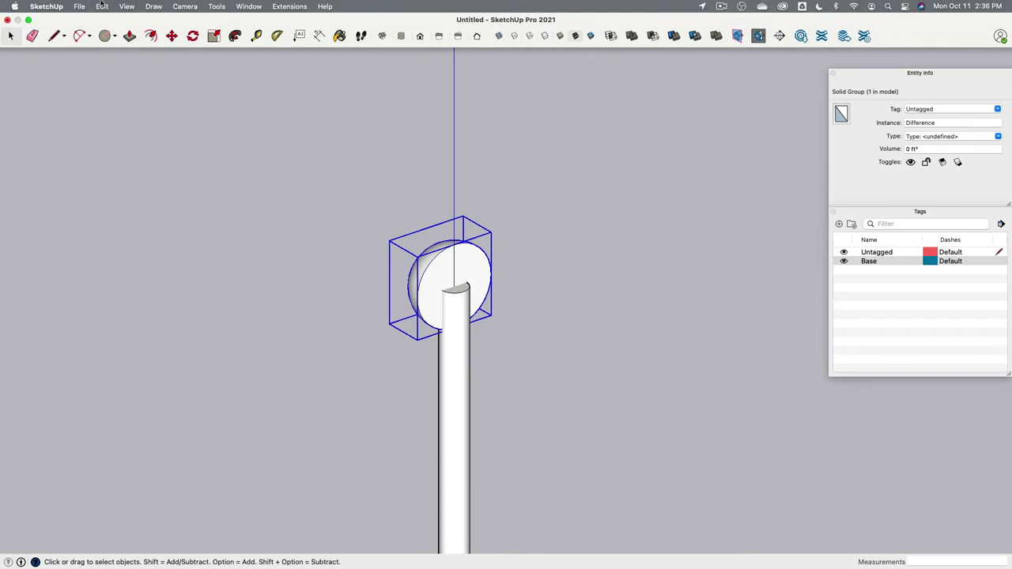
click(102, 4)
click(133, 60)
click(102, 6)
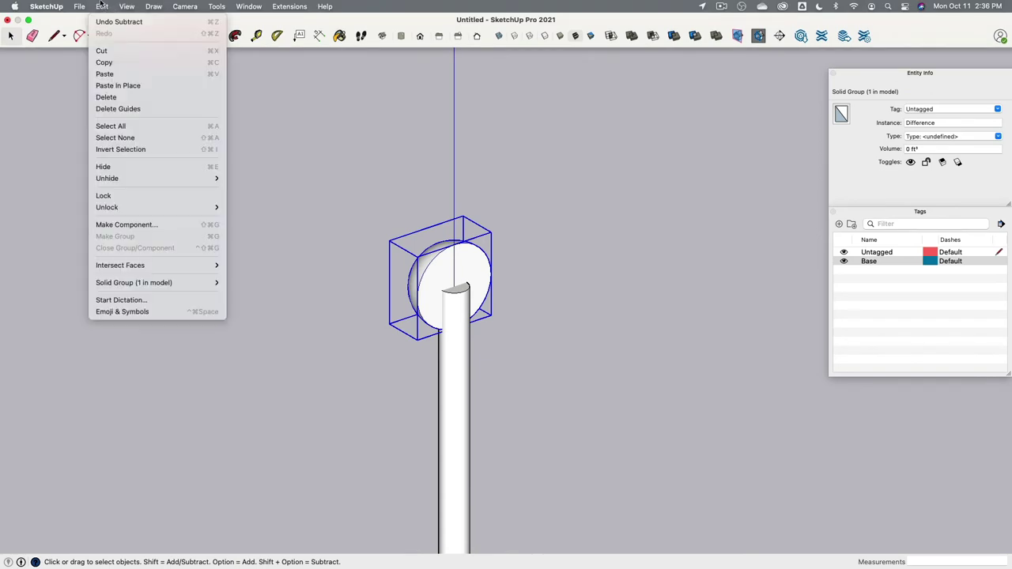
click(126, 87)
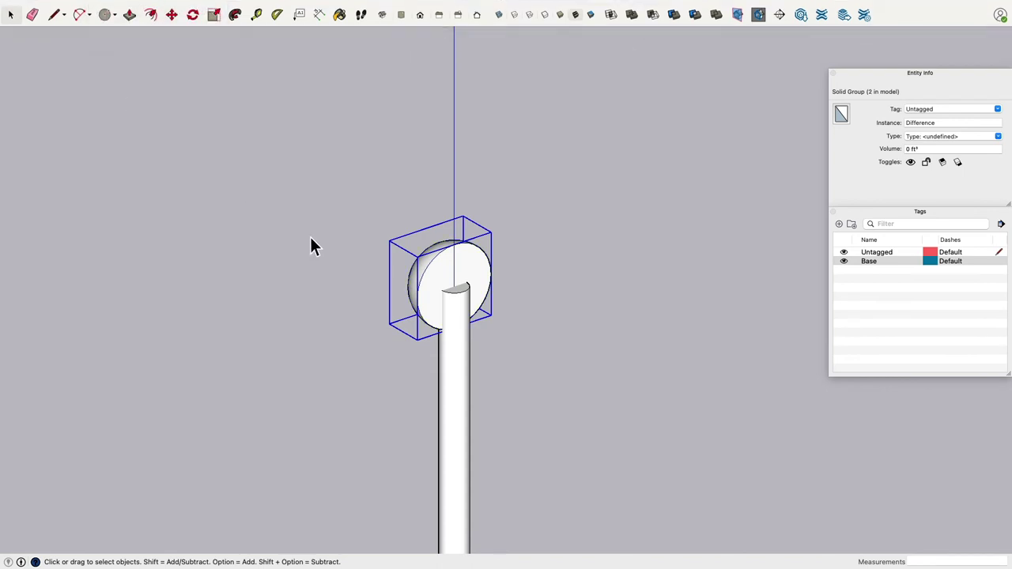
Mirror the copy with Flip Along its red, green, blue and green axes.
right_click(442, 270)
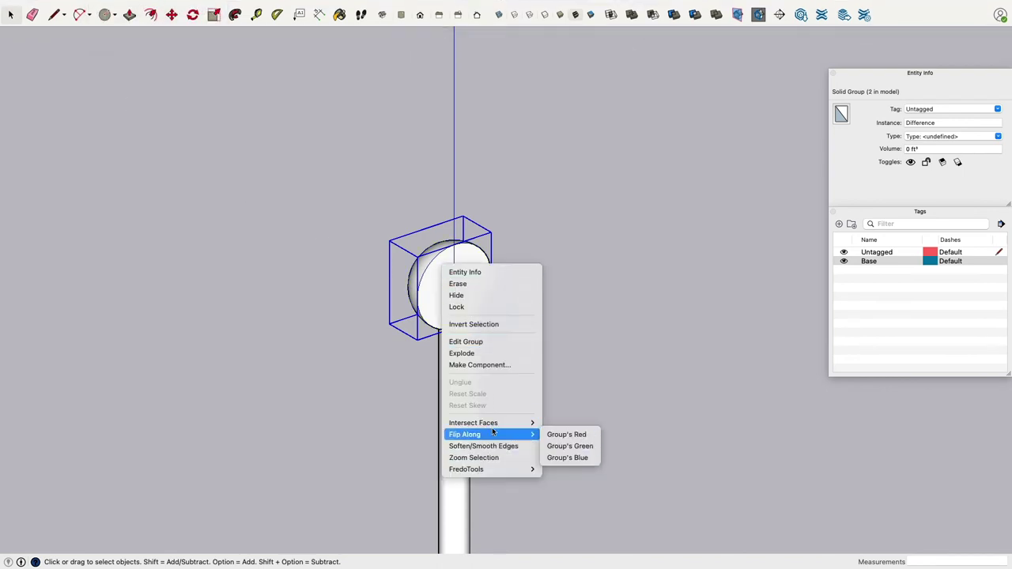
click(596, 434)
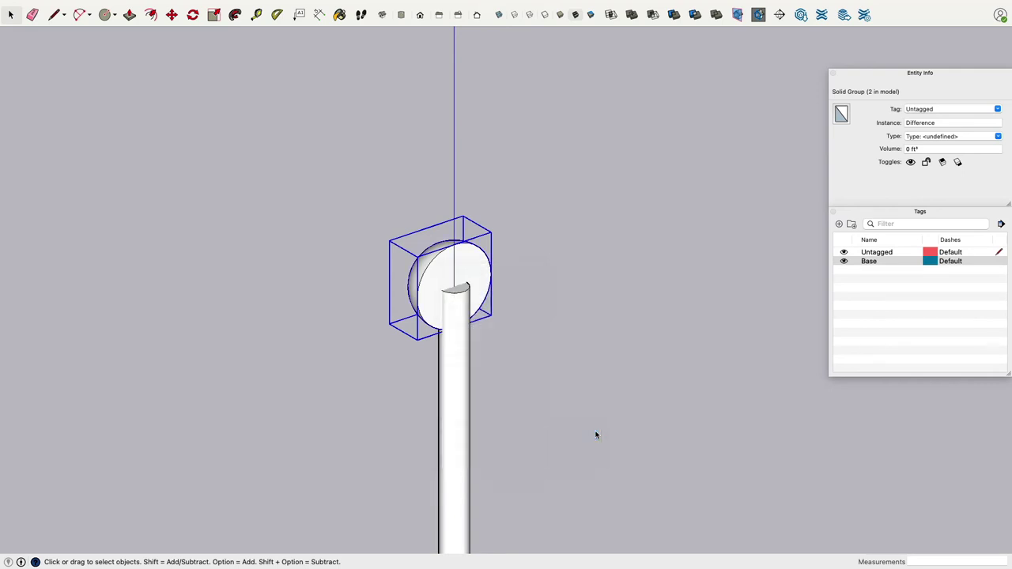
right_click(443, 271)
mouse_move(500, 436)
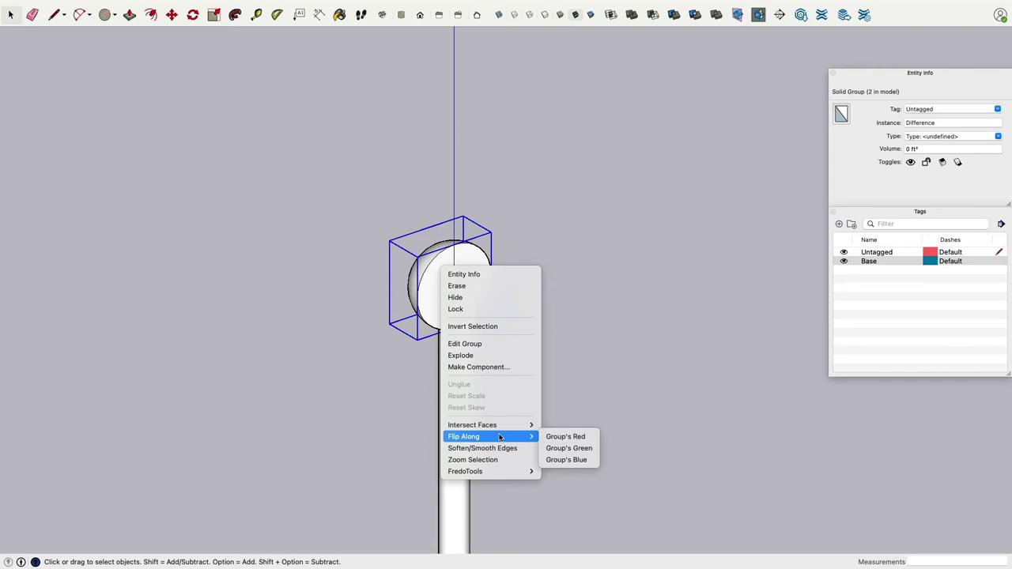
click(552, 448)
mouse_move(261, 299)
middle_down()
mouse_move(590, 316)
mouse_move(704, 293)
mouse_move(384, 309)
mouse_move(554, 319)
mouse_move(833, 305)
mouse_move(459, 323)
mouse_move(433, 342)
middle_up()
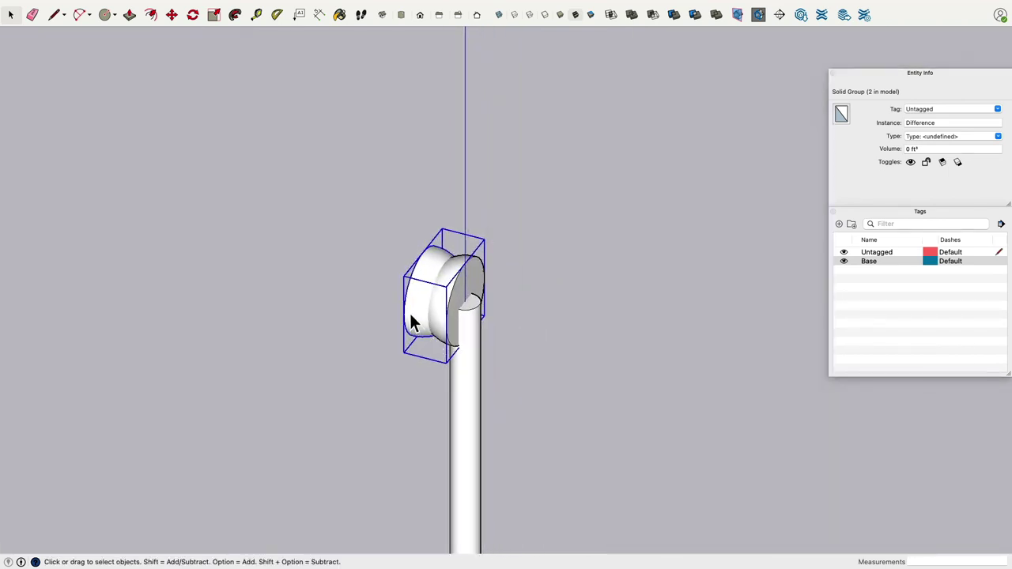
right_click(441, 294)
mouse_move(490, 464)
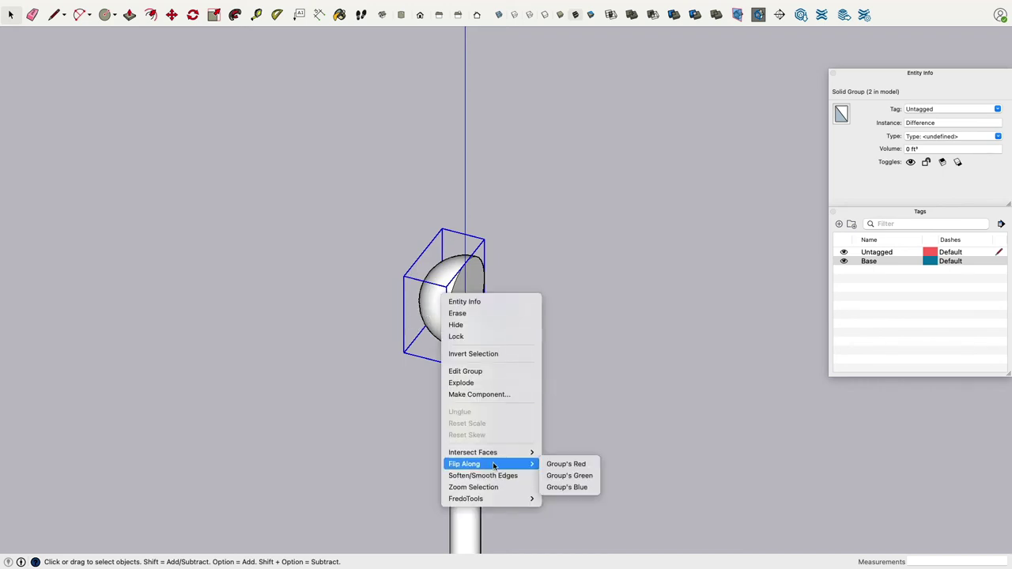
click(585, 489)
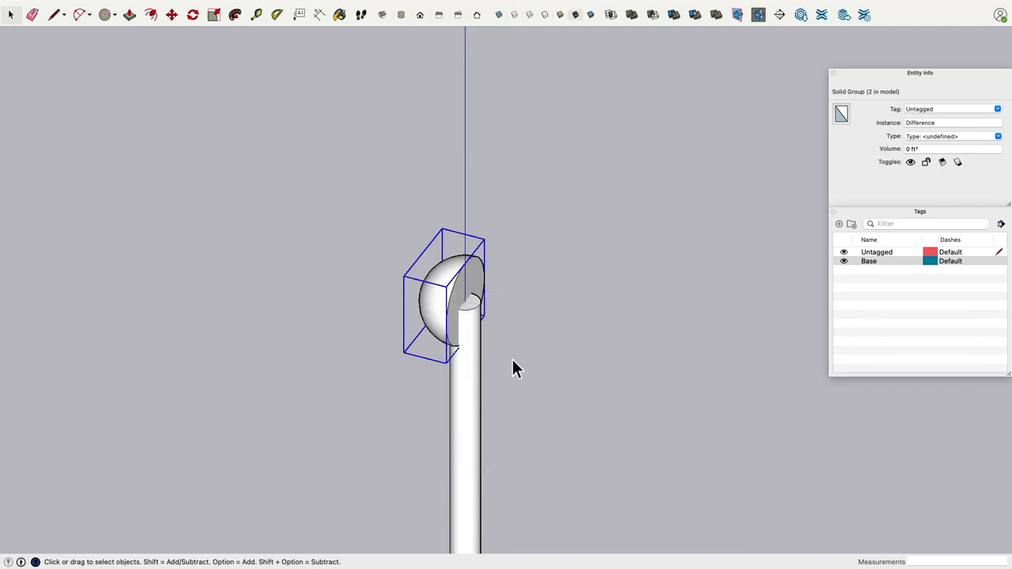
right_click(434, 295)
mouse_move(490, 464)
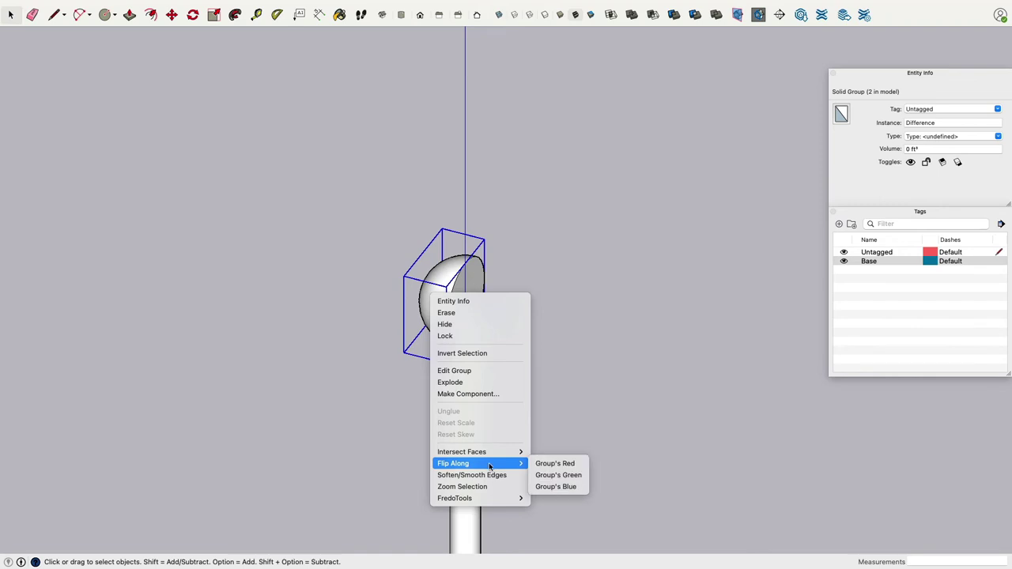
click(557, 475)
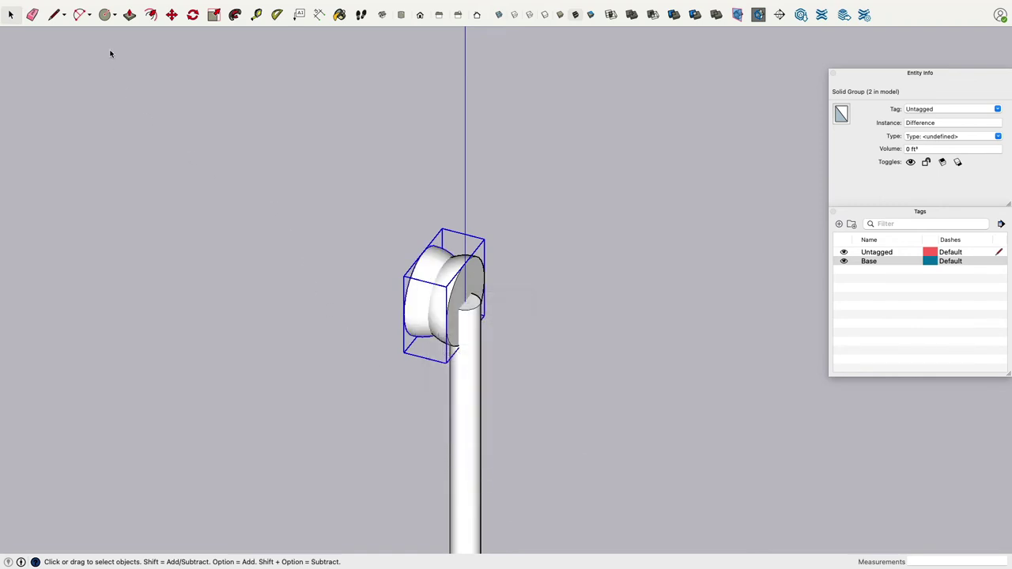
Move the mirrored copy against the original half to complete the ball.
click(171, 14)
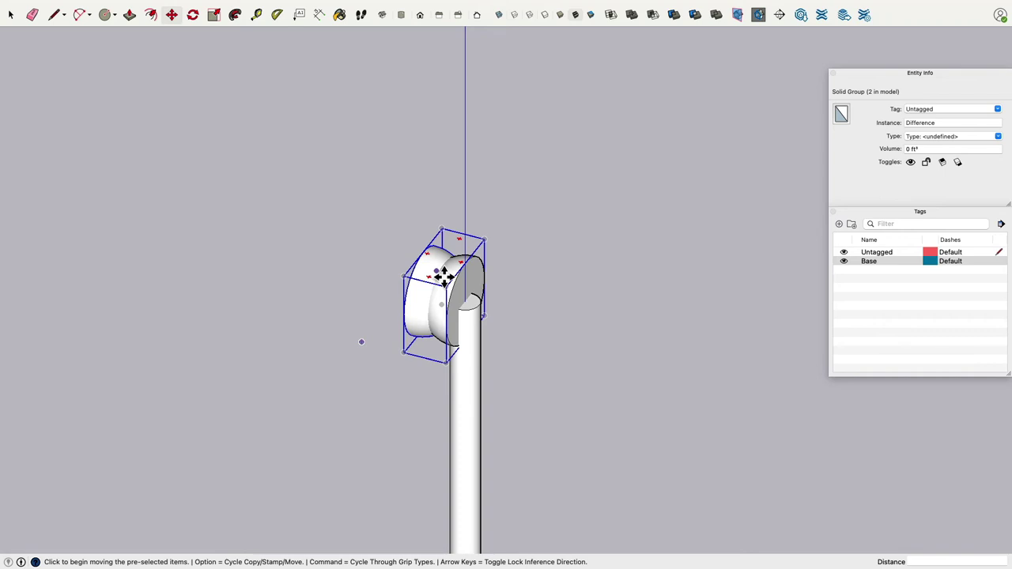
click(427, 275)
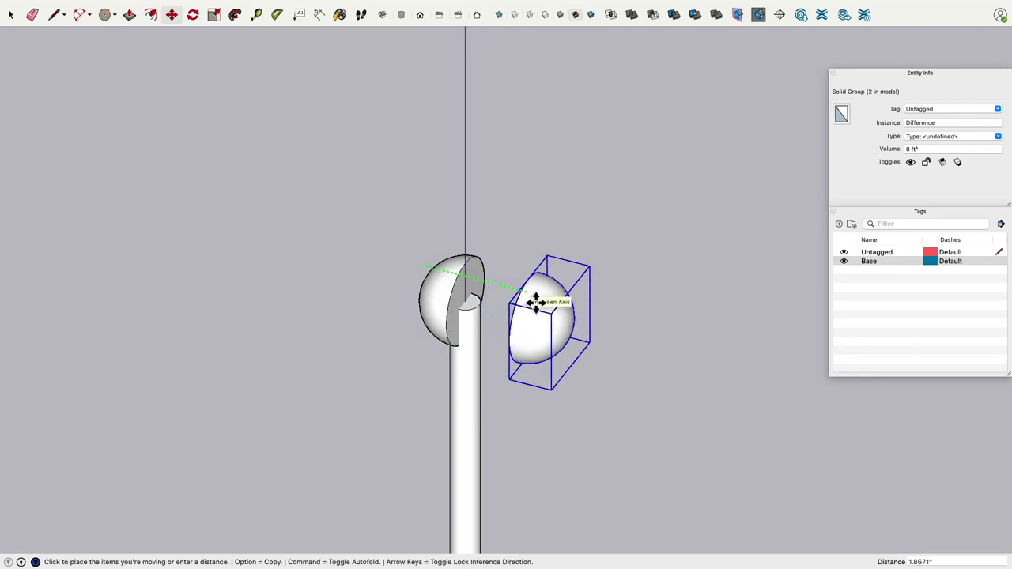
click(535, 301)
key(space)
click(444, 378)
middle_drag(444, 378, 402, 345)
Select the cone base, pole and ball groups and put them on the Base tag.
scroll(402, 329, down, 10)
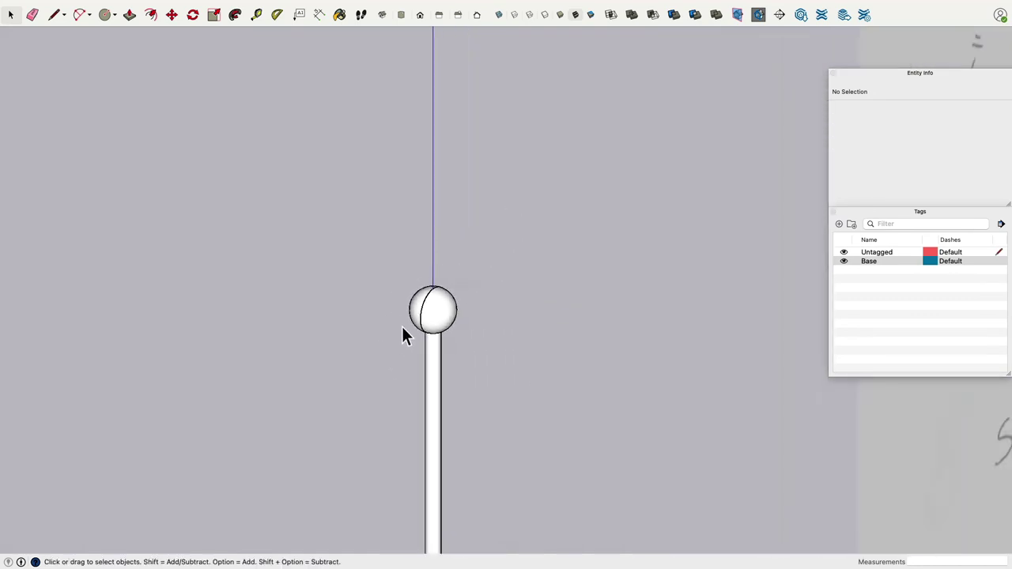
scroll(405, 329, down, 10)
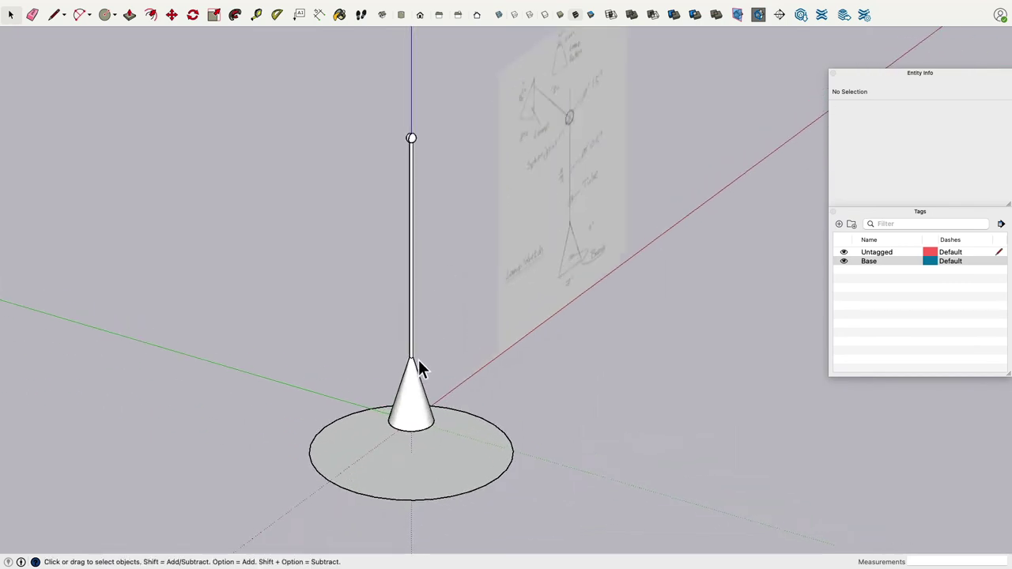
click(412, 387)
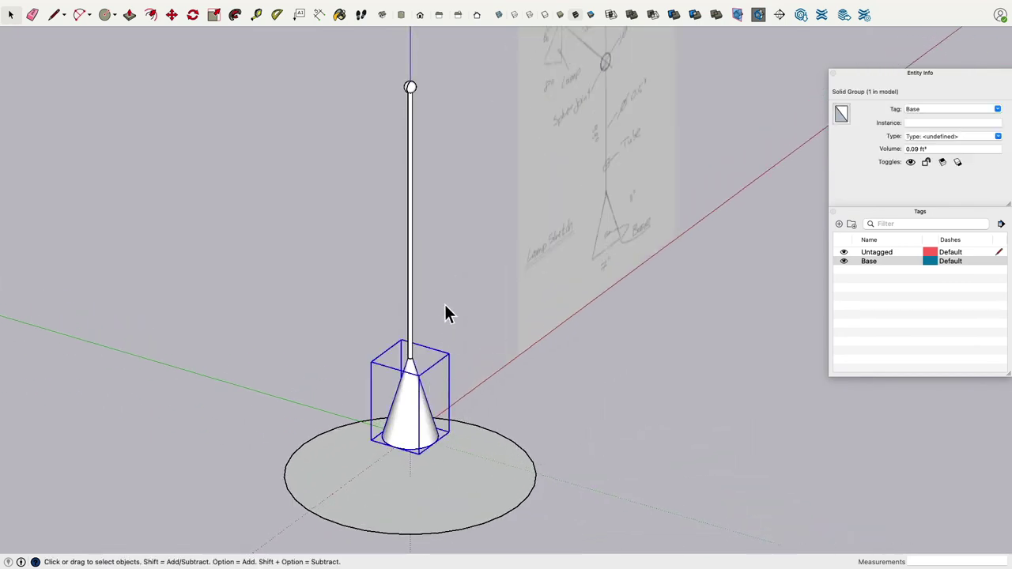
shift+click(414, 245)
scroll(420, 219, up, 10)
scroll(409, 194, up, 2)
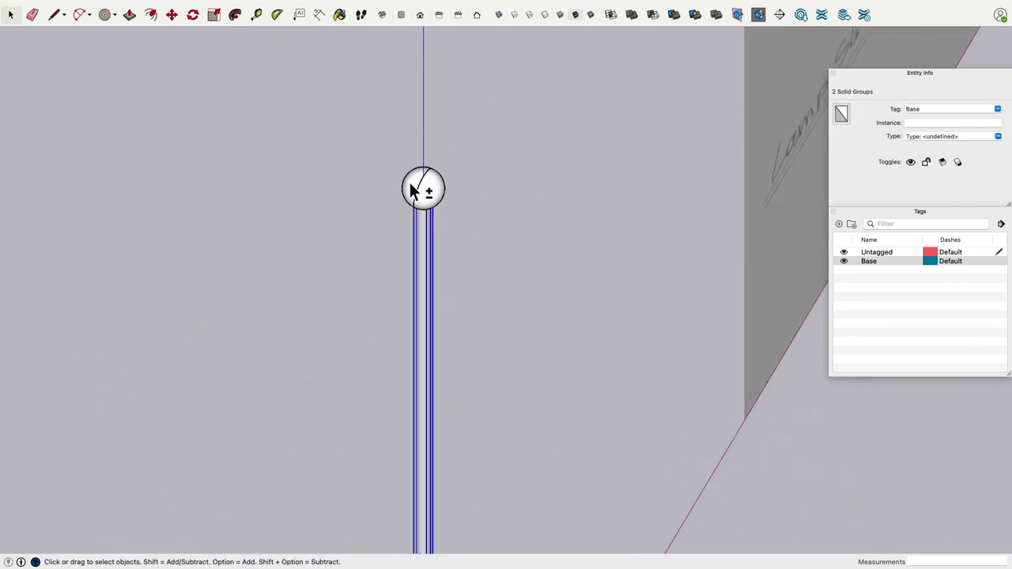
shift+click(411, 192)
click(997, 109)
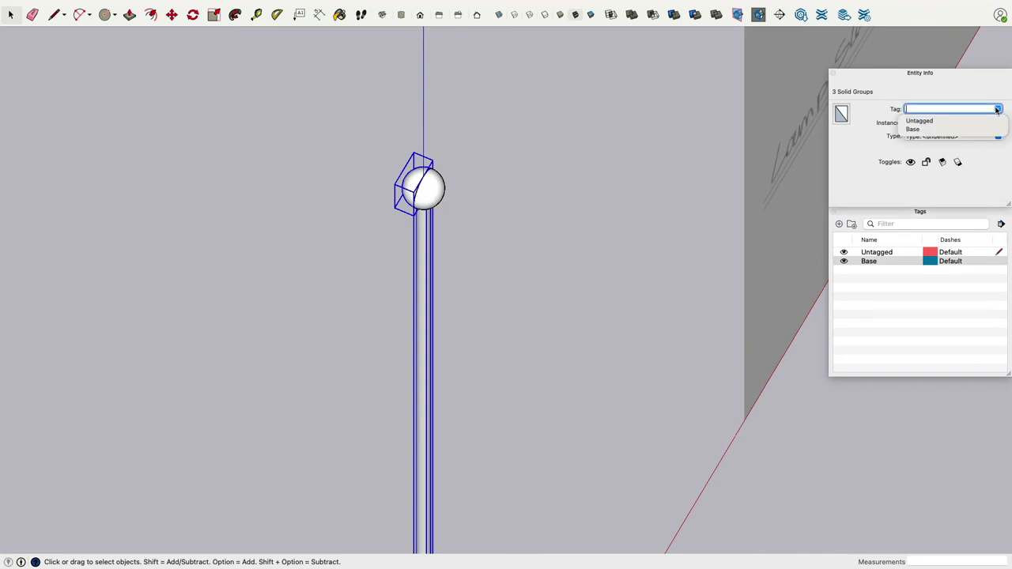
click(914, 131)
Create a new tag, assign it to the Difference joint group, and rename it Arm.
click(855, 307)
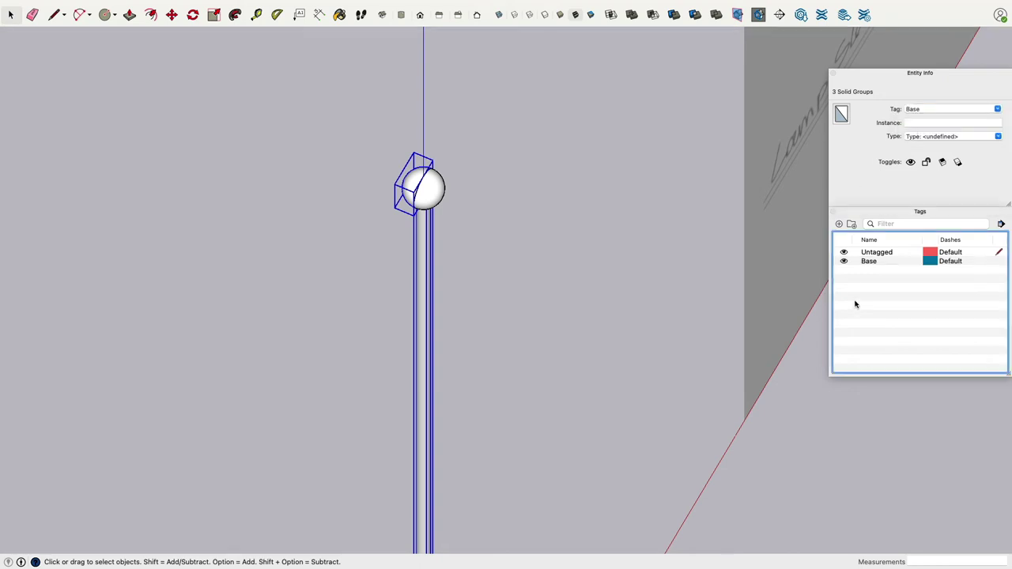
click(840, 224)
click(883, 326)
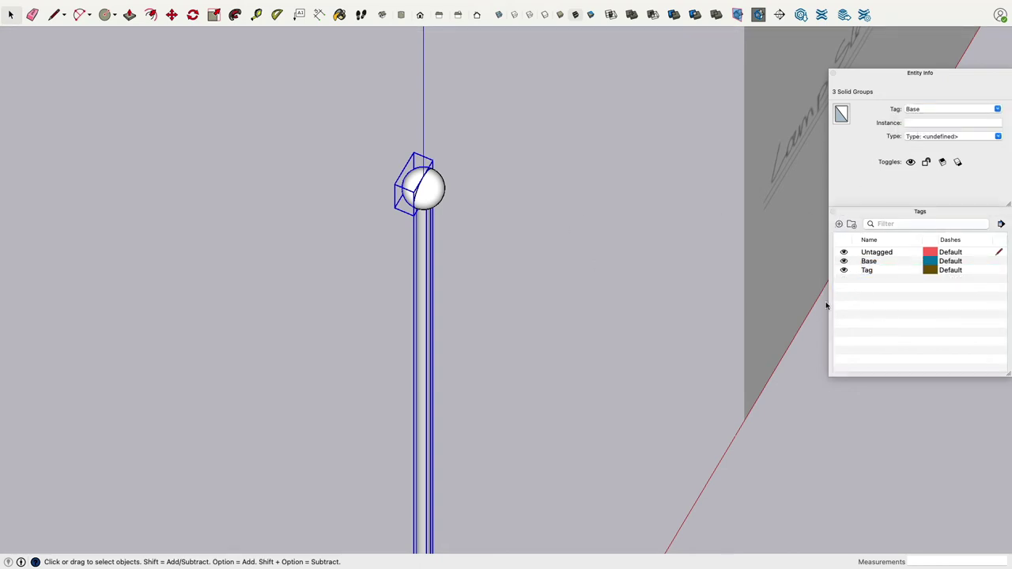
click(435, 197)
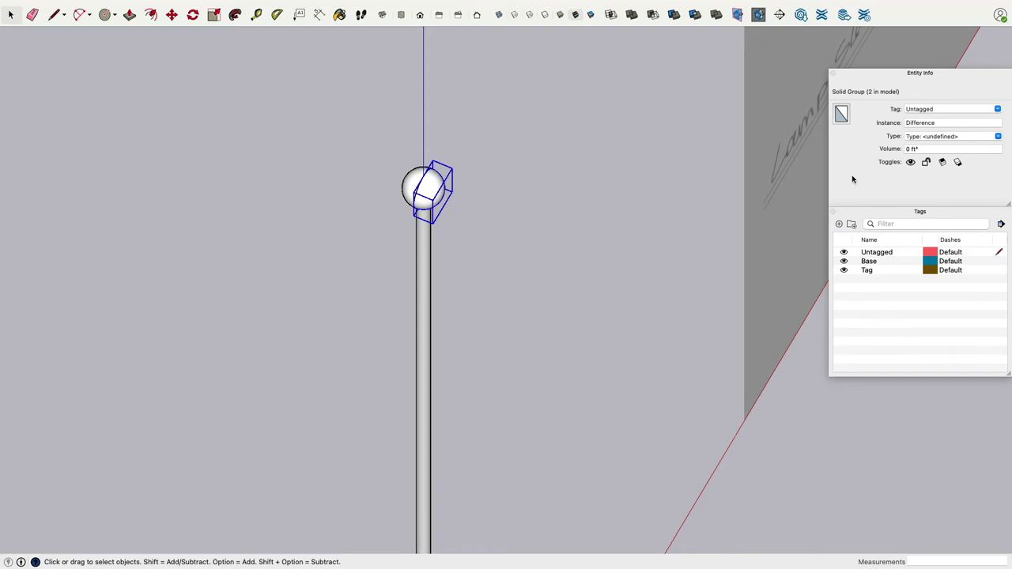
click(996, 110)
click(913, 137)
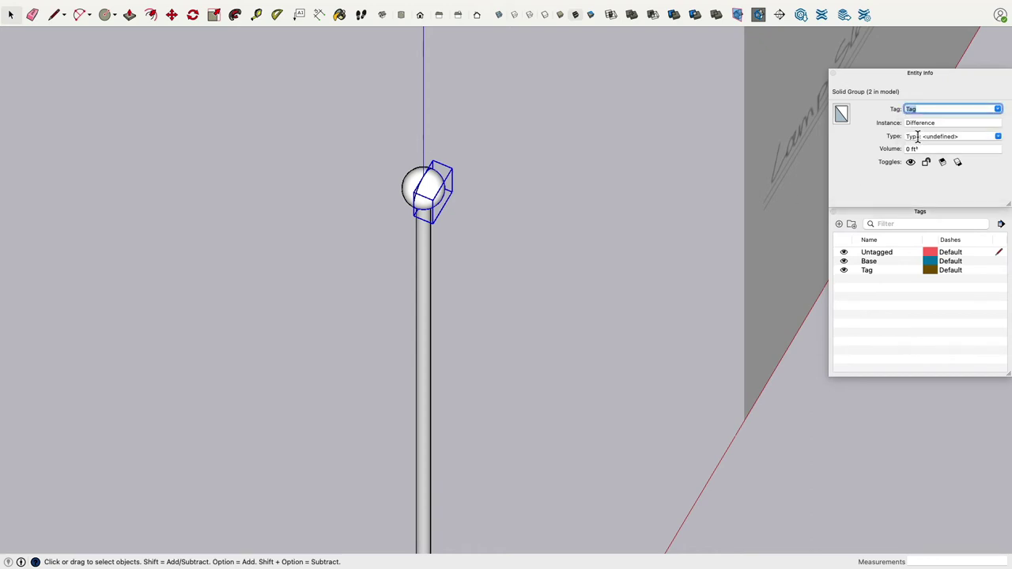
click(867, 271)
click(867, 270)
text(Arm)
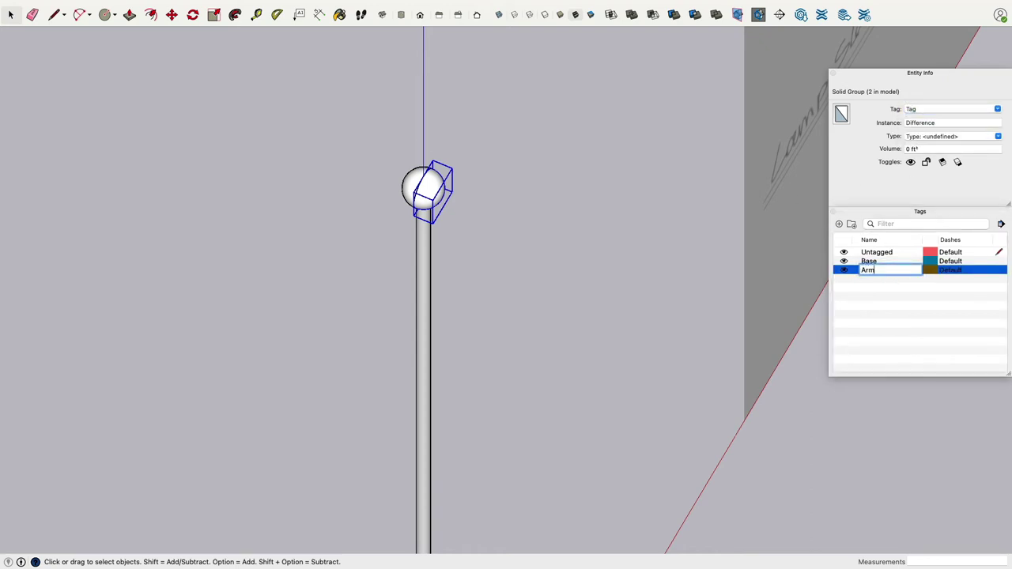
key(Return)
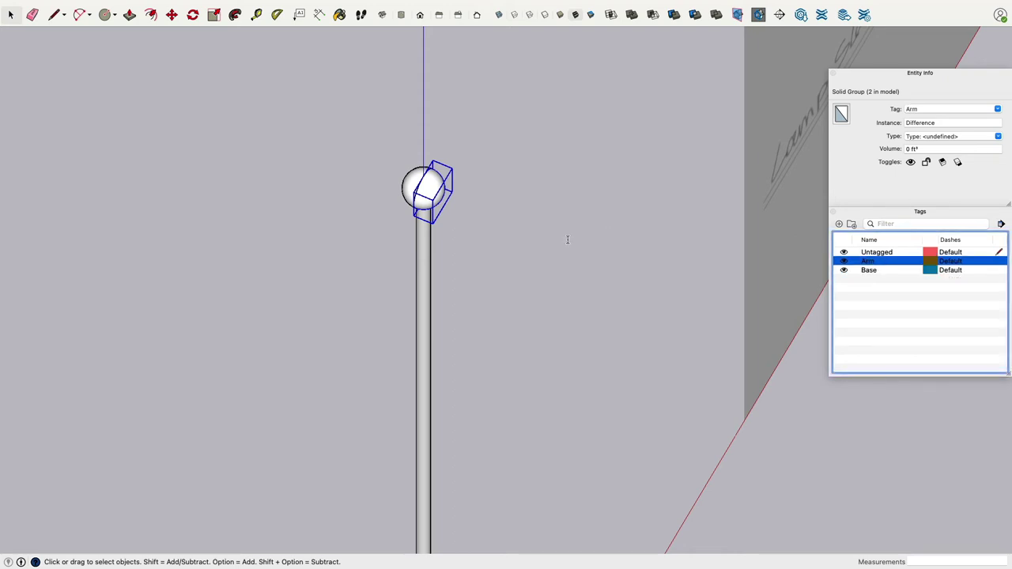
Toggle the Base tag's visibility off and on to check the Arm-tagged piece.
click(515, 219)
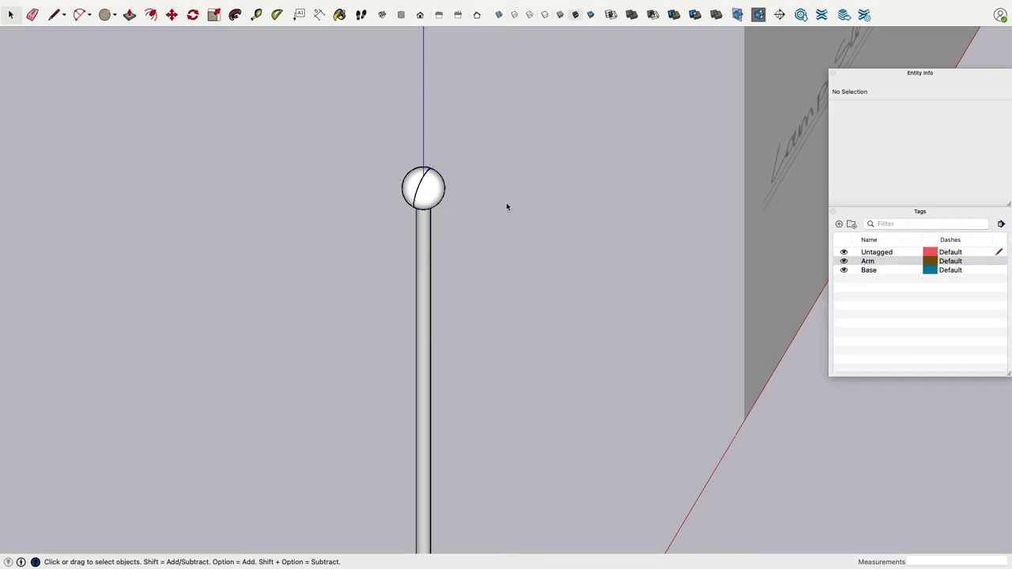
click(843, 261)
click(844, 271)
click(844, 264)
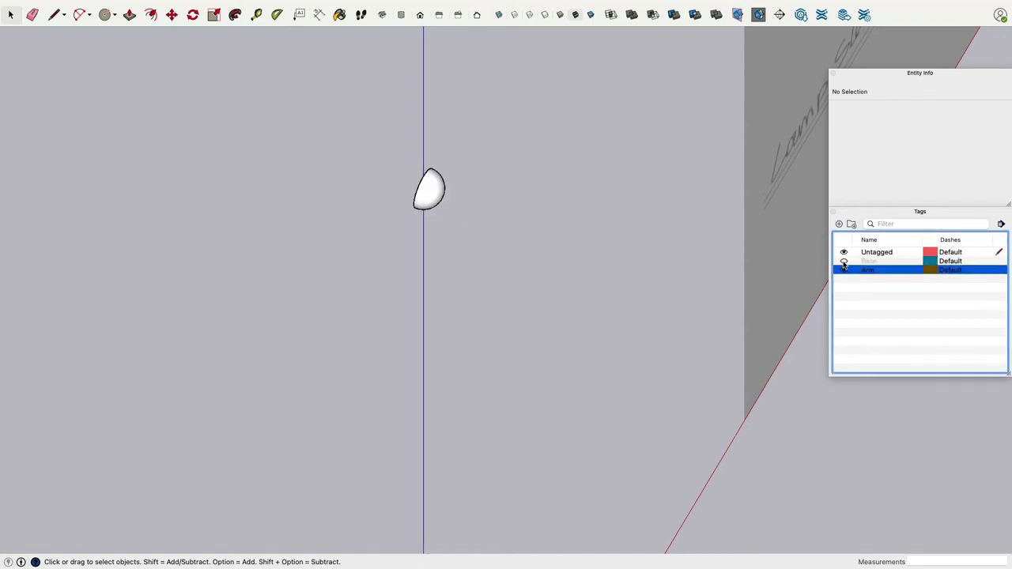
click(843, 263)
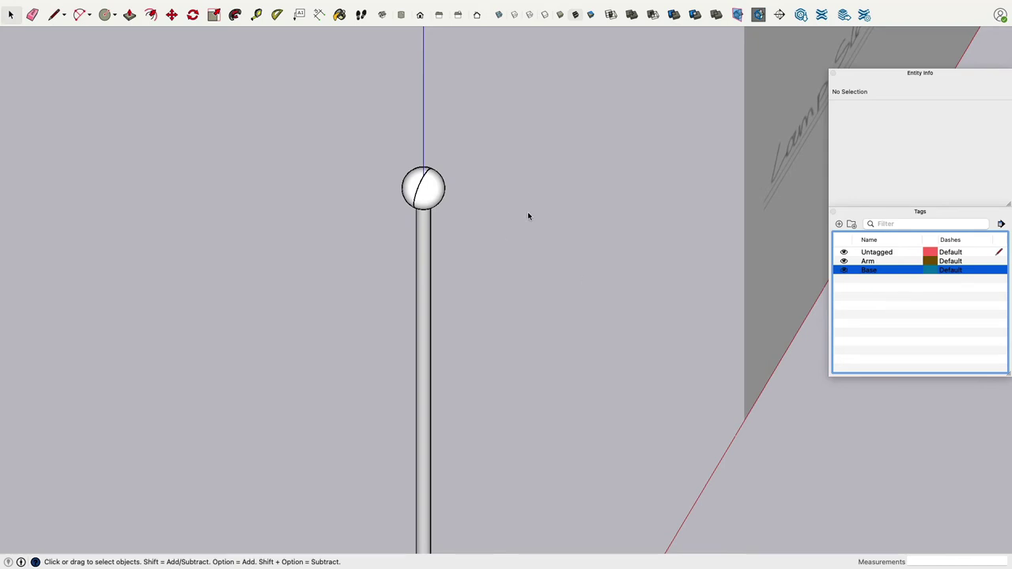
Hide the other Difference joint group at the ball.
scroll(528, 215, down, 3)
middle_drag(344, 206, 720, 181)
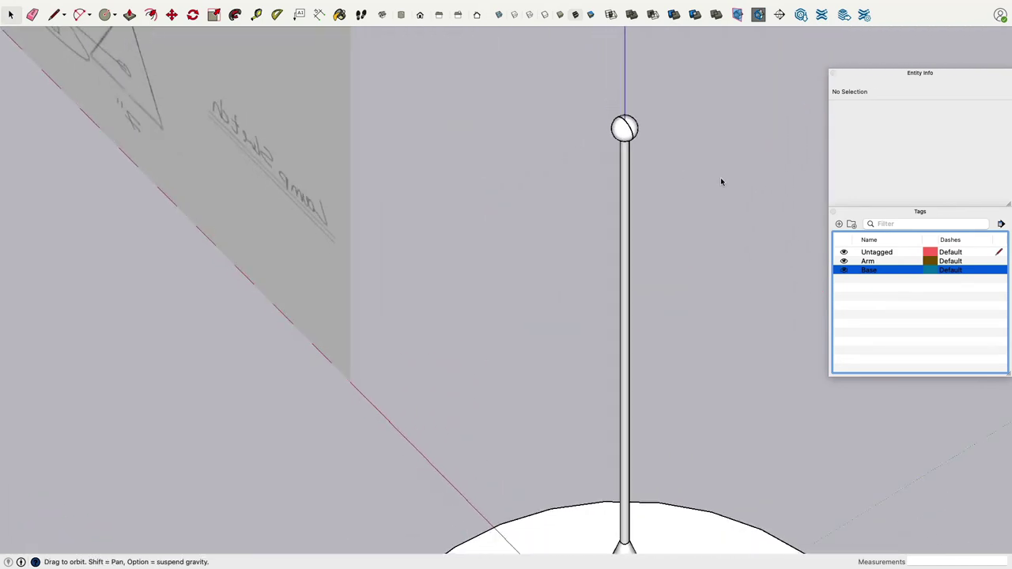
click(622, 131)
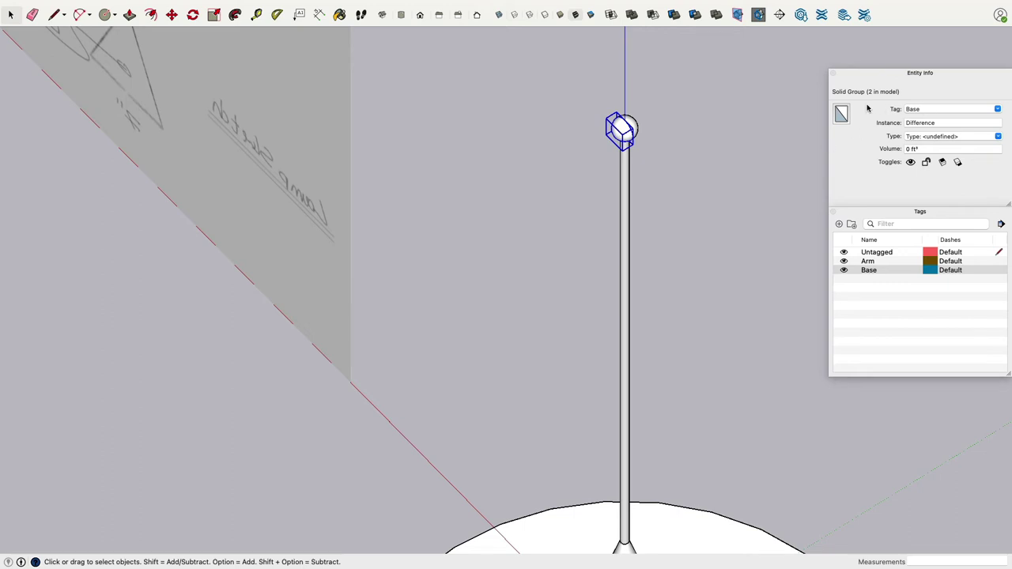
scroll(624, 136, up, 3)
right_click(620, 140)
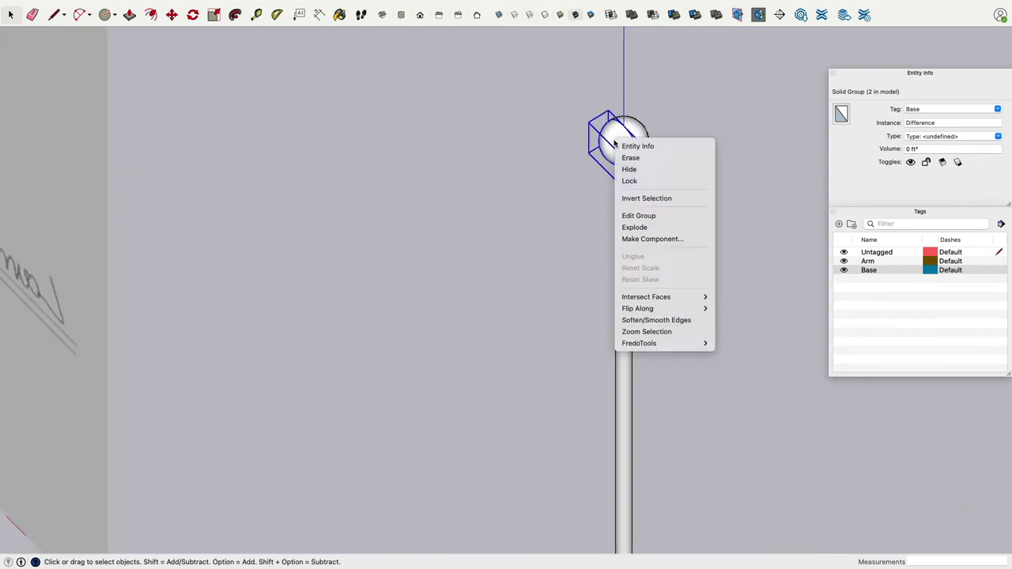
click(655, 173)
scroll(616, 163, up, 4)
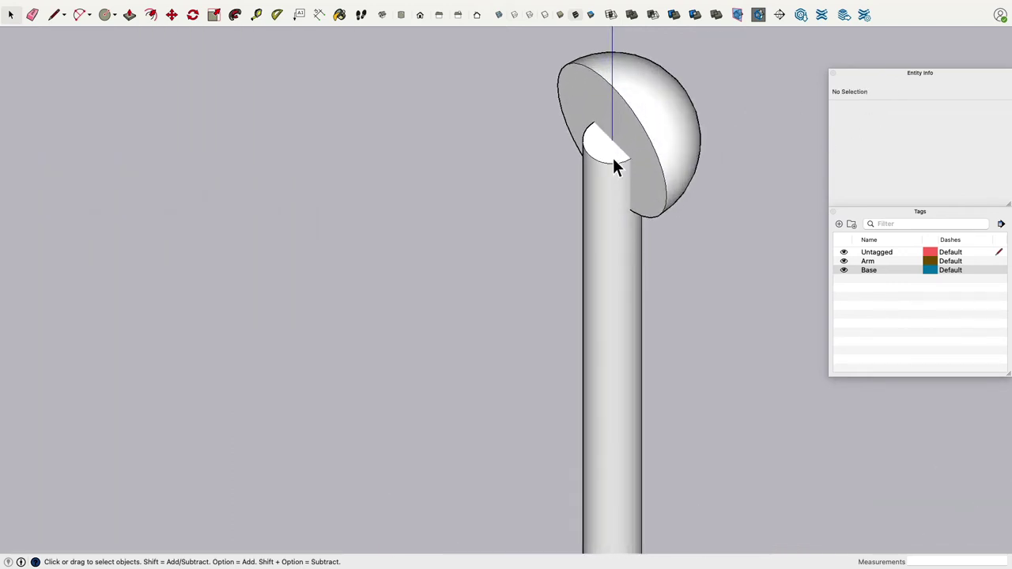
key(super+Tab)
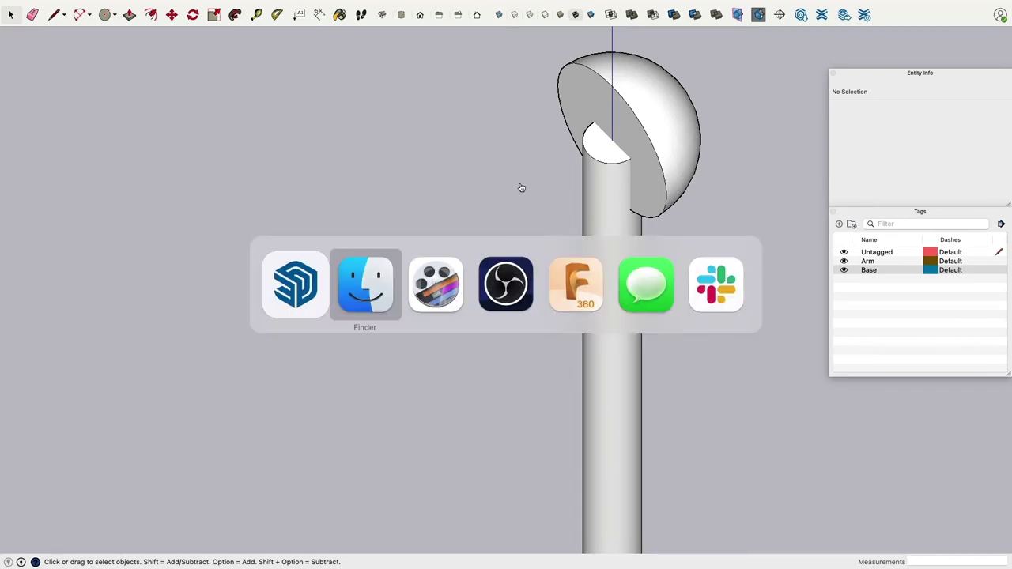
click(365, 282)
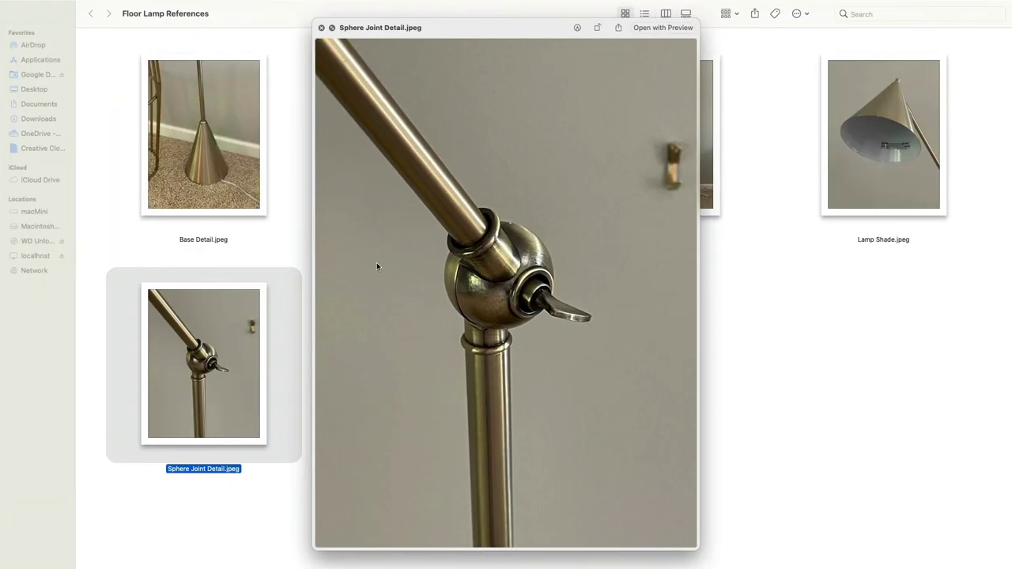
key(space)
click(470, 183)
key(space)
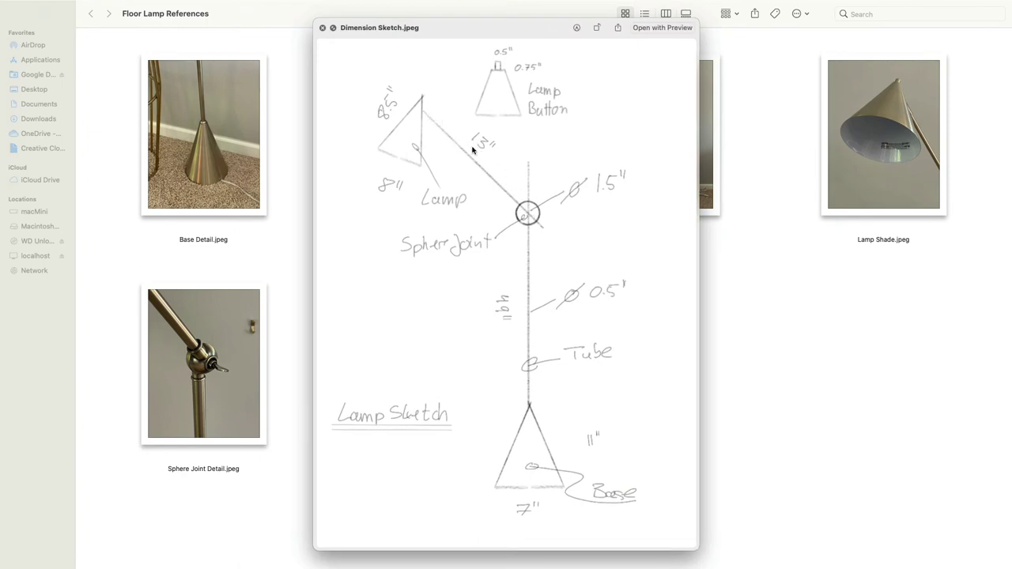
key(space)
key(super+Tab)
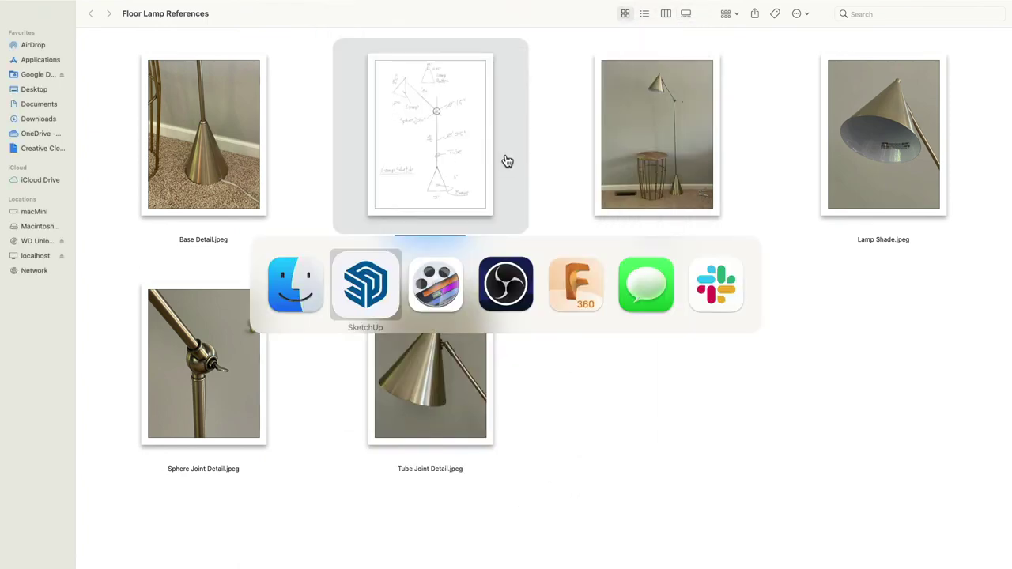
click(371, 276)
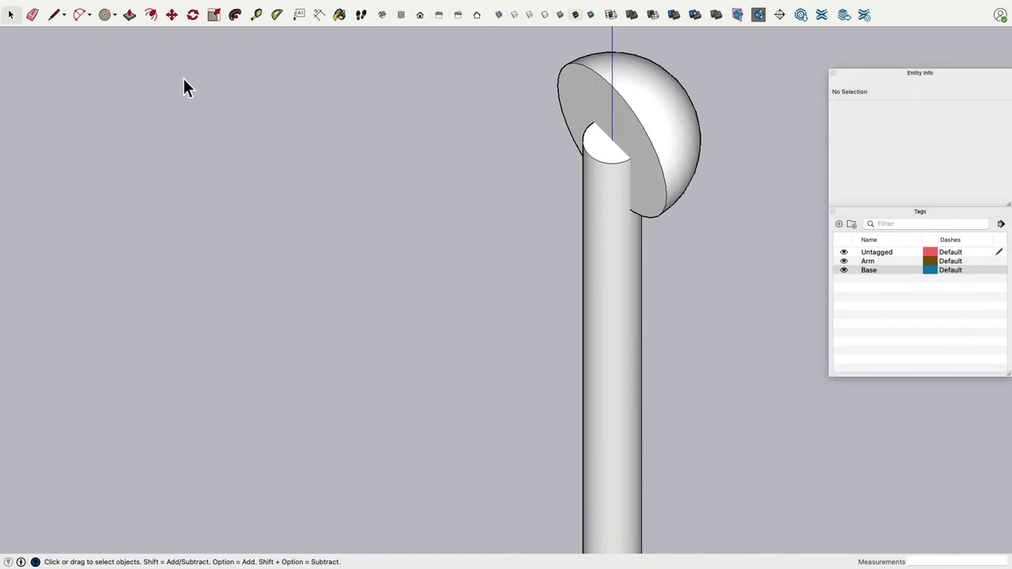
Draw a 0.25-inch-radius, 32-segment circle centred on the pole top.
click(104, 14)
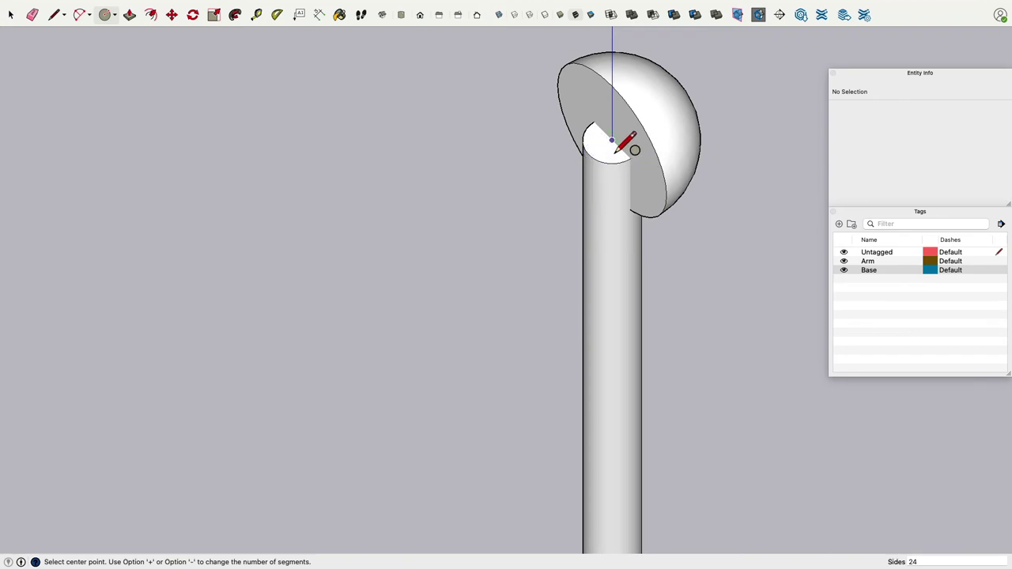
scroll(615, 150, down, 3)
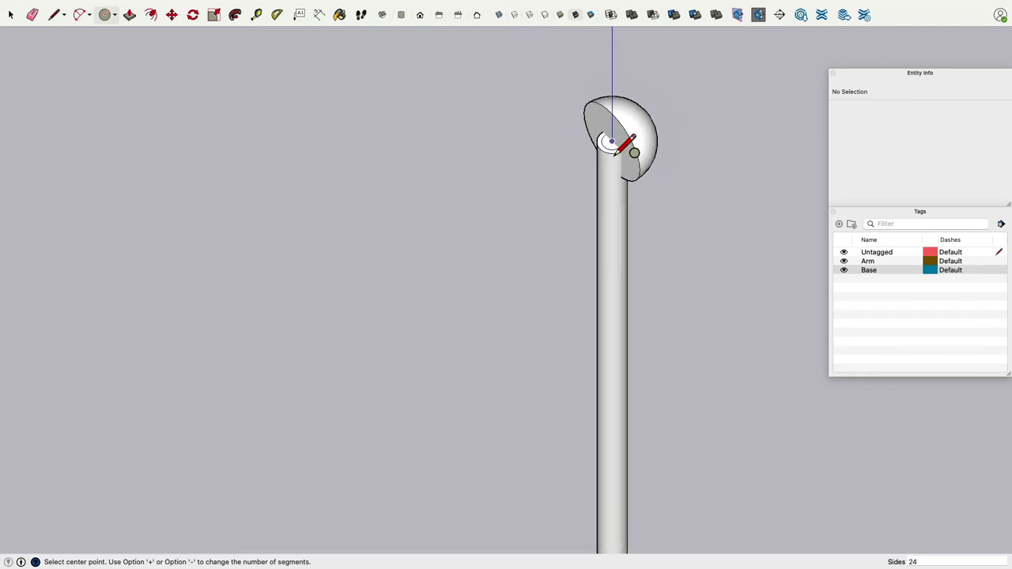
mouse_move(615, 152)
middle_down()
mouse_move(434, 190)
mouse_move(667, 192)
mouse_move(601, 195)
mouse_move(685, 148)
mouse_move(694, 296)
middle_up()
scroll(684, 149, up, 3)
scroll(681, 213, up, 6)
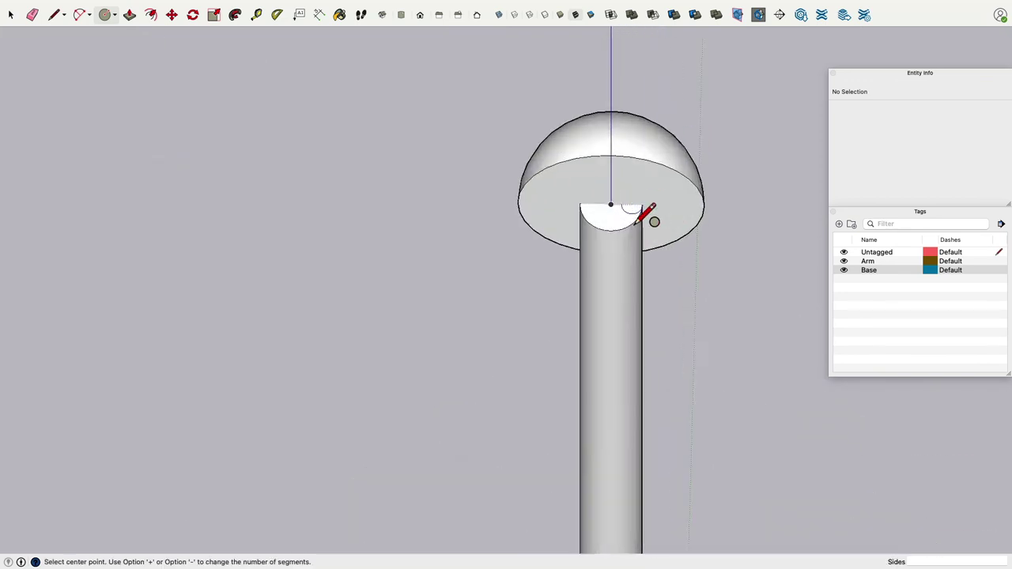
scroll(637, 222, up, 3)
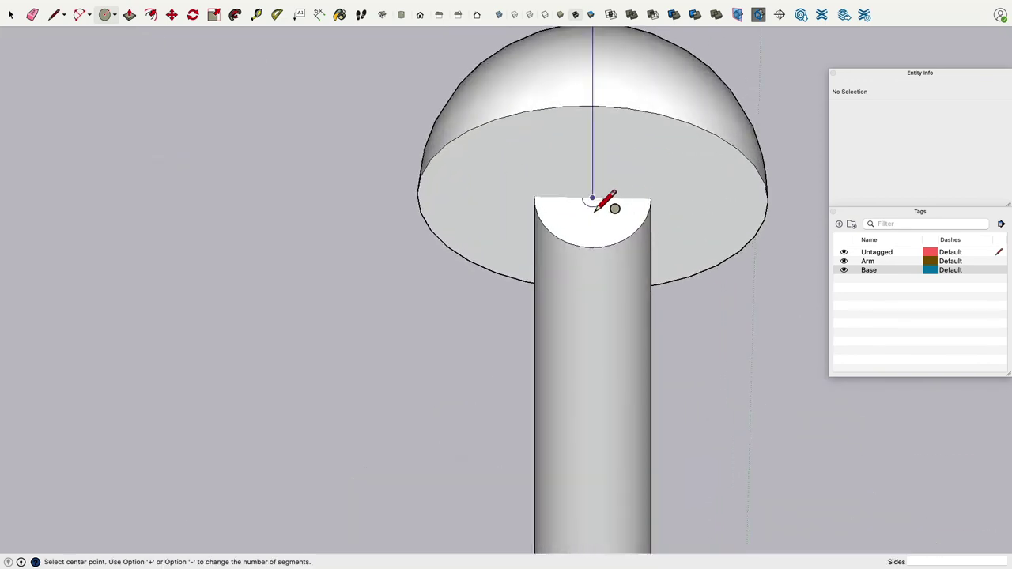
click(594, 199)
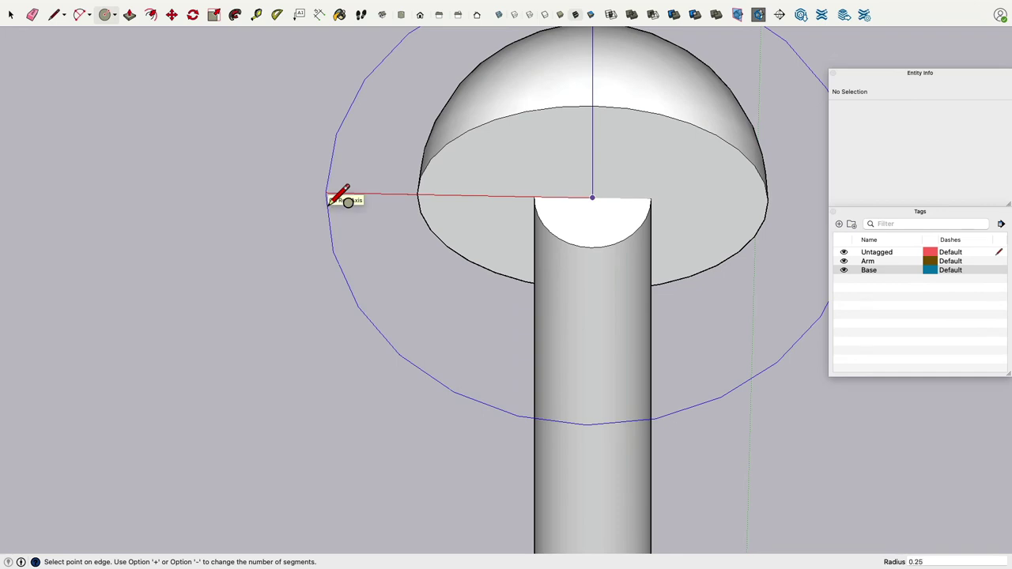
key(Escape)
key(space)
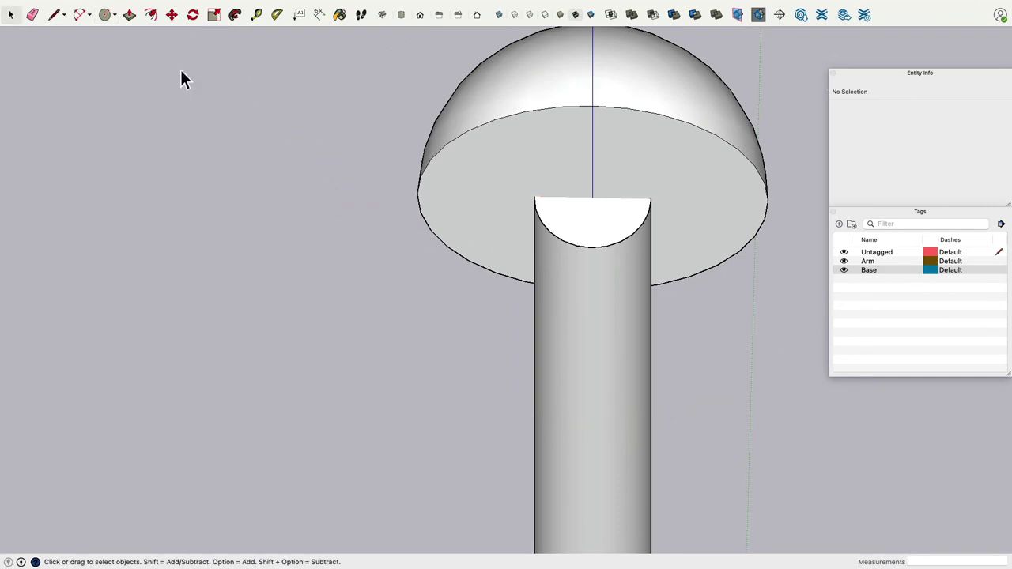
click(595, 248)
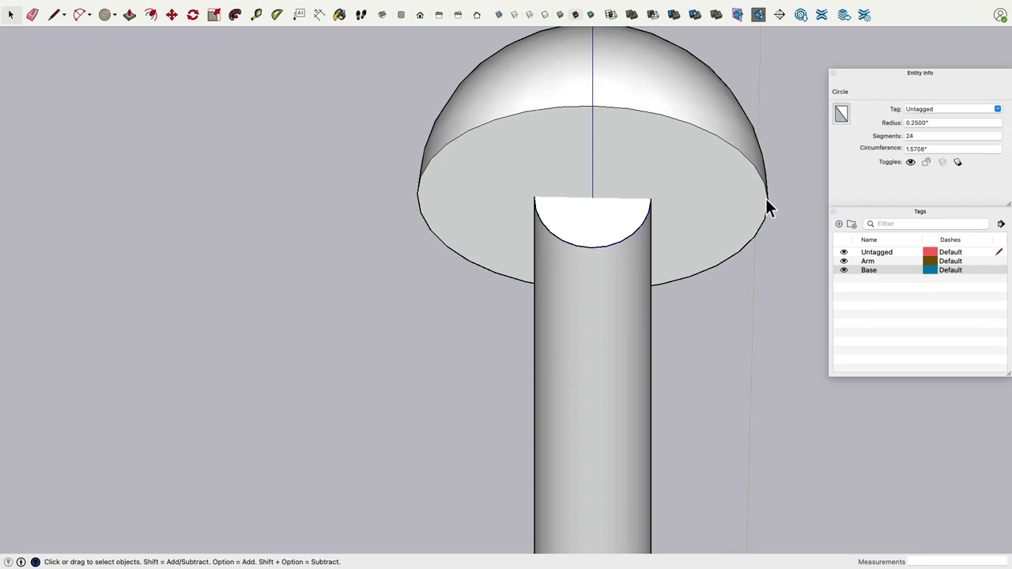
click(917, 136)
text(32)
key(Return)
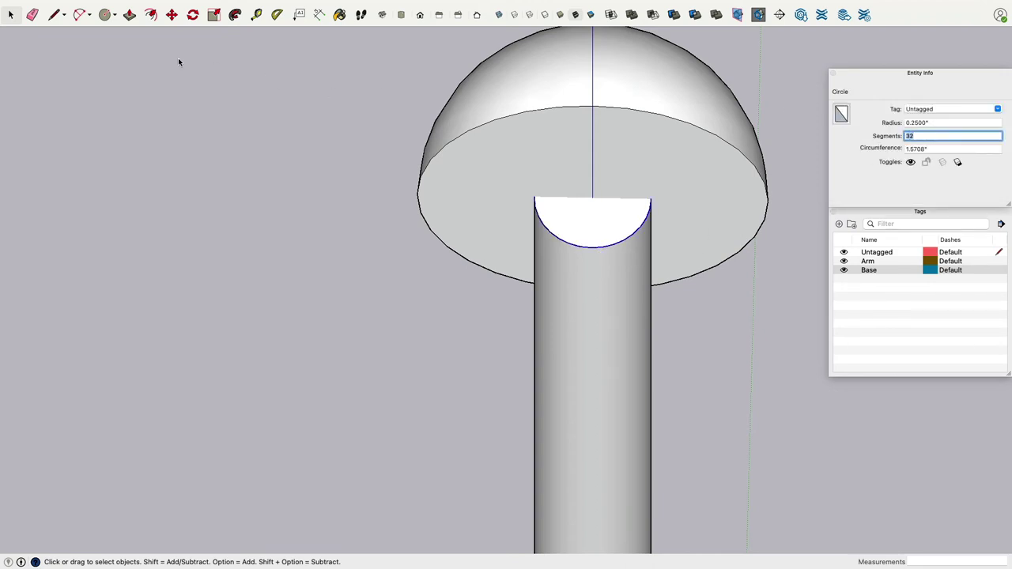
Push/Pull the circle face 13 inches upward into a tube.
click(130, 14)
click(606, 229)
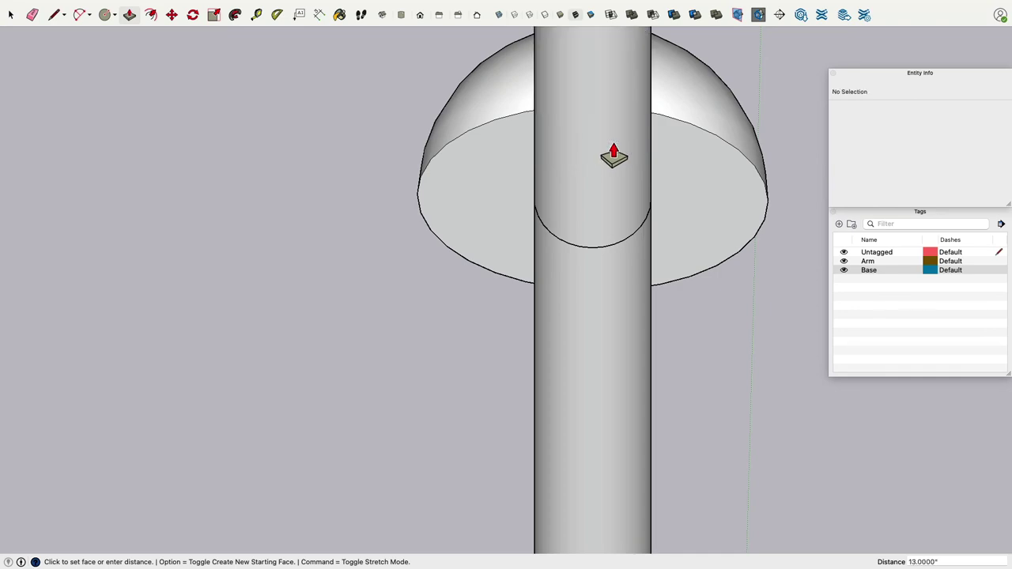
scroll(615, 174, down, 10)
click(680, 130)
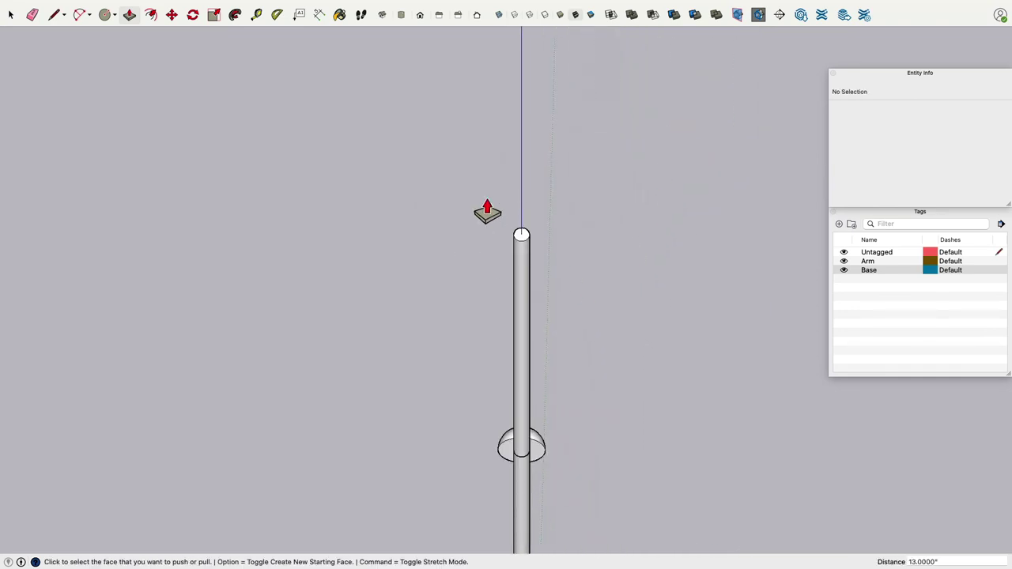
key(super+Tab)
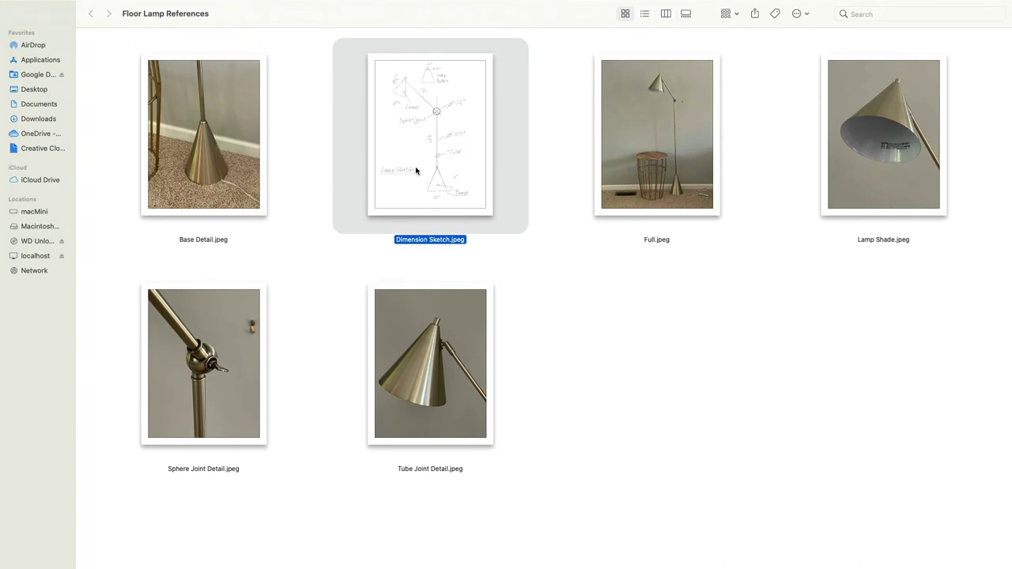
Quick Look the Dimension Sketch, then Tube Joint Detail.jpeg, and return to SketchUp.
key(space)
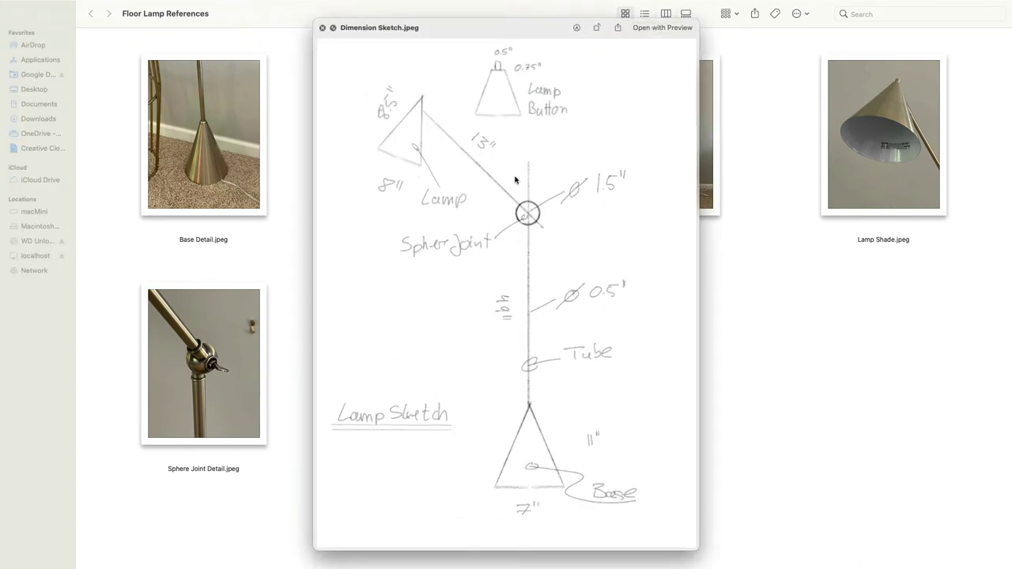
key(space)
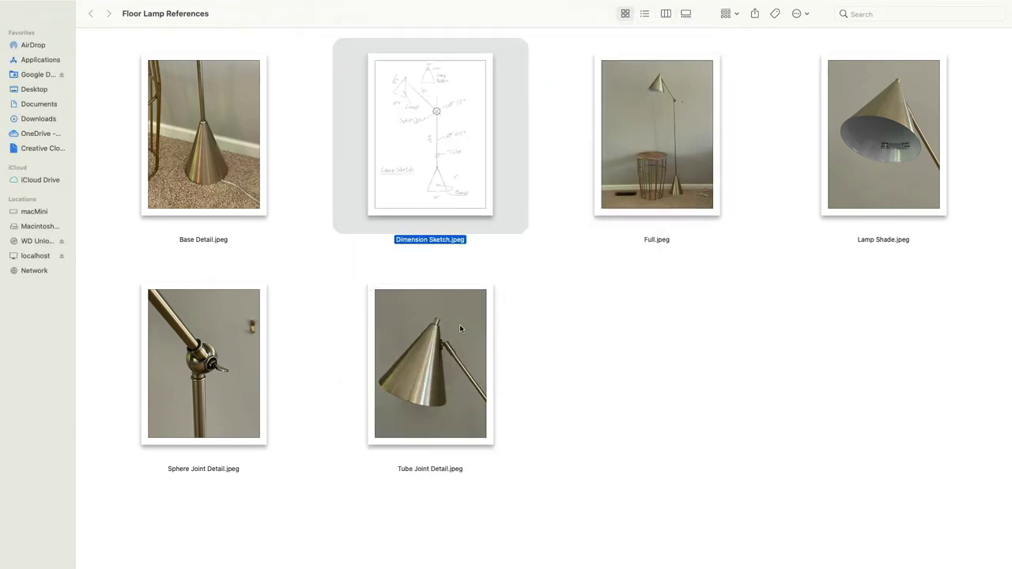
click(454, 336)
key(space)
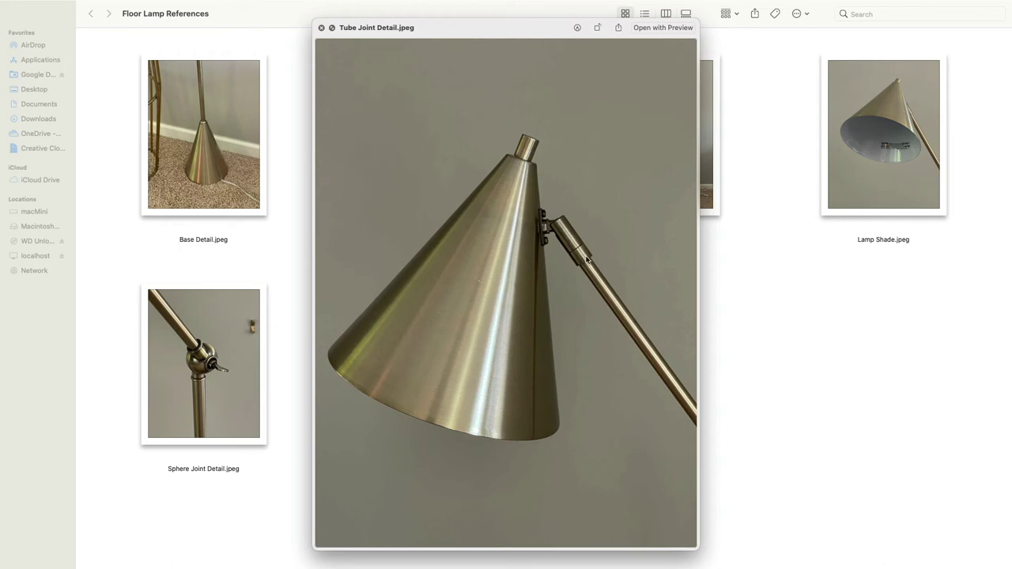
key(super+Tab)
click(372, 281)
Move the tube's top face down 1.5 inches.
click(519, 232)
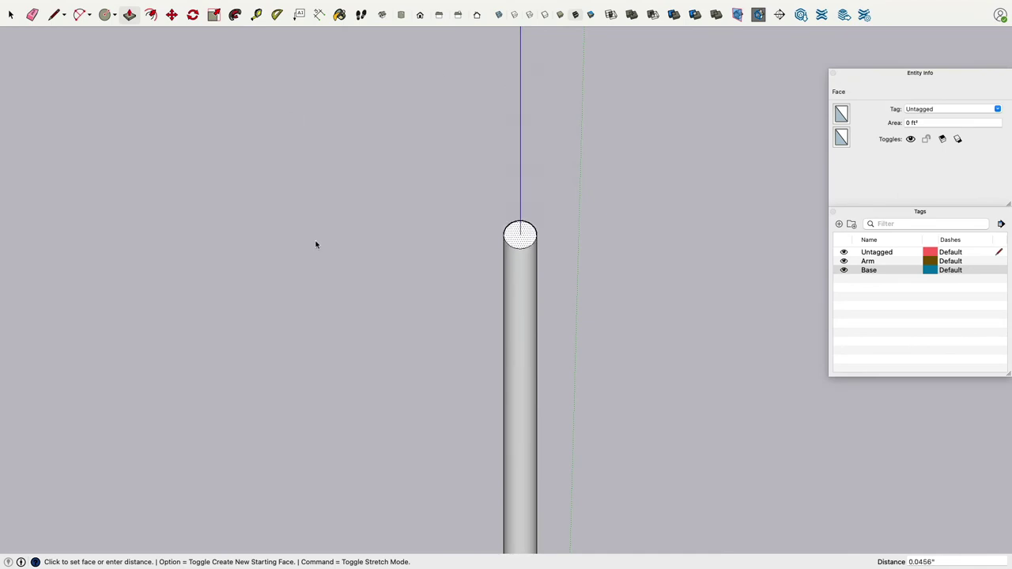
key(Escape)
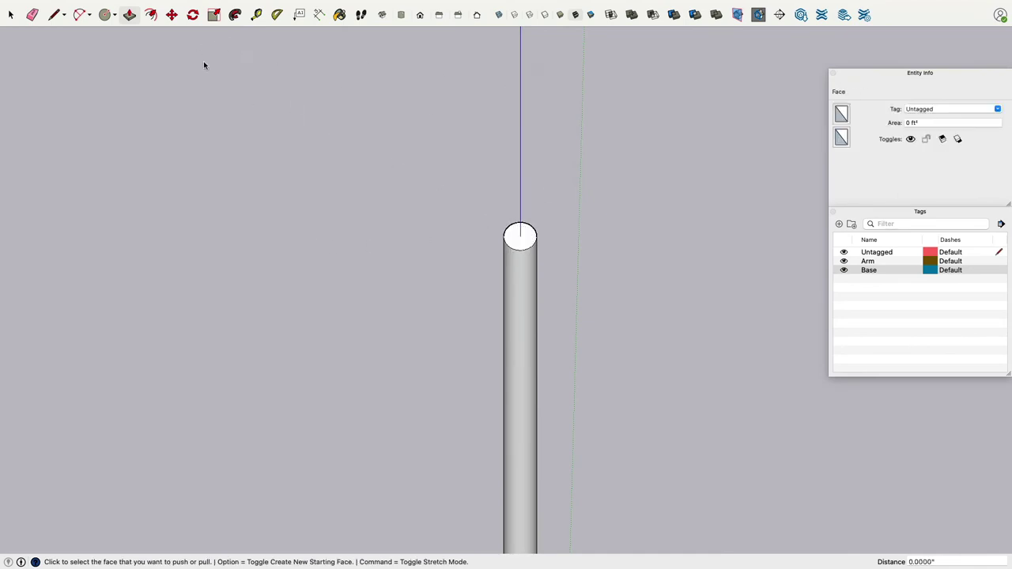
click(11, 14)
click(516, 241)
click(172, 15)
click(520, 237)
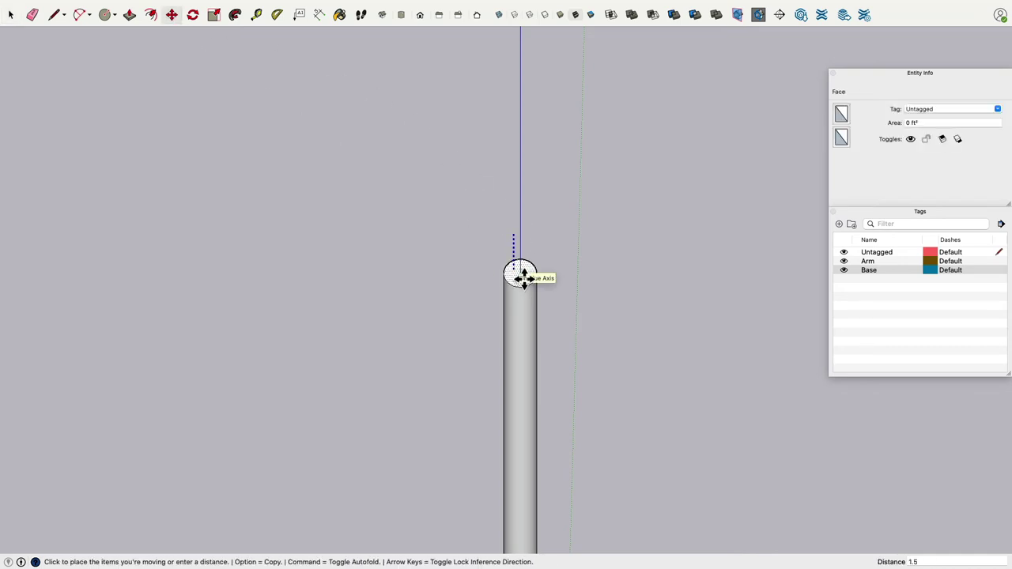
key(Return)
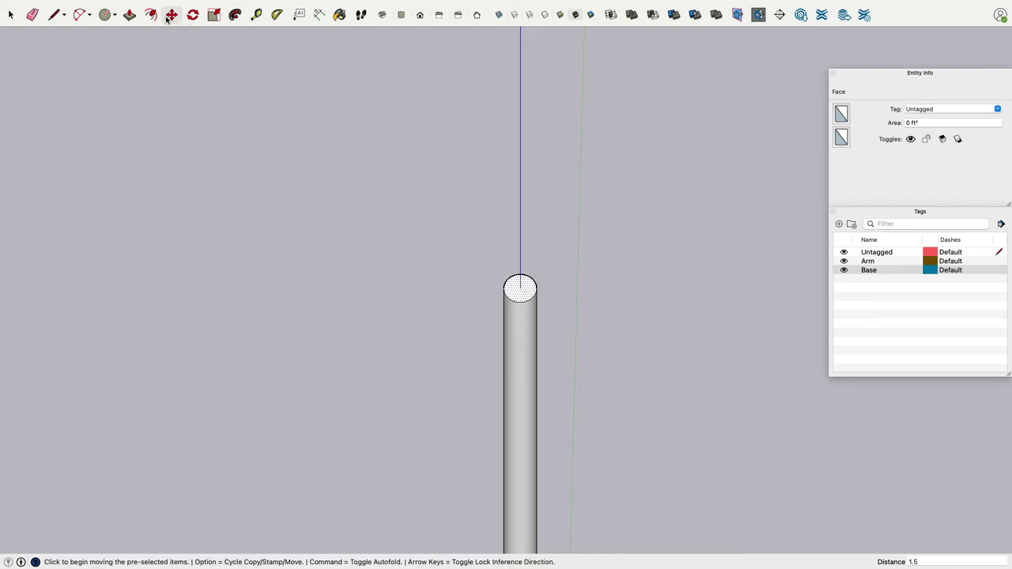
Push/Pull the tube's top face 1.5 inches.
click(128, 16)
click(531, 294)
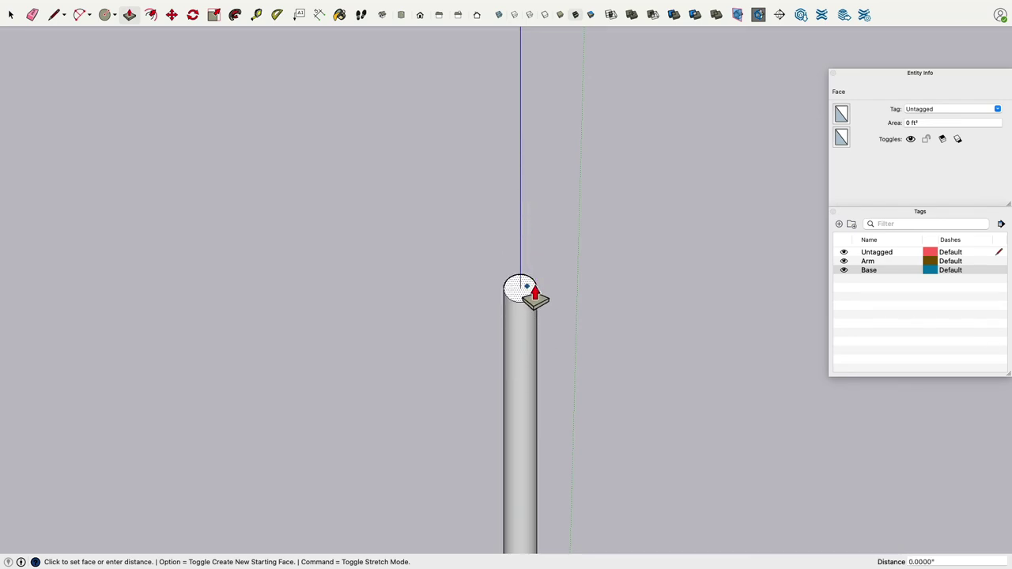
text(1.5)
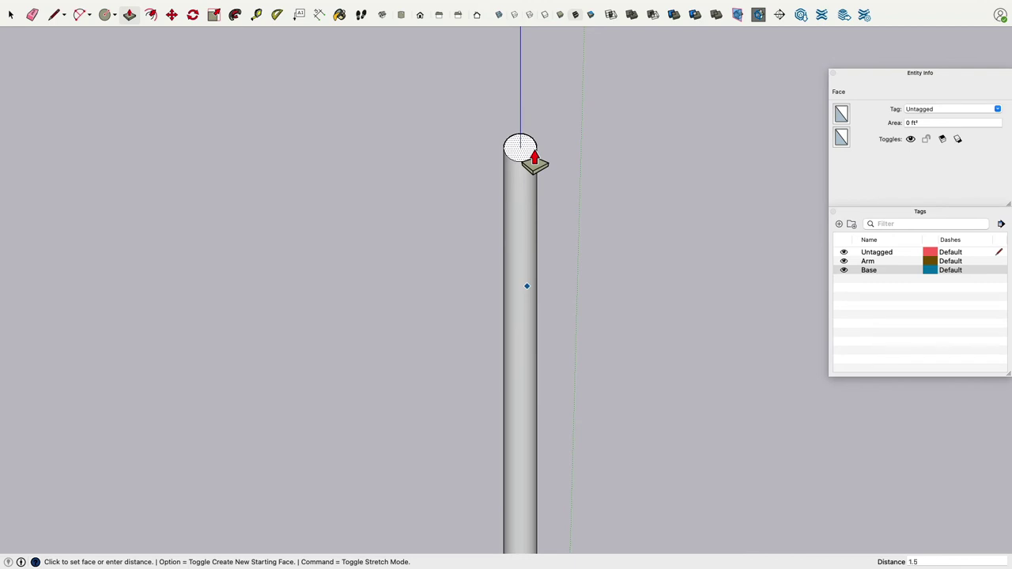
key(Return)
click(526, 231)
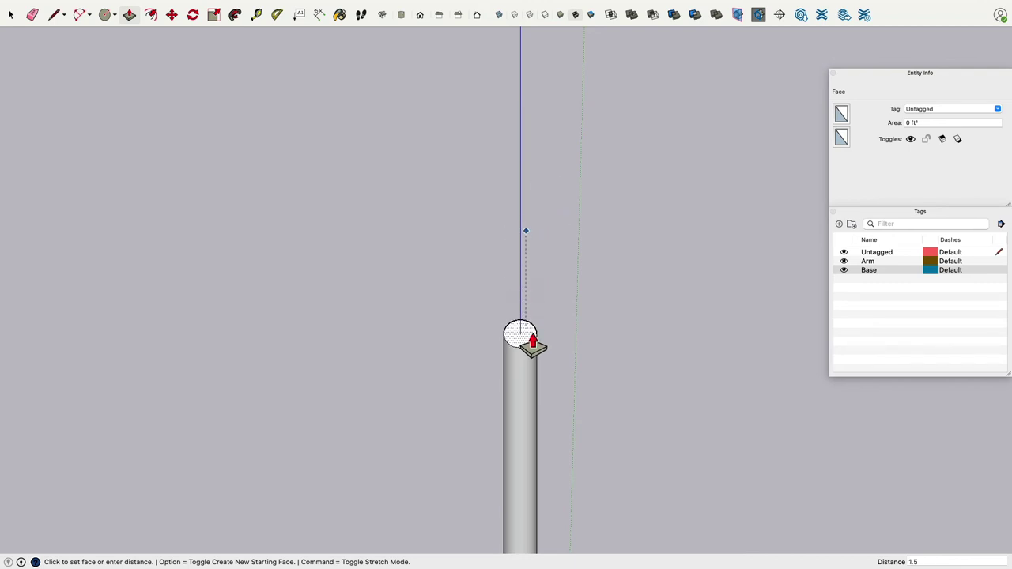
key(Return)
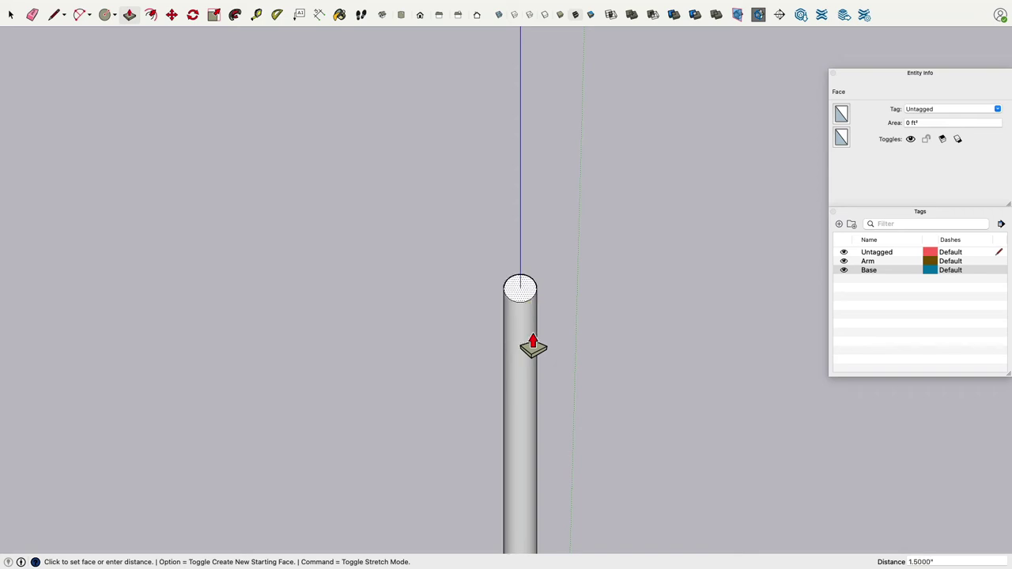
Select the whole tube and make it a group.
click(11, 15)
triple_click(534, 338)
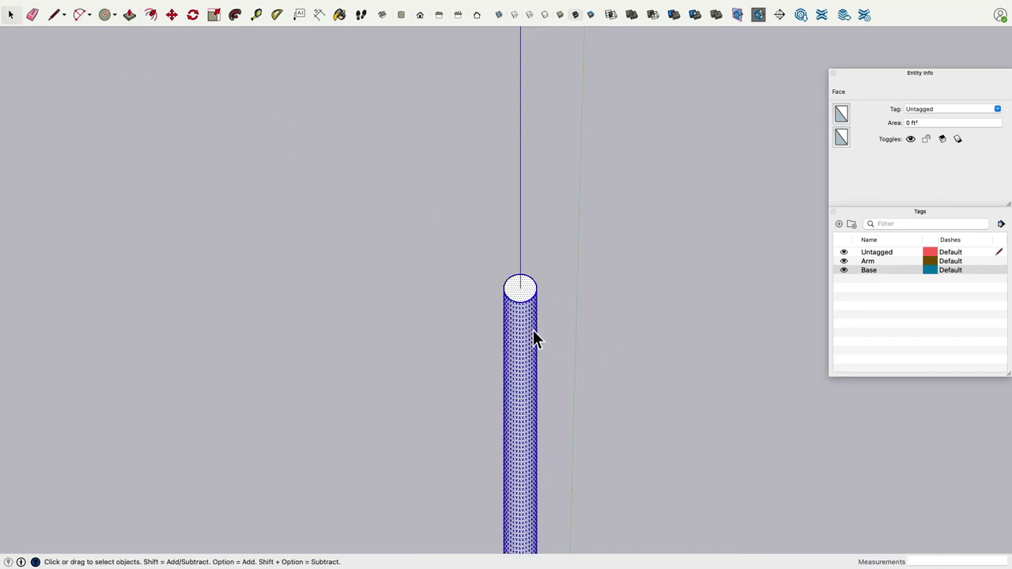
right_click(527, 326)
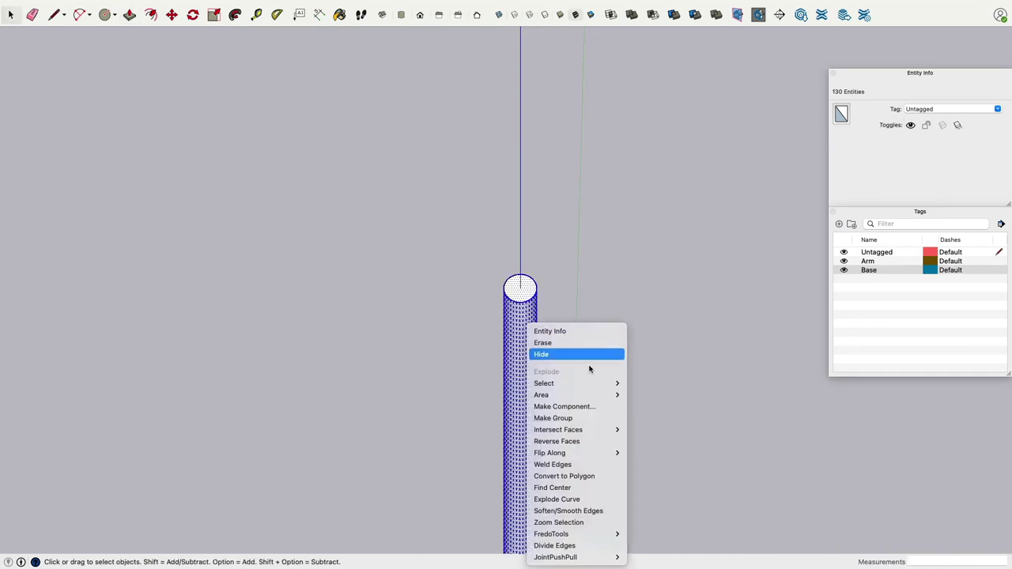
click(585, 418)
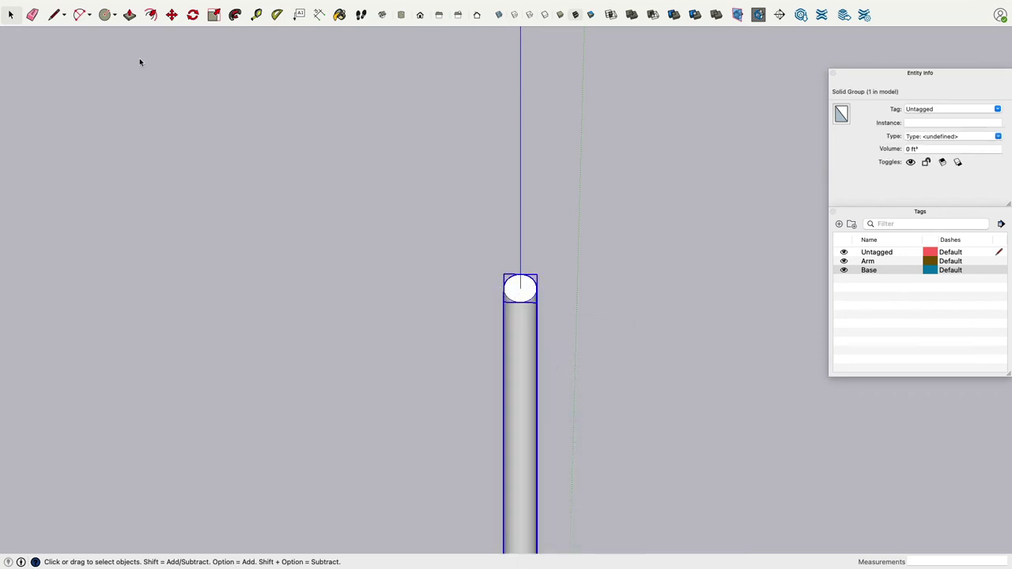
Draw a 0.3-inch-radius, 32-segment circle on the tube top.
click(104, 16)
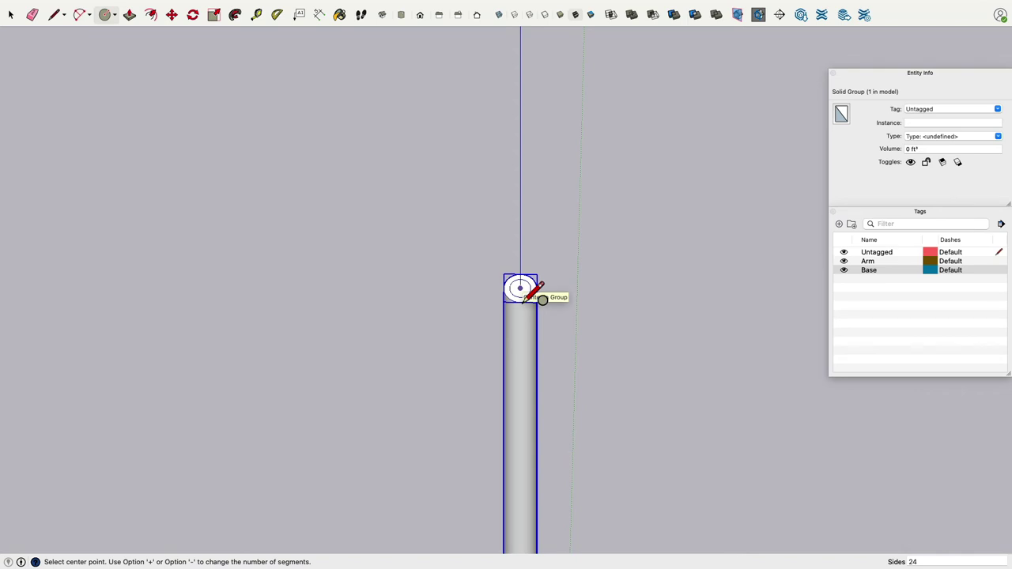
scroll(525, 300, up, 2)
scroll(525, 296, down, 1)
click(520, 286)
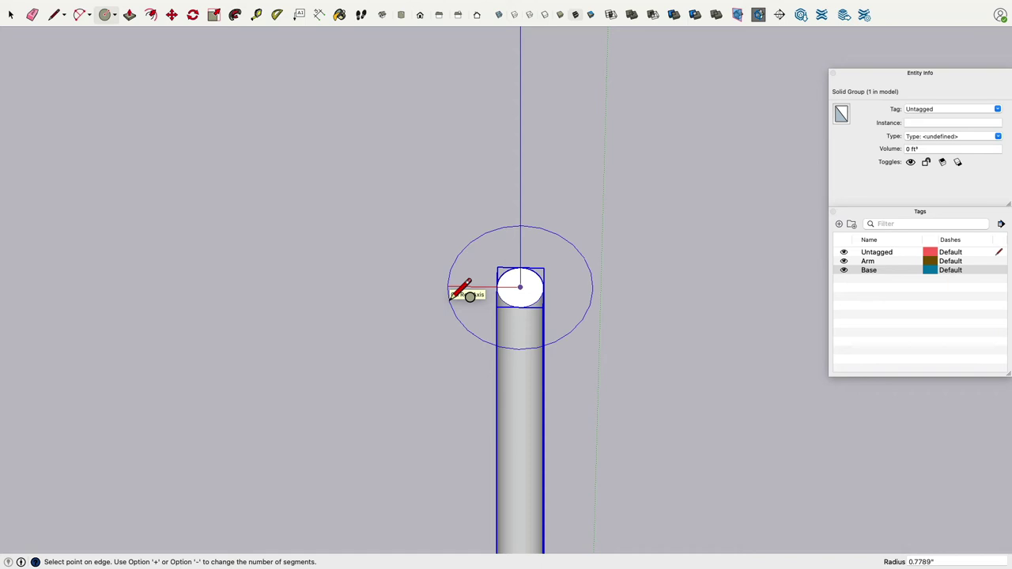
text(.3)
key(Return)
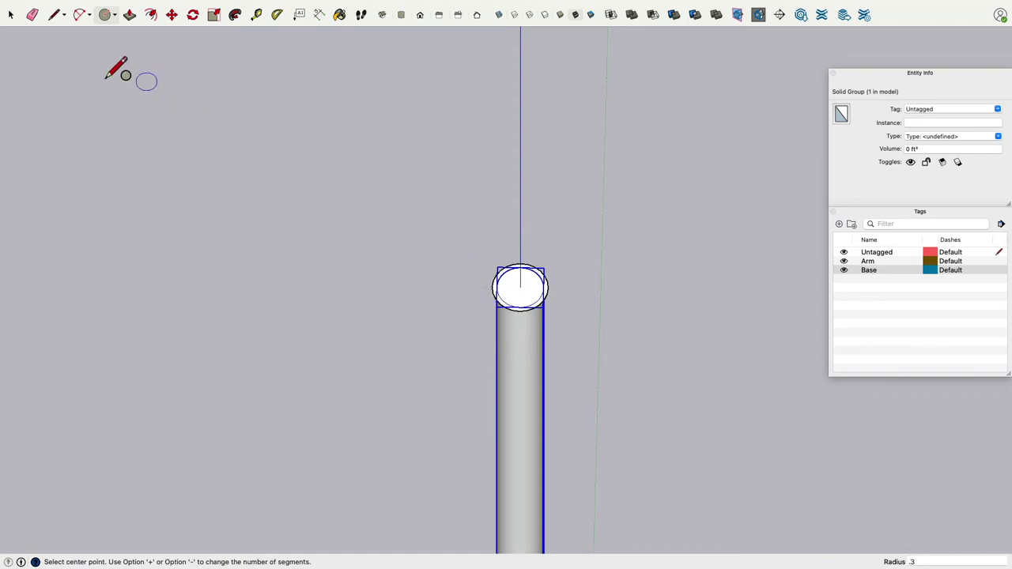
click(10, 14)
scroll(535, 313, up, 2)
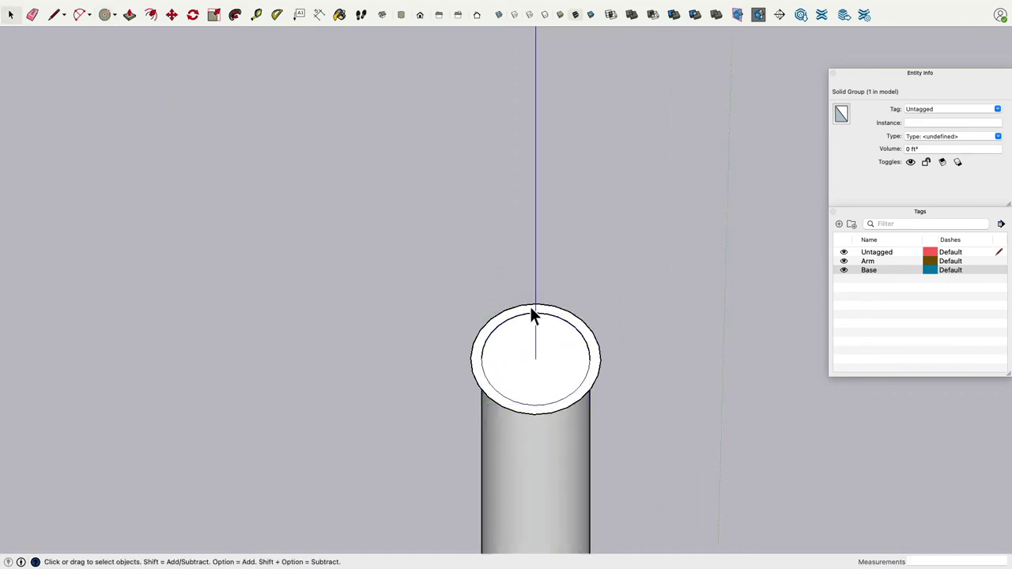
click(530, 309)
click(931, 139)
text(32)
Push/Pull the circle 1.5 inches, group it, and select it with the tube group.
click(130, 14)
click(522, 364)
text(1.5)
key(Return)
click(12, 15)
triple_click(563, 298)
right_click(556, 289)
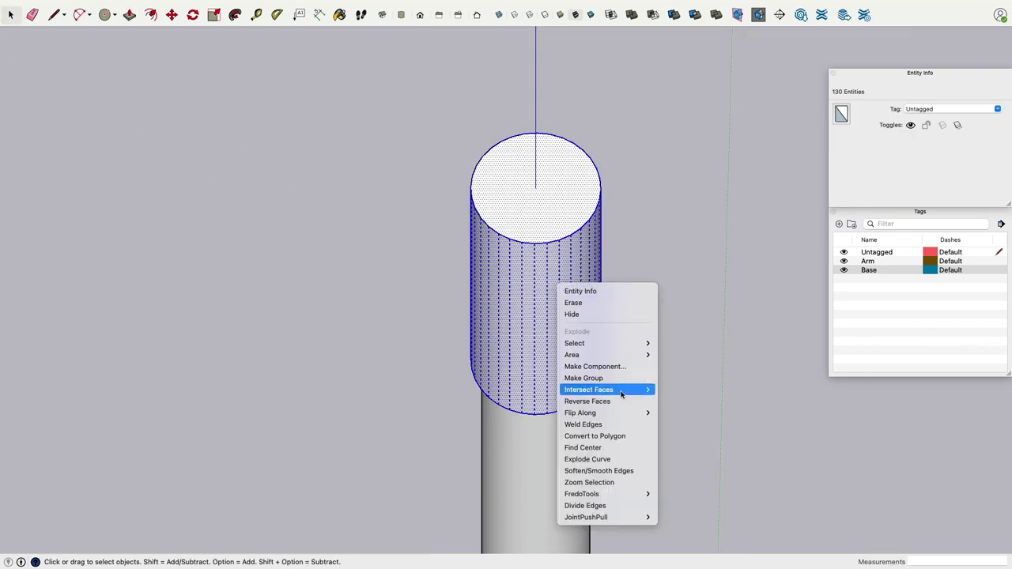
click(605, 378)
shift+click(594, 419)
scroll(666, 280, down, 10)
Assign the Arm tag to both the tube and collar groups.
scroll(672, 411, up, 5)
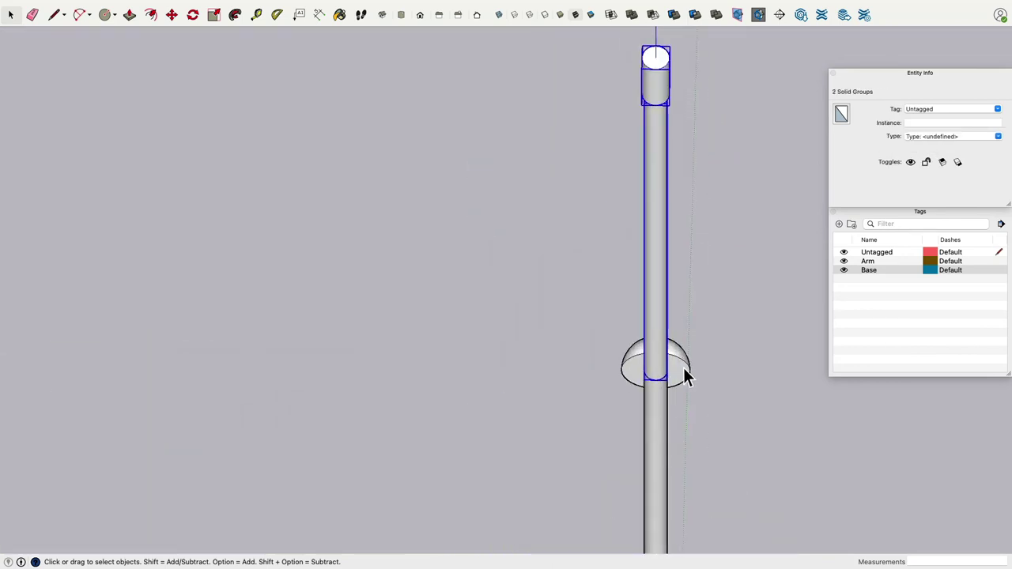
middle_drag(611, 389, 786, 271)
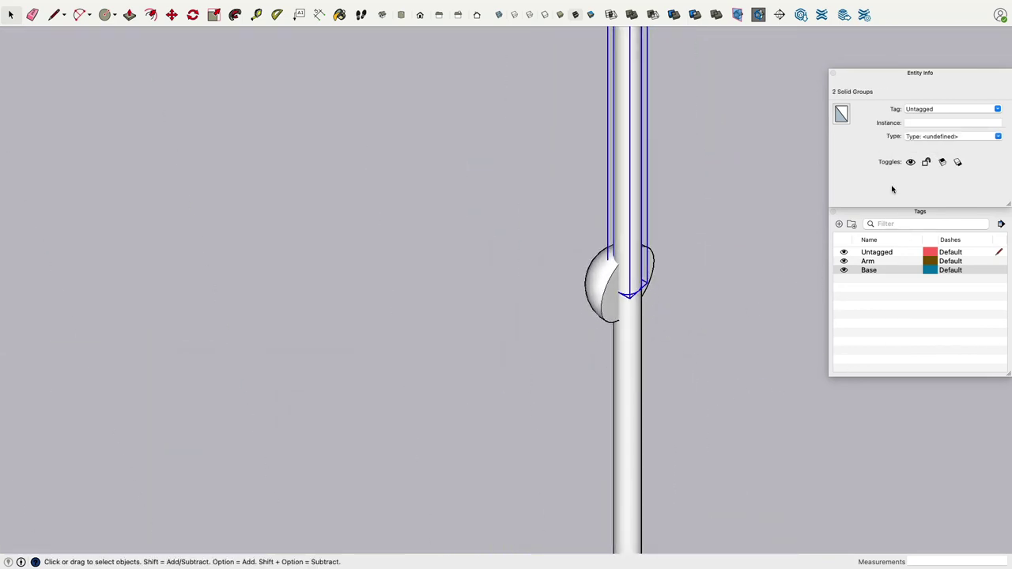
click(997, 111)
click(917, 130)
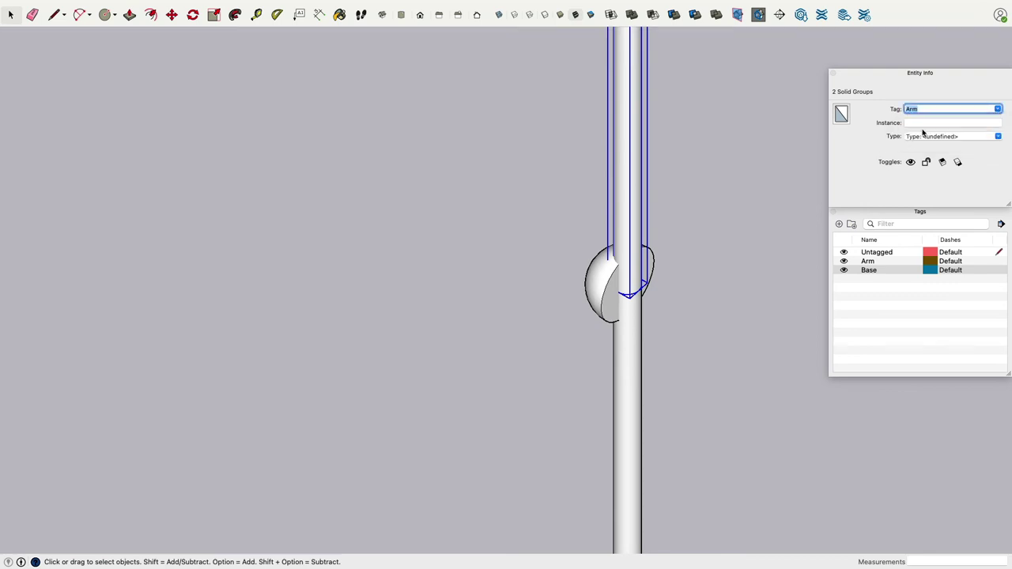
Hide the Base tag and orbit around to inspect the arm and its joint disc.
click(843, 270)
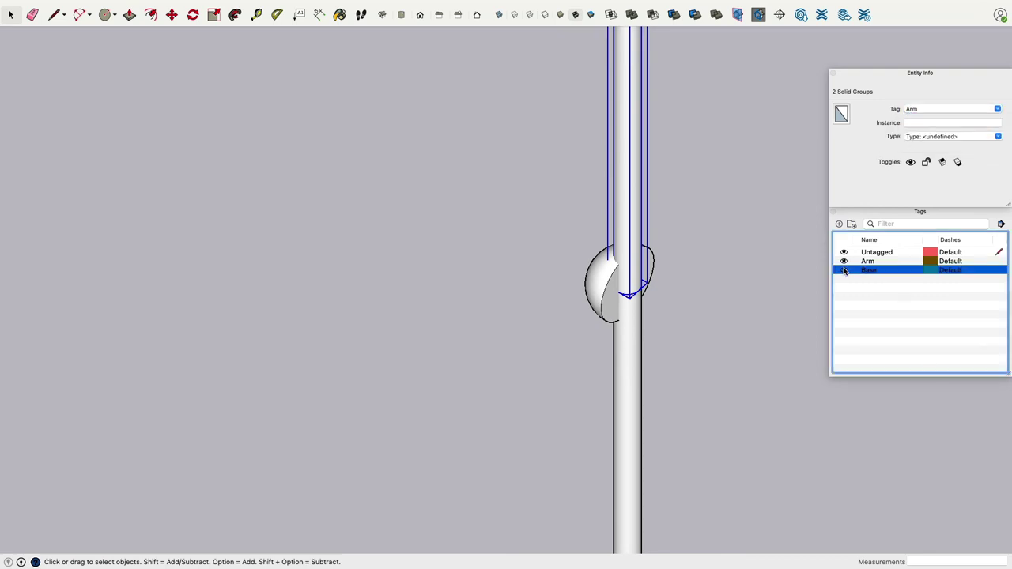
middle_drag(741, 377, 664, 213)
click(674, 313)
scroll(672, 315, down, 3)
click(650, 201)
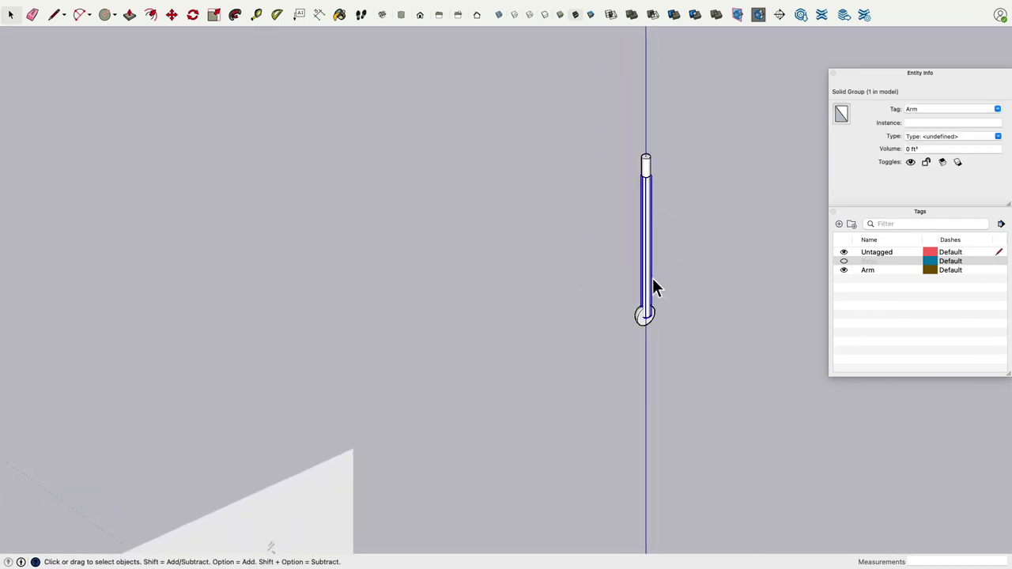
click(636, 321)
click(562, 253)
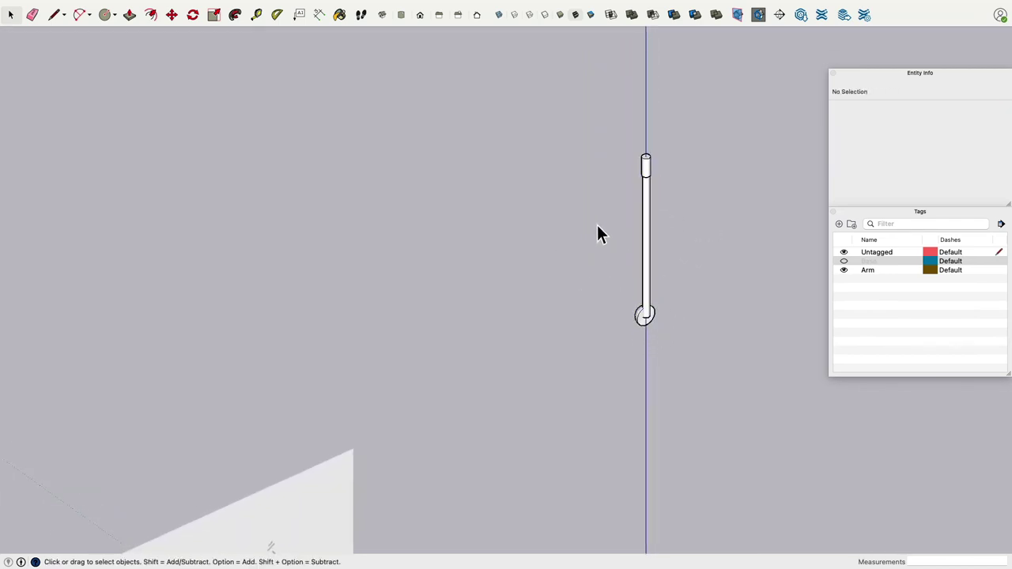
scroll(664, 271, up, 3)
scroll(664, 271, down, 3)
mouse_move(663, 268)
middle_down()
mouse_move(357, 384)
mouse_move(685, 298)
mouse_move(551, 241)
mouse_move(656, 198)
mouse_move(642, 234)
middle_up()
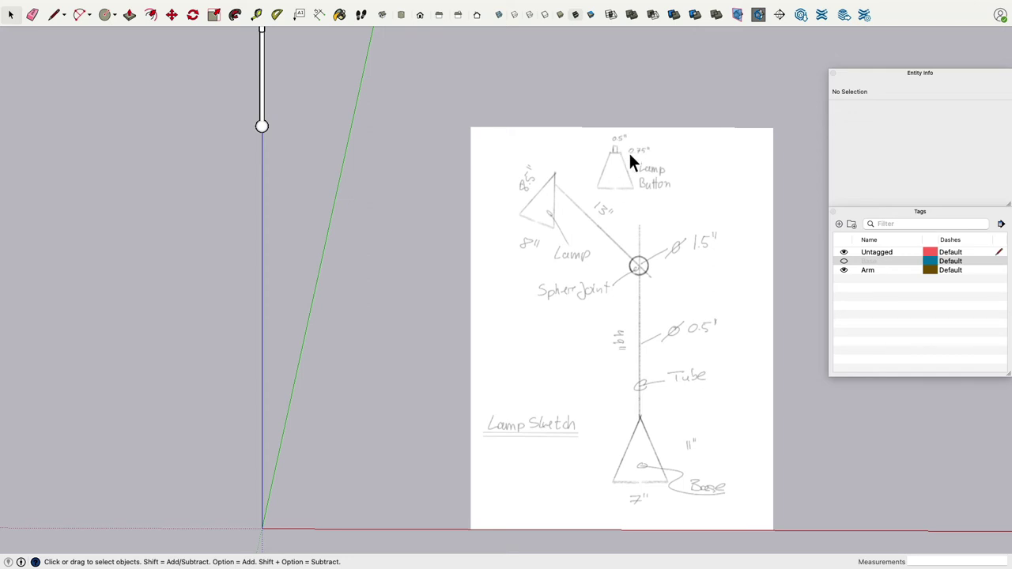
Go to the Front view and pan and zoom over the lamp sketch beside the arm.
scroll(554, 173, up, 3)
scroll(551, 162, down, 4)
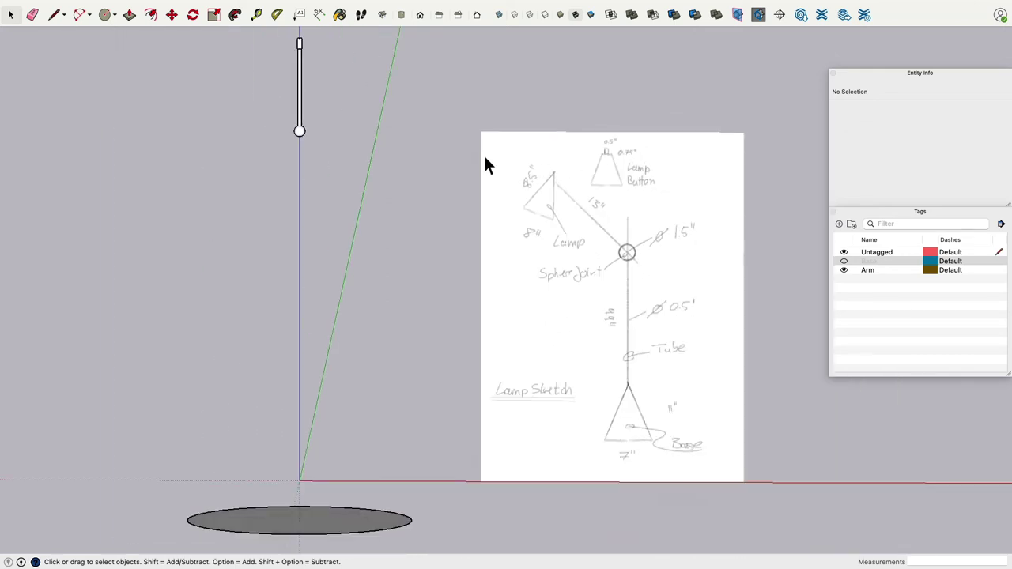
click(421, 17)
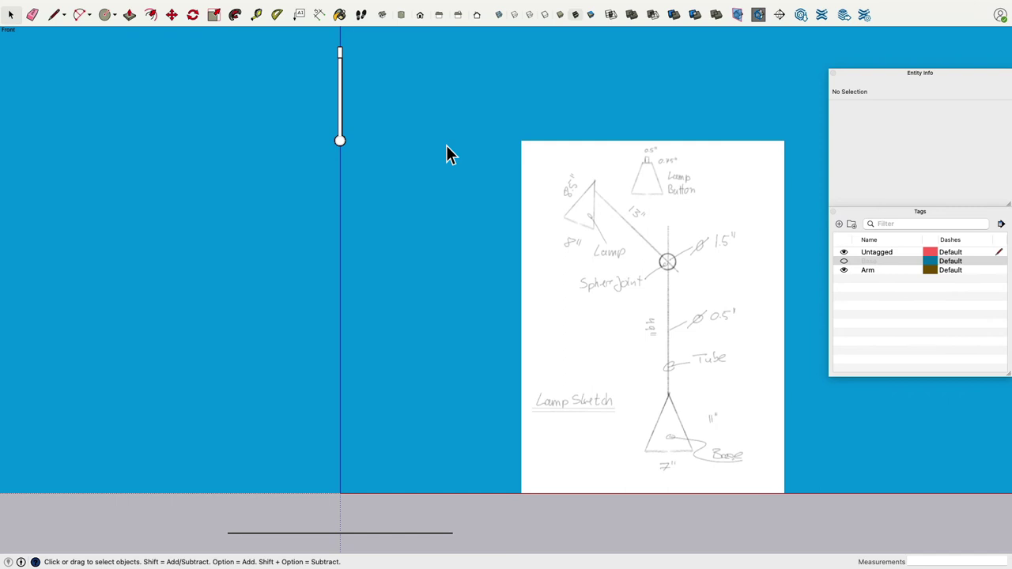
shift+middle_drag(376, 211, 424, 218)
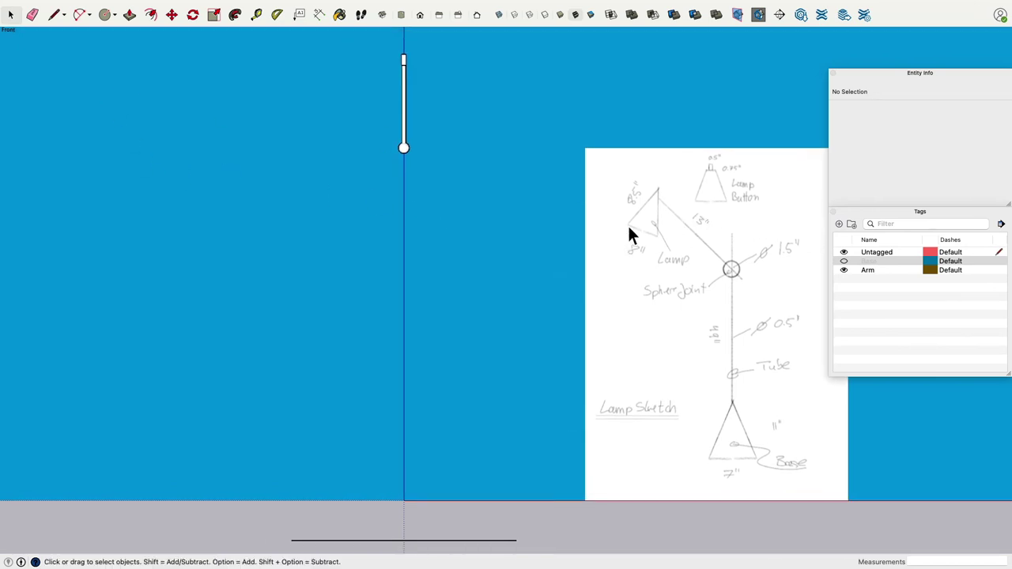
scroll(711, 178, up, 5)
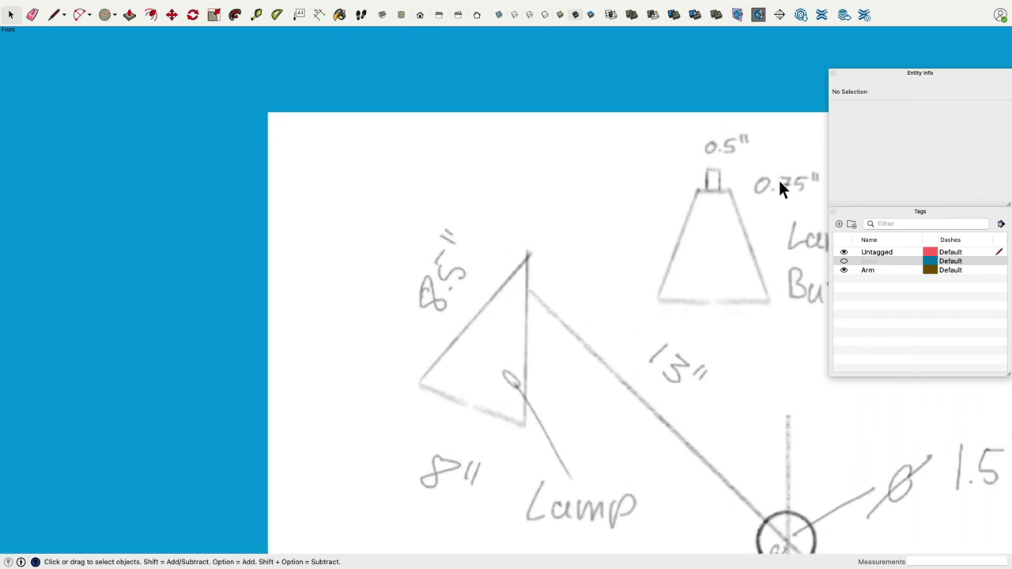
scroll(688, 182, down, 5)
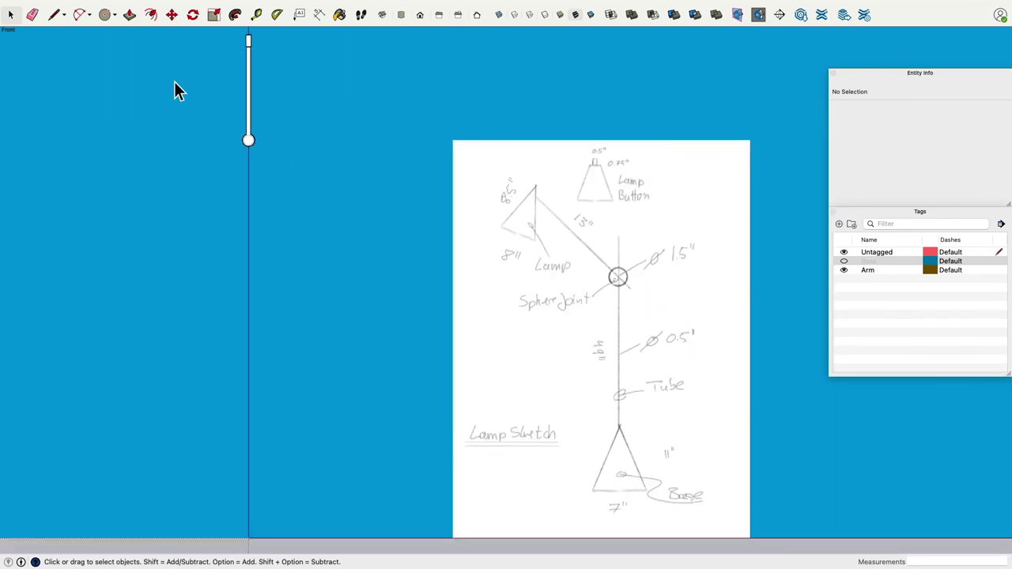
Draw an 8.5-inch vertical line up the blue axis from the origin.
click(54, 16)
shift+middle_drag(300, 320, 313, 287)
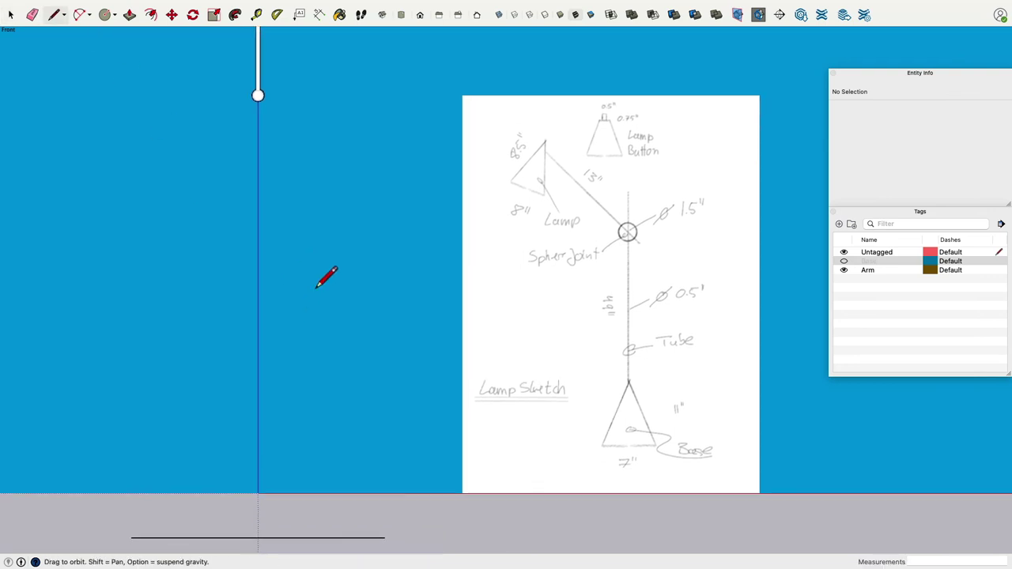
click(258, 496)
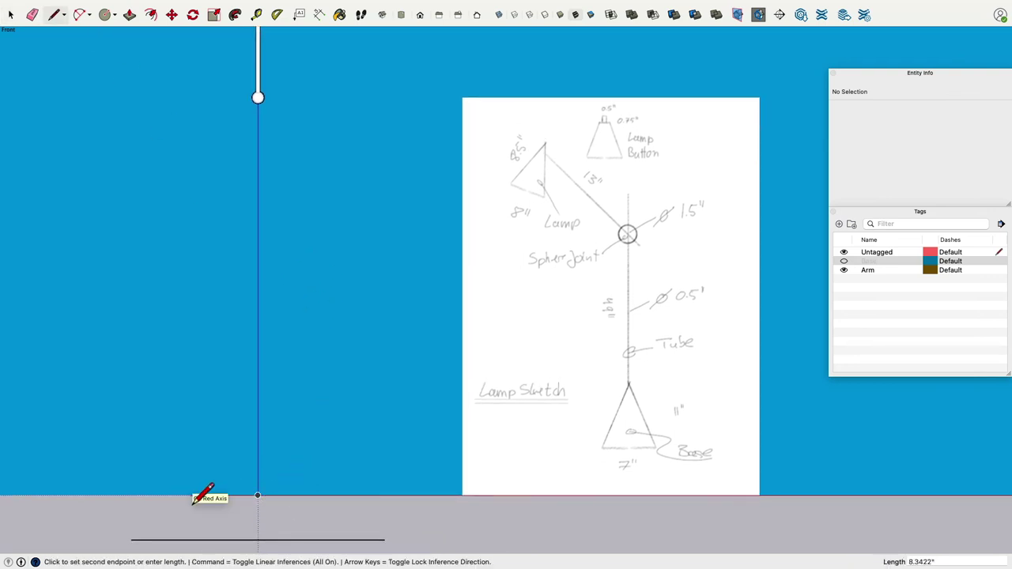
key(Escape)
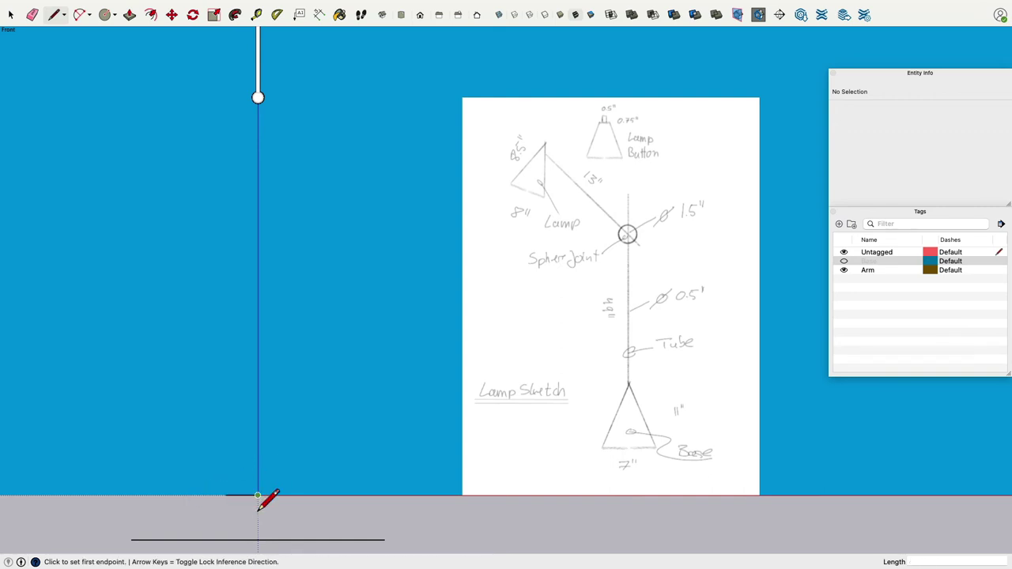
click(257, 496)
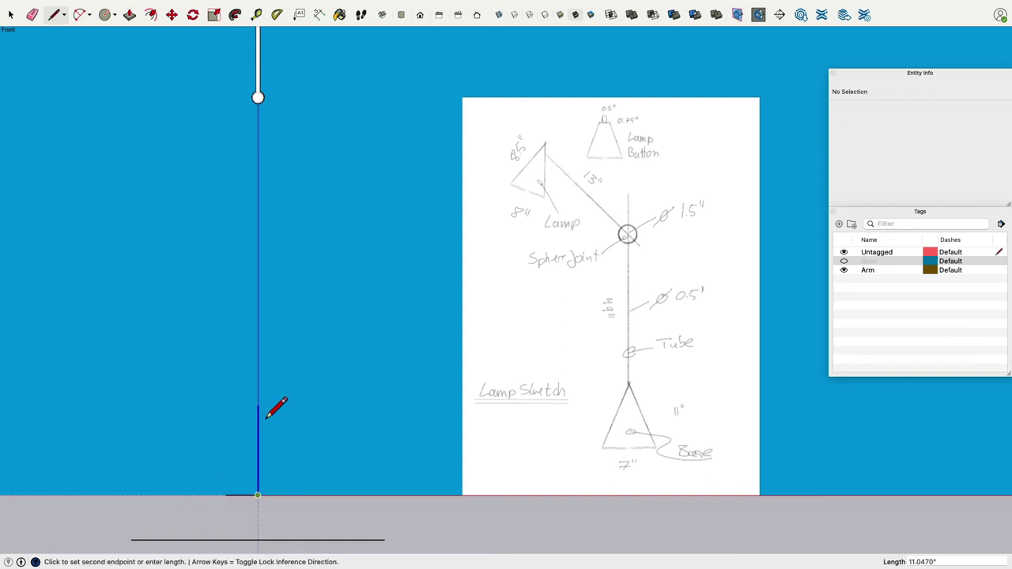
text(8.5)
key(Return)
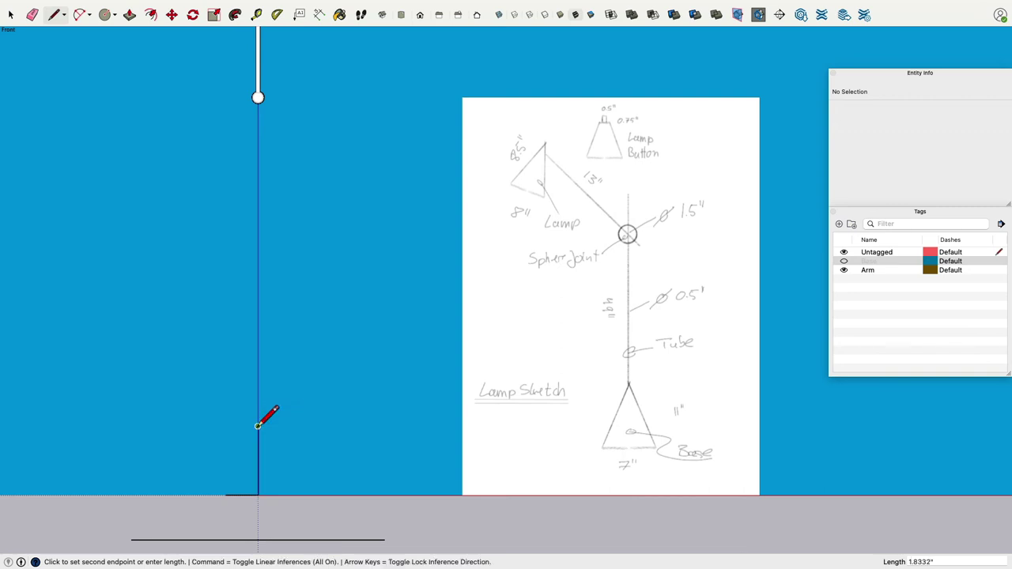
Add a 0.75-inch downward step and close the outline into a triangular face.
scroll(248, 431, down, 2)
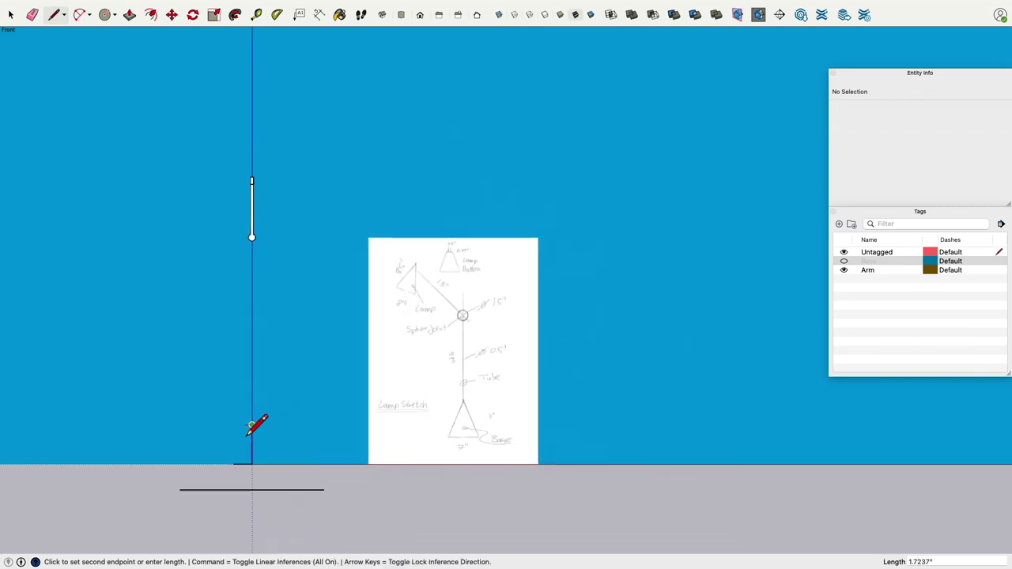
scroll(249, 432, up, 5)
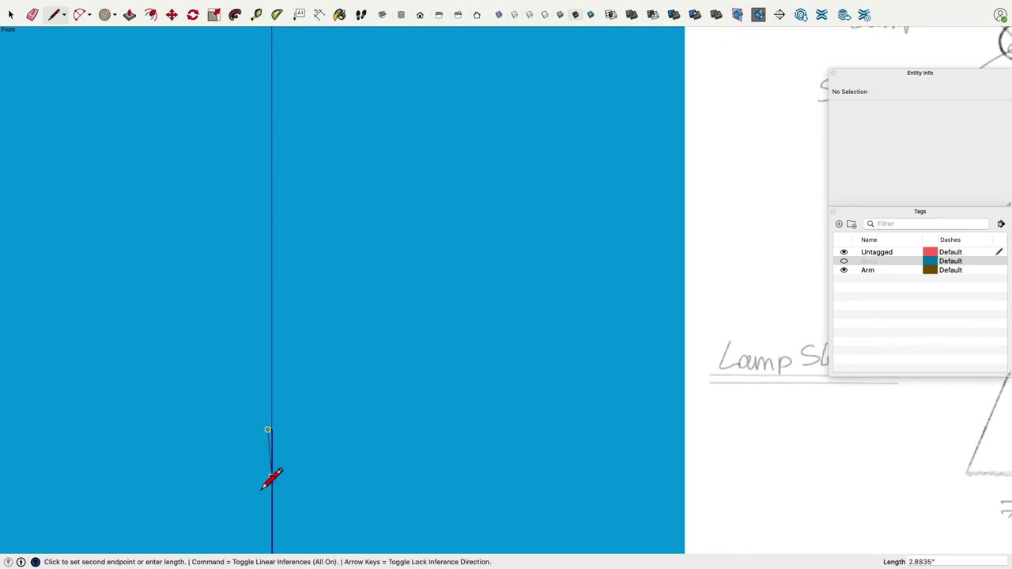
key(Up)
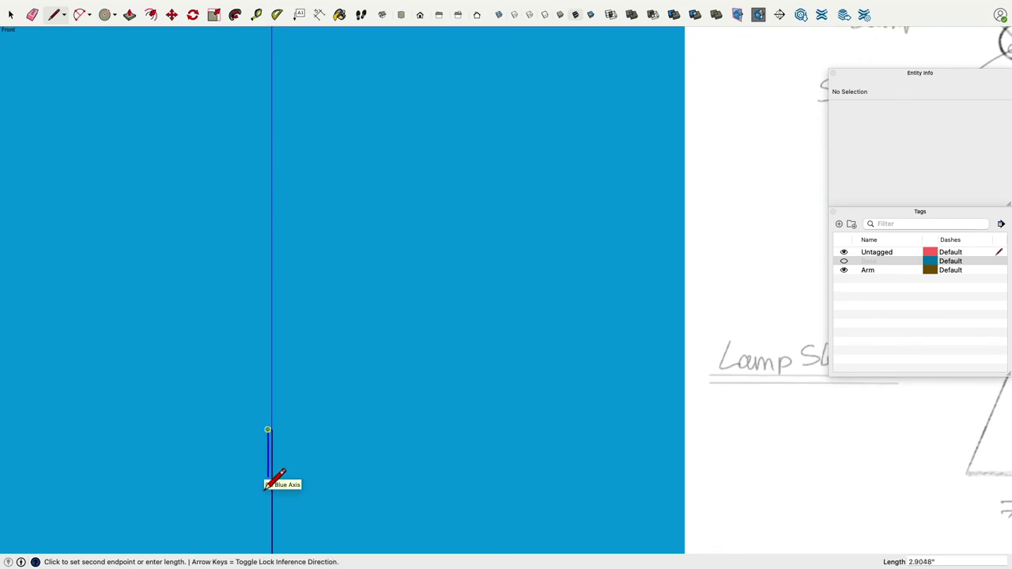
text(.75)
key(Return)
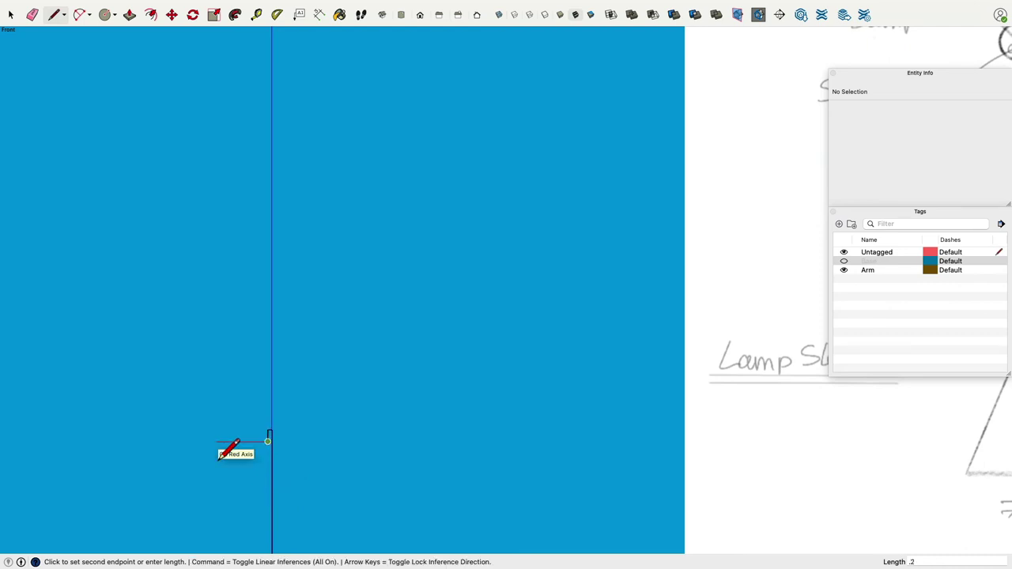
scroll(223, 454, down, 3)
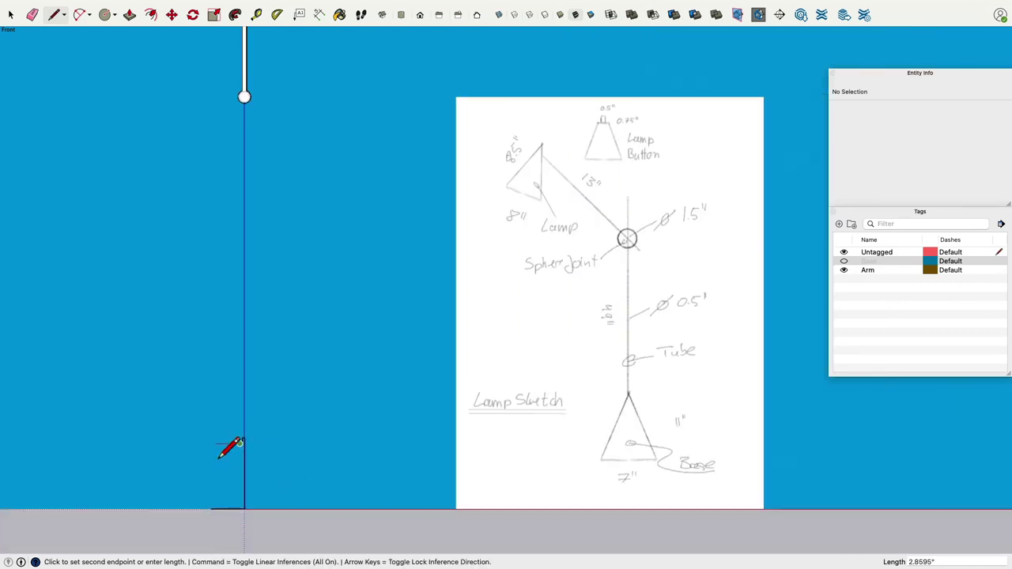
click(219, 509)
middle_drag(243, 418, 128, 529)
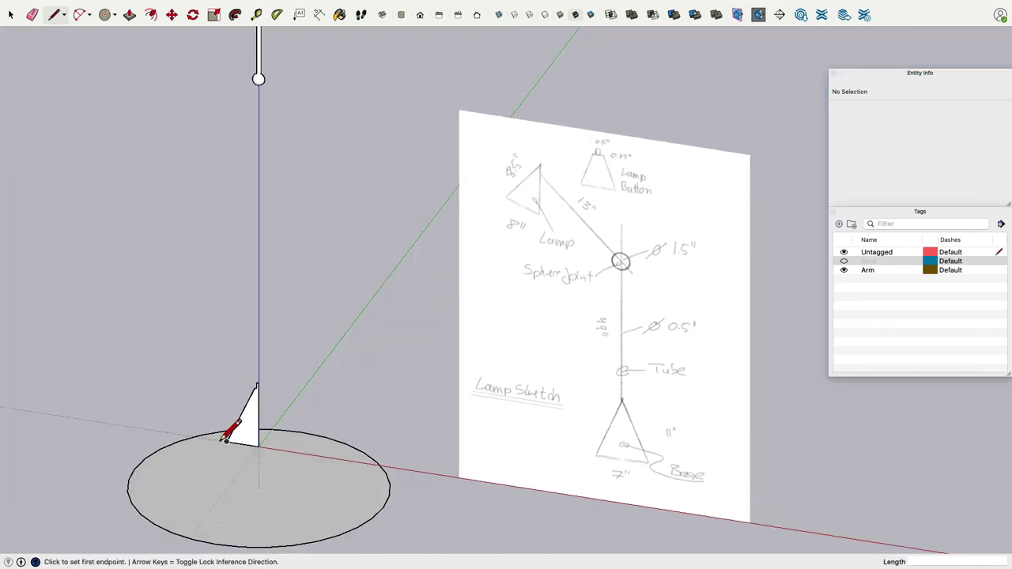
scroll(229, 435, up, 6)
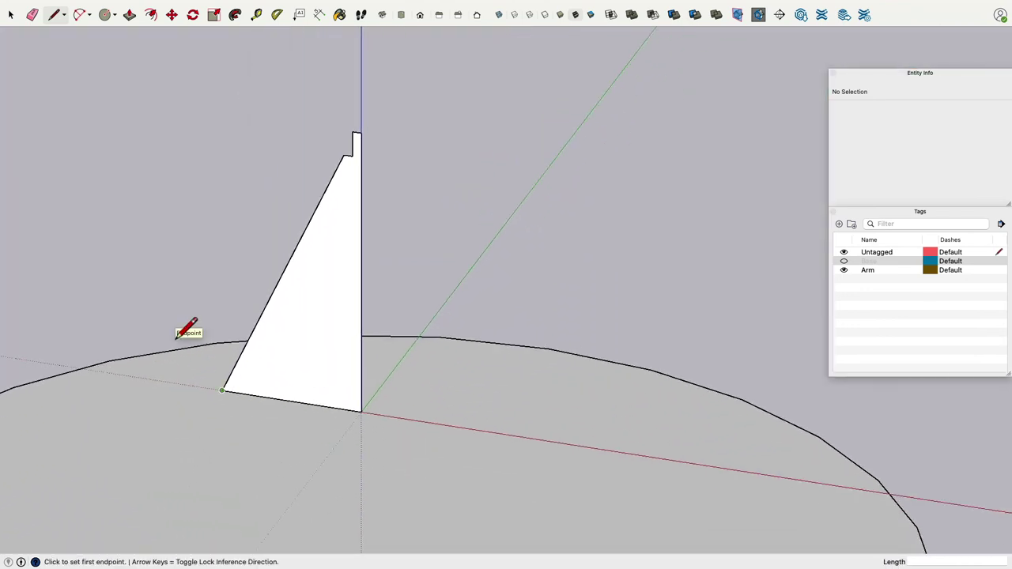
Switch to Finder and Quick Look the Lamp Shade.jpeg reference photo.
click(12, 16)
key(super+Tab)
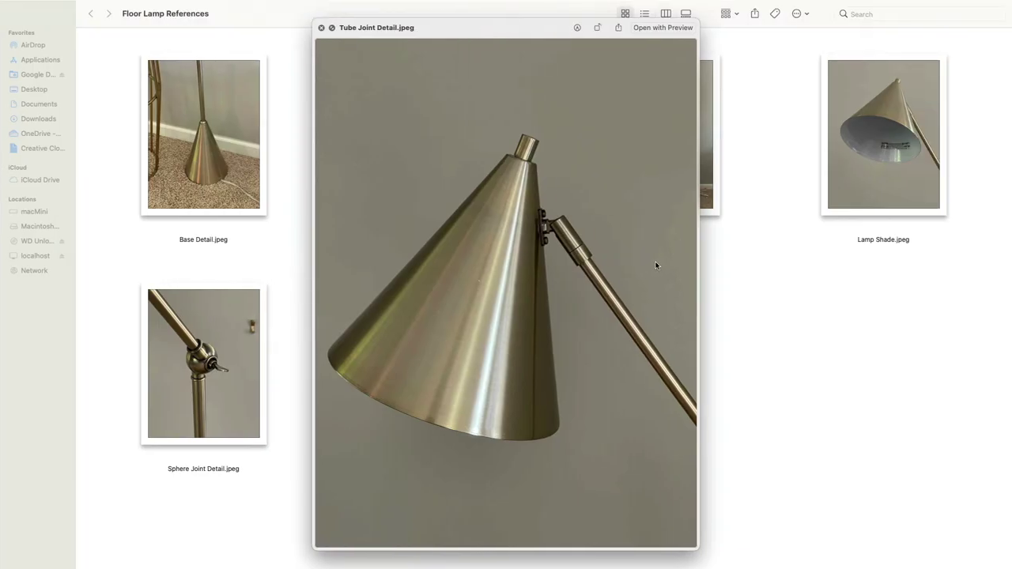
click(891, 141)
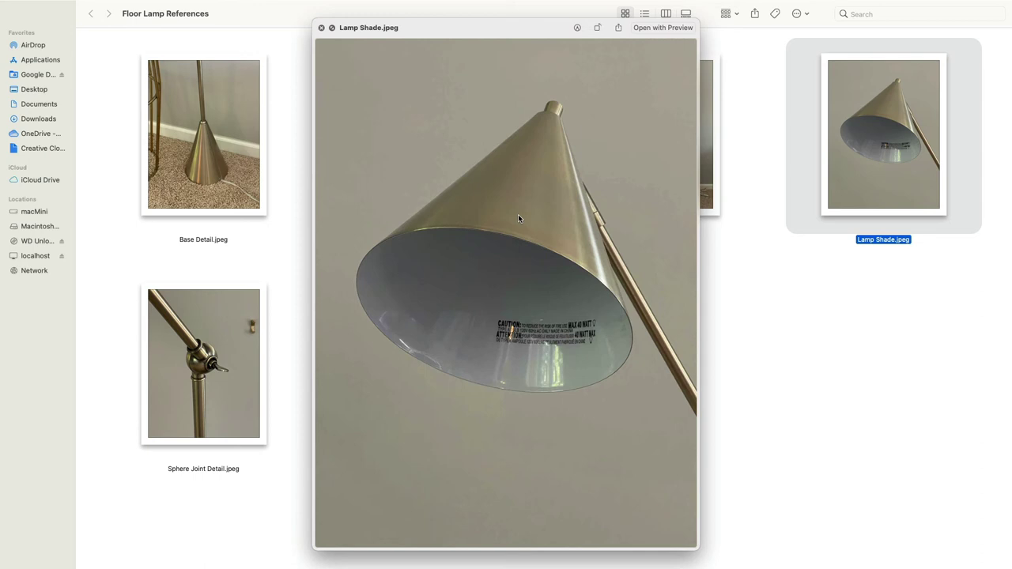
key(super+Tab)
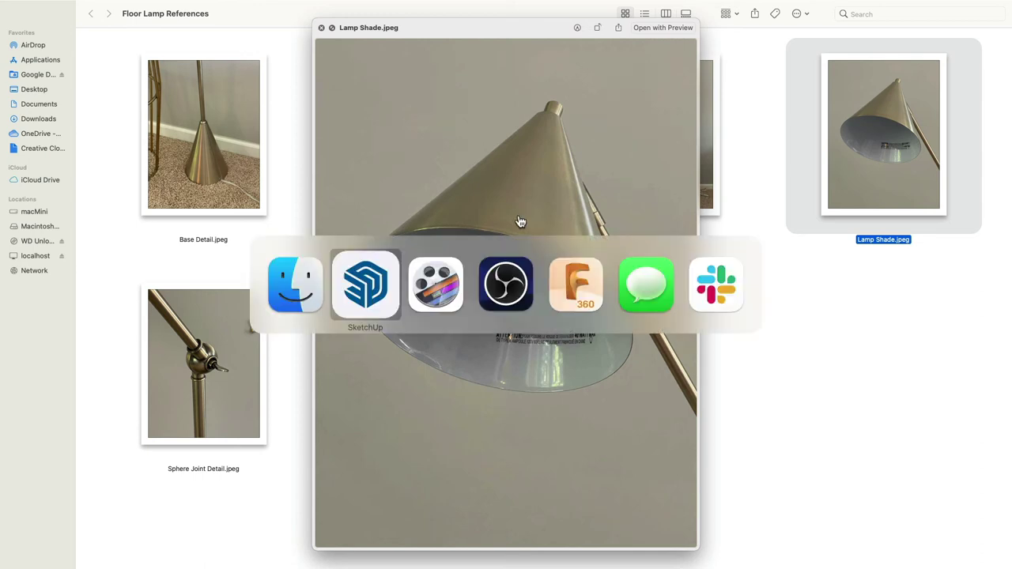
Back in SketchUp, offset the triangular face's outline 0.1 inch inward.
click(365, 274)
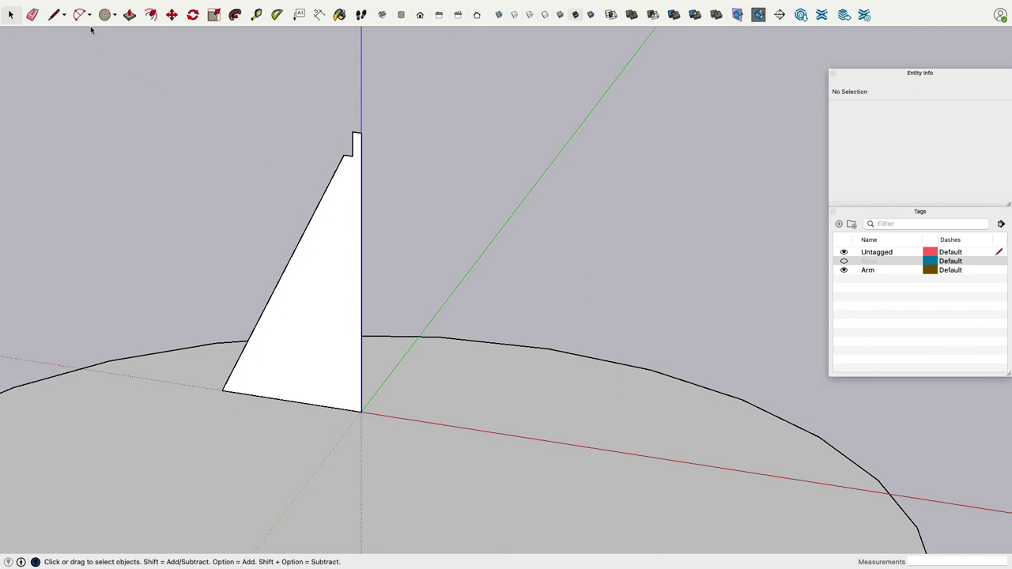
click(151, 15)
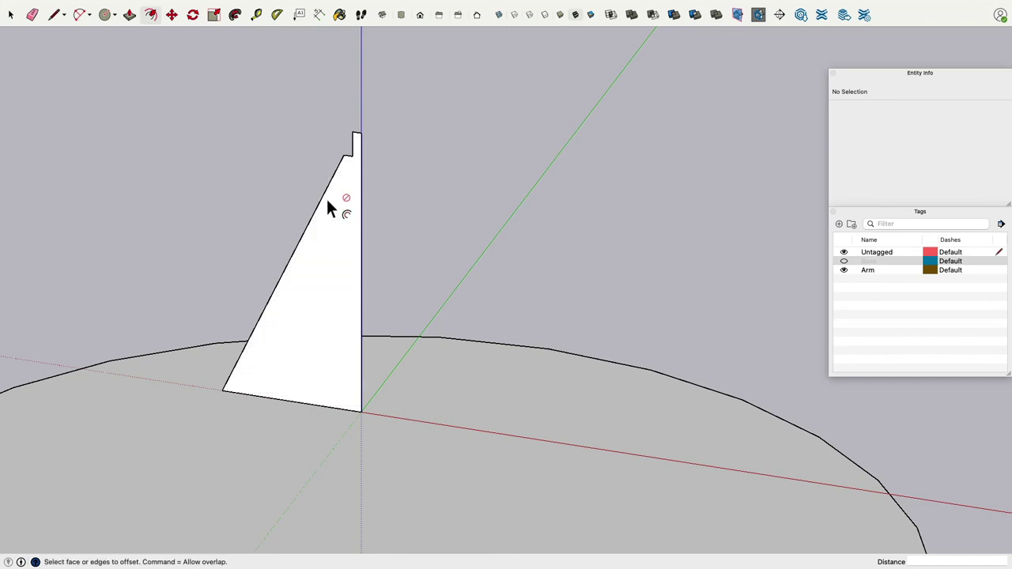
click(333, 209)
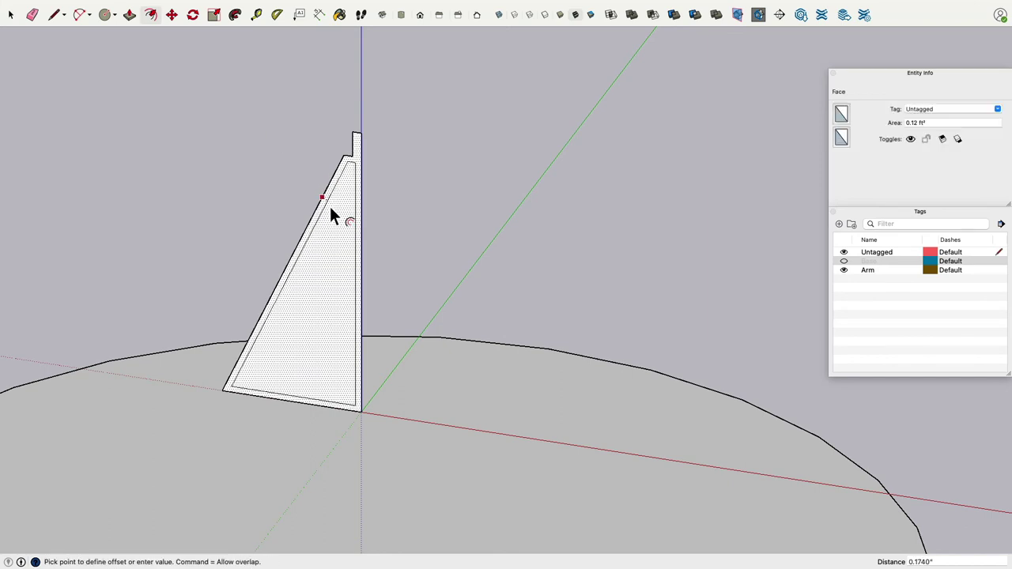
click(331, 210)
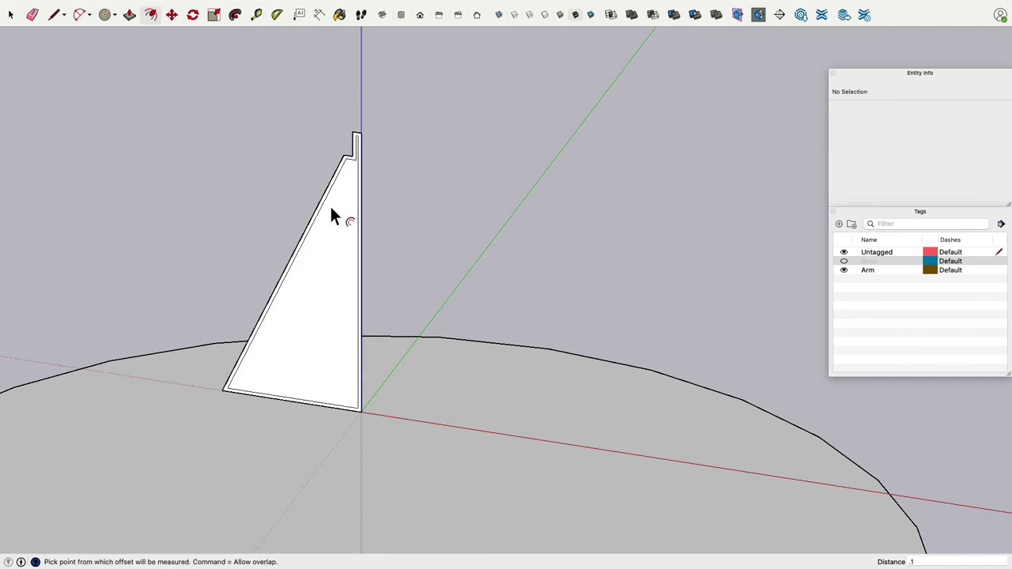
Erase the inner edges around the profile's top notch.
key(e)
scroll(417, 208, up, 5)
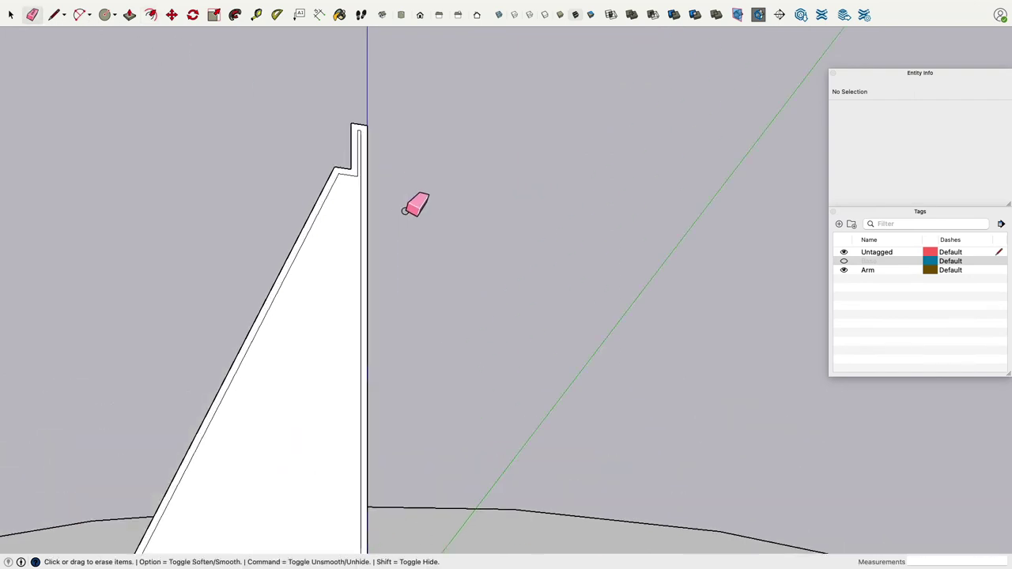
drag(336, 158, 337, 81)
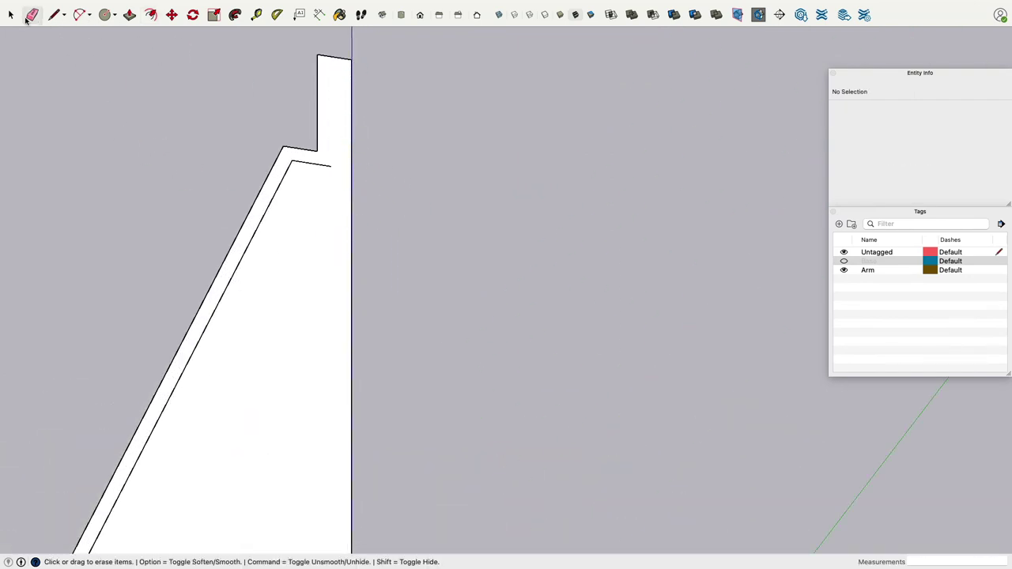
Move the inner edge's endpoint onto the outer edge and erase the triangle's inner bottom edge.
key(m)
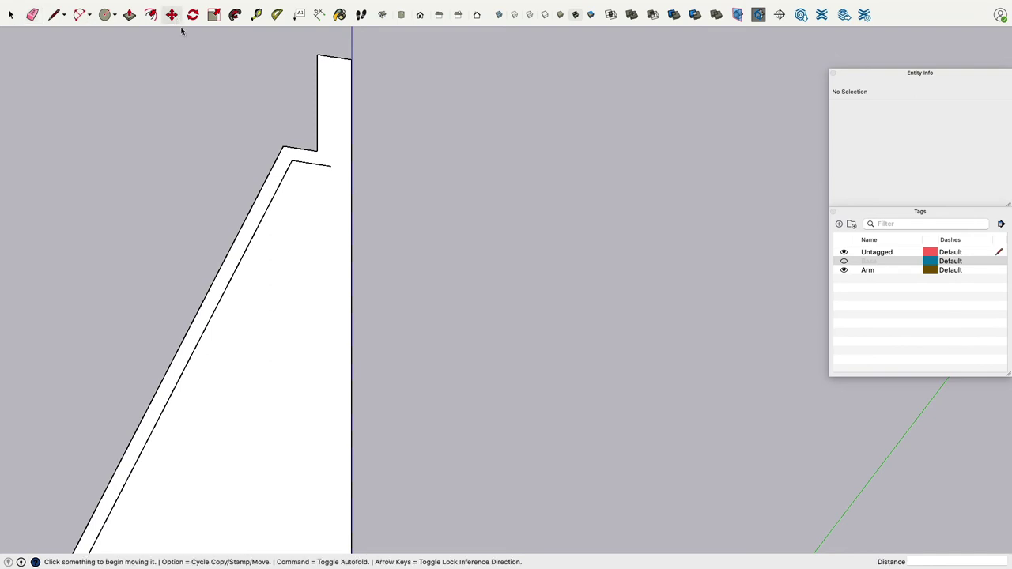
click(337, 173)
click(357, 177)
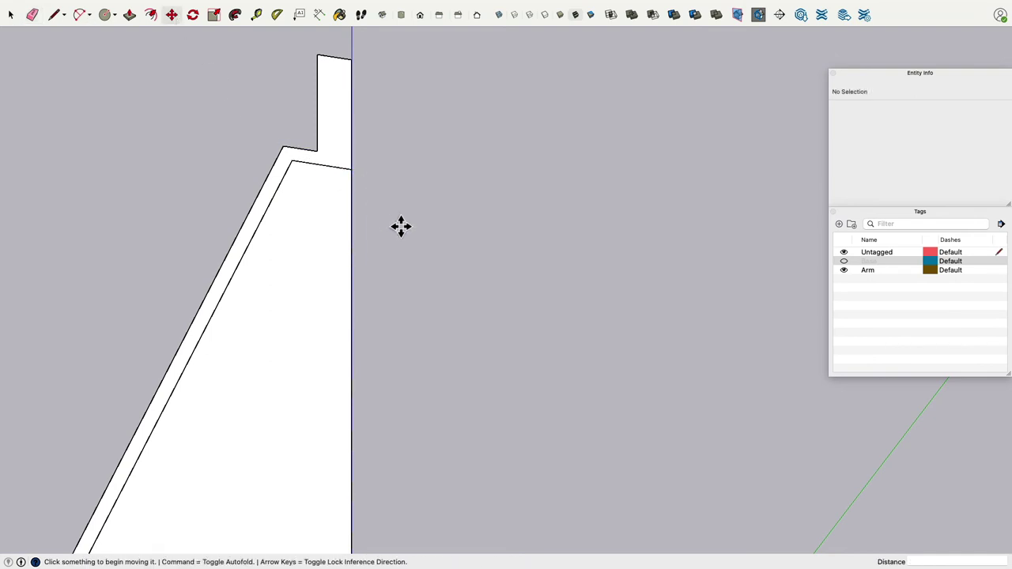
scroll(399, 229, down, 3)
scroll(346, 341, down, 3)
scroll(335, 278, up, 6)
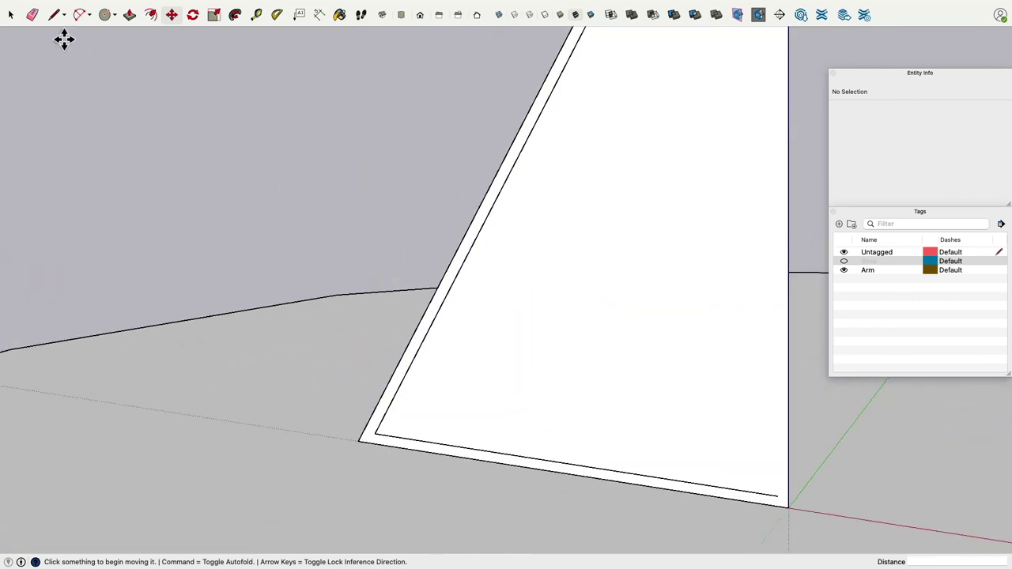
click(31, 14)
click(416, 440)
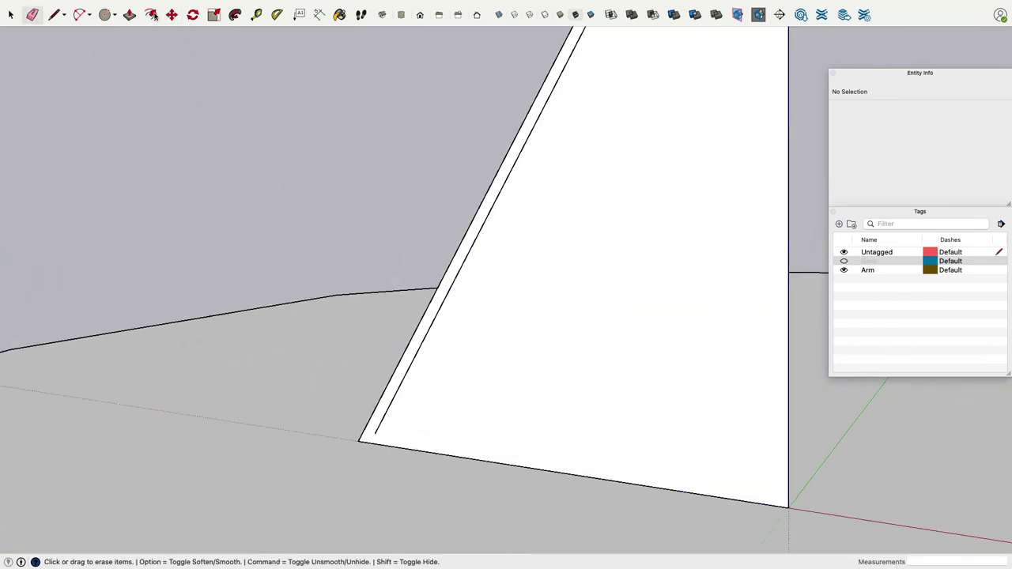
Snap the strip's lower inner corner to the outer bottom edge and draw a short closing edge.
click(171, 14)
scroll(384, 445, up, 3)
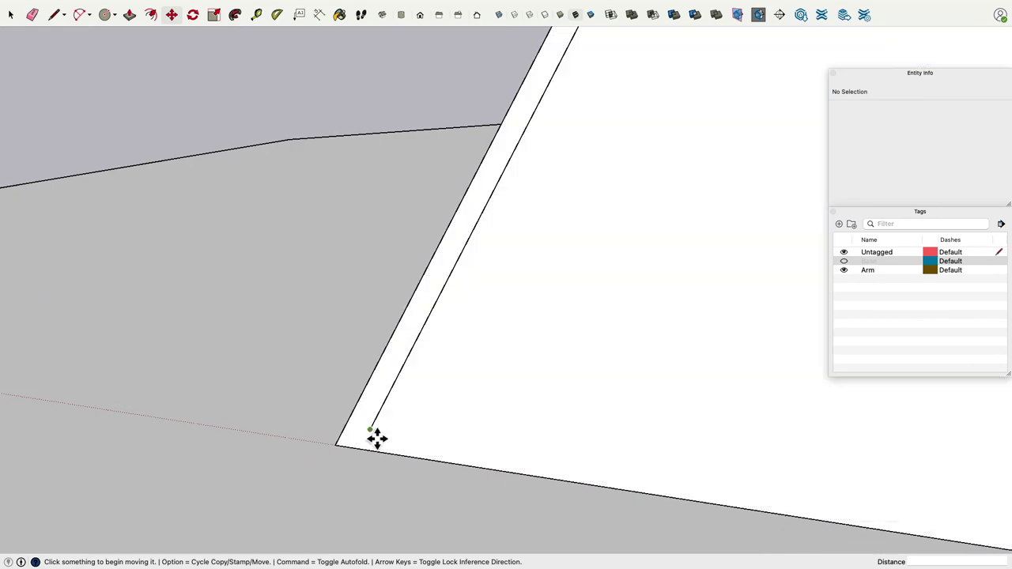
click(377, 437)
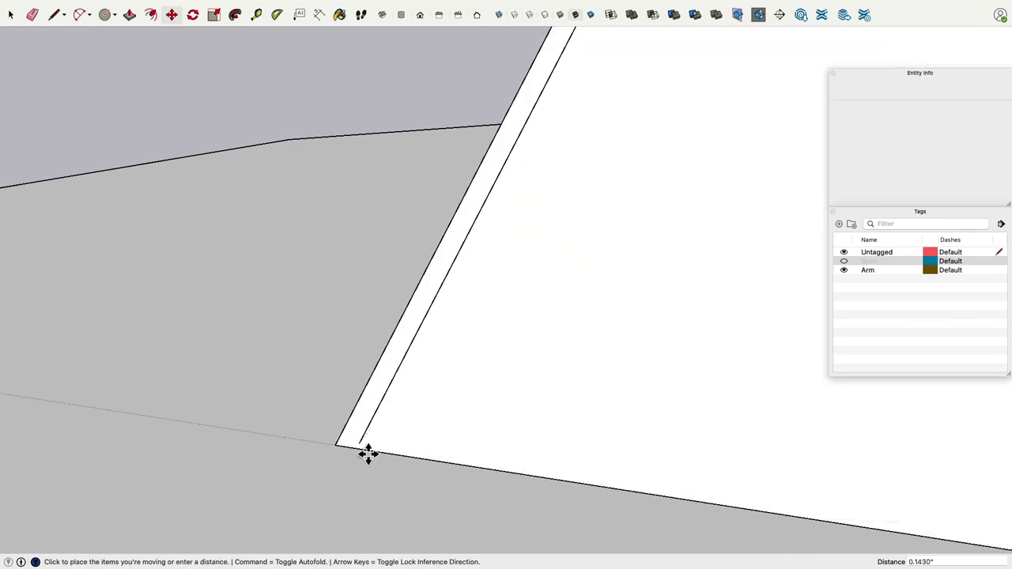
click(373, 431)
click(54, 14)
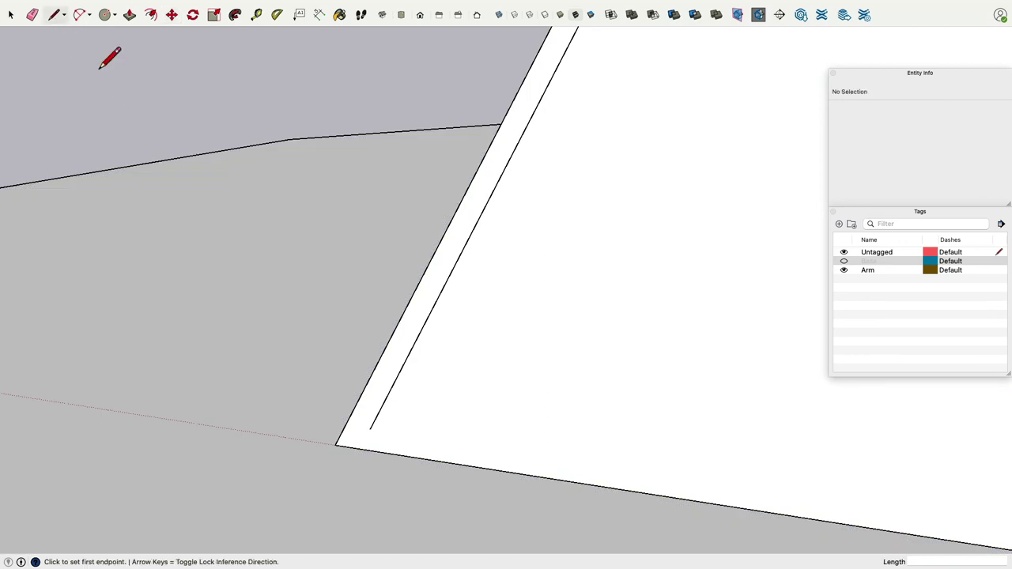
click(371, 431)
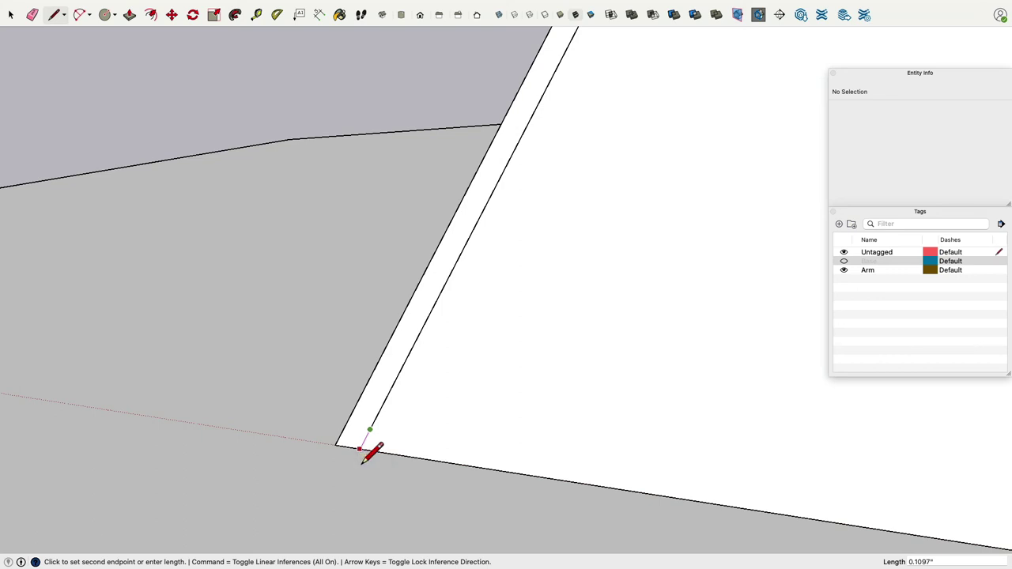
click(363, 453)
scroll(419, 407, down, 3)
scroll(427, 402, down, 2)
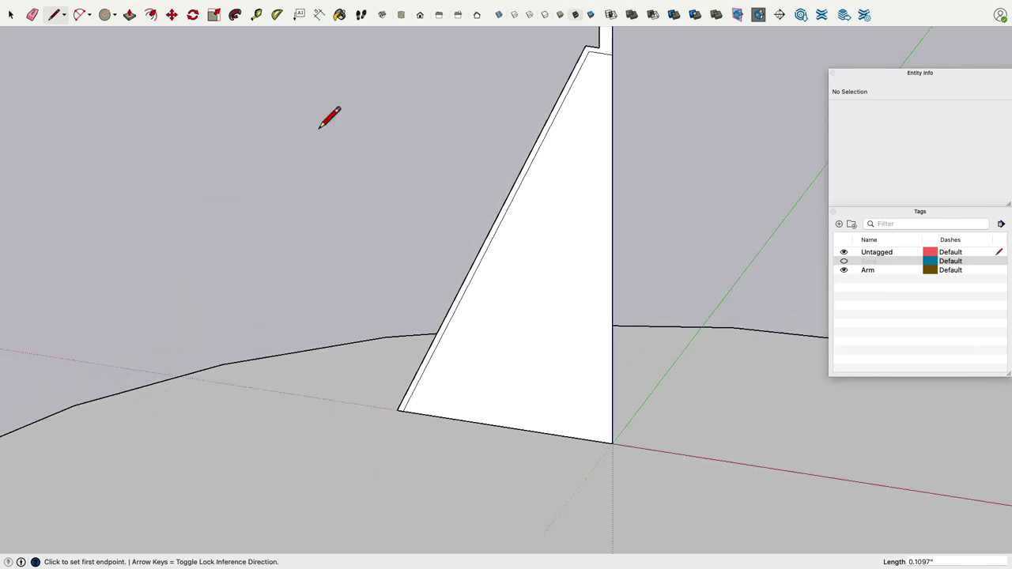
Erase the triangle's bottom and right edges, then undo to restore the triangular face.
click(33, 14)
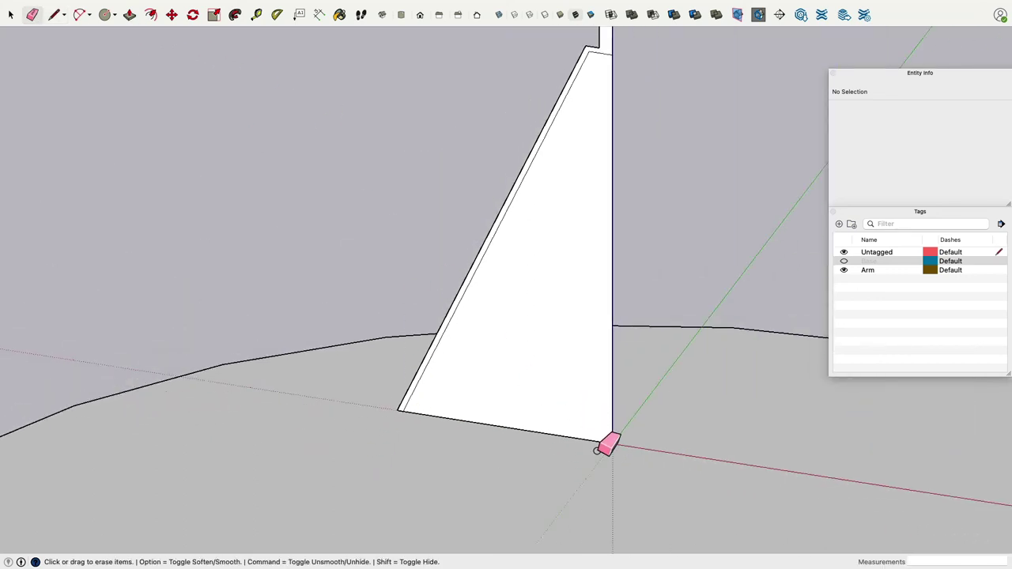
mouse_move(627, 430)
mouse_down()
mouse_move(614, 448)
mouse_move(664, 385)
mouse_up()
scroll(664, 384, down, 2)
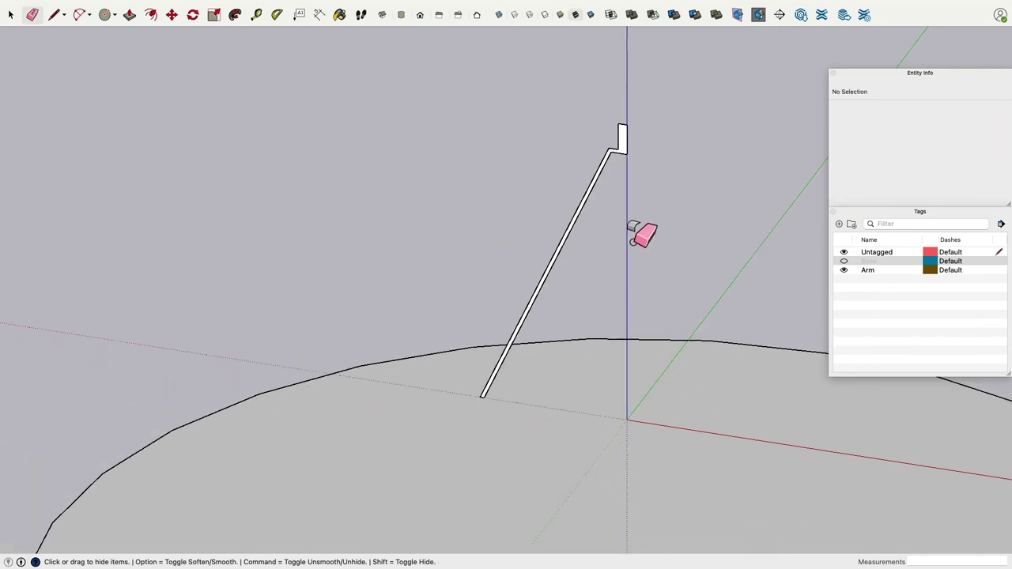
shift+middle_drag(633, 230, 593, 253)
key(super+z)
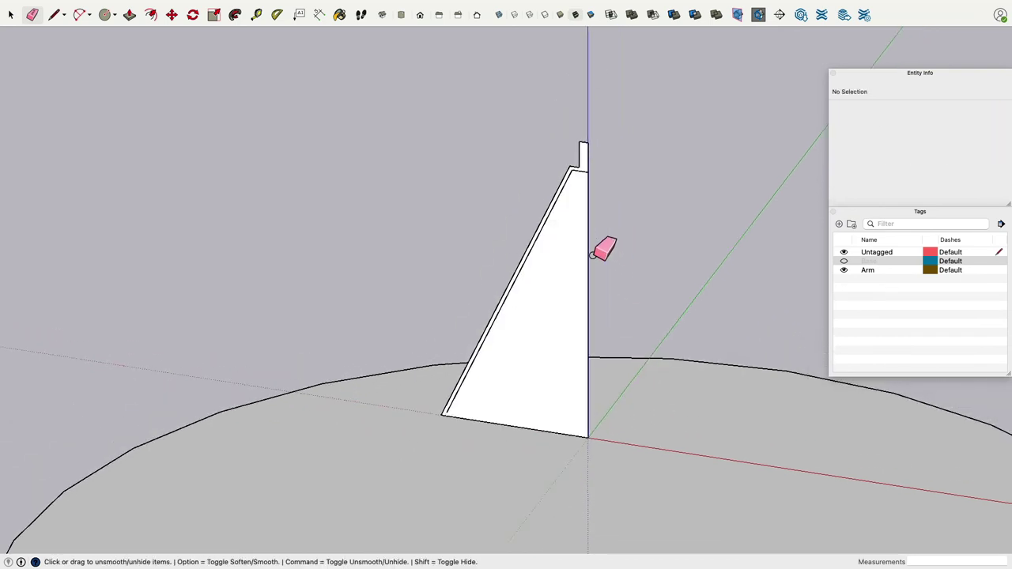
key(super)
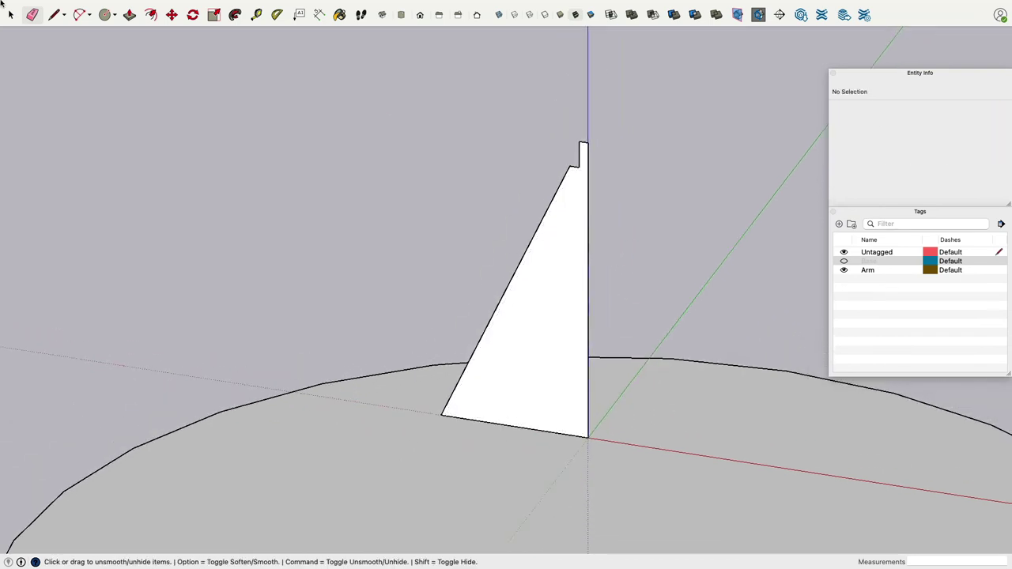
Add Tape Measure guides 0.25" inside the sloped edge and 0.1" below the notch corner.
key(t)
scroll(316, 39, up, 3)
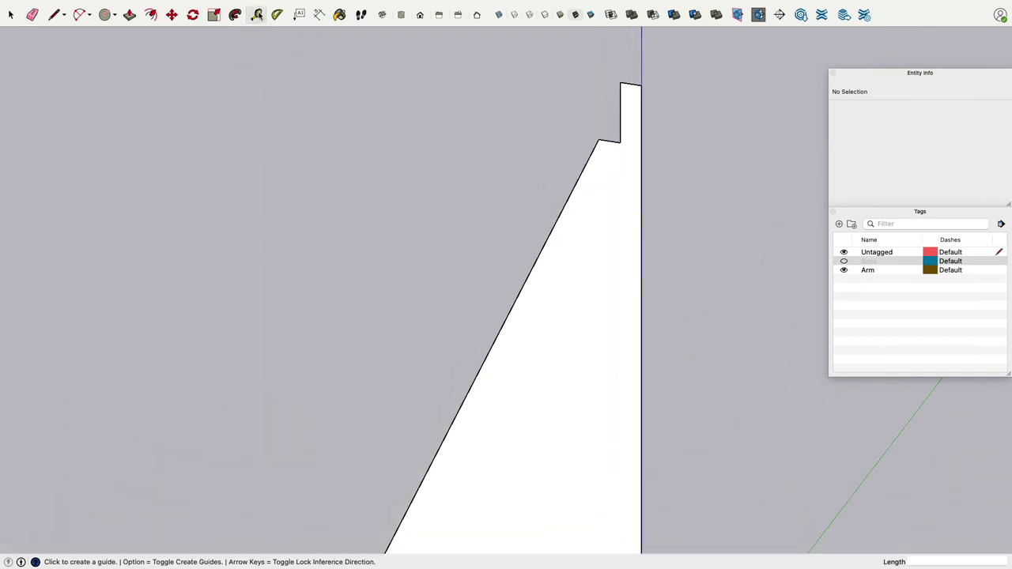
click(558, 219)
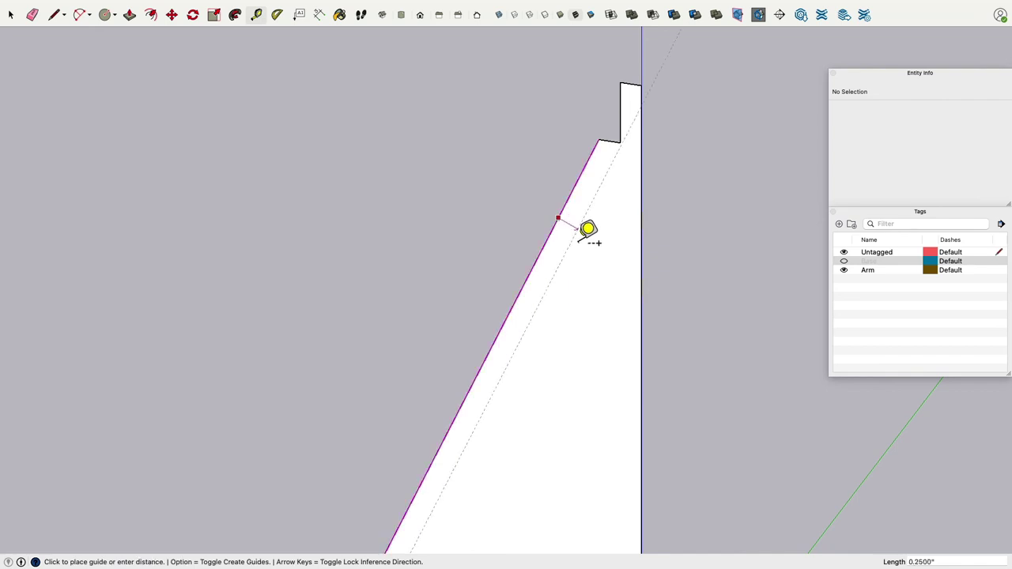
click(588, 231)
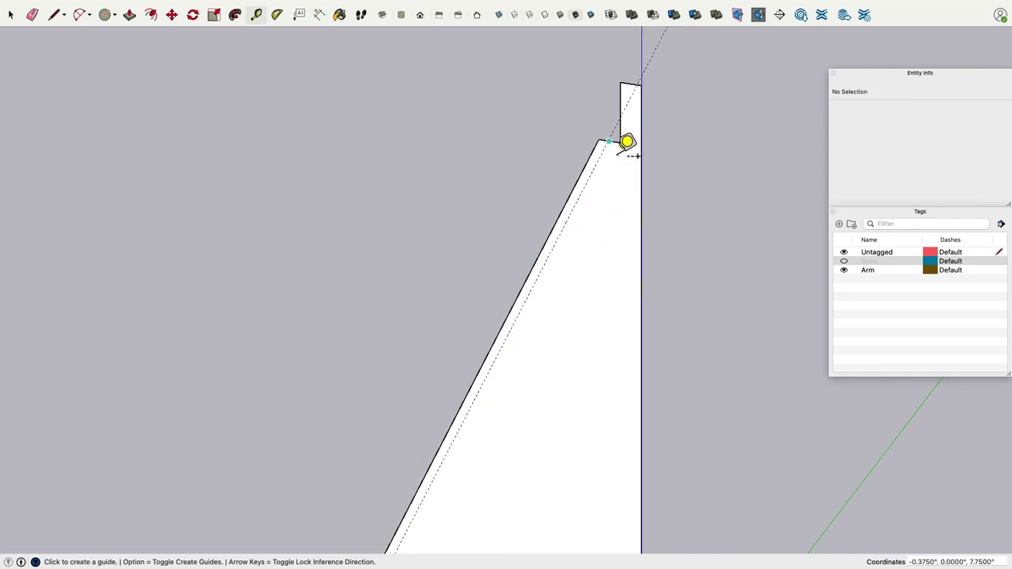
scroll(620, 141, up, 4)
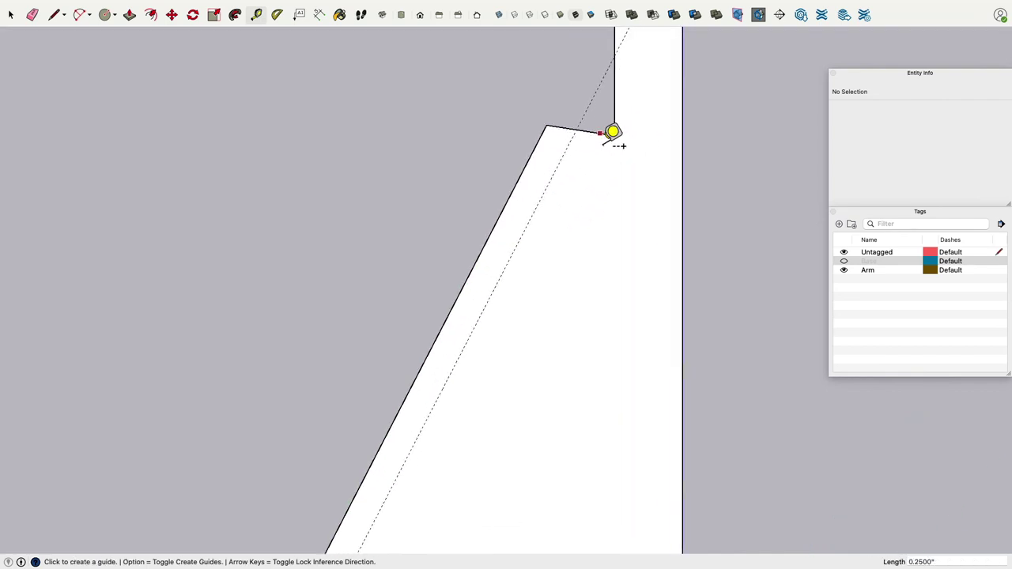
click(600, 132)
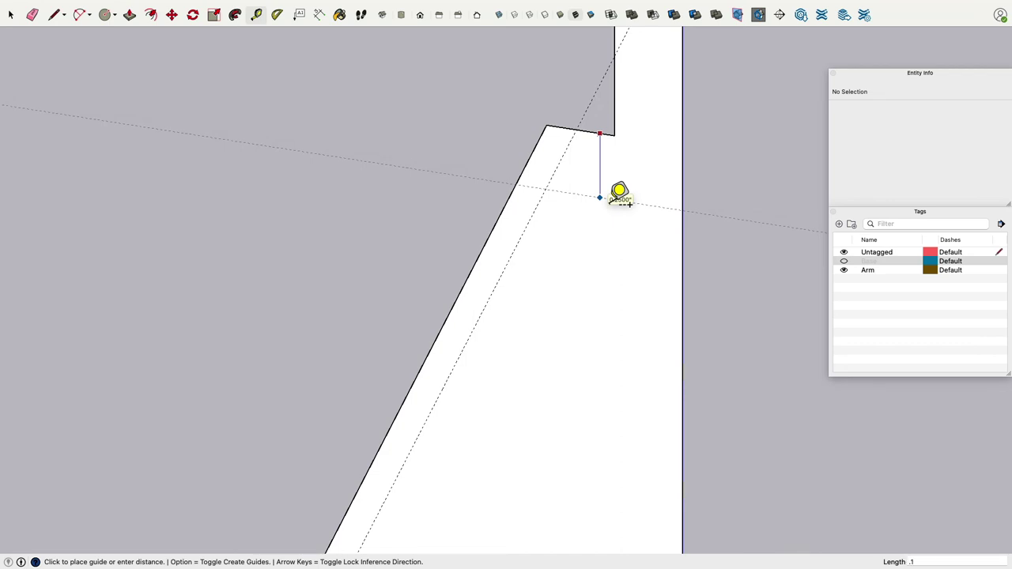
key(Return)
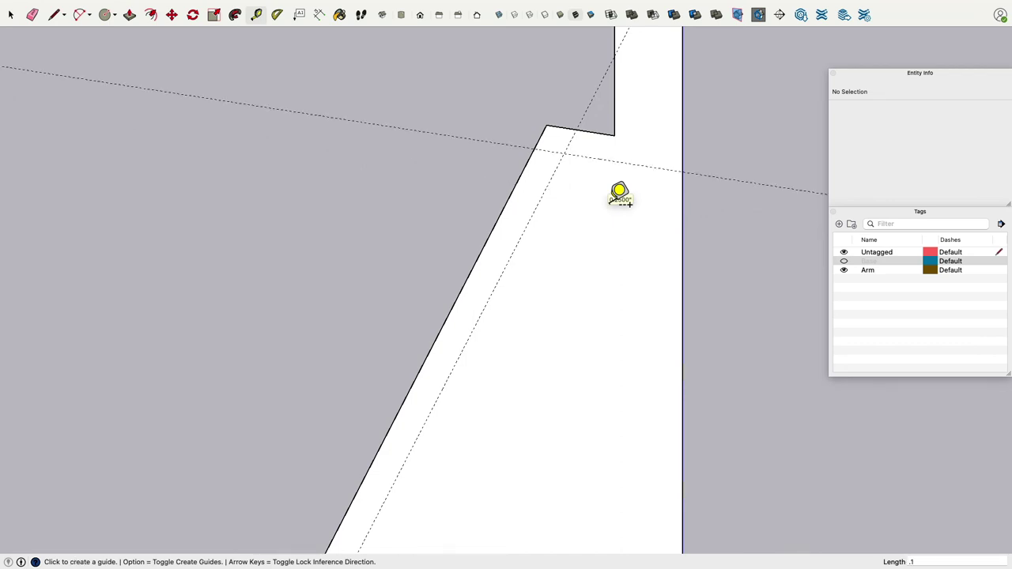
Draw a line from the guide intersection to the bottom corner and erase the leftover triangle.
click(53, 15)
click(682, 171)
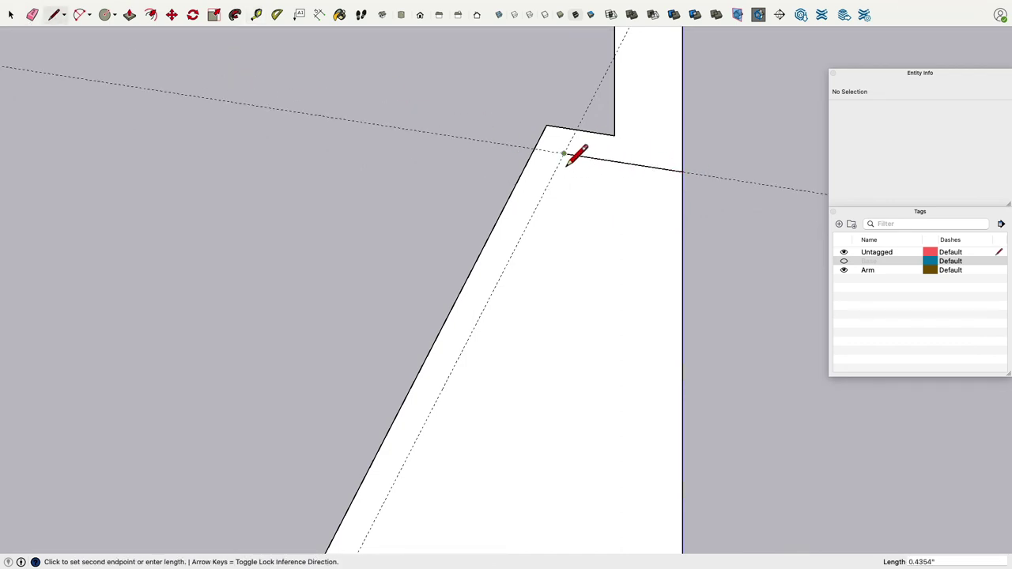
scroll(568, 163, down, 5)
scroll(434, 447, up, 5)
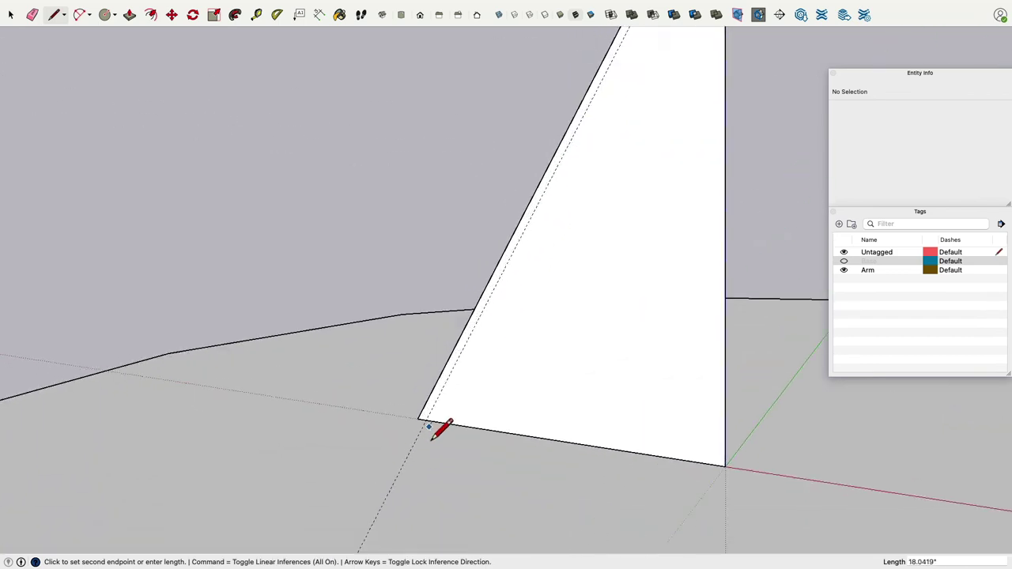
click(429, 427)
middle_drag(417, 232, 389, 190)
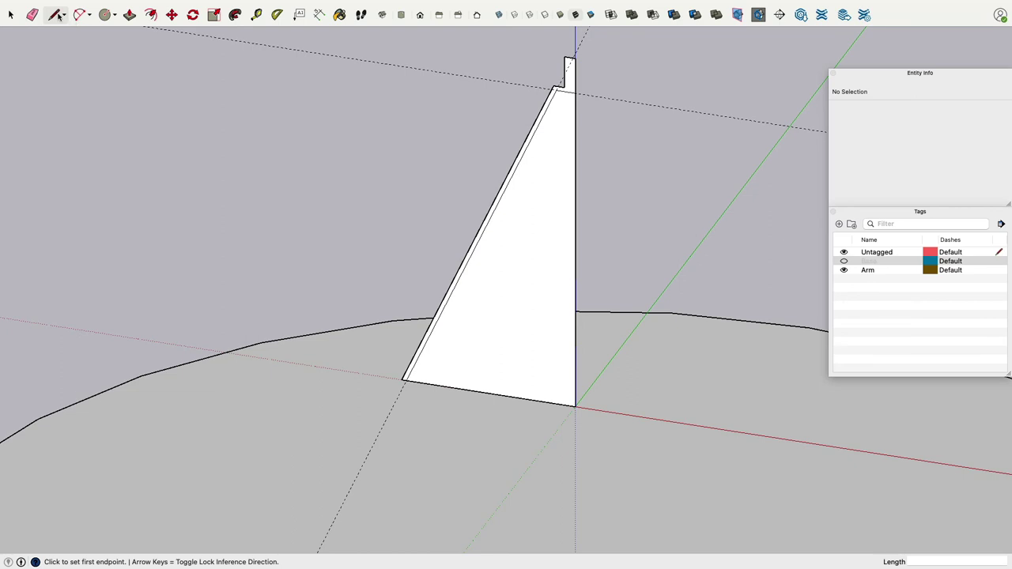
click(33, 14)
drag(582, 402, 572, 419)
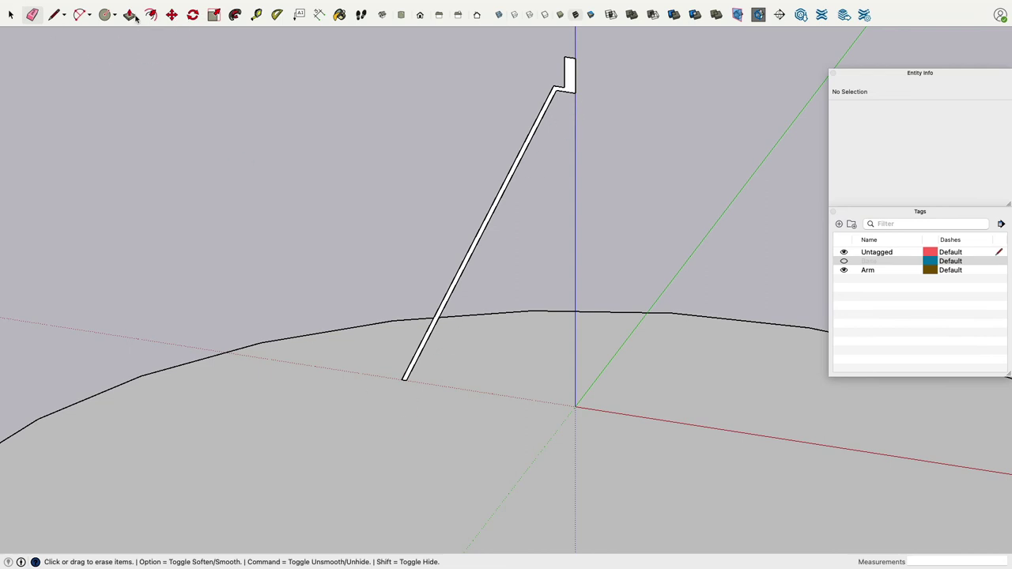
Sweep the strip profile around the circle with Follow Me into a full cone.
click(237, 16)
click(567, 73)
scroll(487, 198, down, 5)
middle_drag(299, 266, 293, 332)
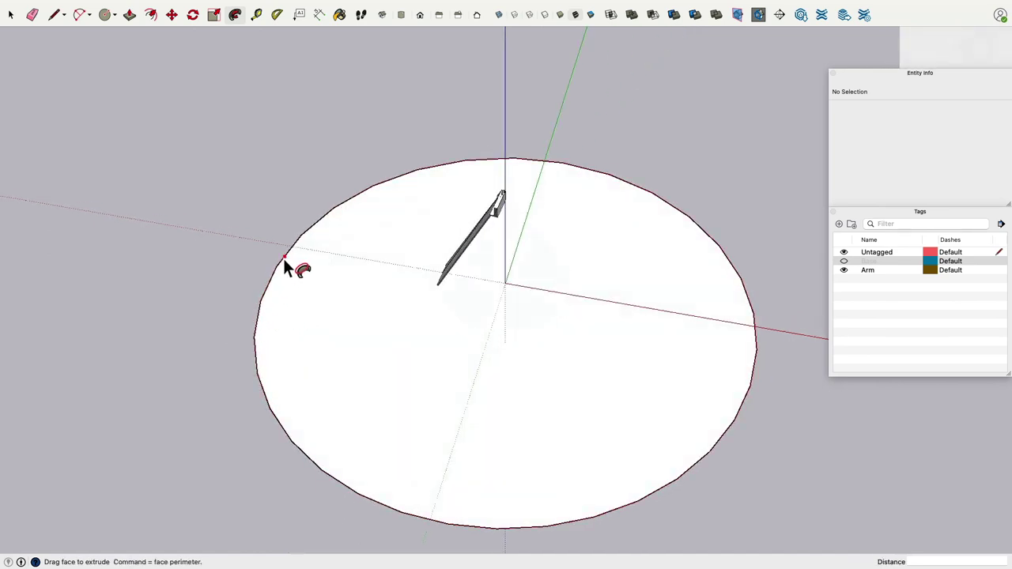
click(266, 309)
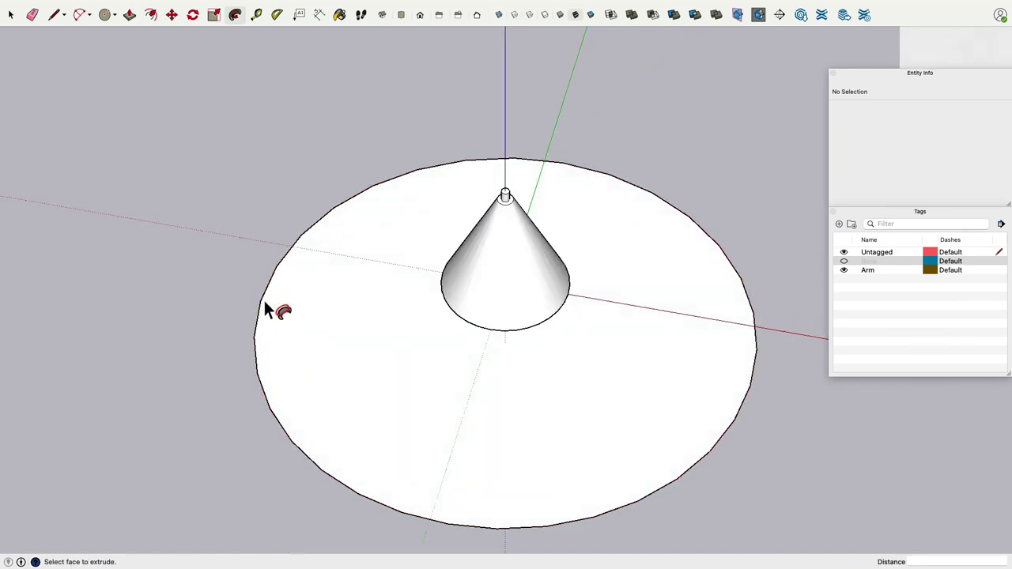
Group all of the cone's geometry and delete the disk face.
key(space)
triple_click(509, 282)
right_click(506, 273)
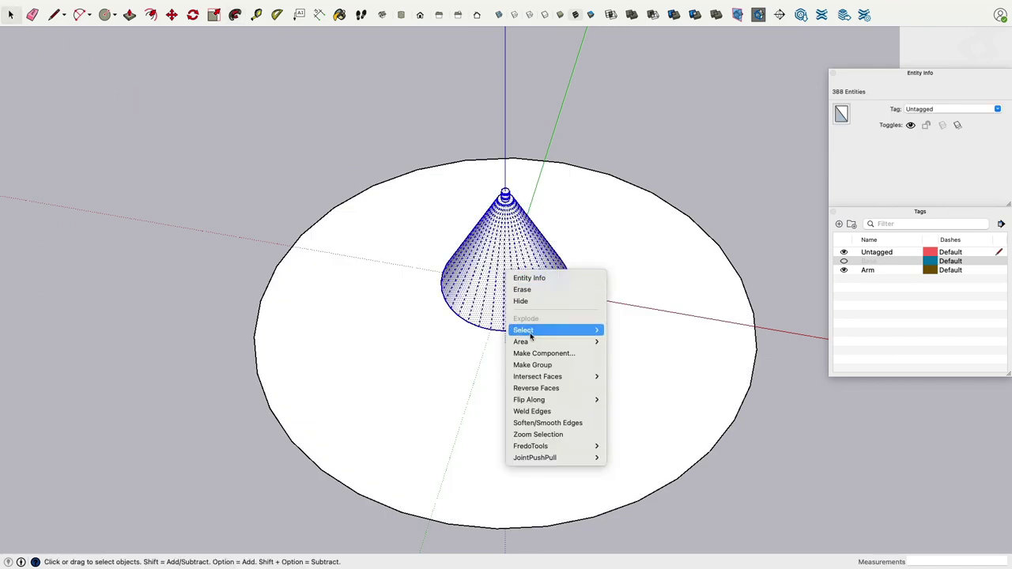
click(541, 365)
double_click(622, 379)
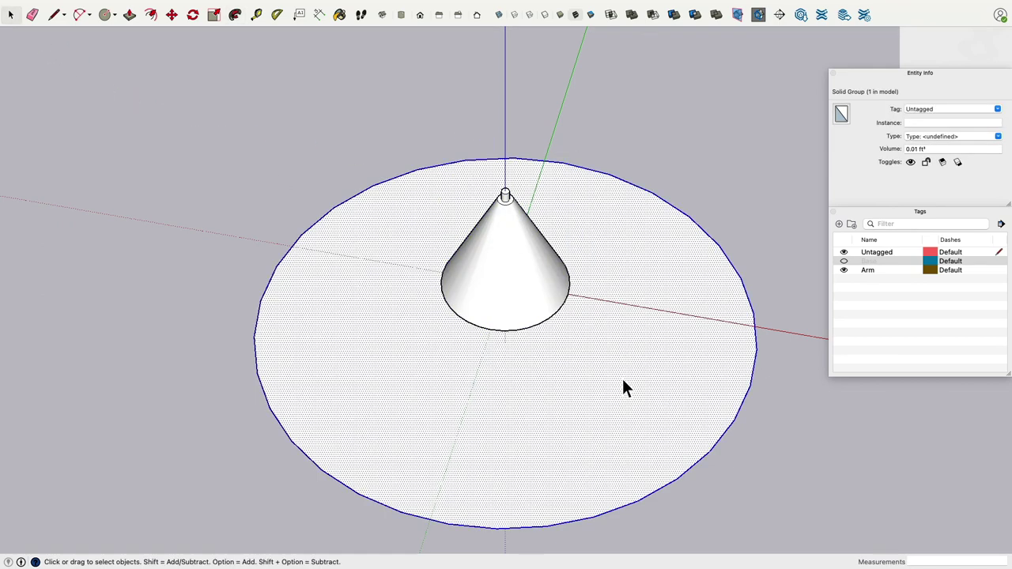
key(Delete)
Assign the cone group to the Arm tag in Entity Info.
click(520, 247)
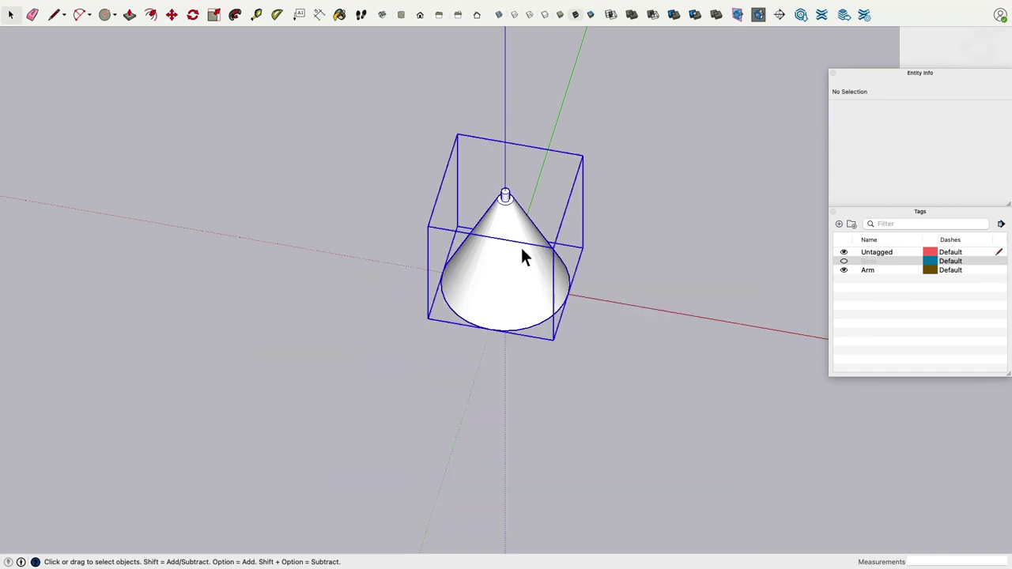
scroll(703, 282, down, 2)
click(996, 110)
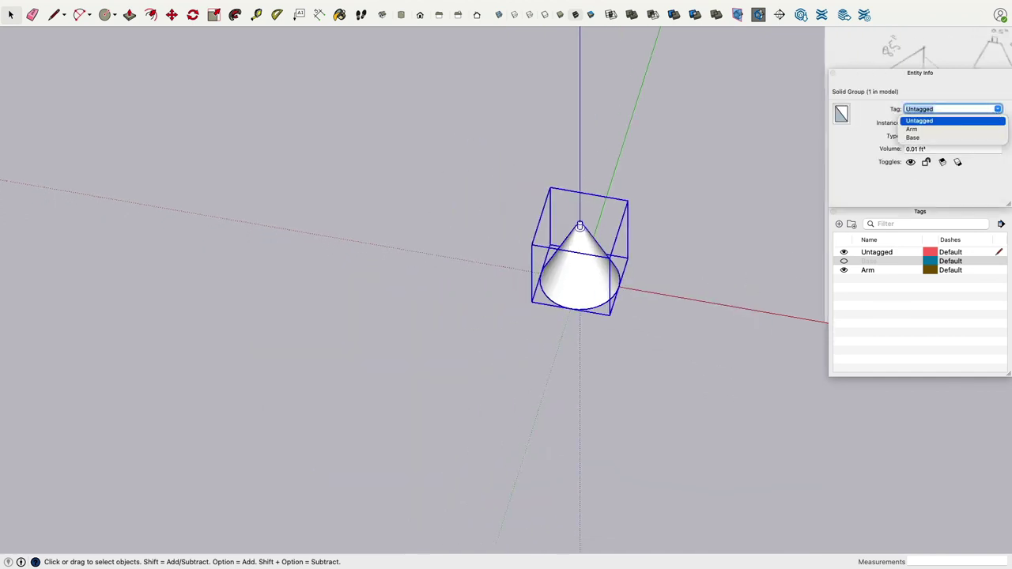
click(939, 130)
mouse_move(691, 361)
middle_down()
mouse_move(669, 382)
mouse_move(739, 206)
mouse_move(612, 191)
middle_up()
In Front view, lift the cone group up to the top of the pole.
click(421, 14)
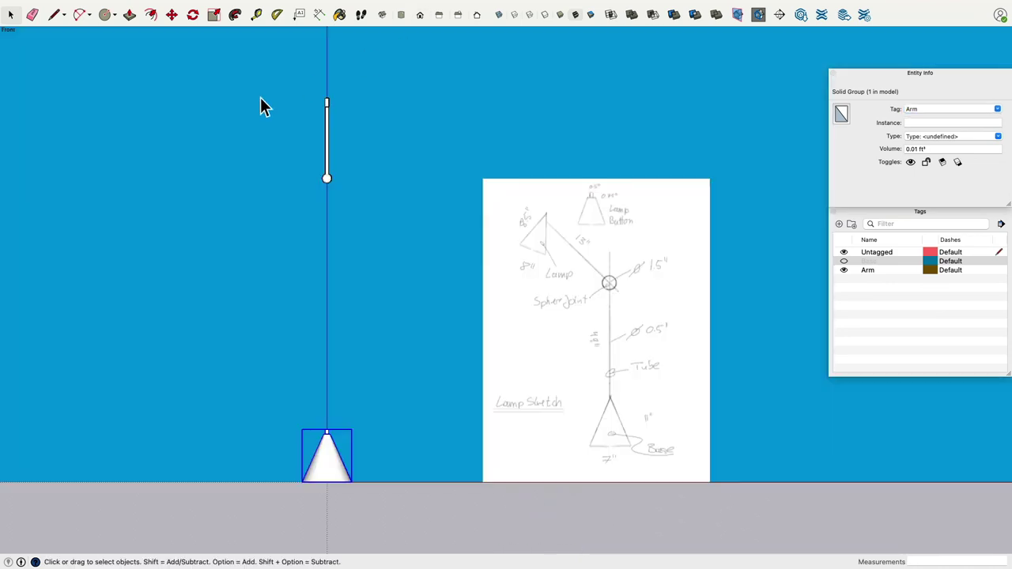
click(171, 14)
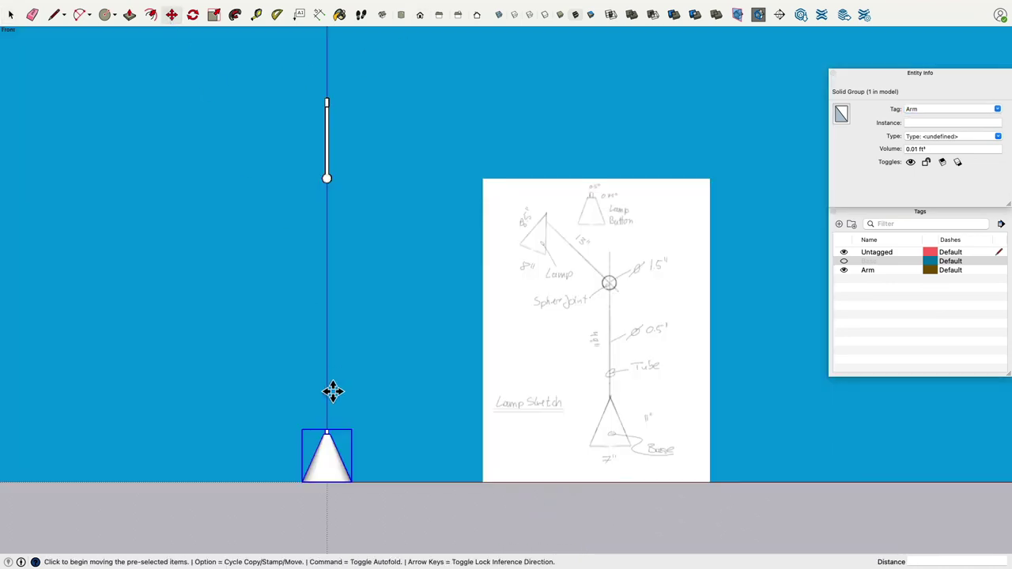
click(382, 440)
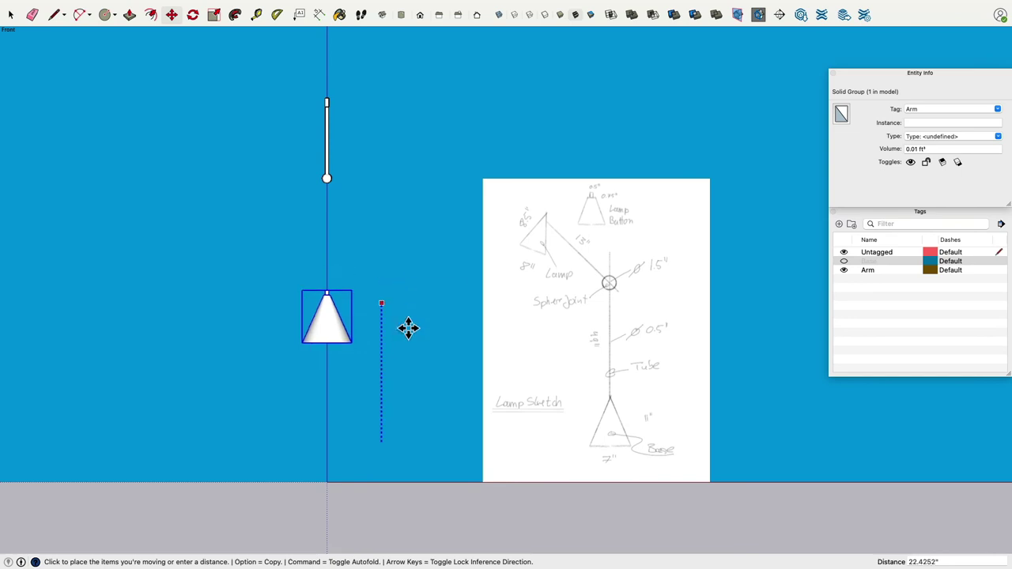
click(397, 101)
scroll(406, 229, up, 10)
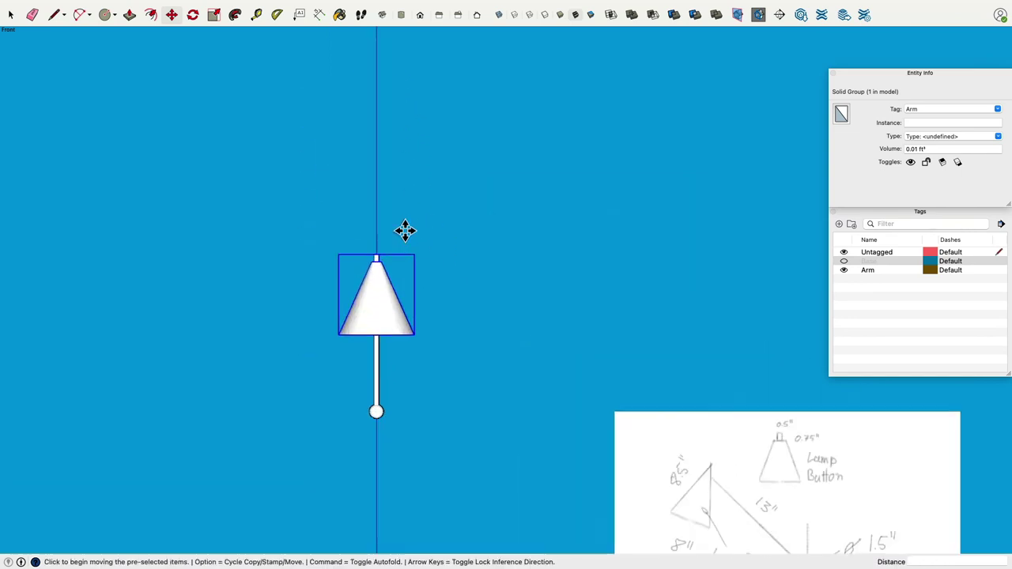
middle_drag(404, 239, 318, 161)
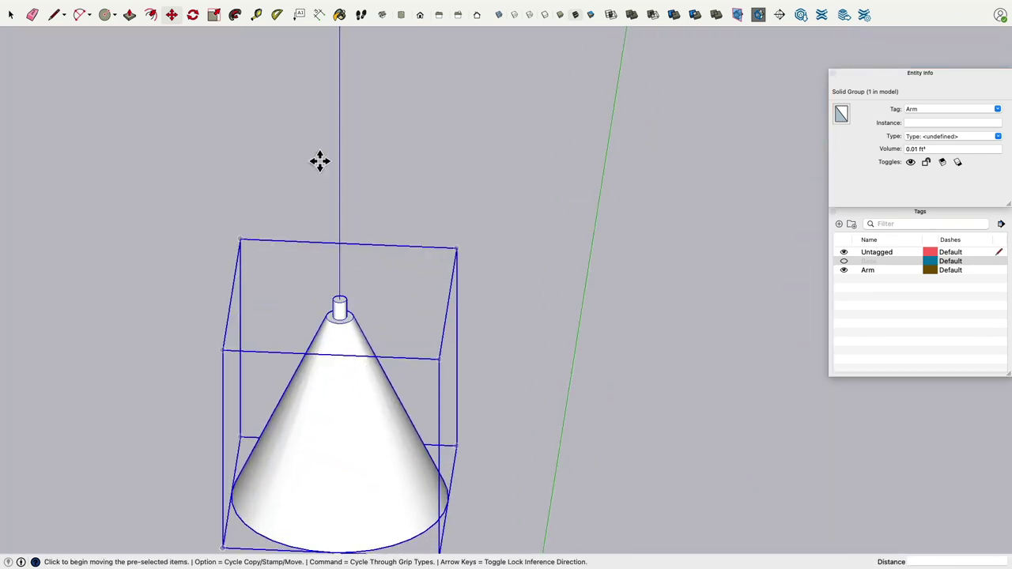
Rotate the cone 90° on a vertical plane pivoting at the cylinder top.
click(193, 17)
scroll(348, 316, up, 5)
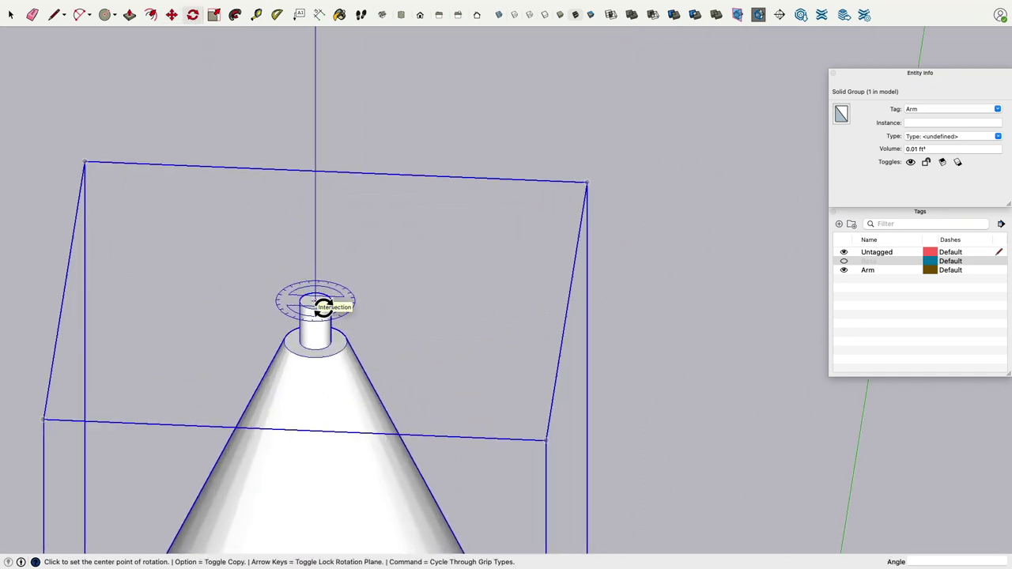
key(Left)
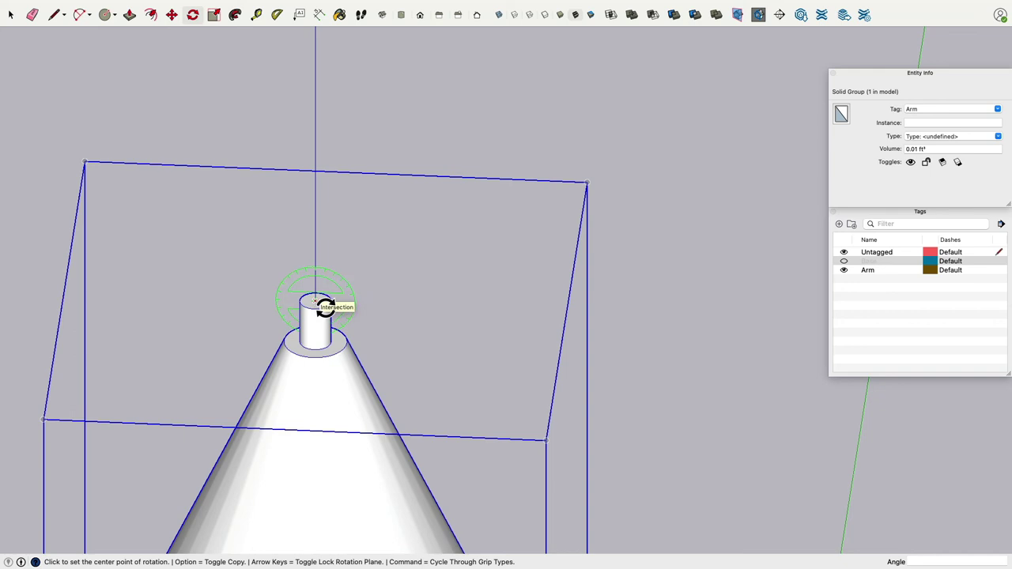
scroll(324, 308, down, 10)
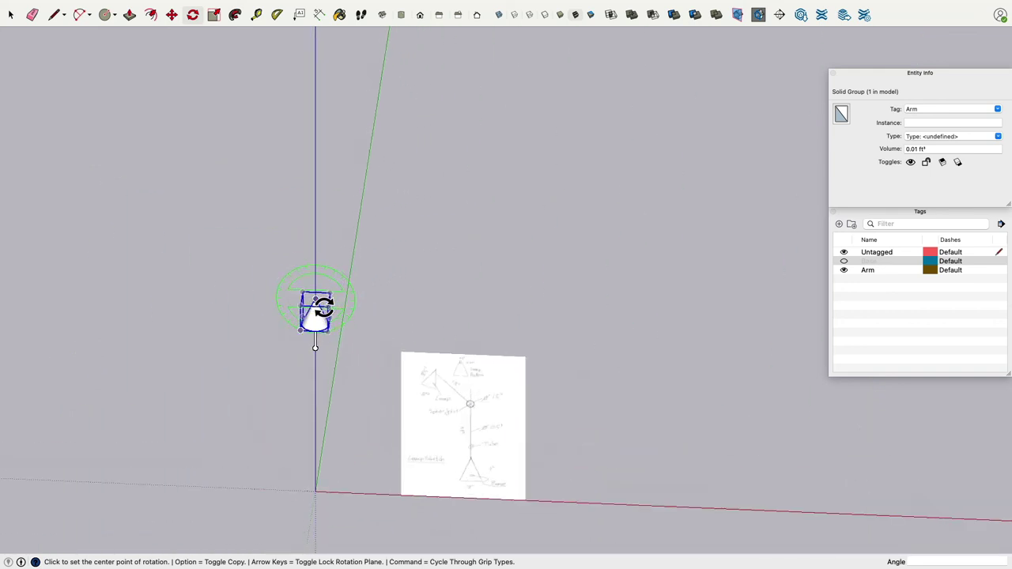
scroll(324, 307, up, 15)
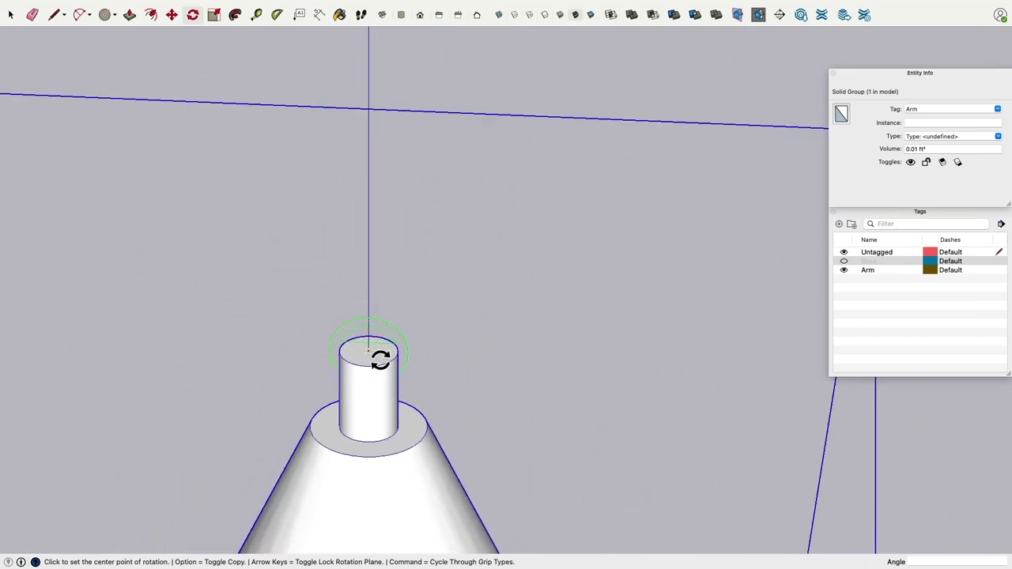
click(369, 351)
click(569, 359)
scroll(443, 241, down, 10)
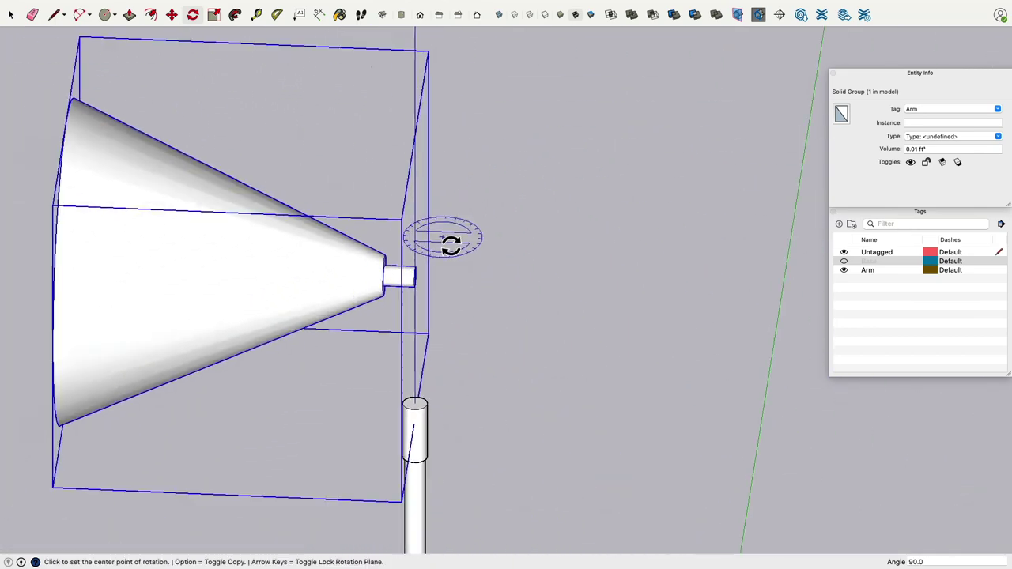
mouse_move(429, 282)
middle_down()
mouse_move(555, 186)
mouse_move(538, 181)
middle_up()
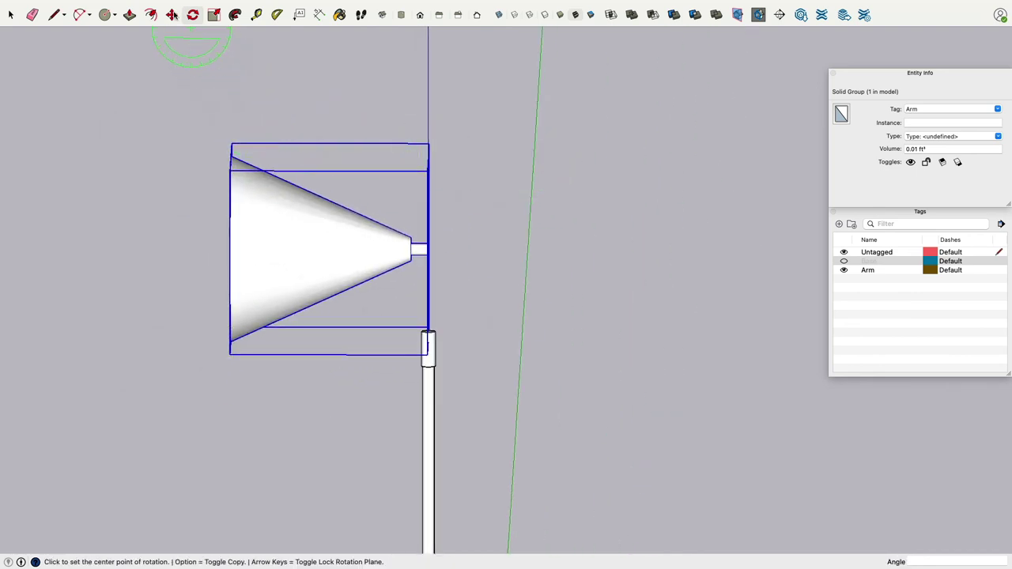
click(171, 14)
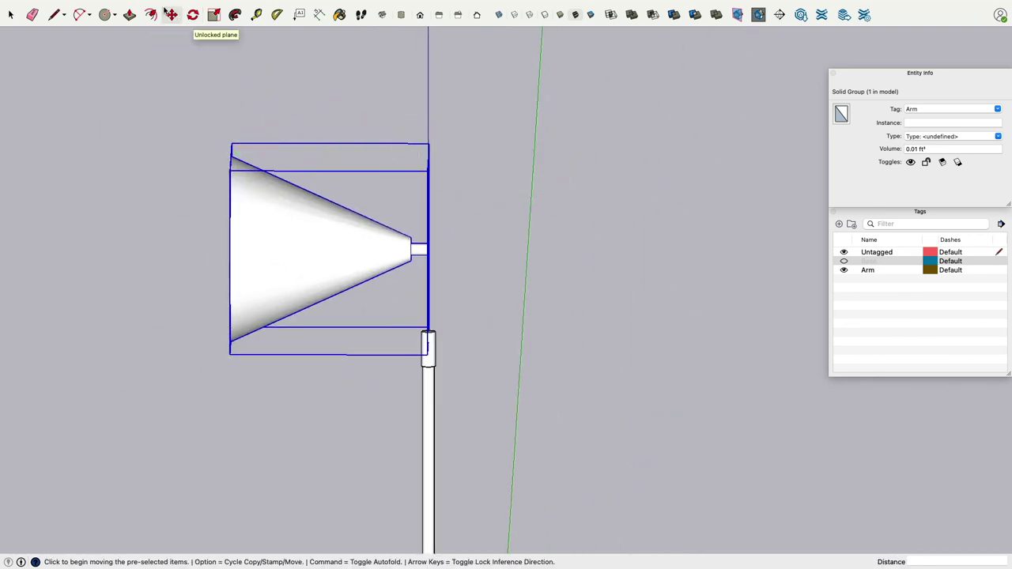
In Front view, reposition the sideways shade just above the rod's top collar, then pick Circle.
click(419, 15)
click(515, 296)
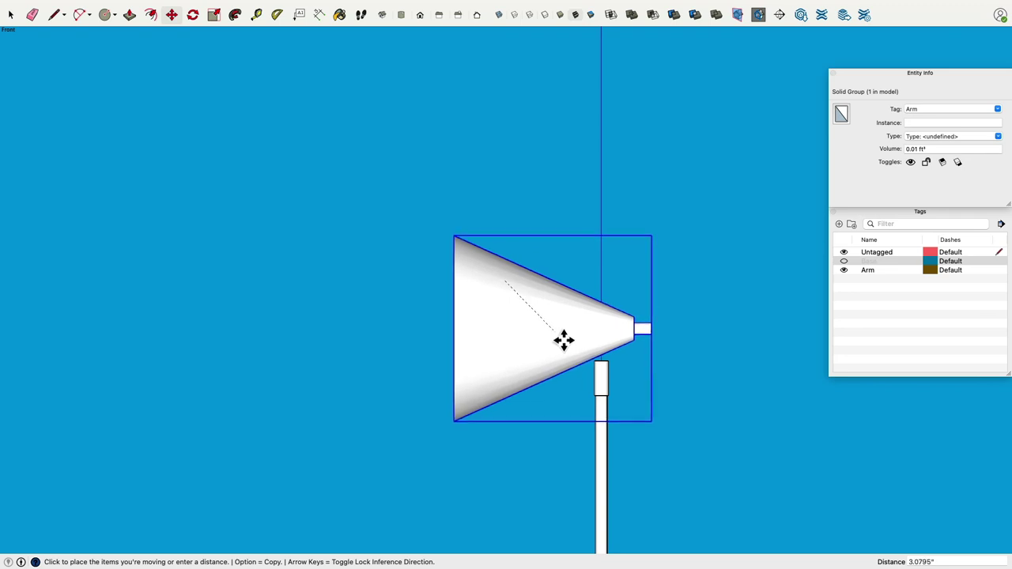
click(563, 340)
scroll(628, 372, up, 8)
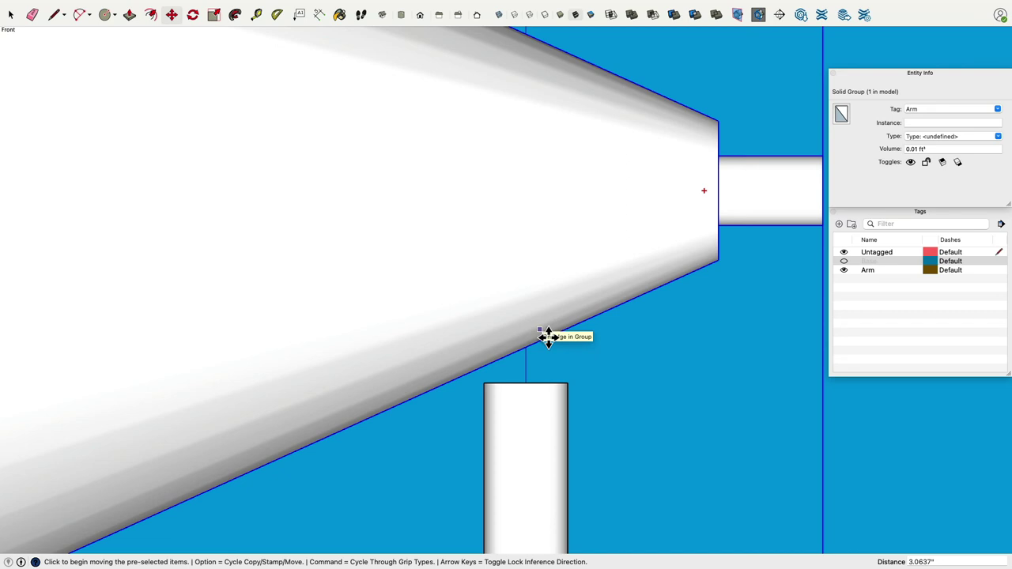
scroll(298, 174, down, 3)
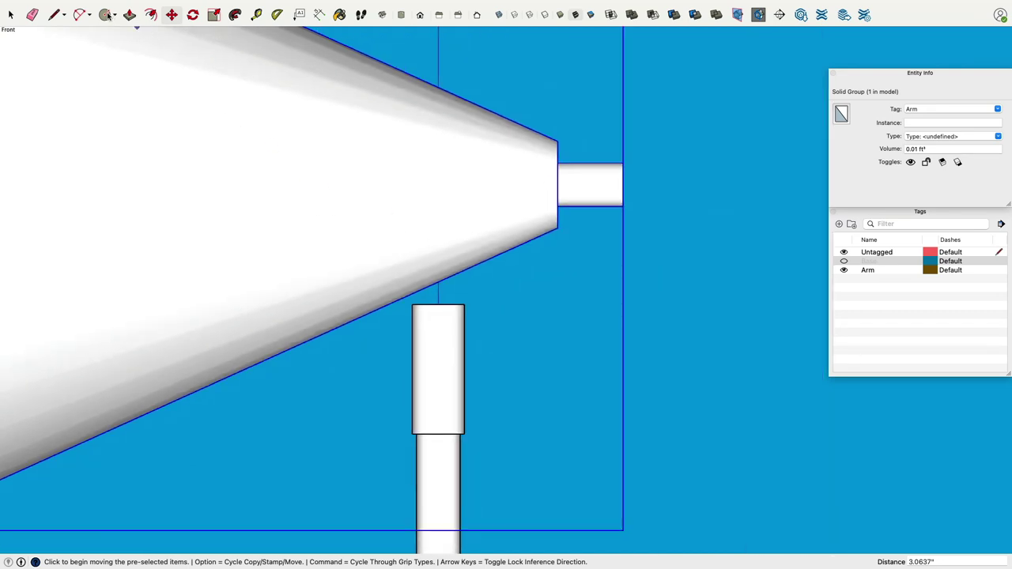
click(105, 16)
scroll(435, 274, up, 4)
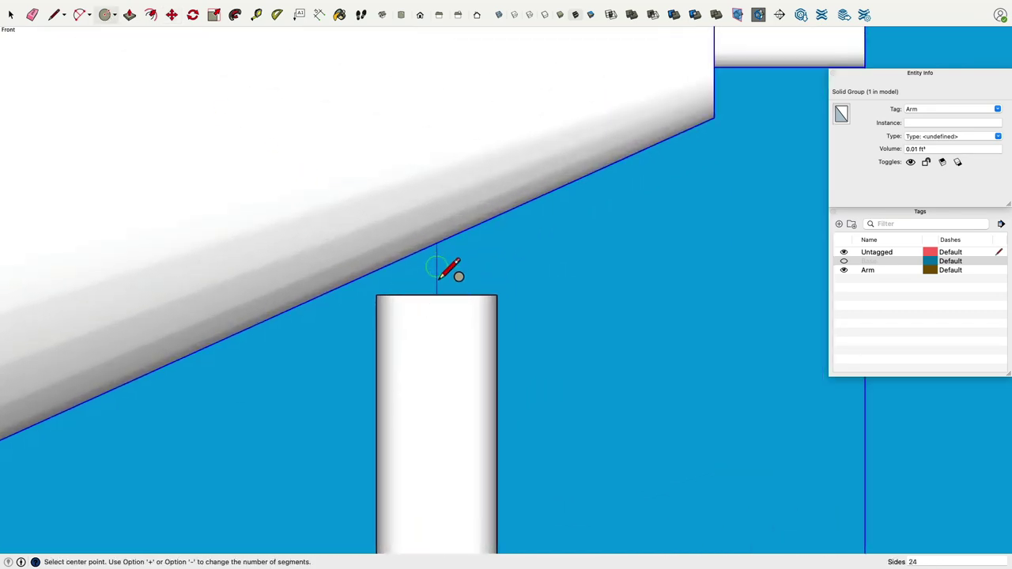
Draw a 0.2-inch-radius circle centred on the collar top and check its segment count.
scroll(446, 269, down, 6)
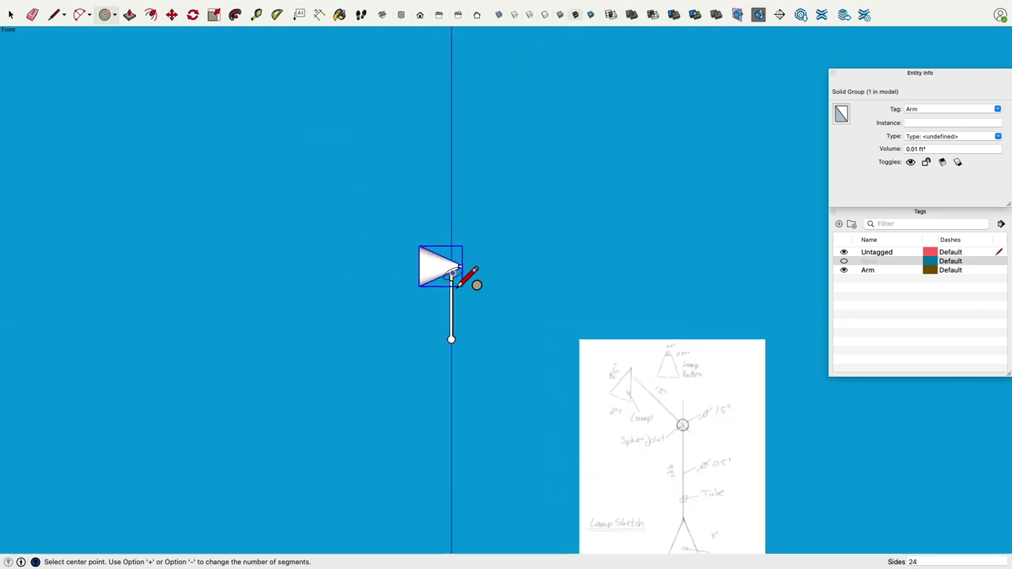
scroll(468, 332, up, 2)
middle_drag(470, 329, 434, 213)
scroll(458, 242, up, 6)
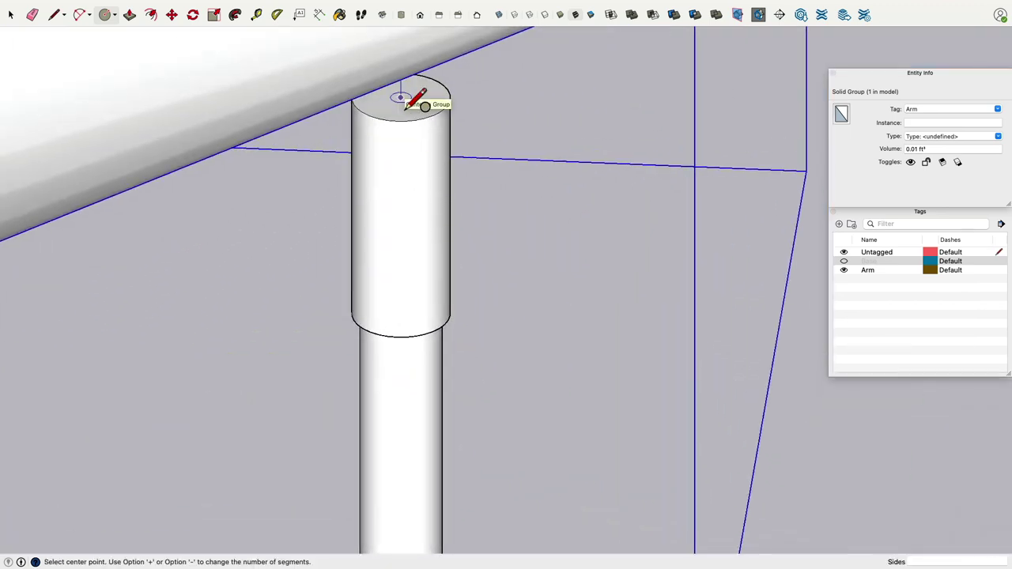
click(402, 96)
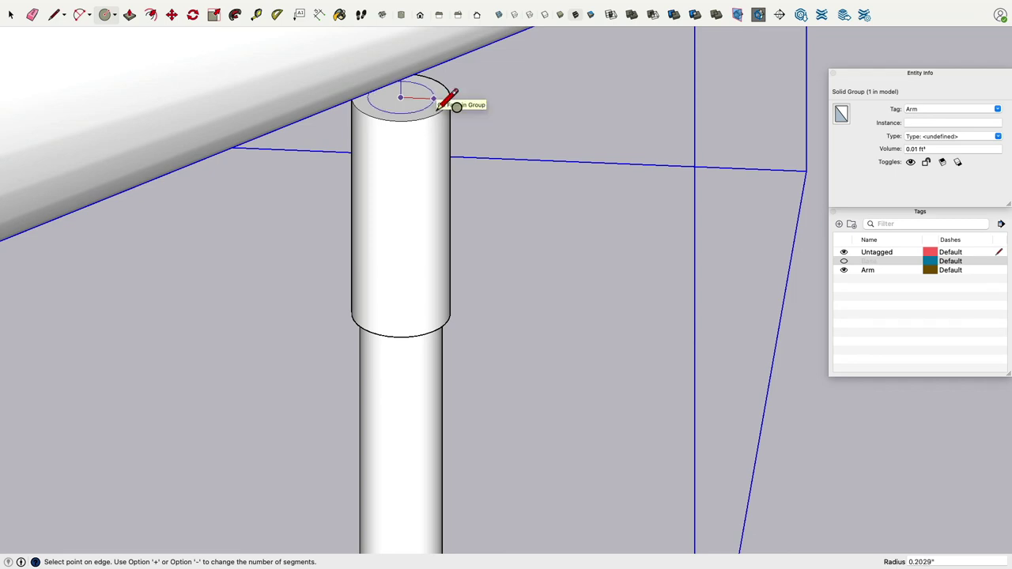
click(435, 102)
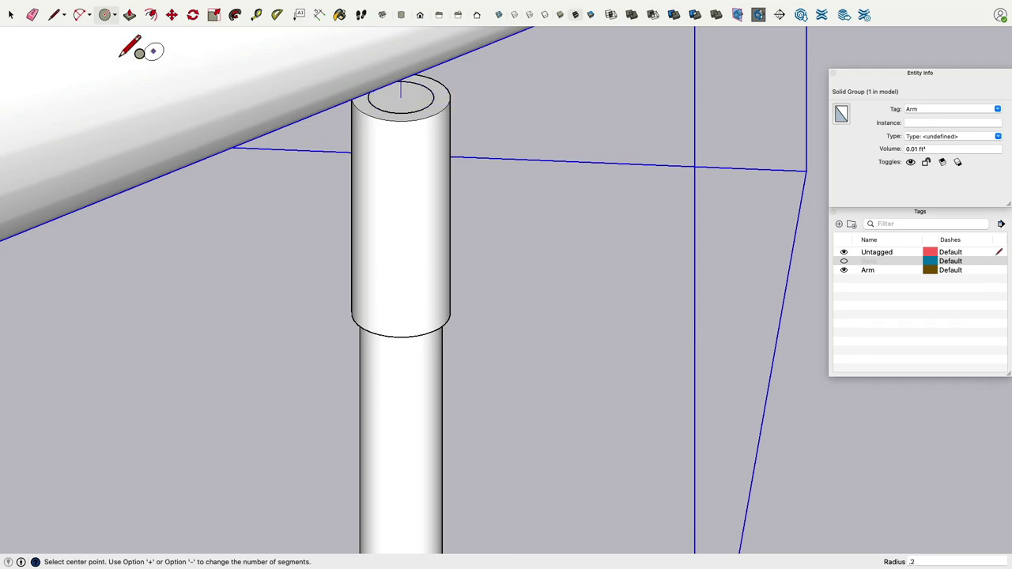
click(11, 15)
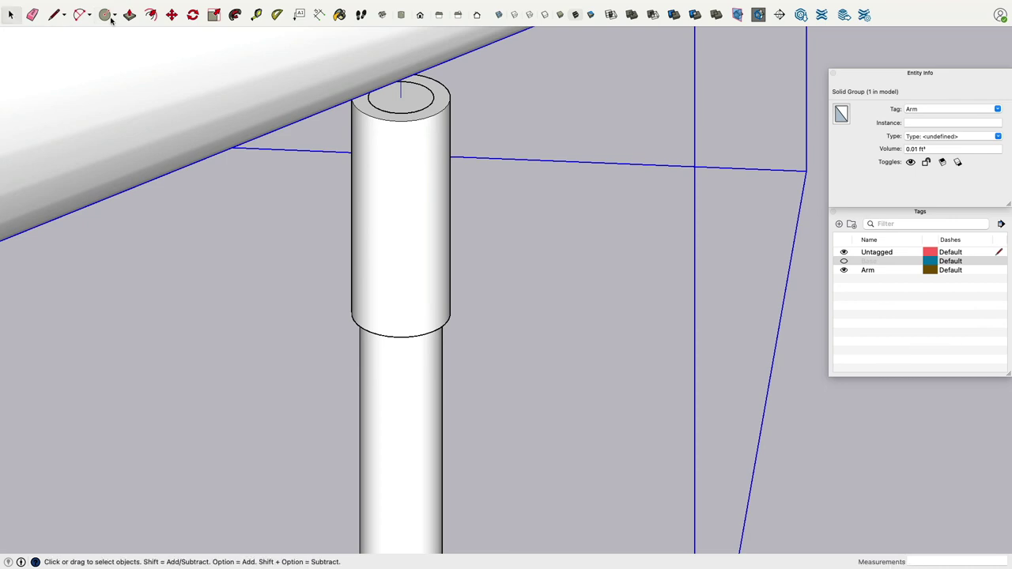
click(424, 113)
click(929, 138)
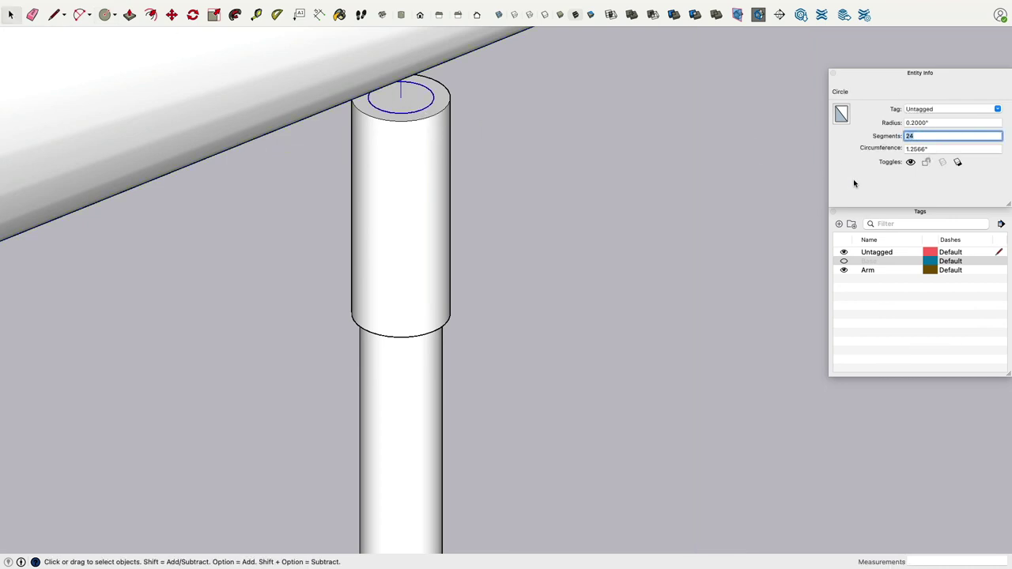
Push/Pull the circle up 0.2 inch into a short cylinder.
click(129, 15)
click(425, 113)
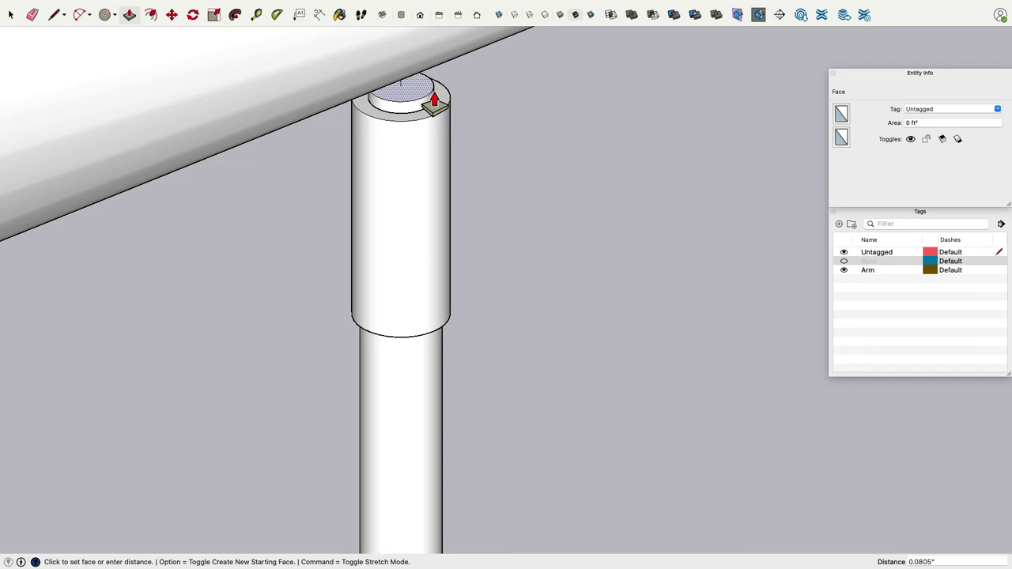
scroll(435, 101, up, 2)
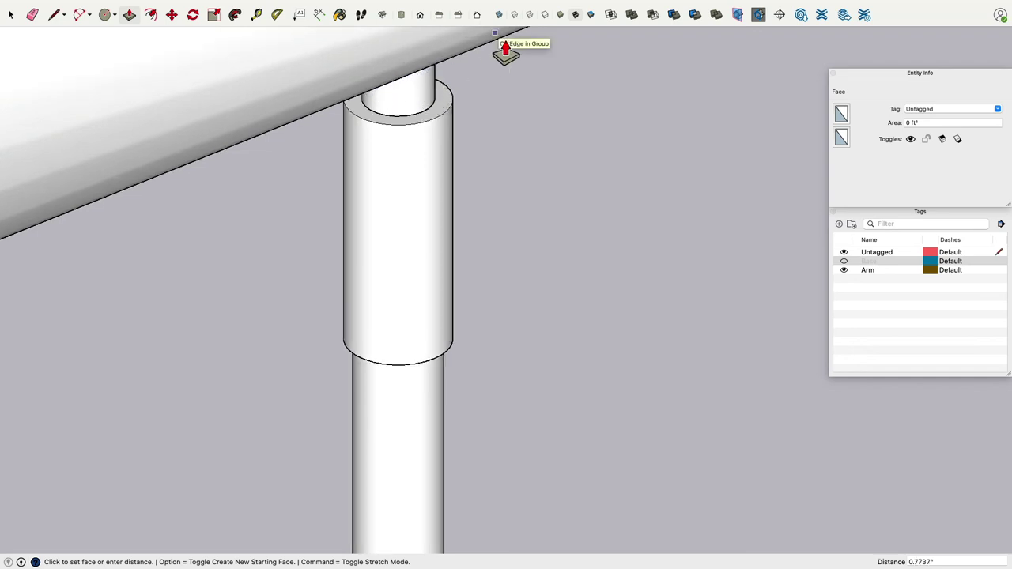
key(Return)
middle_drag(511, 108, 295, 102)
click(12, 15)
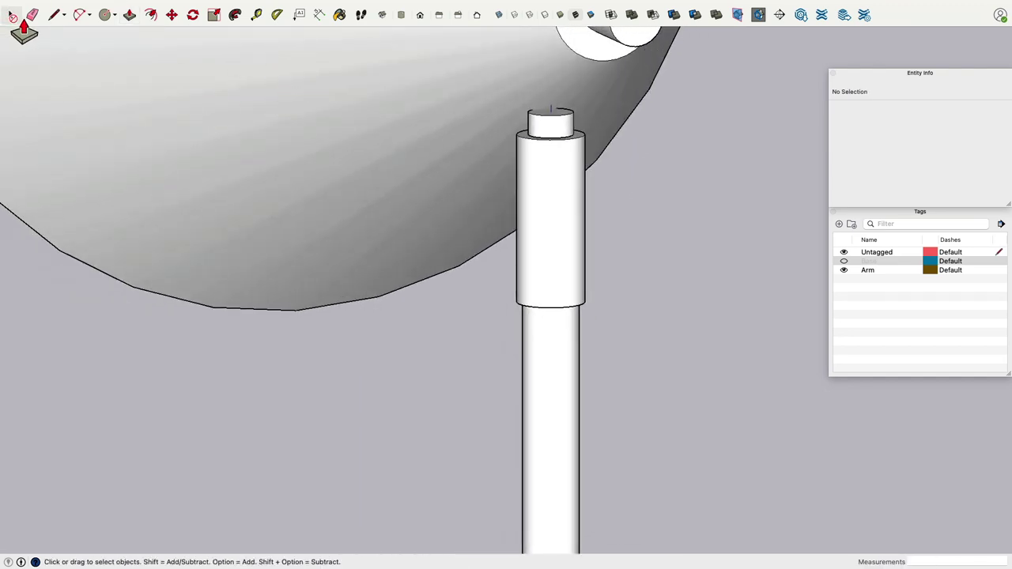
Make the small collar-top cylinder into a group.
triple_click(562, 127)
right_click(562, 125)
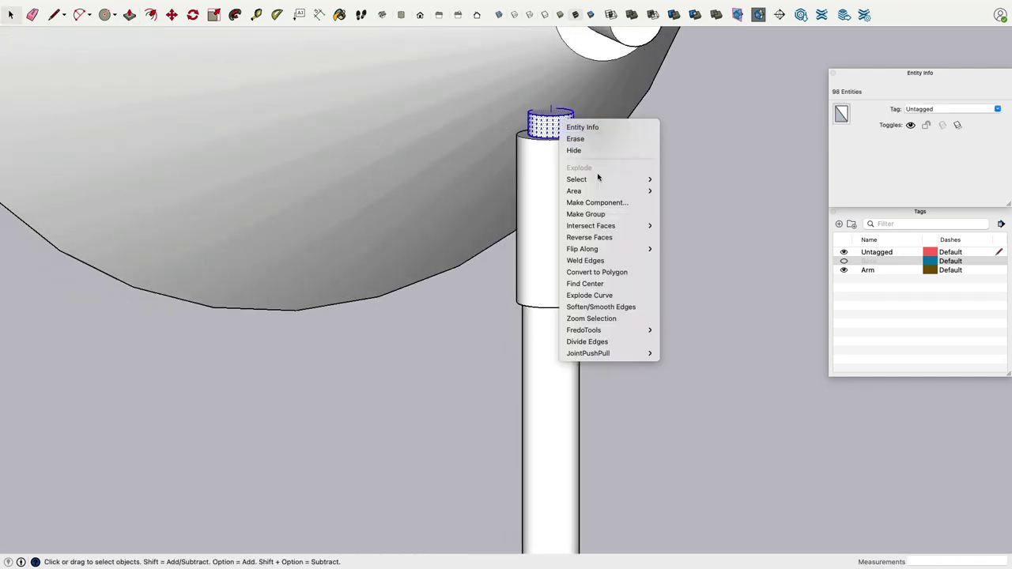
click(605, 214)
middle_drag(606, 215, 518, 190)
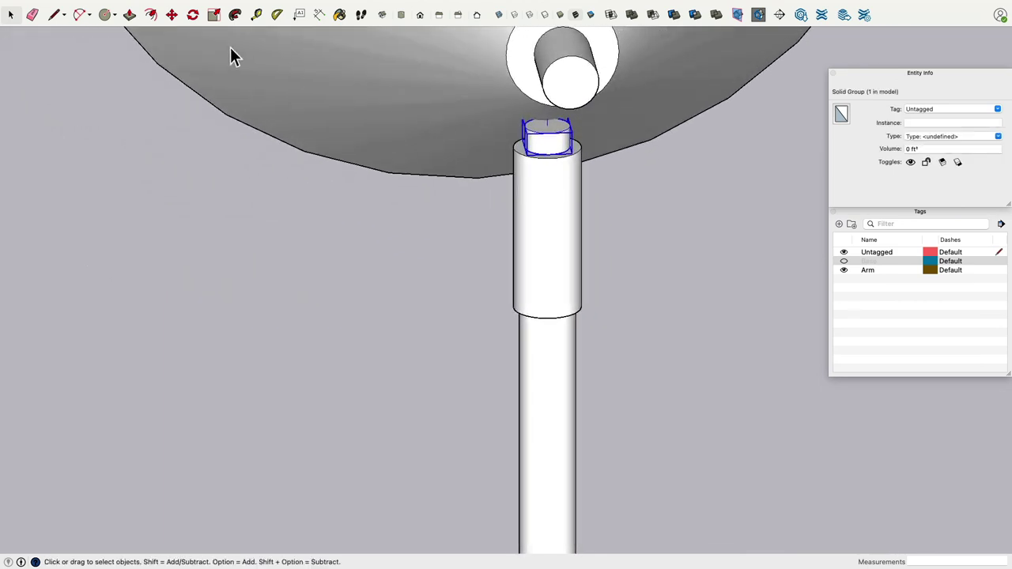
Rotate the cylinder group 90° about its top with rotation locked to the red axis.
click(193, 15)
scroll(544, 134, up, 4)
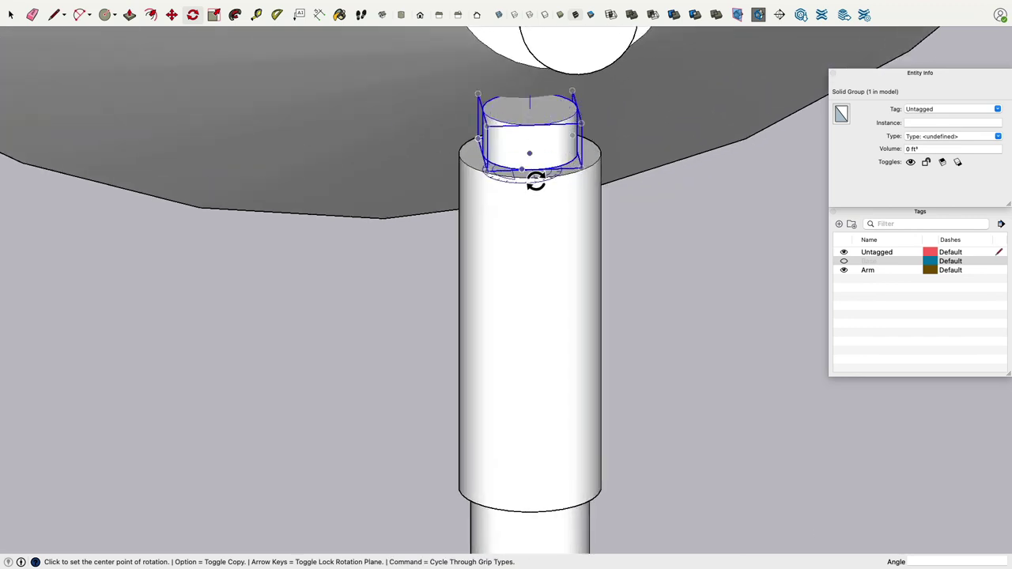
mouse_move(537, 142)
middle_down()
mouse_move(529, 118)
mouse_move(696, 135)
mouse_move(544, 135)
middle_up()
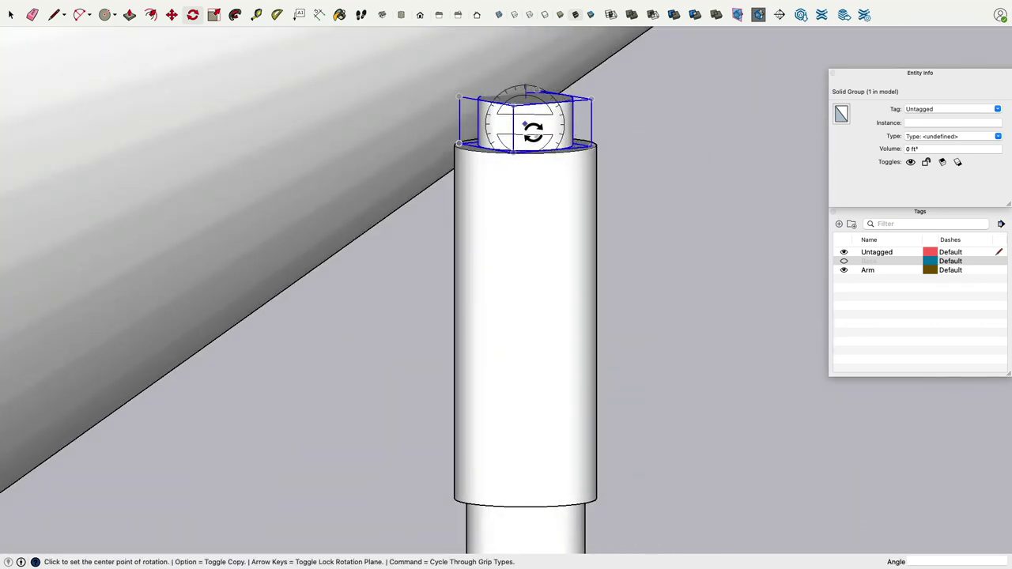
middle_drag(542, 134, 360, 207)
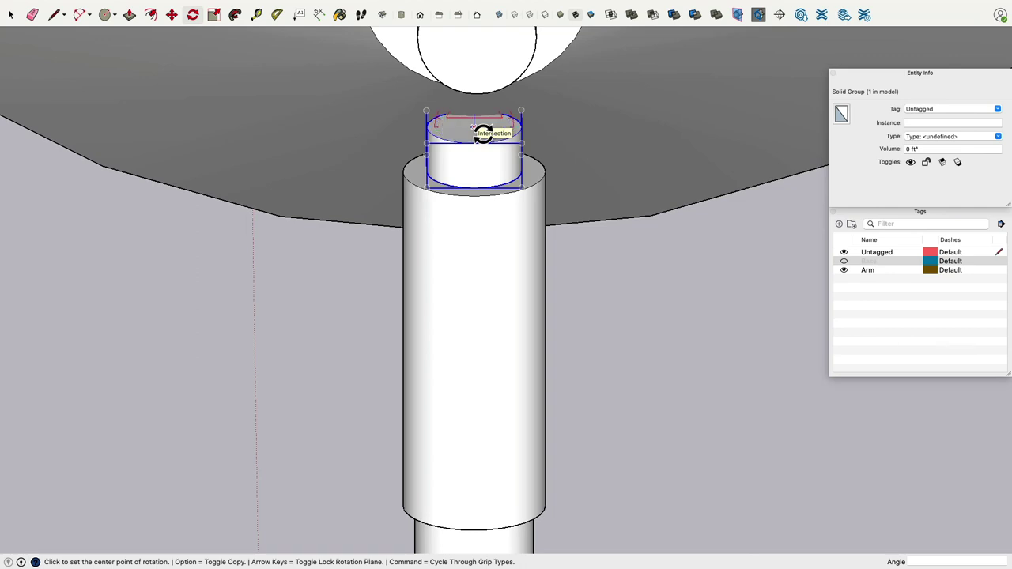
key(Left)
key(Right)
click(475, 126)
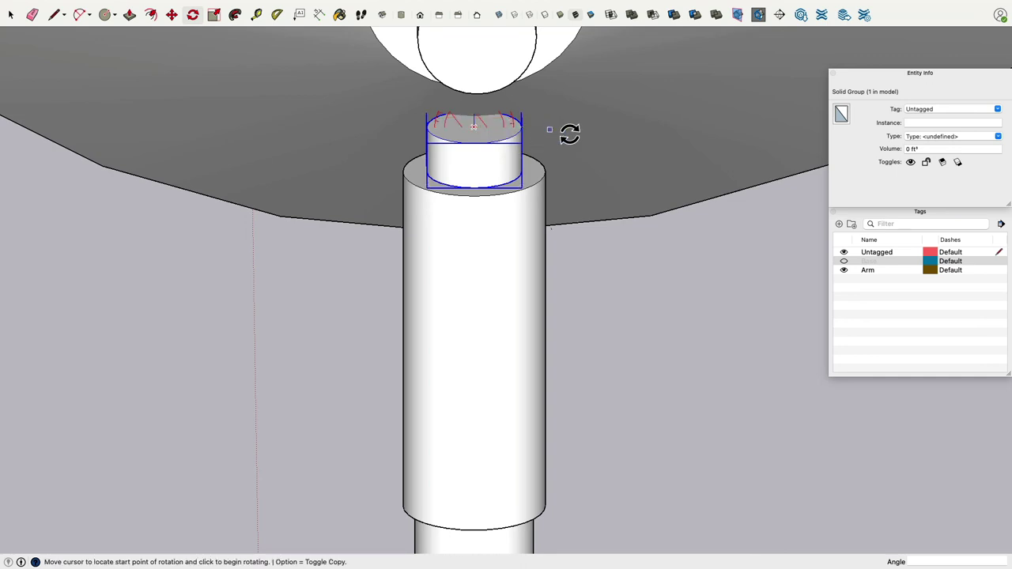
click(626, 132)
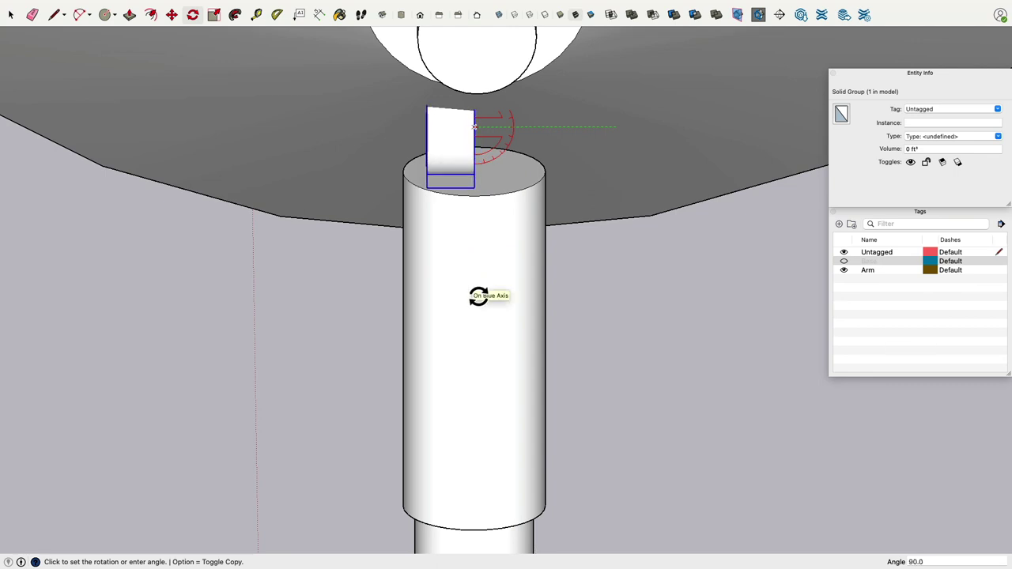
click(478, 296)
click(11, 15)
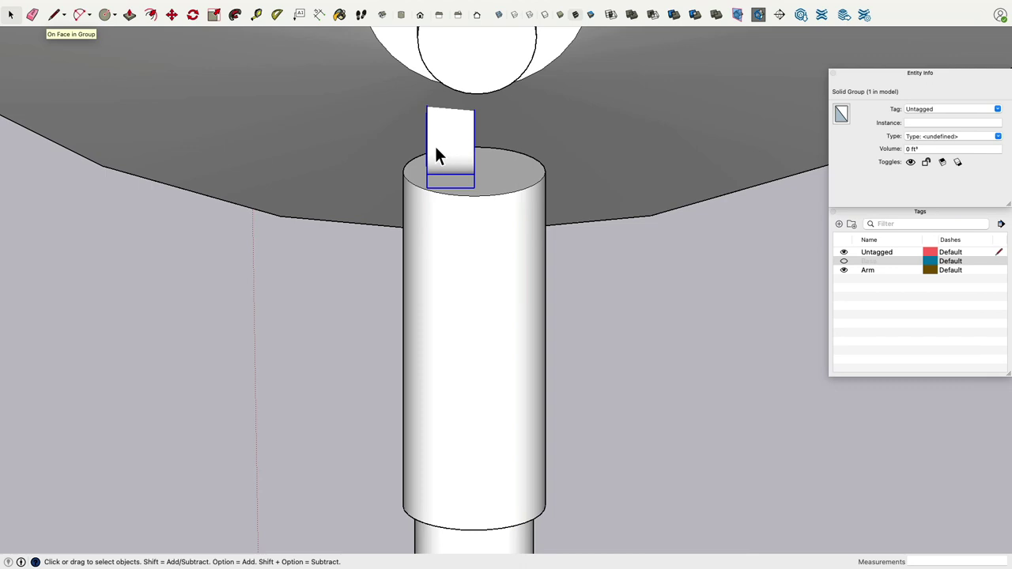
Move the tipped pin 0.1 inch along the red axis to centre it on the collar top.
click(172, 14)
middle_drag(261, 126, 482, 197)
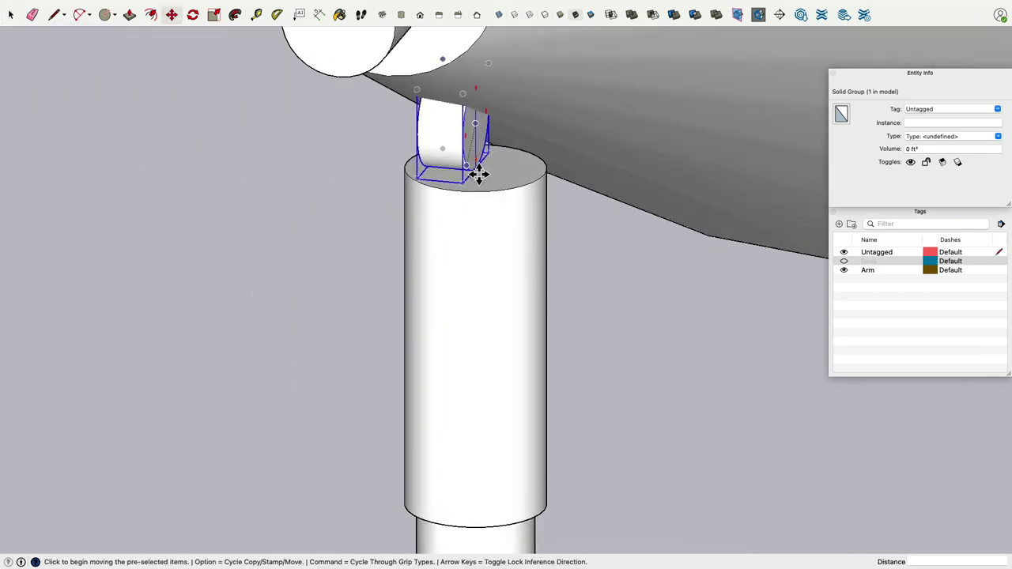
middle_drag(337, 201, 365, 171)
click(455, 141)
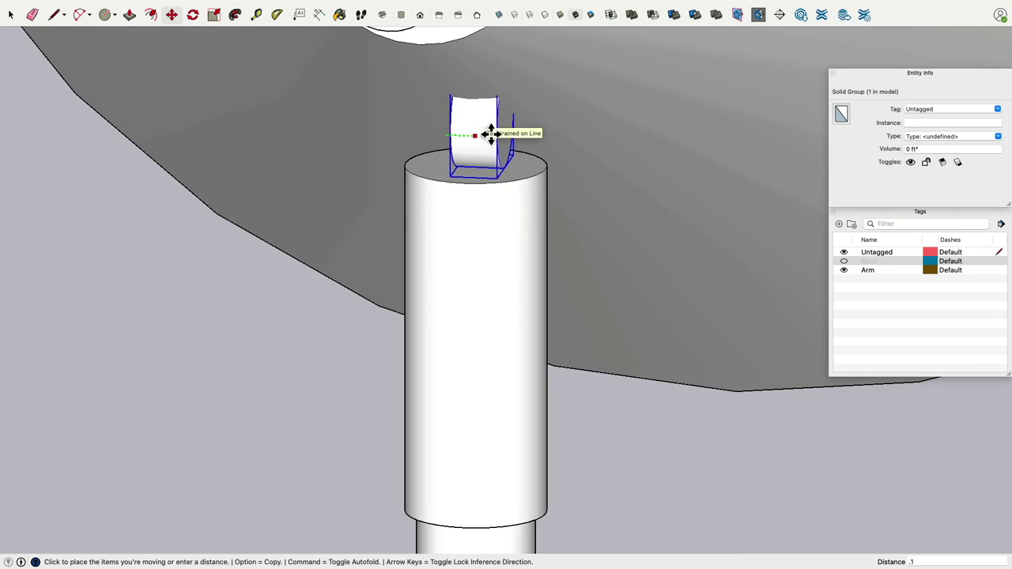
click(490, 135)
middle_drag(490, 135, 610, 258)
scroll(587, 219, down, 5)
middle_drag(577, 219, 572, 196)
middle_drag(689, 222, 271, 190)
click(10, 14)
scroll(570, 205, down, 3)
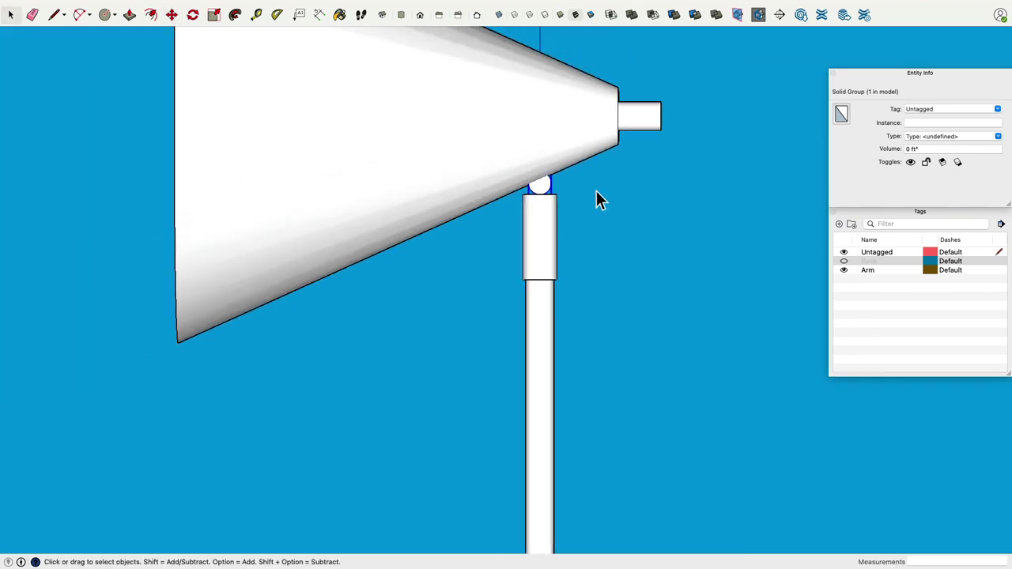
Tag the small joint cylinder as Arm.
shift+click(577, 146)
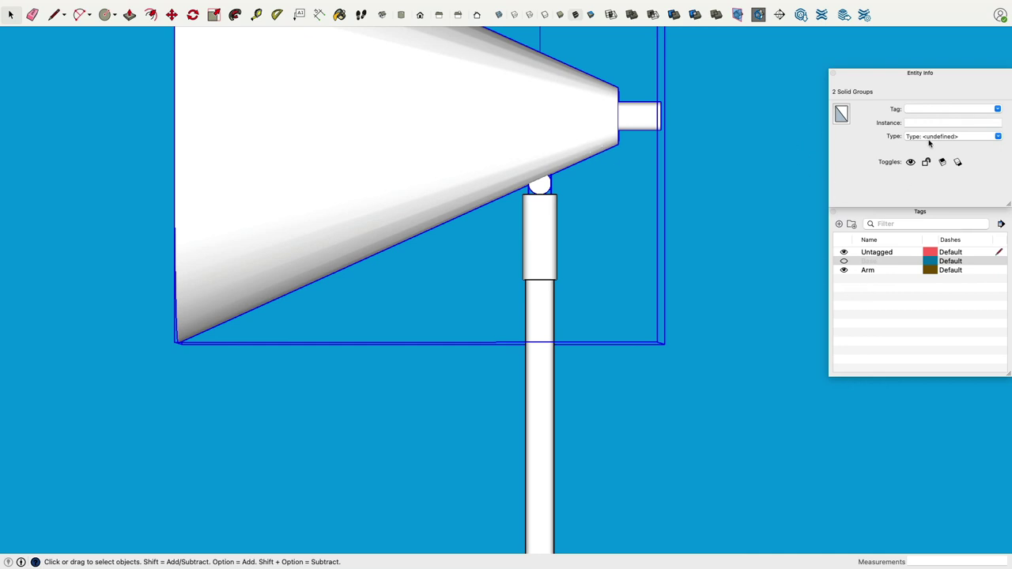
shift+click(594, 152)
click(642, 125)
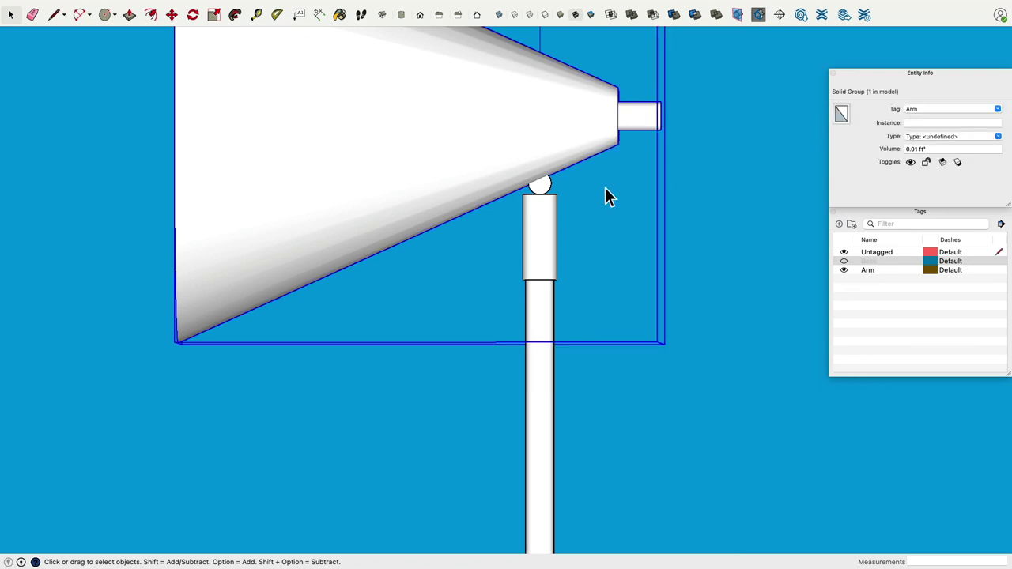
click(547, 190)
click(998, 109)
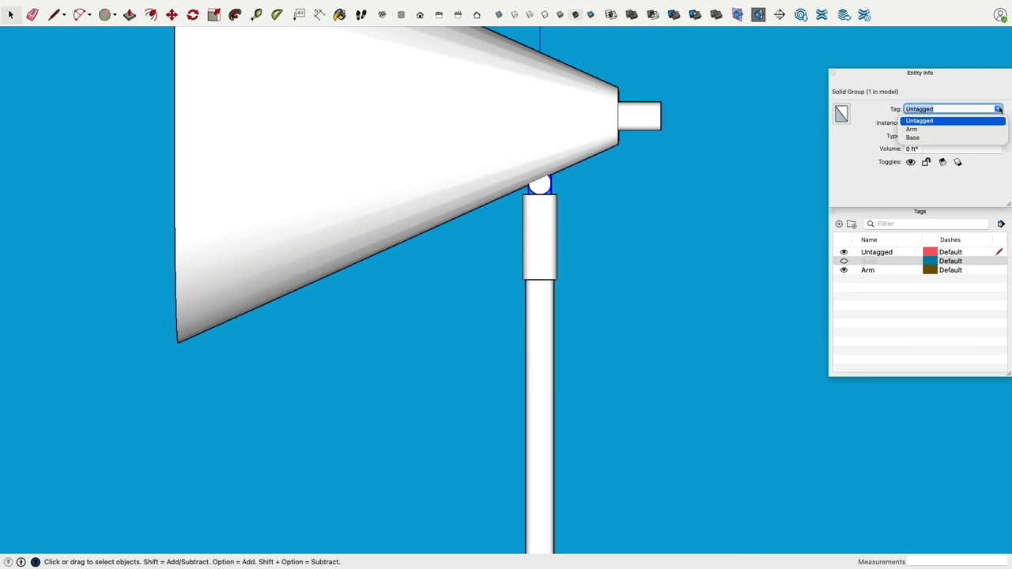
click(916, 129)
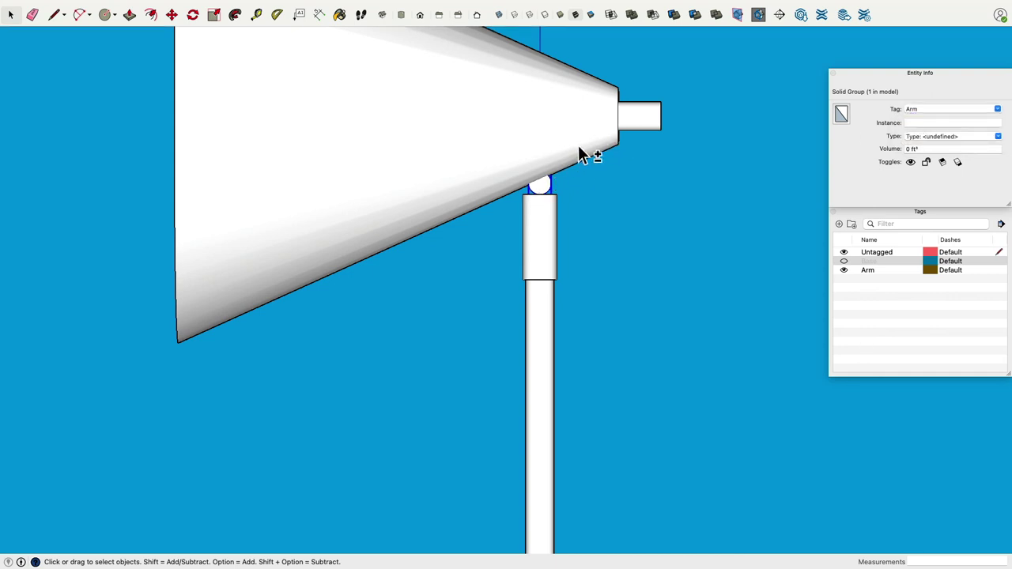
Group the cone shade together with the joint cylinder.
shift+click(579, 155)
right_click(593, 131)
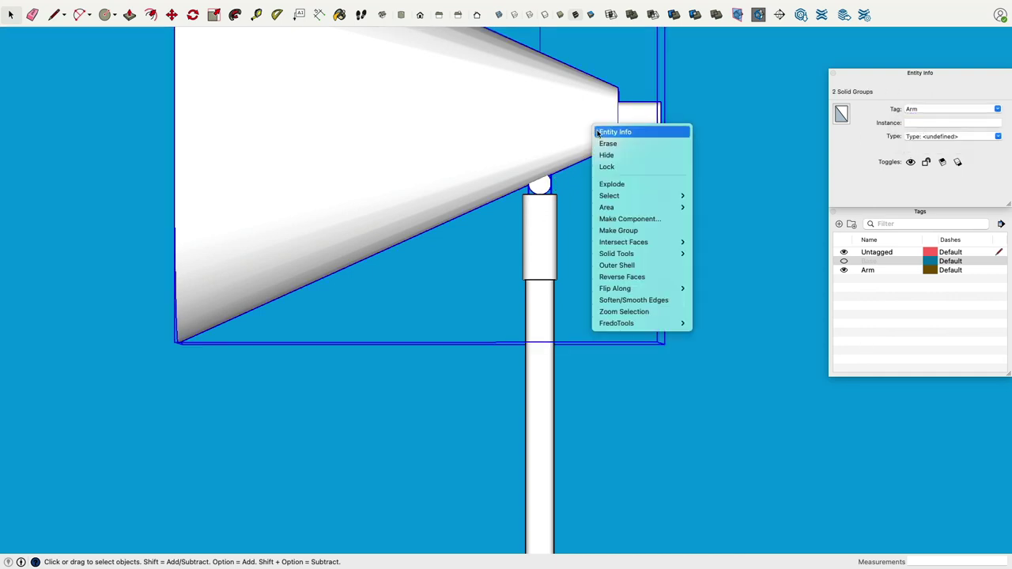
click(630, 230)
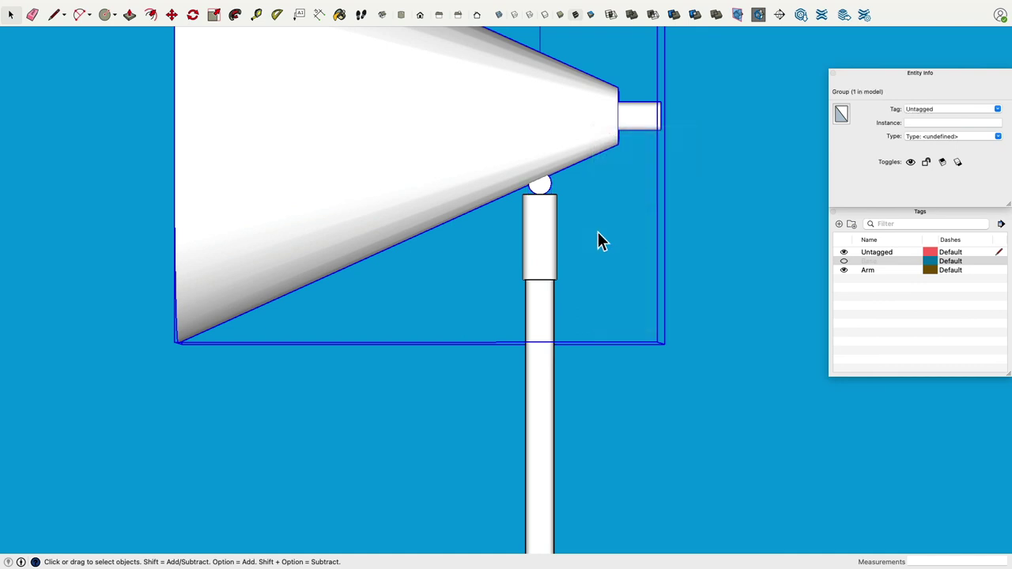
Group the rod, its bottom ball and the top cap into one group.
click(553, 265)
shift+click(539, 324)
scroll(594, 214, down, 3)
scroll(536, 413, up, 3)
middle_drag(535, 414, 565, 459)
click(573, 463)
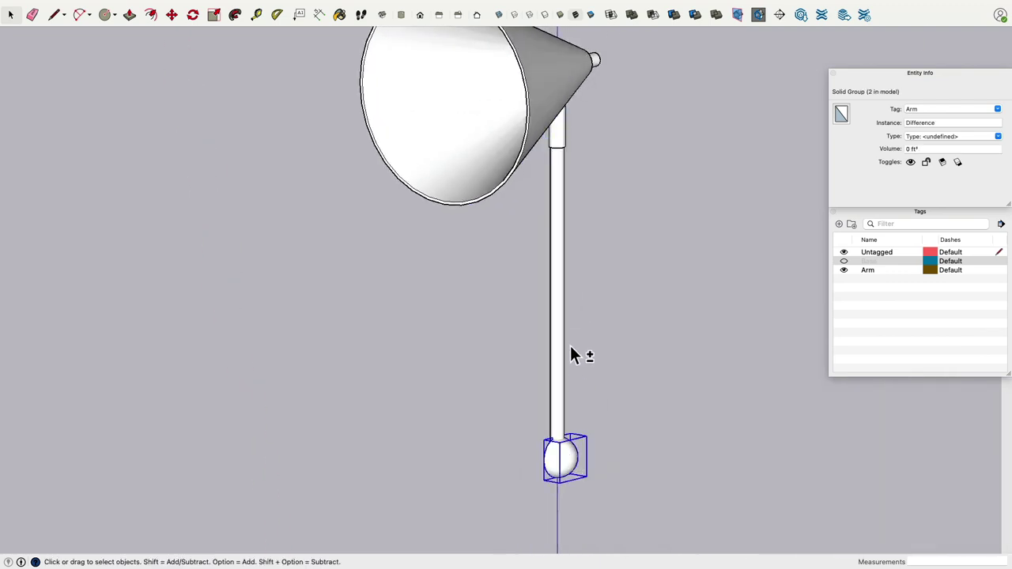
shift+click(564, 292)
shift+click(563, 144)
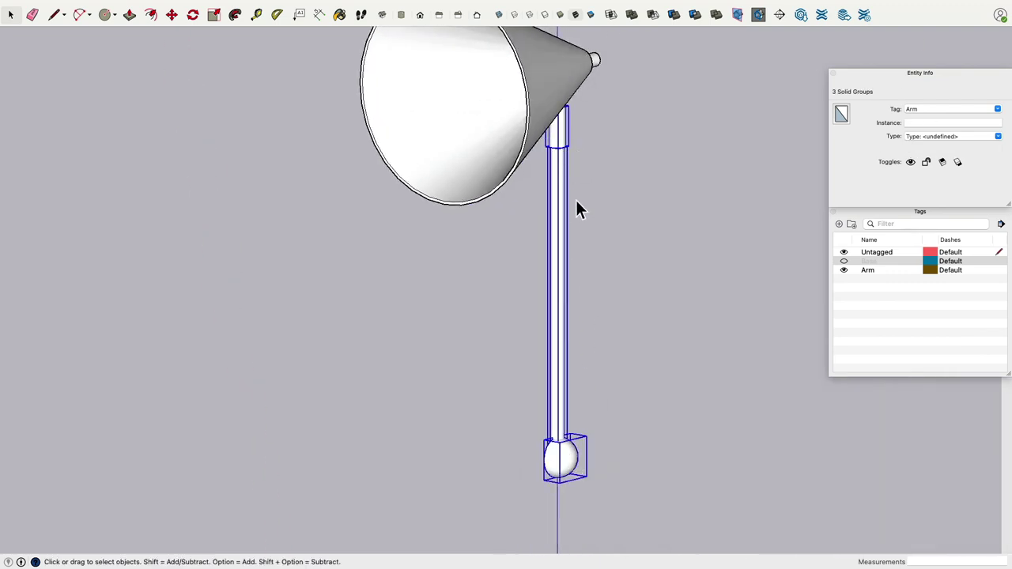
right_click(562, 241)
click(624, 344)
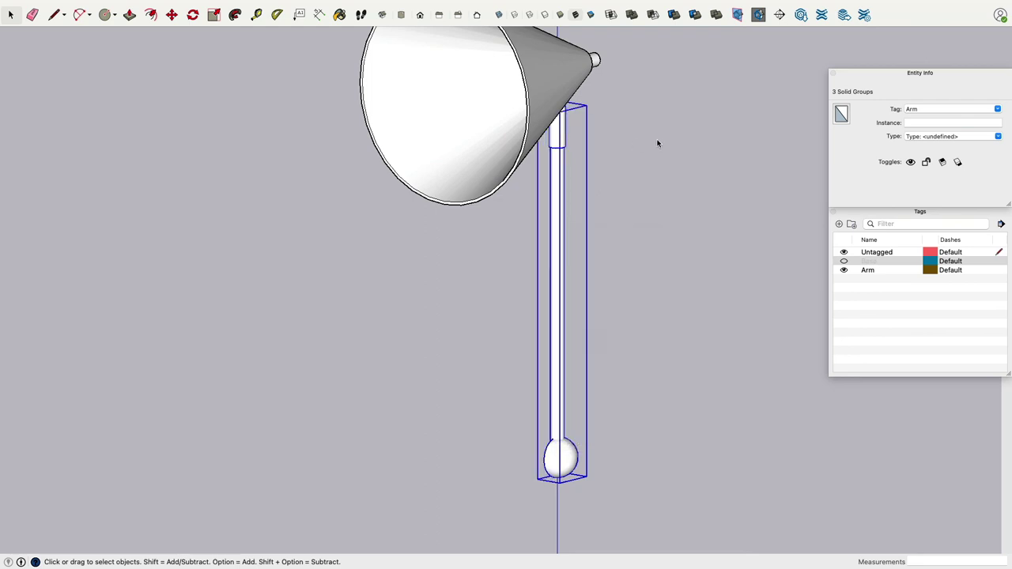
Combine the cone shade group and the rod-and-ball group into one group.
middle_drag(676, 145, 514, 102)
click(528, 89)
shift+click(527, 128)
right_click(529, 130)
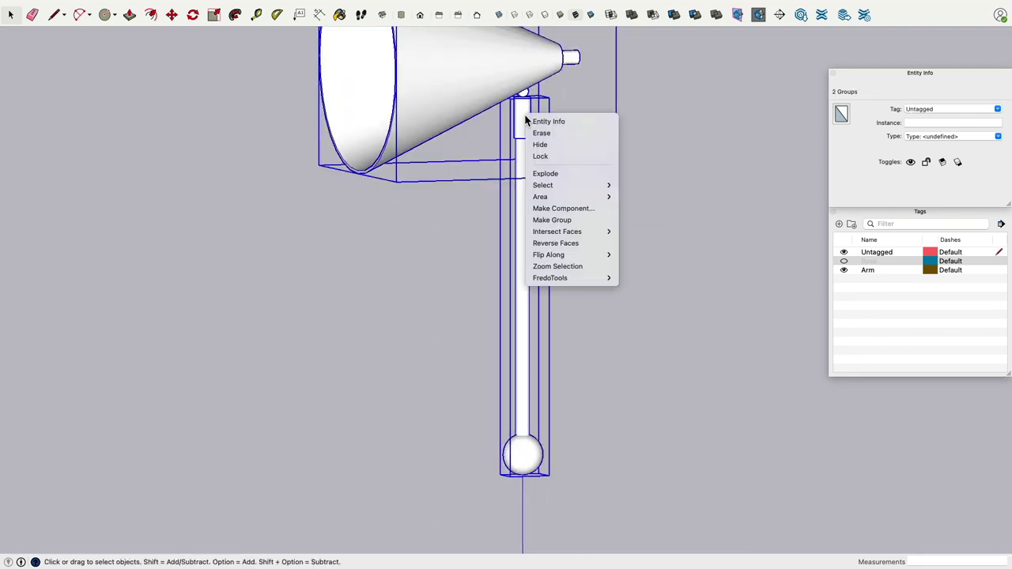
click(555, 220)
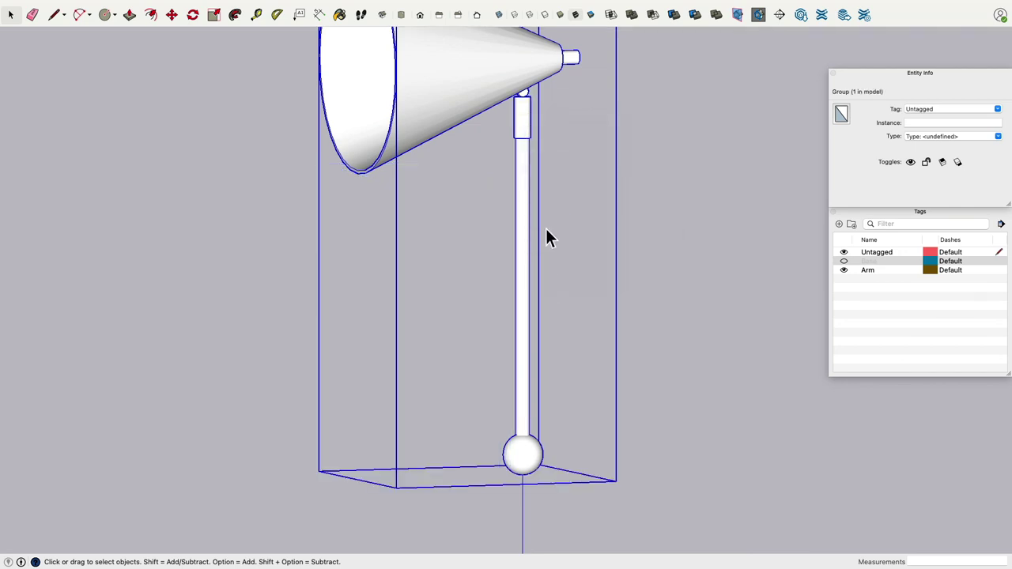
click(250, 6)
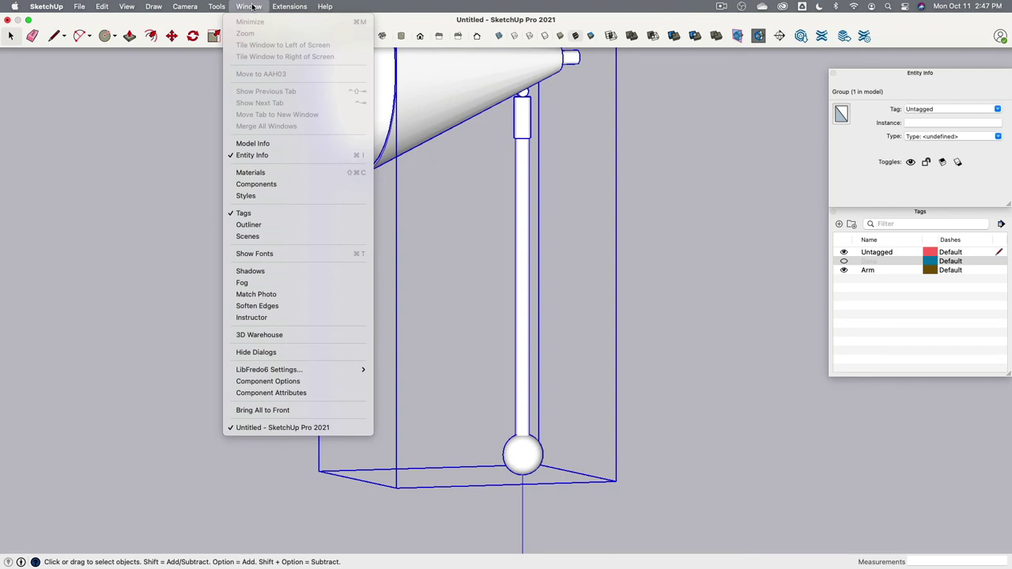
In the Outliner, rename the inner cone shade group to 'Shade'.
click(287, 226)
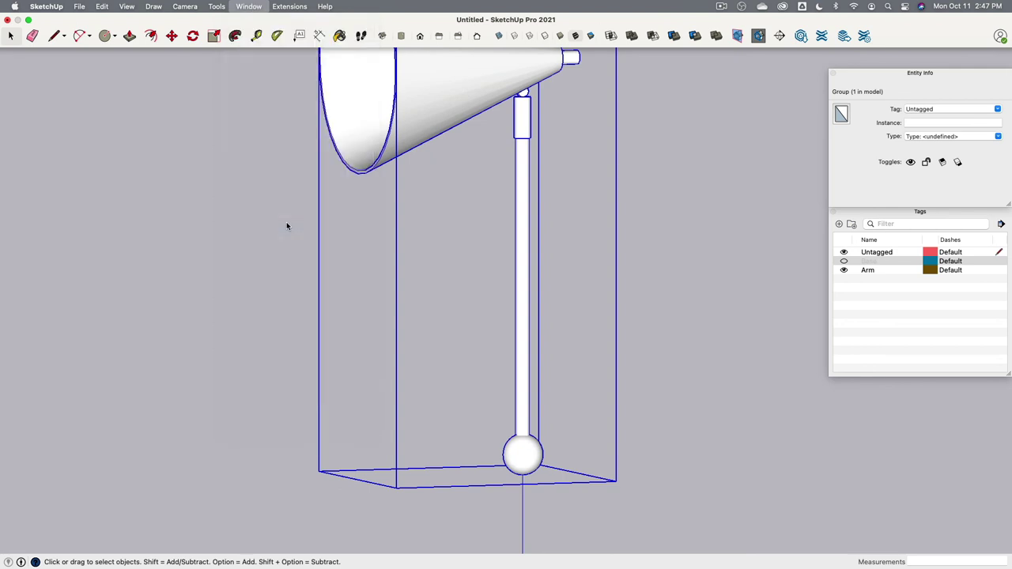
click(655, 147)
click(664, 165)
click(665, 156)
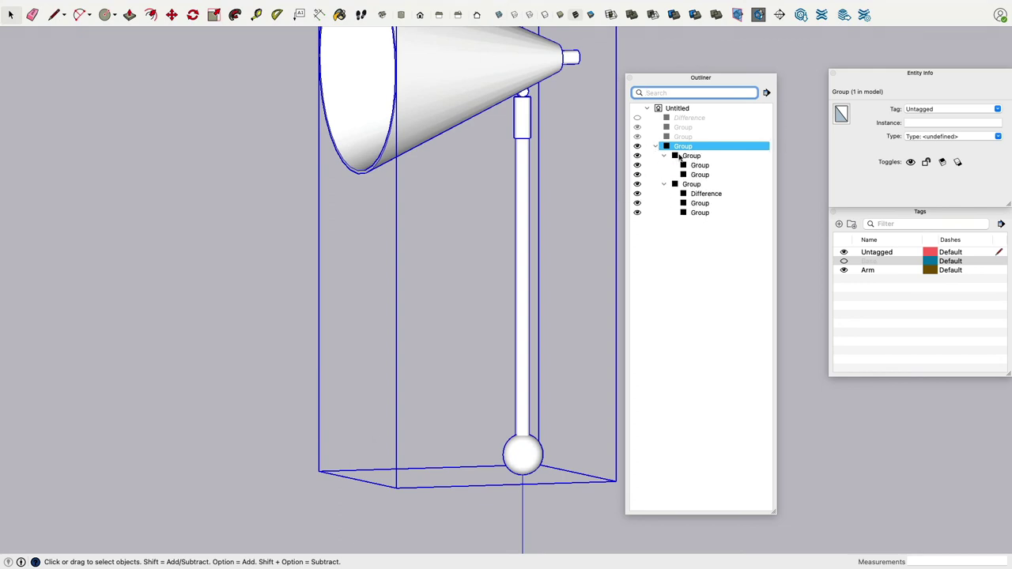
click(691, 156)
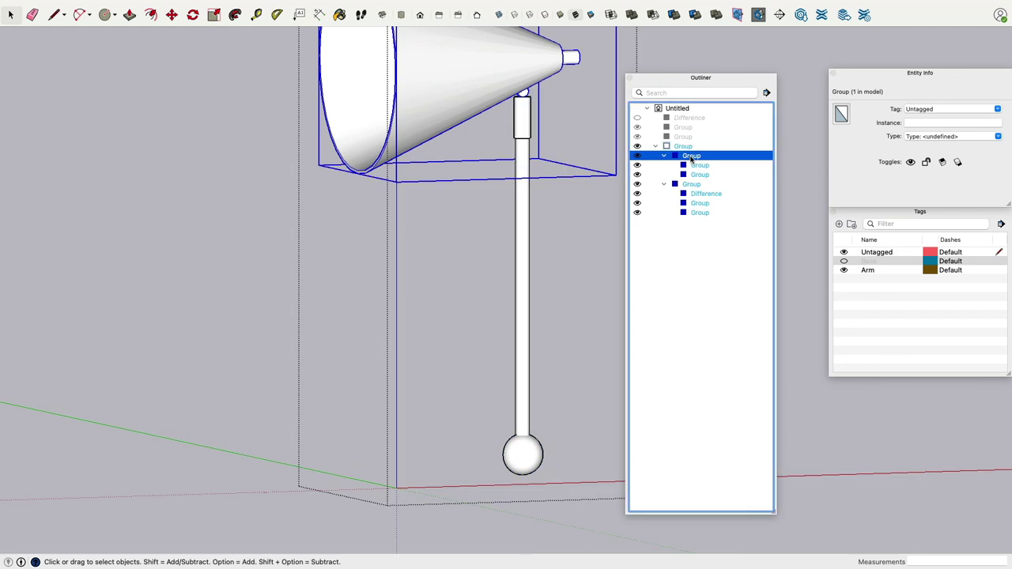
click(691, 156)
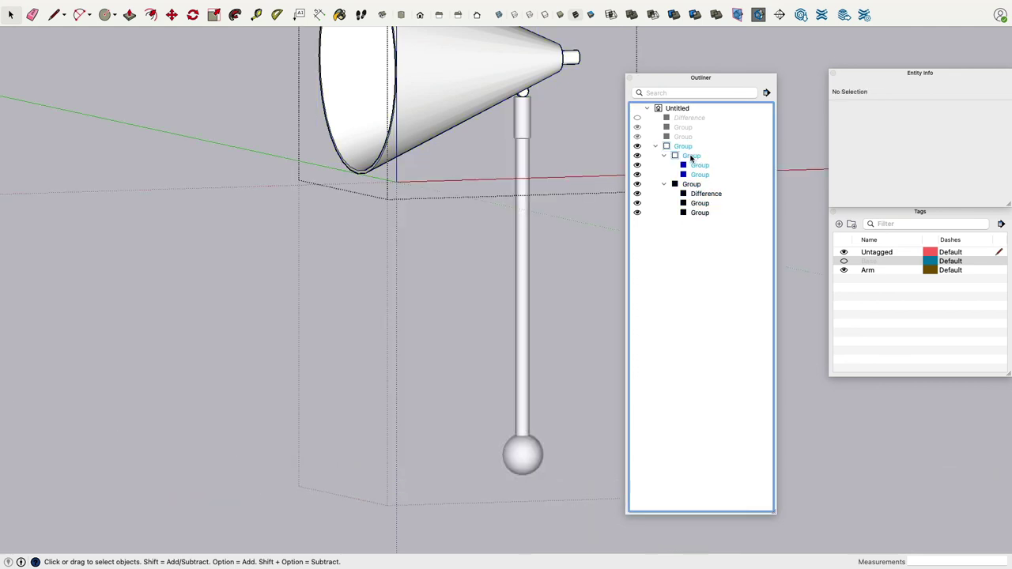
click(691, 157)
double_click(681, 156)
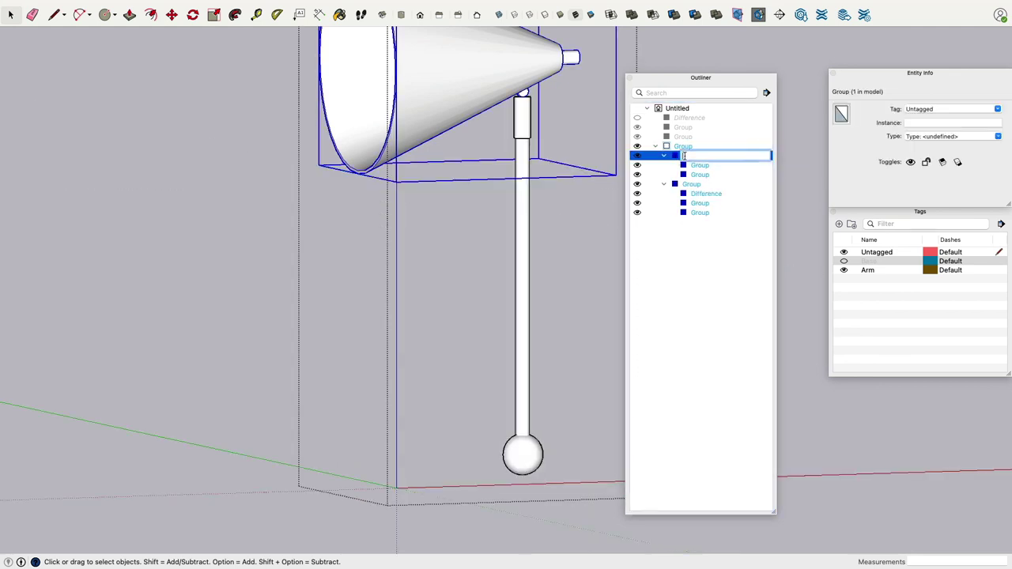
text(Shade)
key(Return)
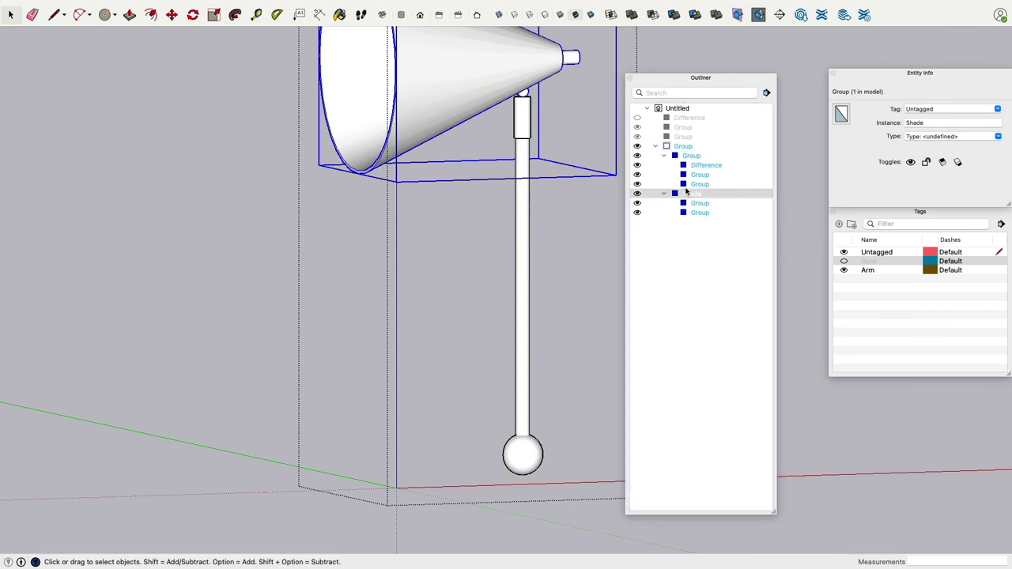
Name both the inner rod-and-ball group and the combined parent group 'Arm'.
click(718, 257)
click(696, 196)
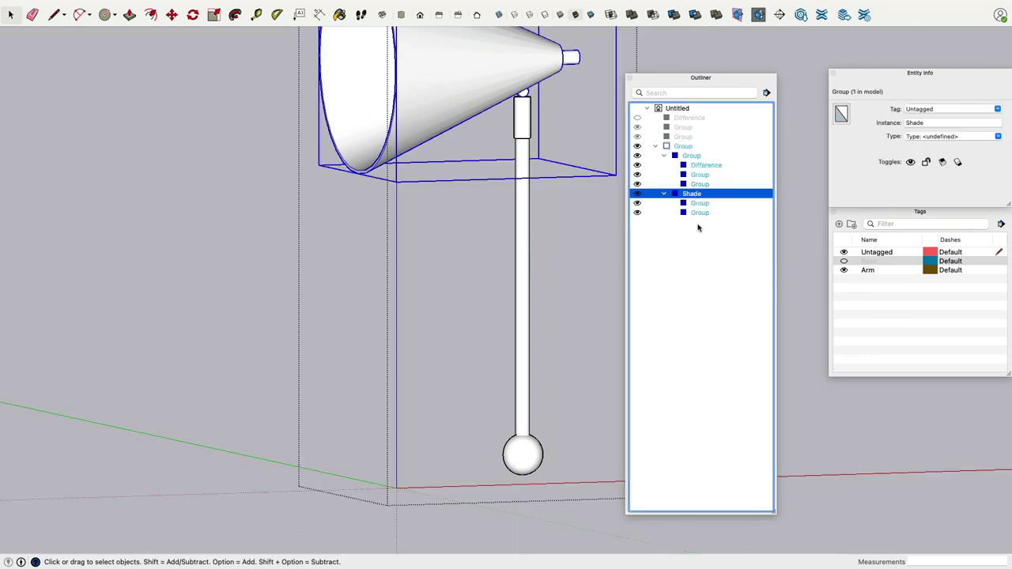
click(692, 156)
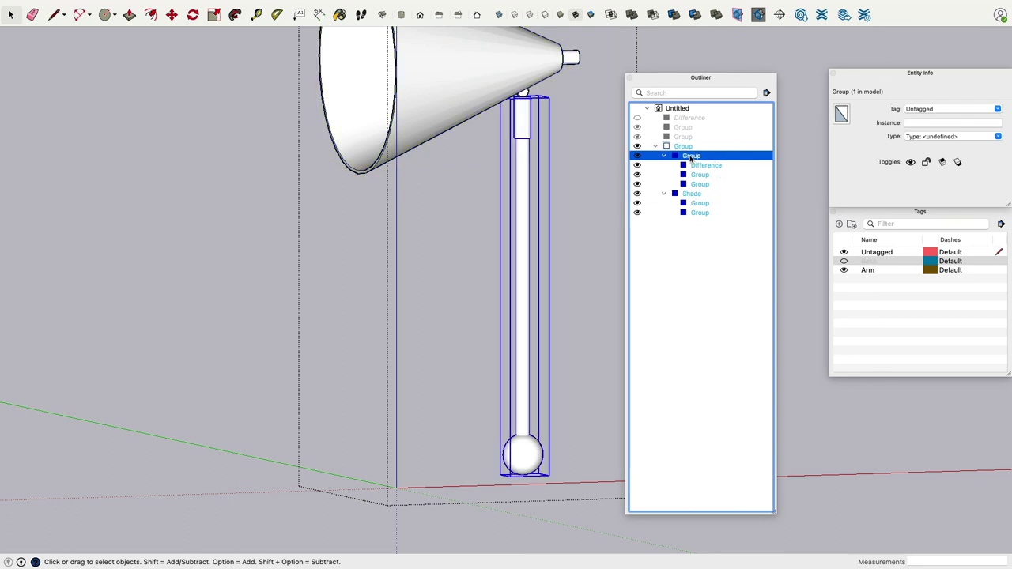
click(690, 157)
text(Arm)
key(Return)
key(Escape)
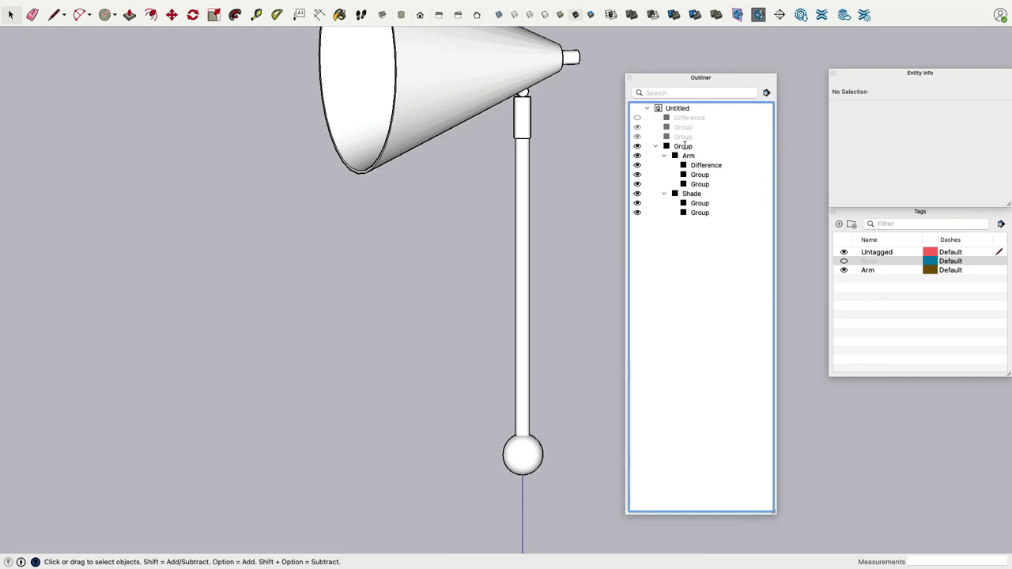
click(684, 146)
click(697, 147)
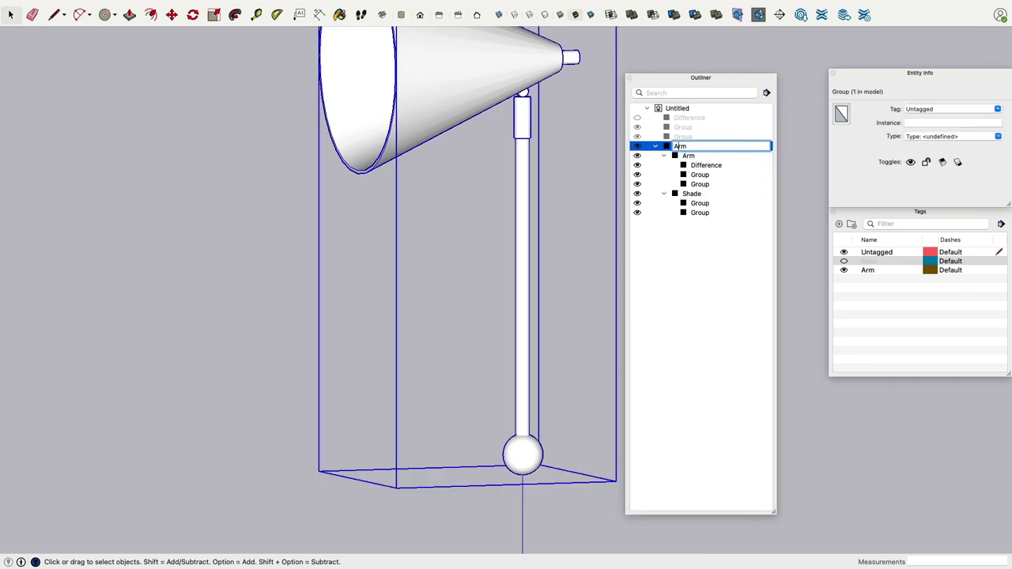
key(Return)
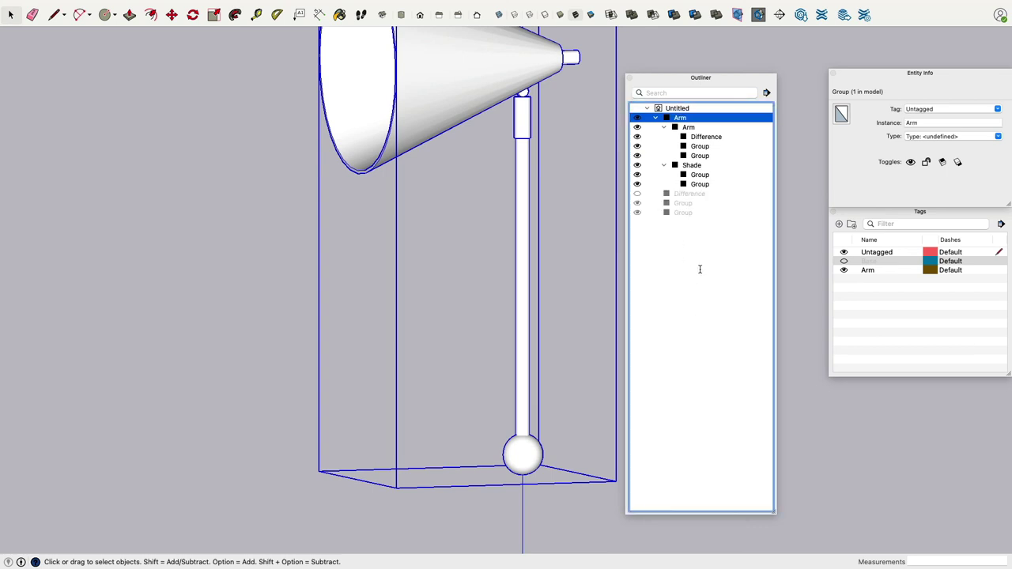
Make the Base tag visible and unhide the Difference solid.
click(843, 261)
click(843, 261)
click(843, 261)
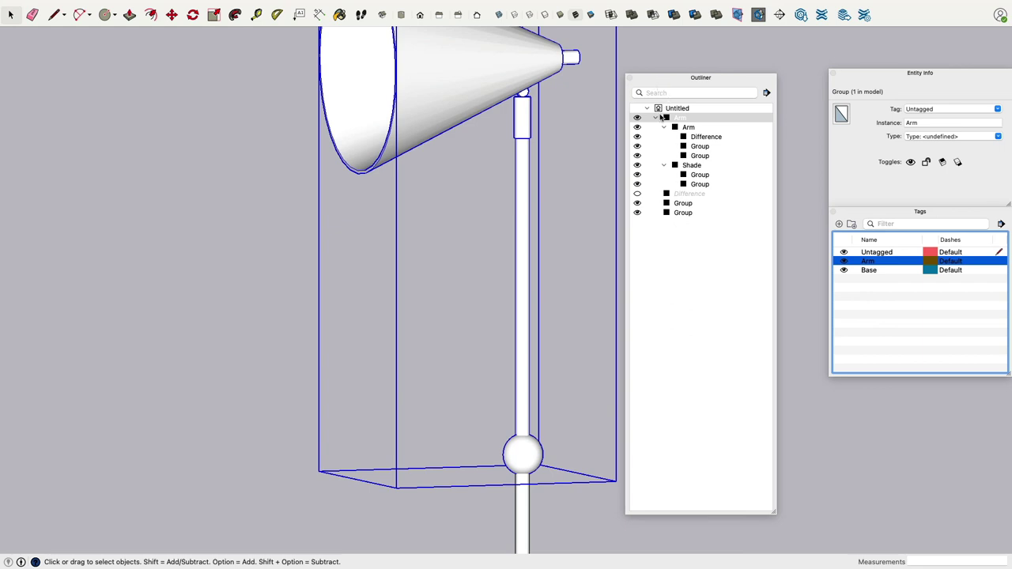
click(637, 194)
click(637, 193)
middle_drag(500, 271, 664, 269)
Hide everything on the Arm tag.
click(637, 193)
click(685, 194)
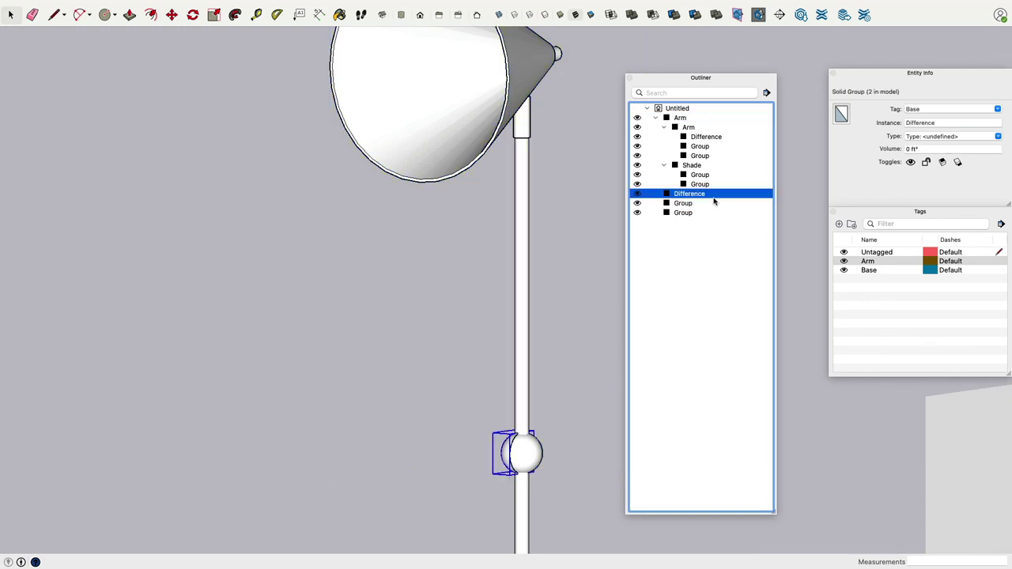
click(523, 490)
click(508, 460)
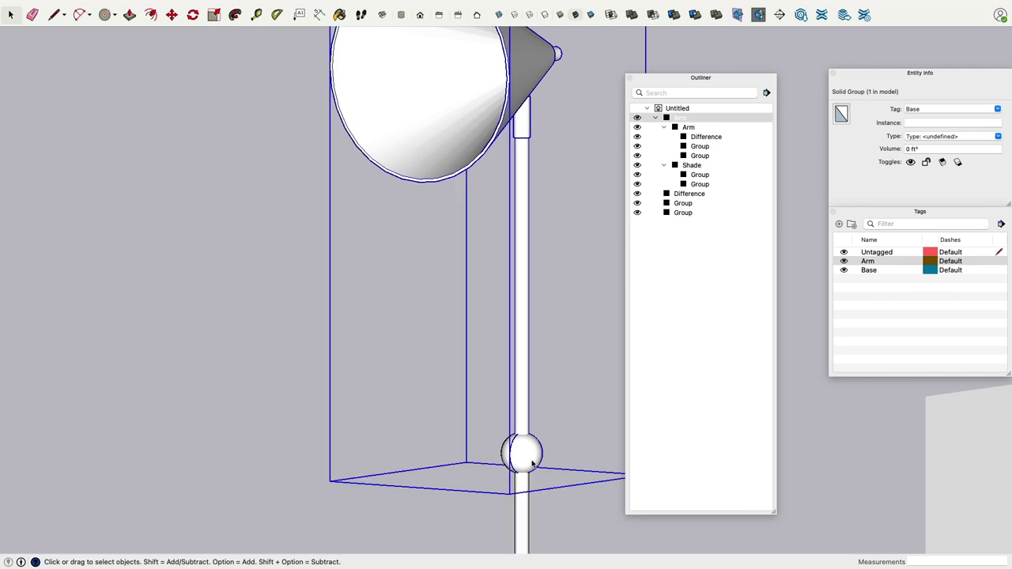
click(843, 264)
scroll(517, 338, down, 3)
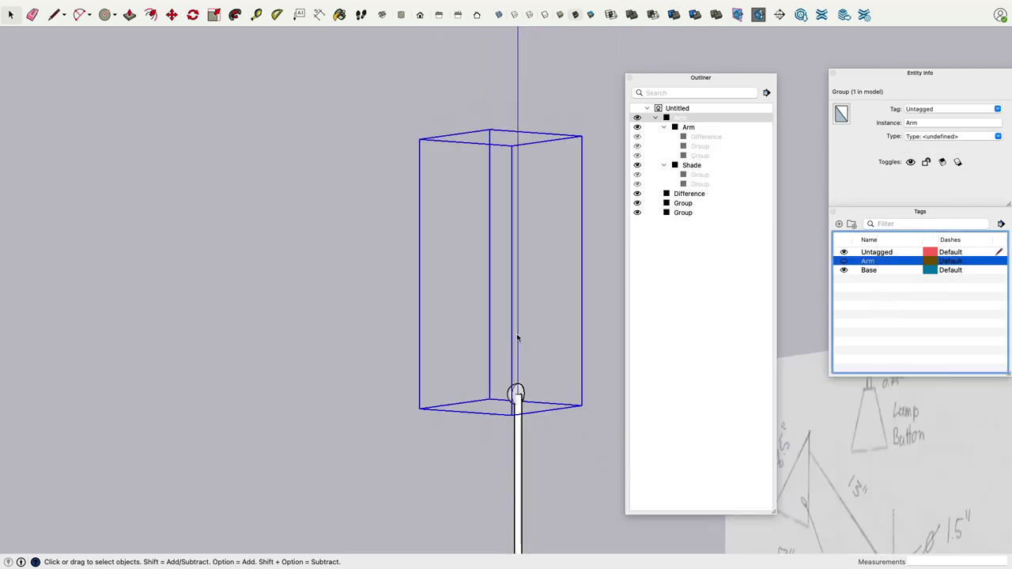
click(424, 465)
scroll(518, 380, up, 2)
Group the Difference solid, the pole group and the cone together.
click(520, 389)
shift+click(533, 448)
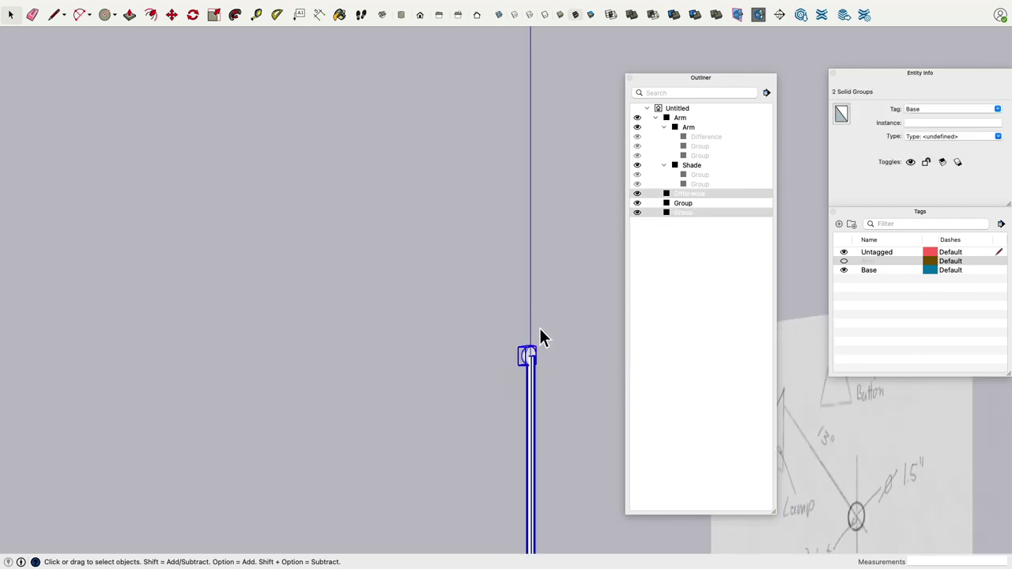
scroll(546, 339, down, 5)
middle_drag(556, 340, 555, 292)
scroll(530, 327, up, 3)
shift+click(522, 332)
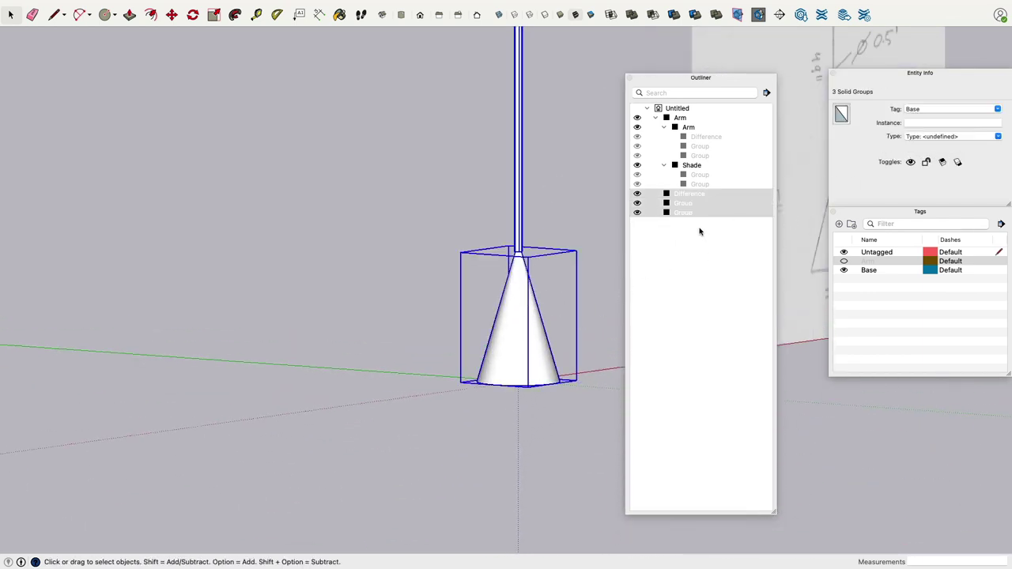
right_click(522, 303)
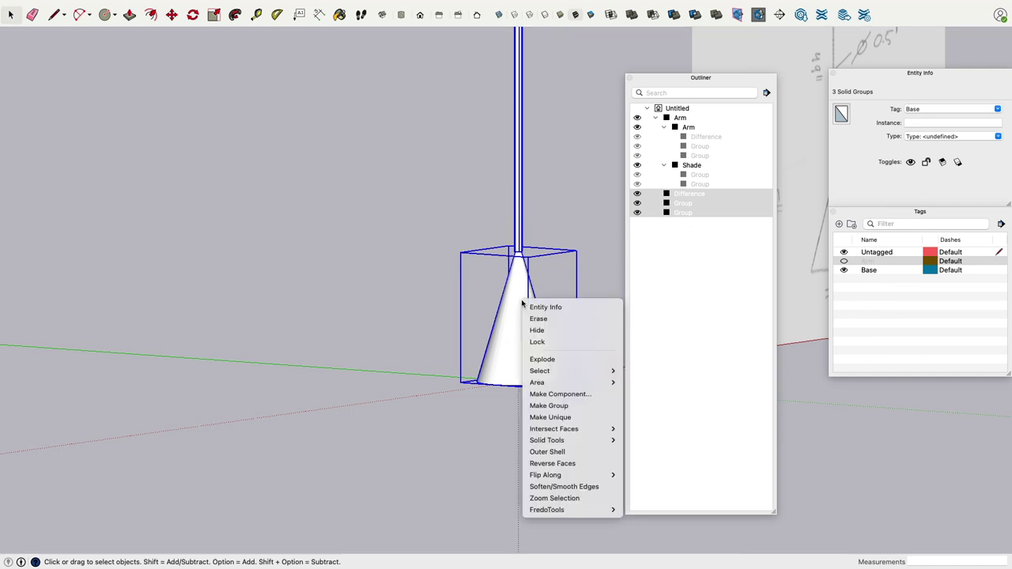
click(574, 406)
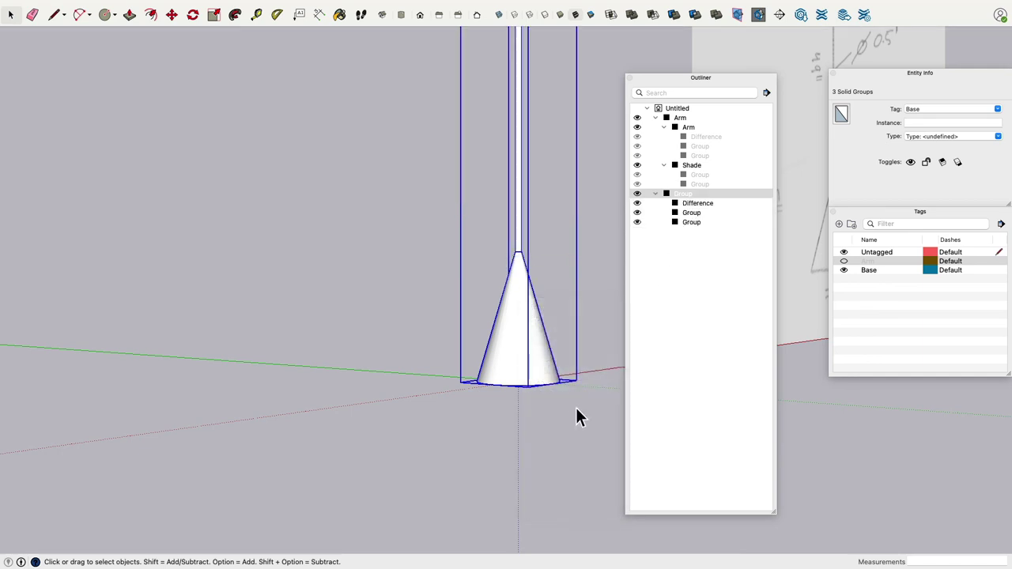
Name the new group 'Base' in the Outliner.
click(681, 195)
click(696, 196)
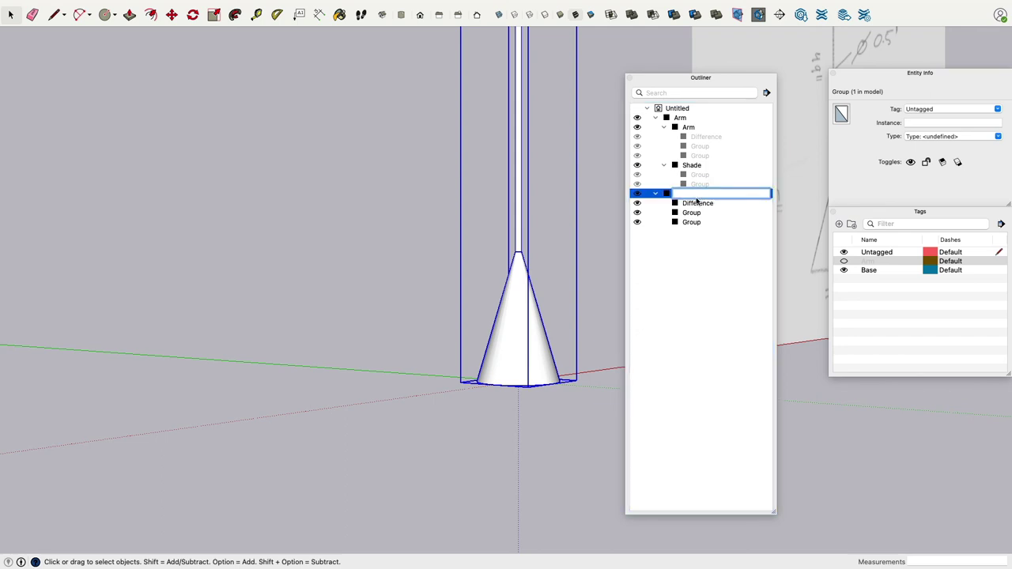
text(Base)
key(Return)
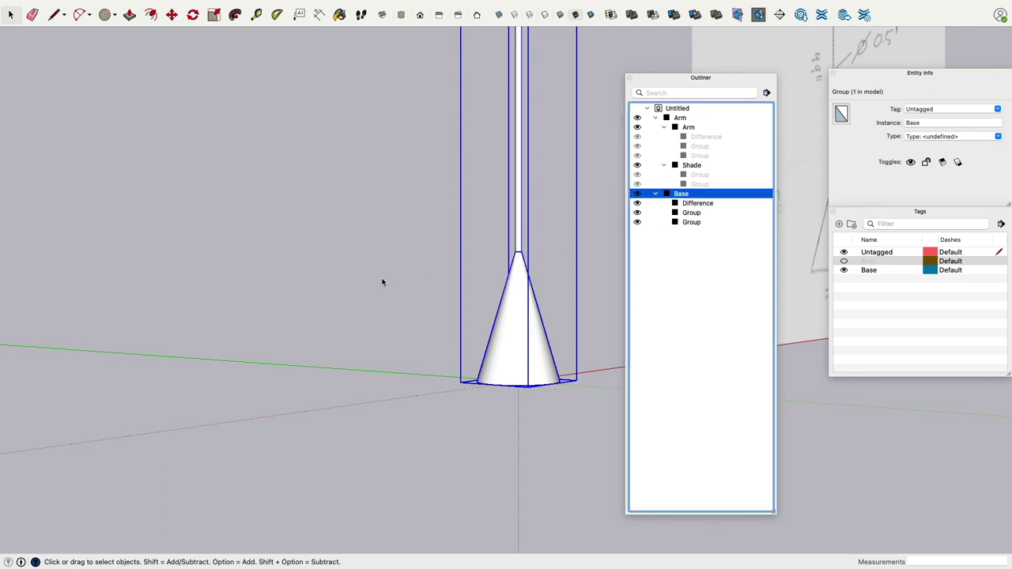
scroll(382, 282, down, 2)
middle_drag(390, 287, 463, 295)
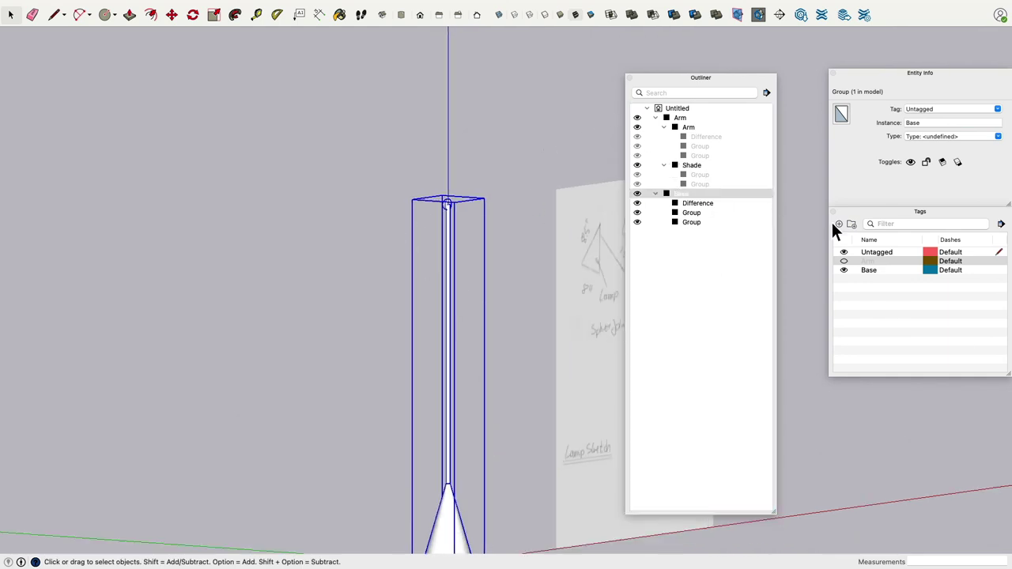
Hide the Base group in the Outliner and switch the Arm tag back on.
click(637, 195)
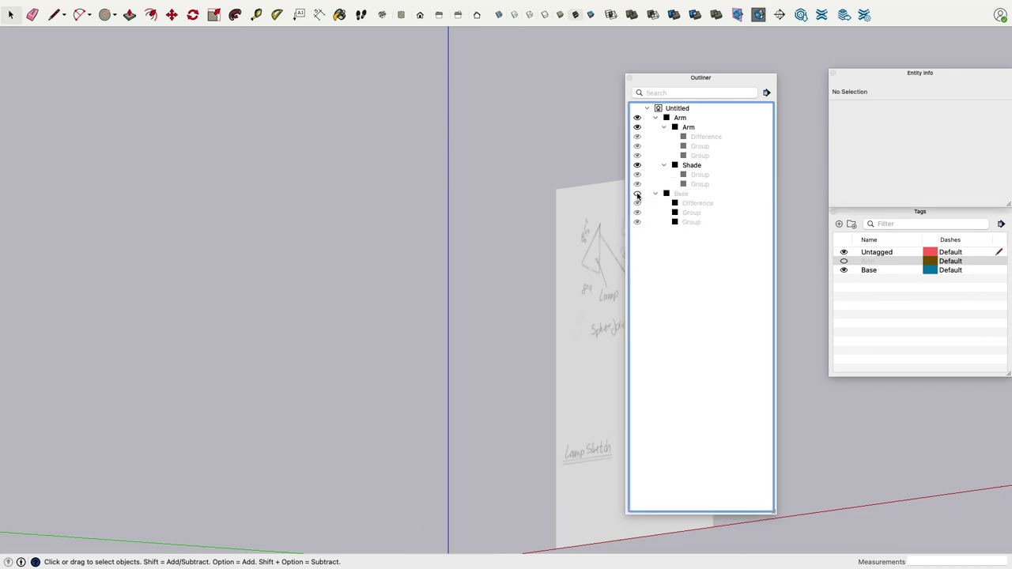
click(638, 194)
click(637, 195)
click(637, 195)
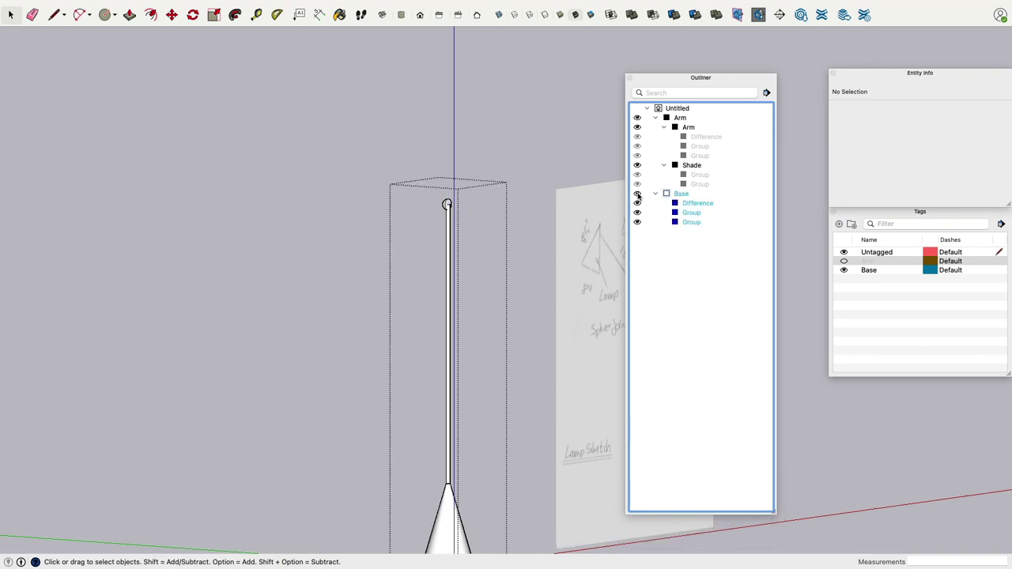
click(637, 194)
click(637, 194)
click(515, 144)
click(637, 195)
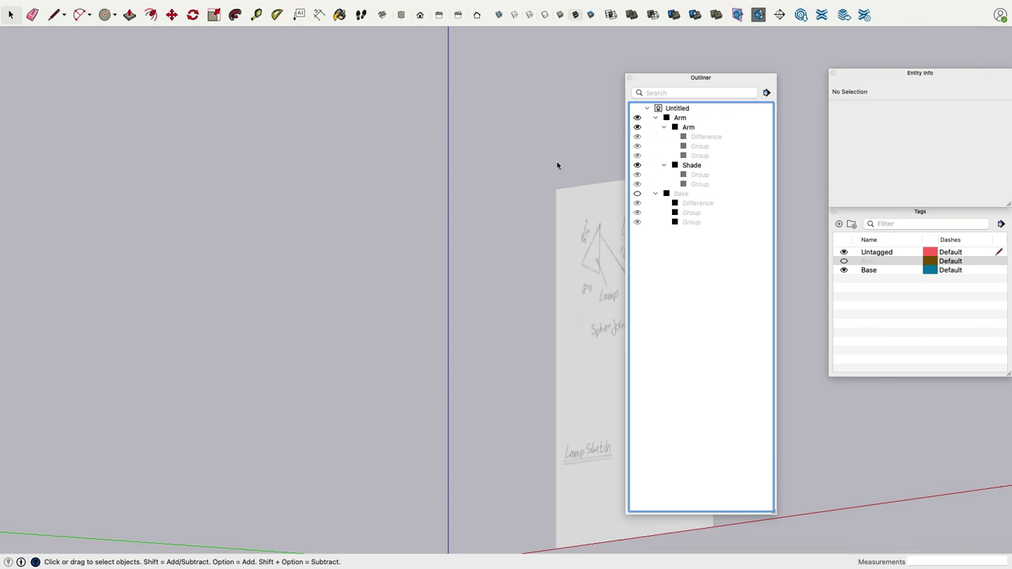
click(844, 261)
mouse_move(537, 147)
middle_down()
mouse_move(332, 145)
mouse_move(656, 144)
mouse_move(553, 166)
mouse_move(366, 168)
mouse_move(429, 163)
middle_up()
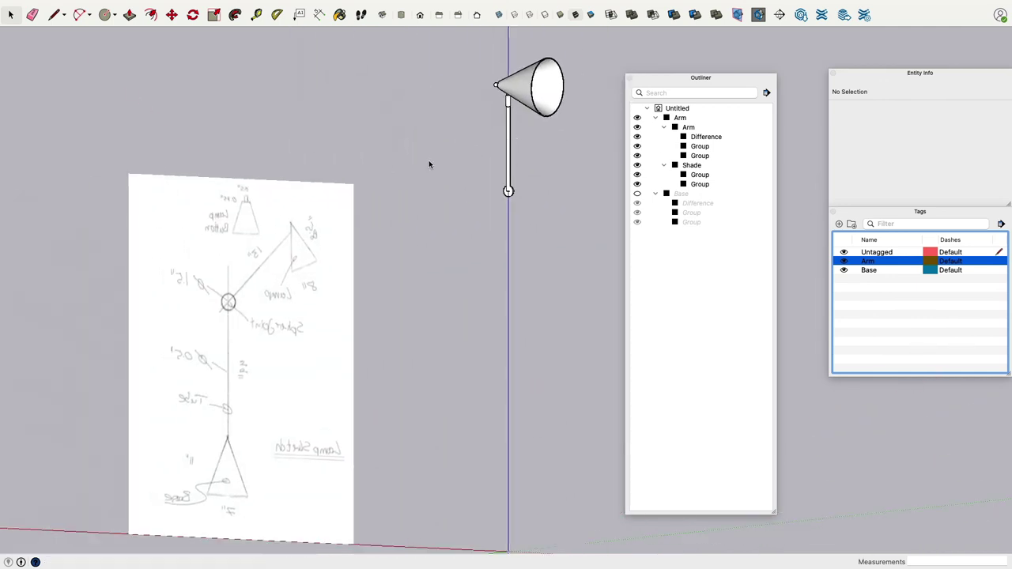
click(508, 138)
Rotate the Arm group 45° about the base disc centre, tilting rod and shade diagonally.
click(509, 144)
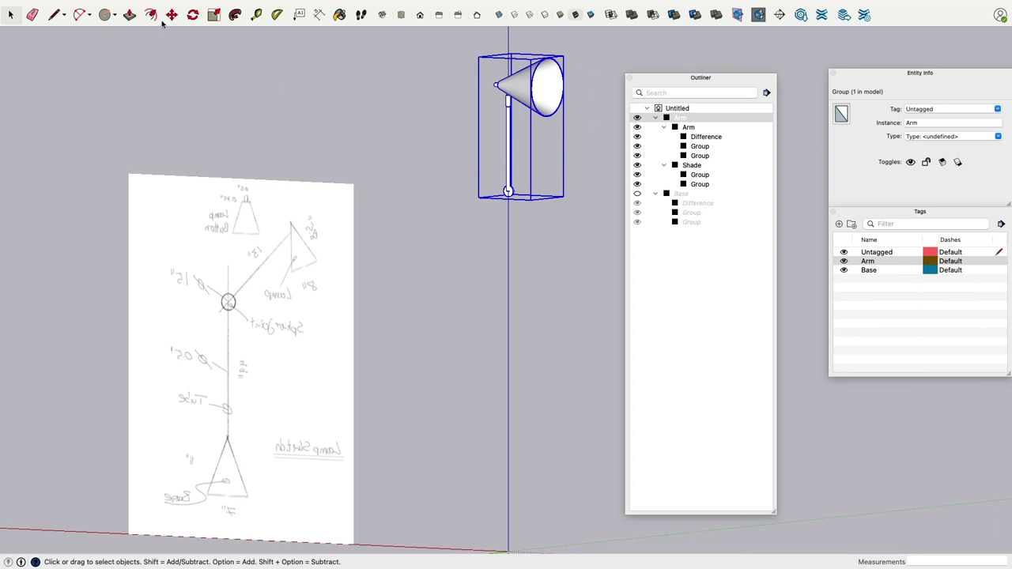
click(192, 15)
drag(499, 229, 598, 201)
middle_drag(598, 201, 549, 158)
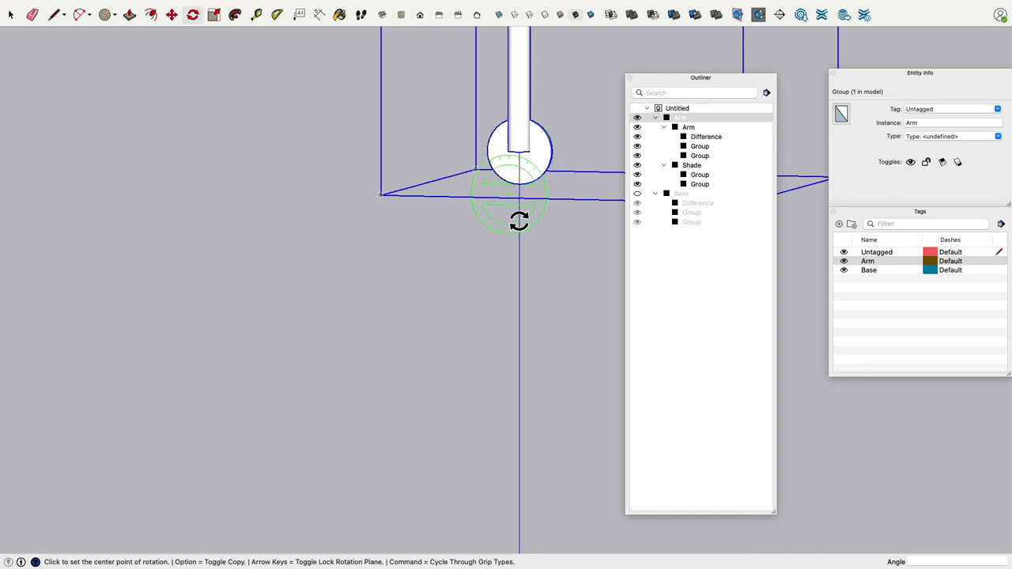
middle_drag(519, 233, 524, 195)
scroll(524, 182, up, 3)
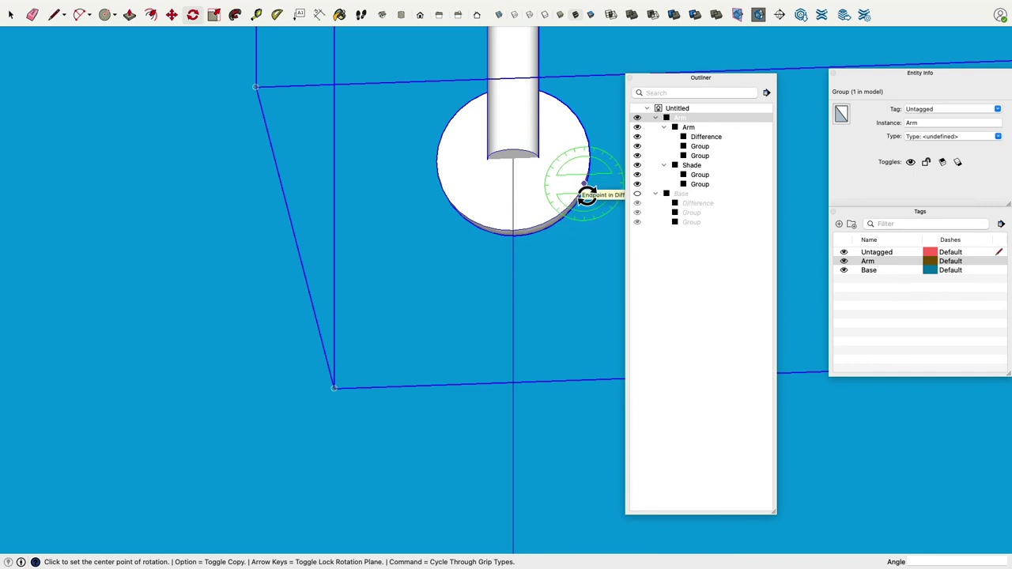
click(513, 158)
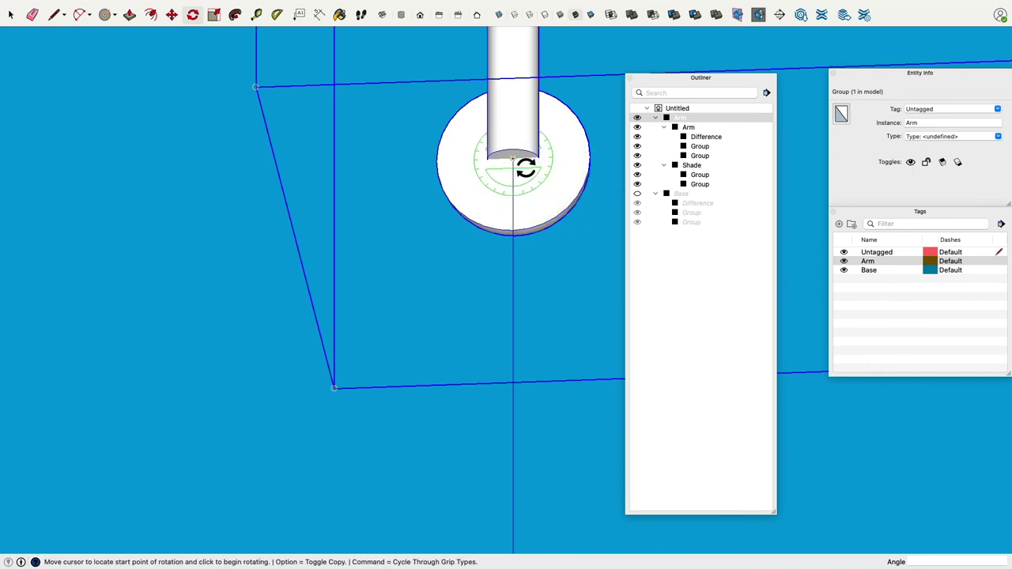
click(585, 159)
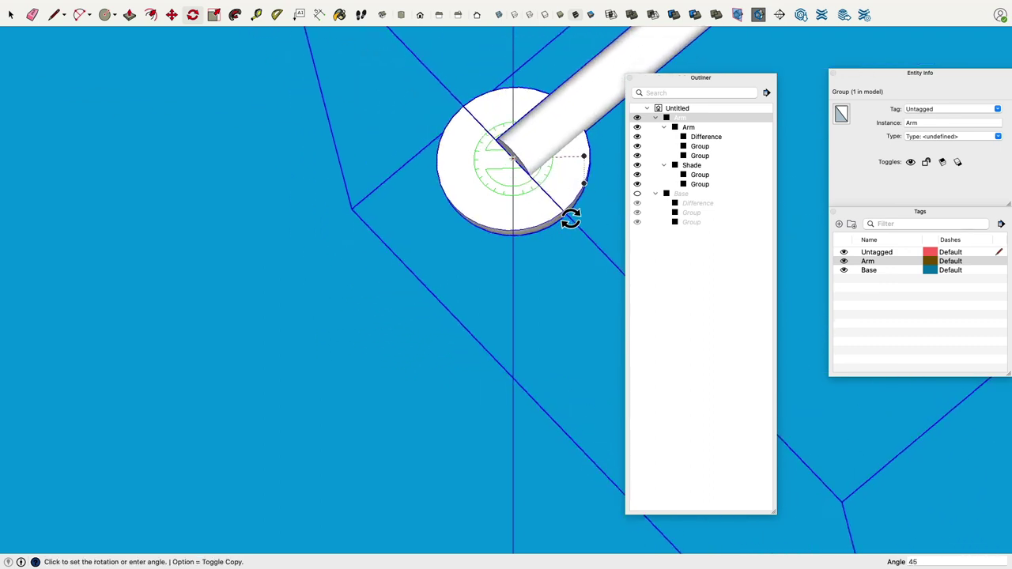
click(570, 219)
middle_drag(527, 221, 484, 260)
click(11, 15)
click(366, 176)
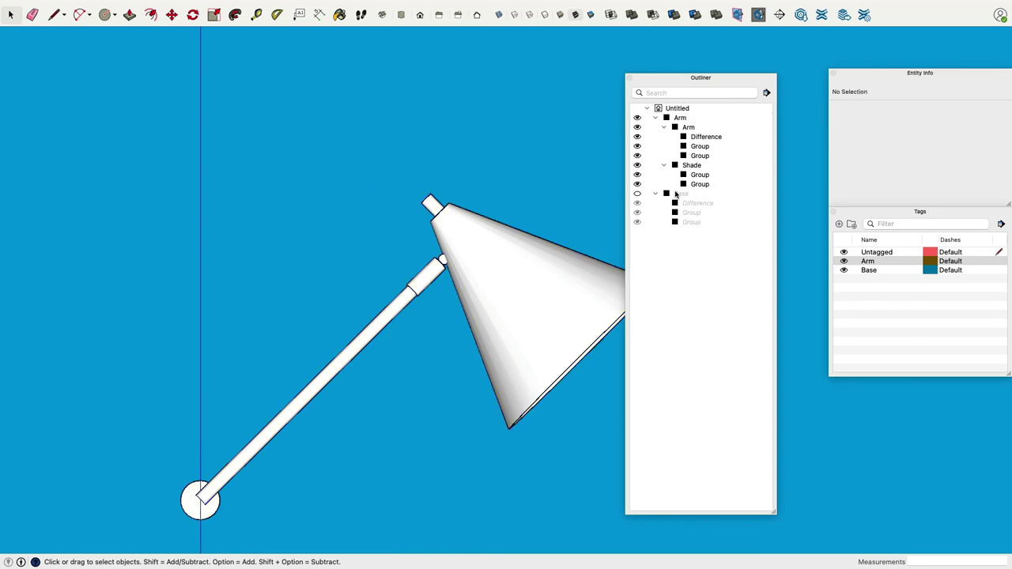
Rotate the Shade group about 20.8° around its joint pin, angling the cone downward.
click(692, 165)
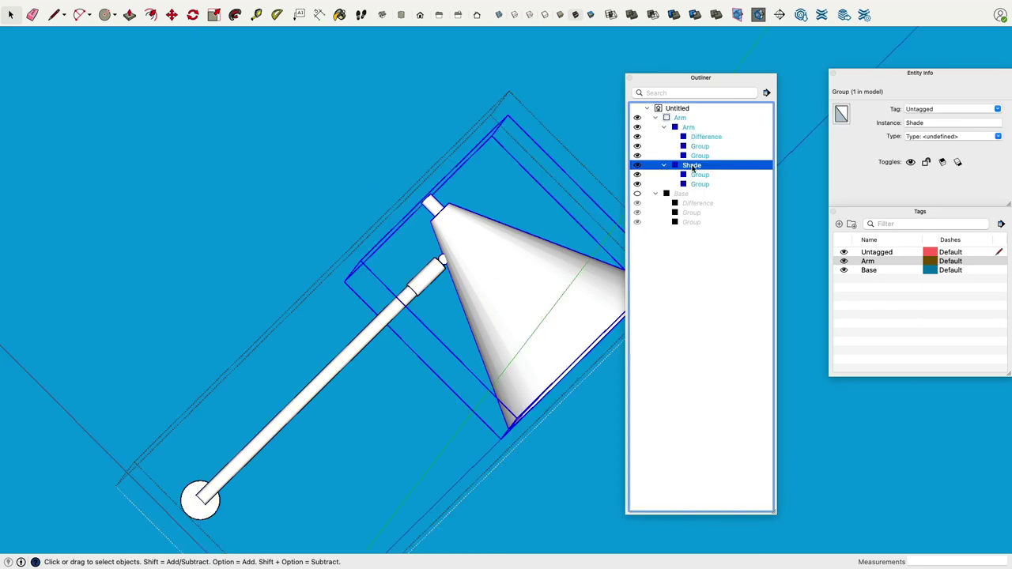
click(192, 15)
scroll(455, 276, up, 10)
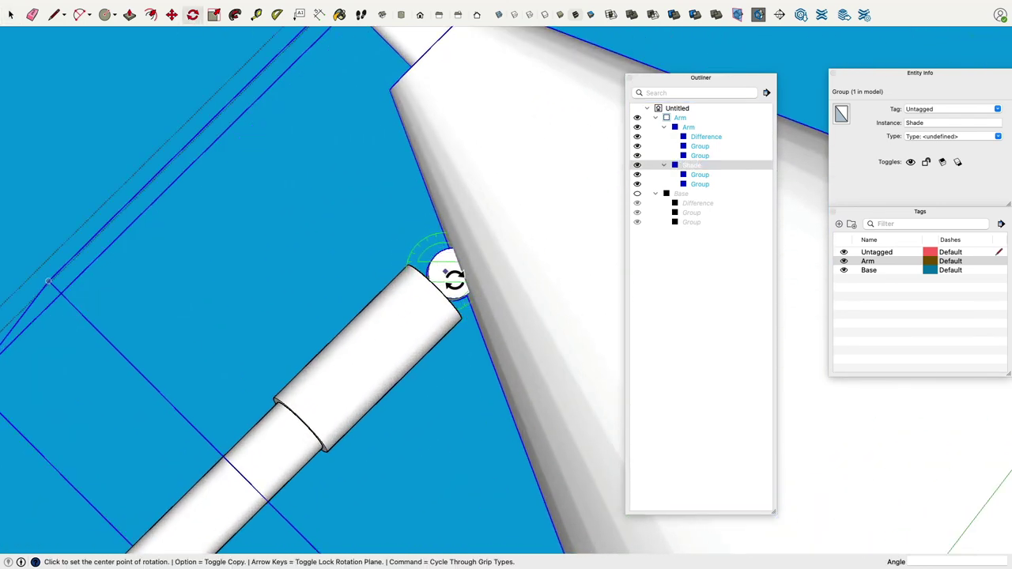
scroll(469, 297, up, 4)
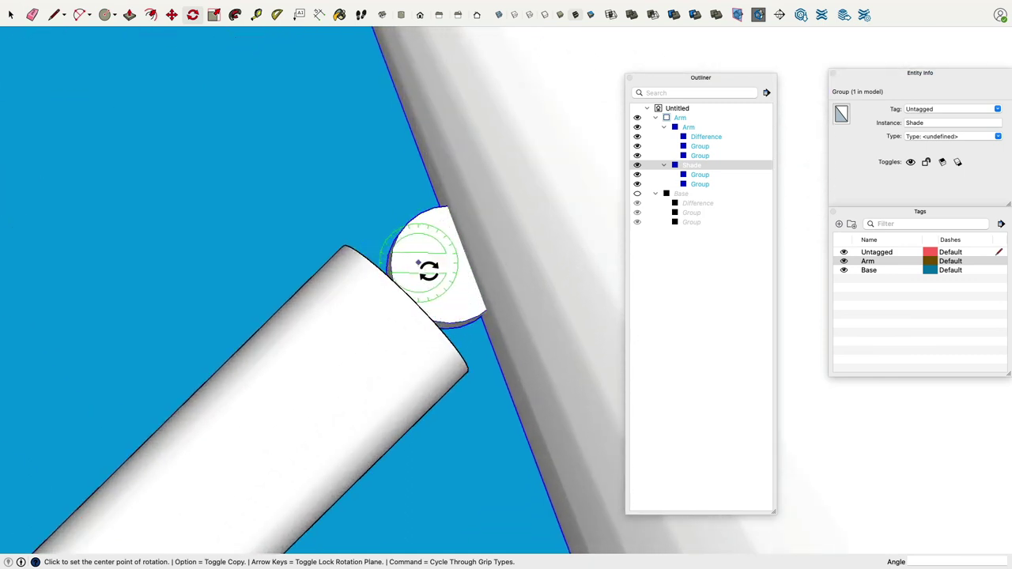
click(449, 264)
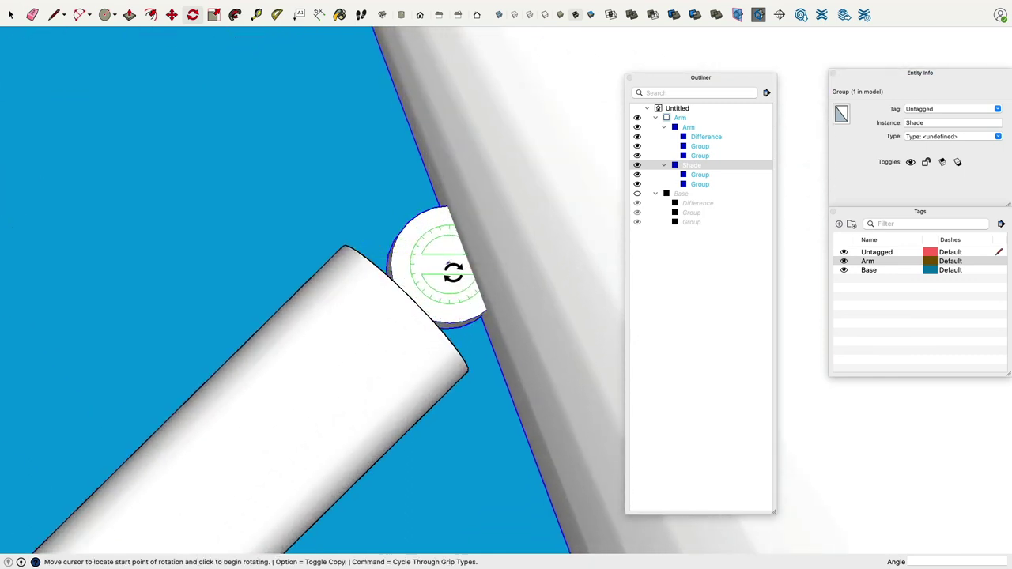
click(395, 273)
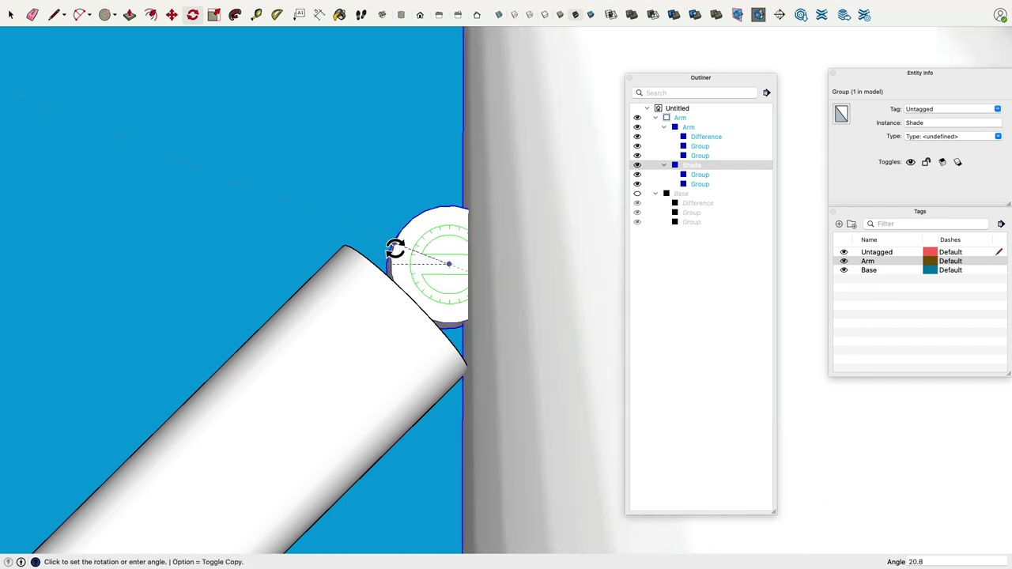
click(395, 248)
scroll(397, 253, down, 10)
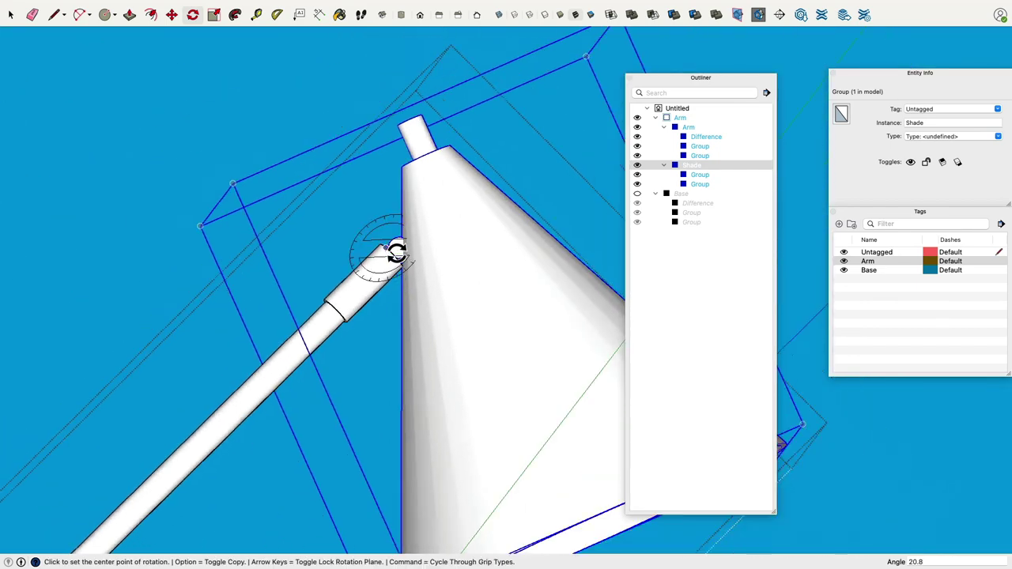
click(10, 14)
click(142, 118)
scroll(377, 248, up, 5)
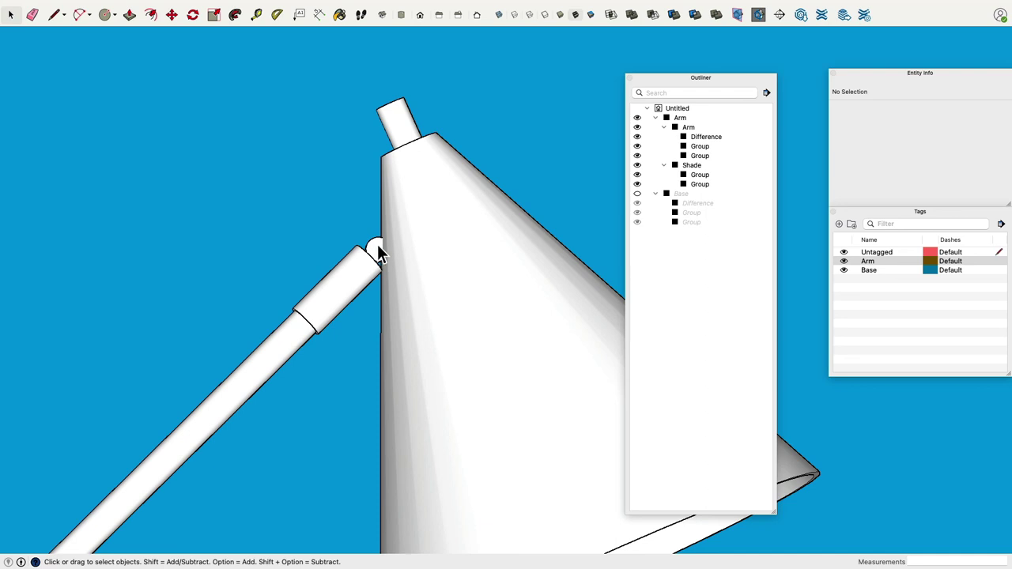
scroll(377, 245, down, 10)
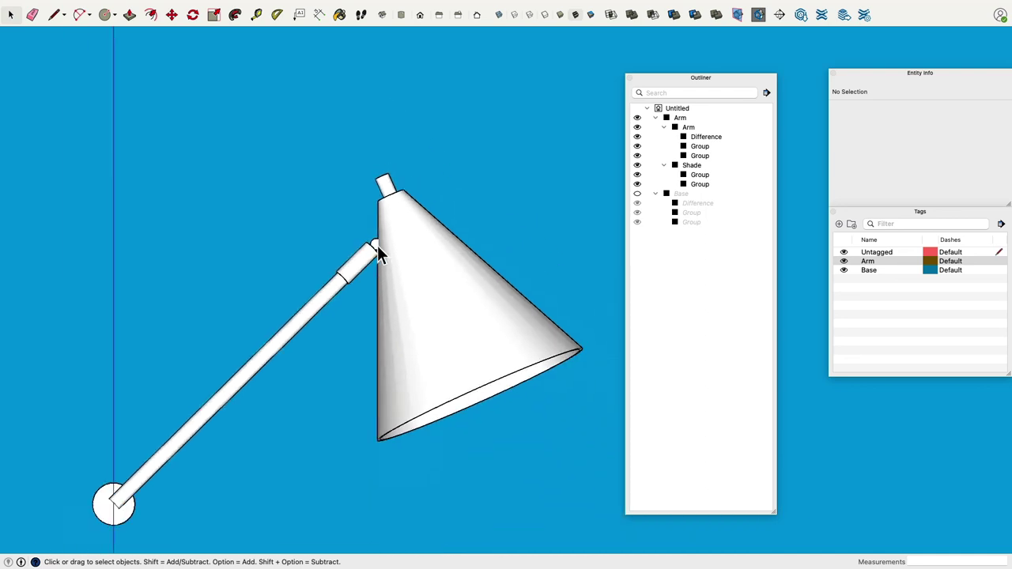
Show the Base group again and select the dimension sketch image.
click(637, 194)
mouse_move(359, 230)
middle_down()
mouse_move(670, 283)
mouse_move(235, 185)
mouse_move(461, 278)
middle_up()
click(501, 299)
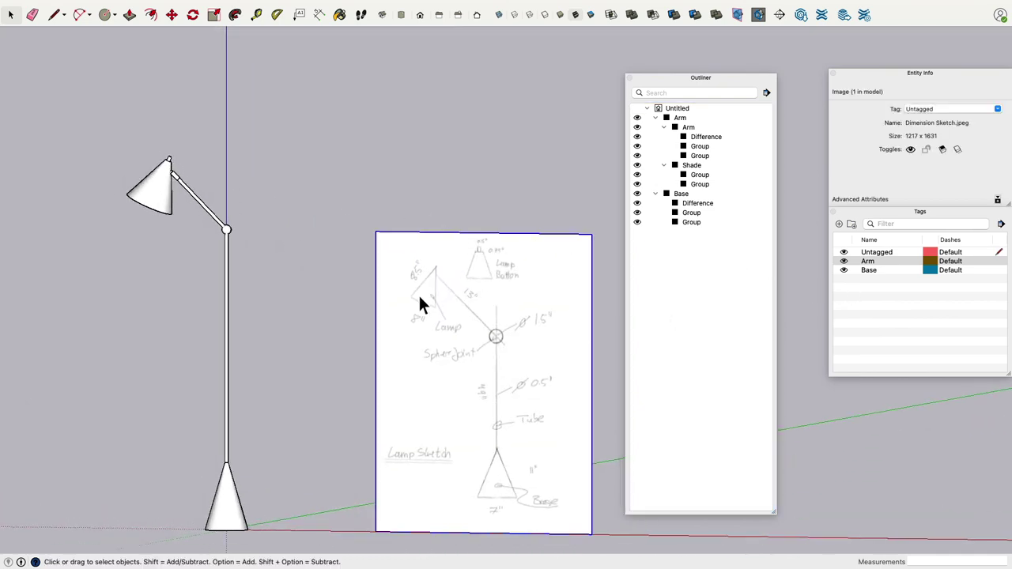
Create a new 'Reference' tag and assign the Dimension Sketch.jpeg image to it.
right_click(879, 300)
click(867, 302)
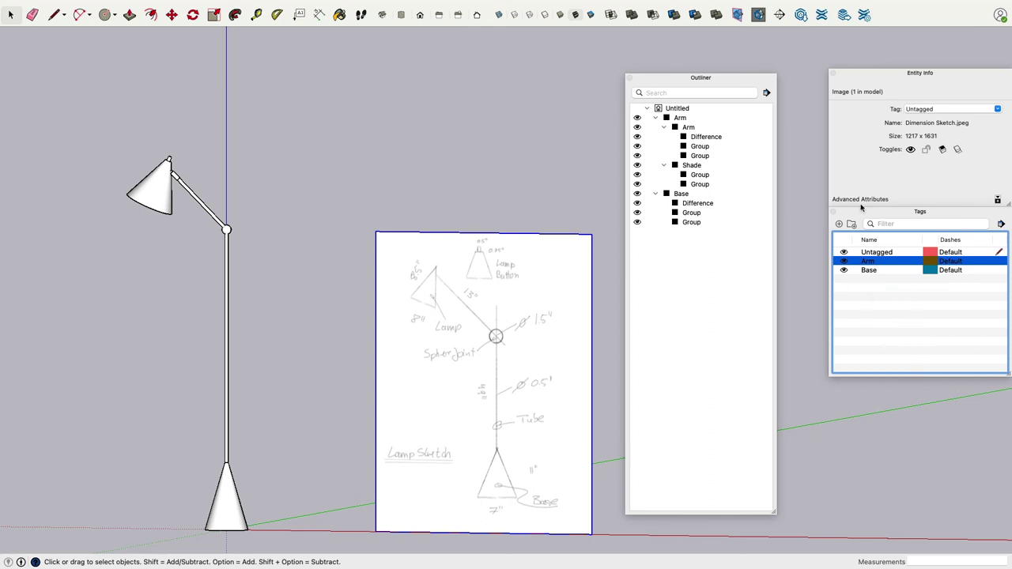
click(839, 224)
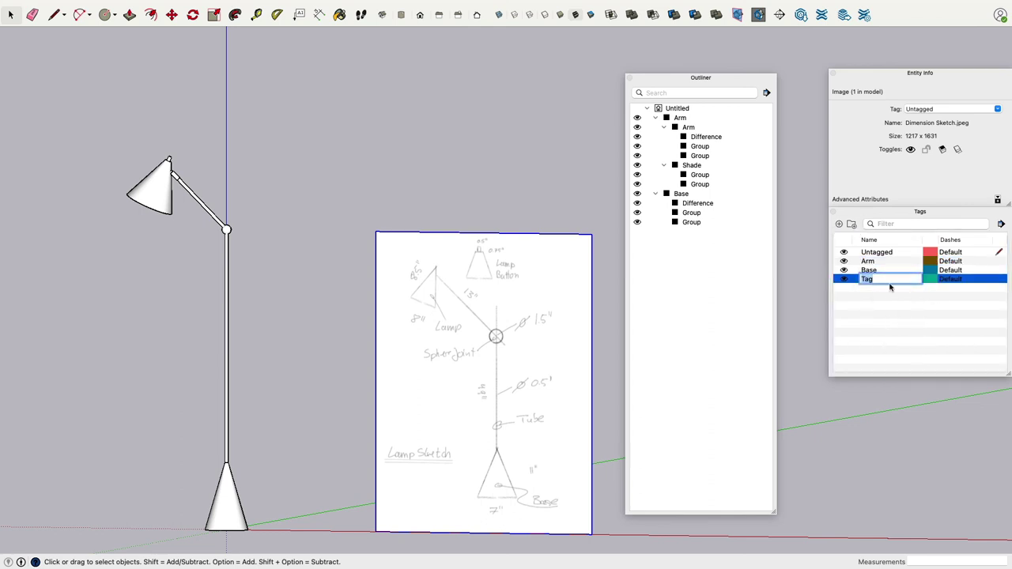
text(Reference)
key(Return)
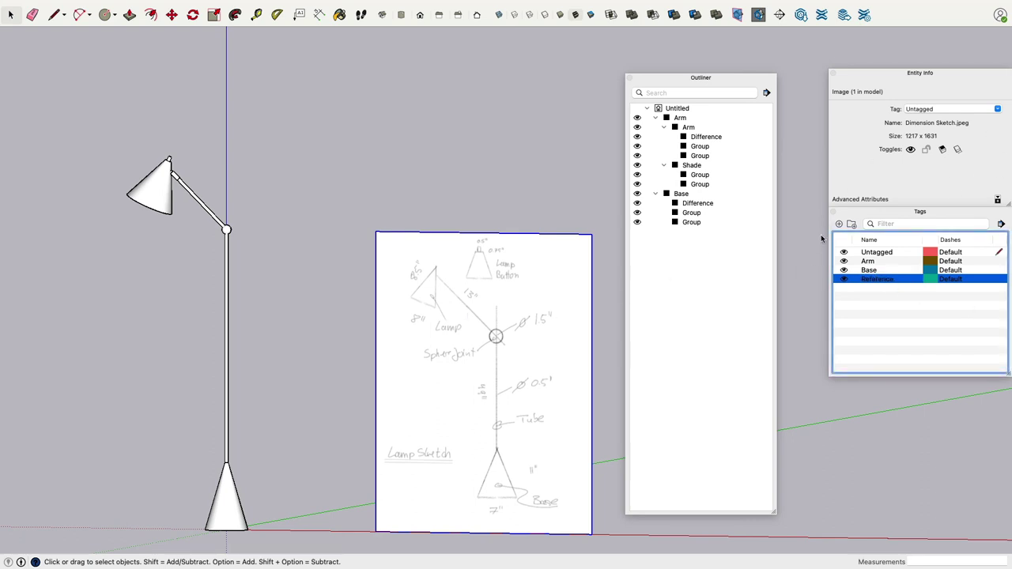
click(997, 110)
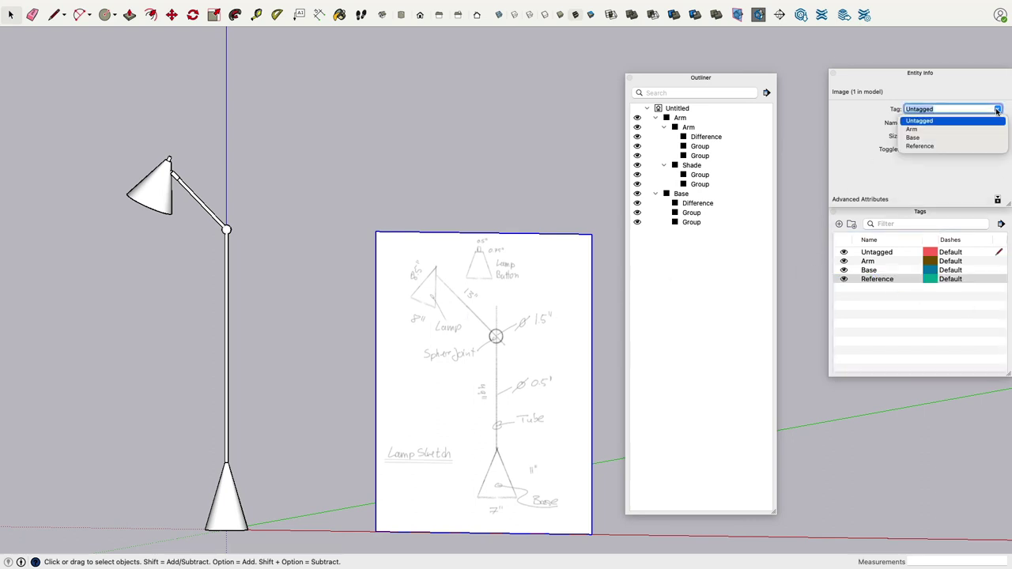
click(920, 146)
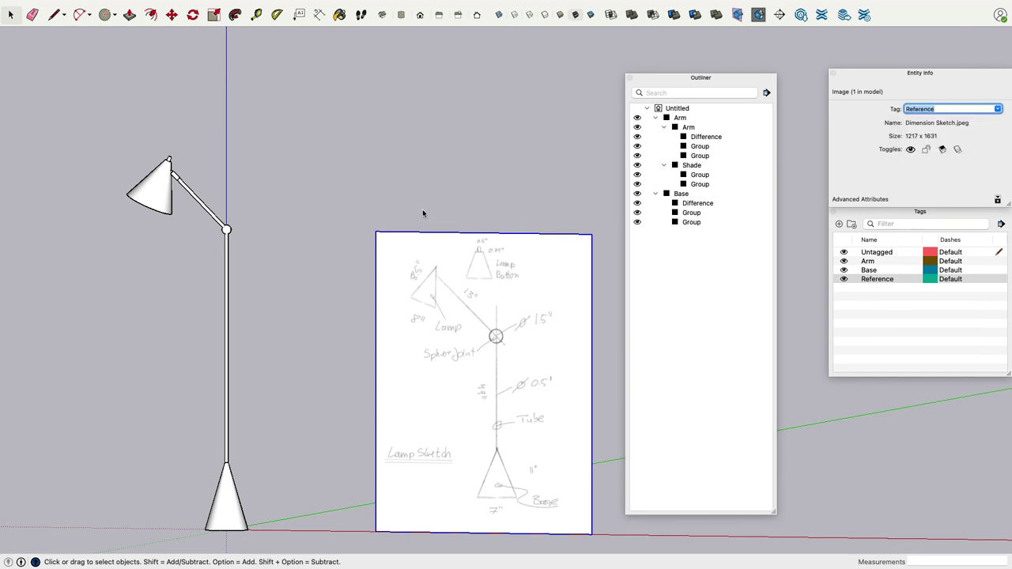
Close the Outliner and hide the Reference tag so the sketch disappears.
click(629, 78)
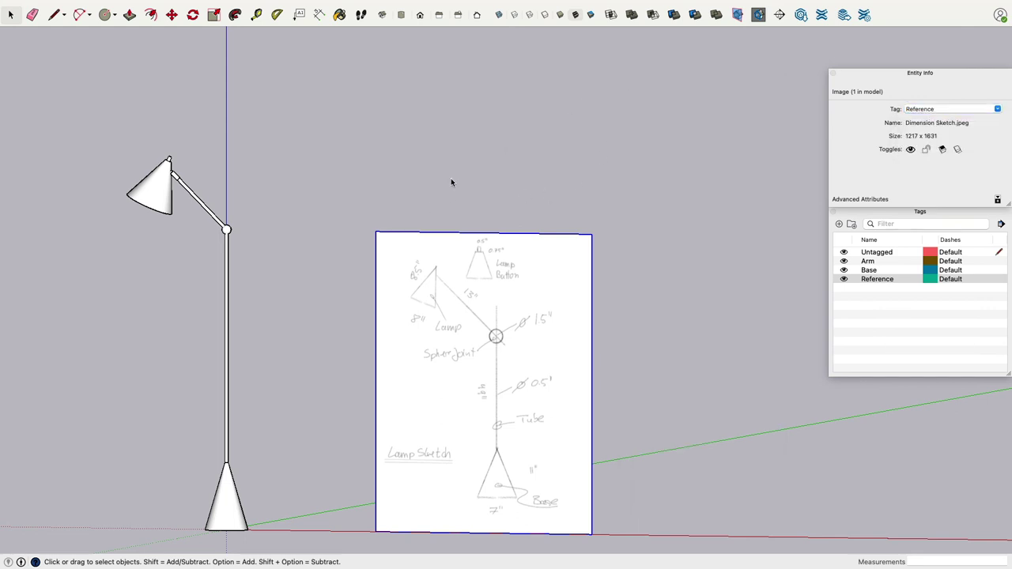
mouse_move(445, 182)
middle_down()
mouse_move(700, 198)
mouse_move(768, 216)
middle_up()
click(843, 279)
mouse_move(522, 230)
middle_down()
mouse_move(549, 234)
mouse_move(653, 214)
mouse_move(634, 97)
mouse_move(585, 314)
middle_up()
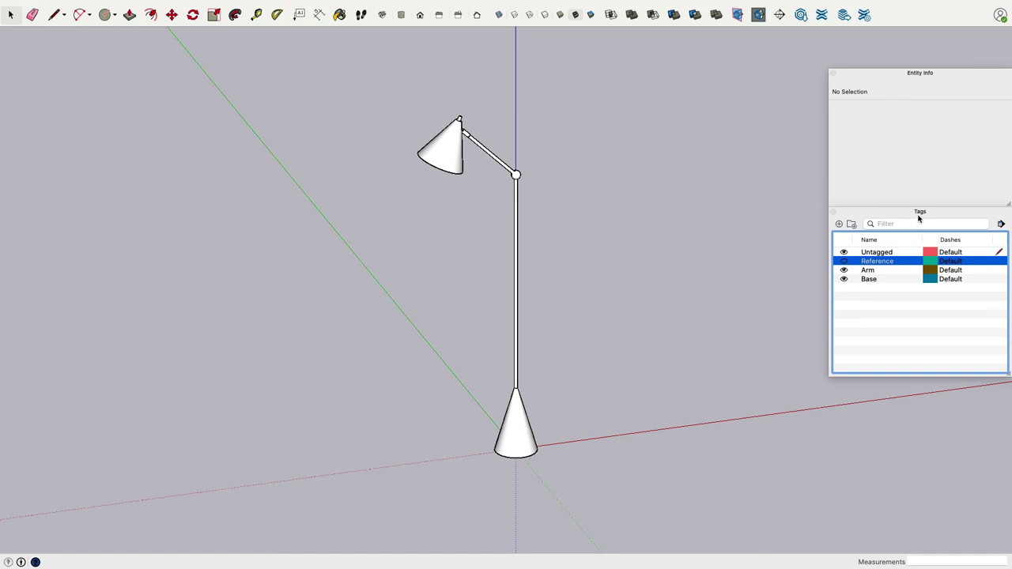
Orbit, zoom and pan to inspect the finished lamp from several sides.
mouse_move(754, 289)
middle_down()
mouse_move(661, 139)
mouse_move(124, 197)
mouse_move(709, 227)
mouse_move(772, 260)
mouse_move(819, 260)
mouse_move(195, 285)
mouse_move(591, 187)
mouse_move(571, 199)
mouse_move(520, 311)
middle_up()
scroll(510, 198, up, 4)
scroll(518, 309, up, 1)
scroll(497, 298, up, 1)
middle_drag(617, 278, 592, 263)
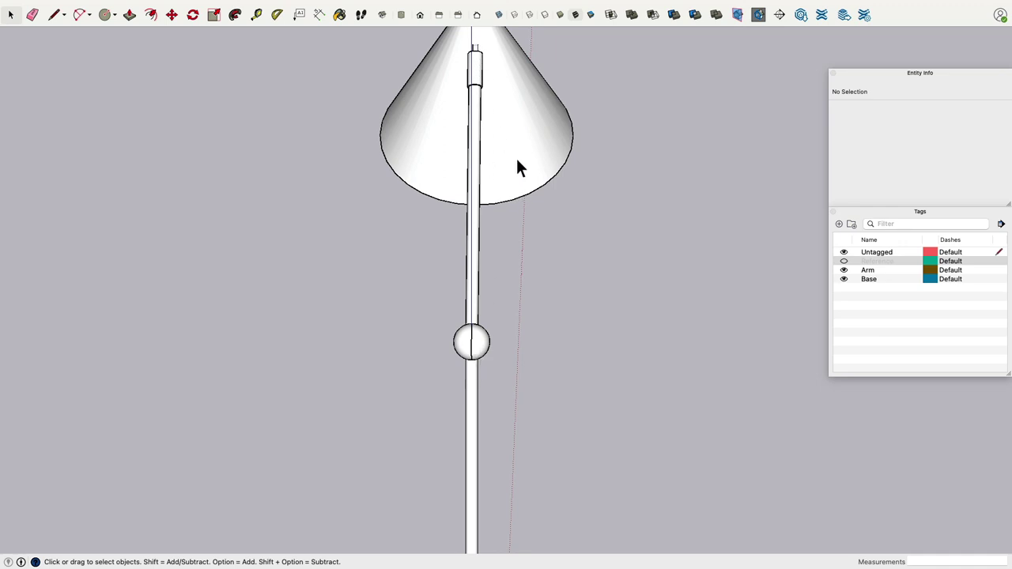
scroll(492, 339, down, 3)
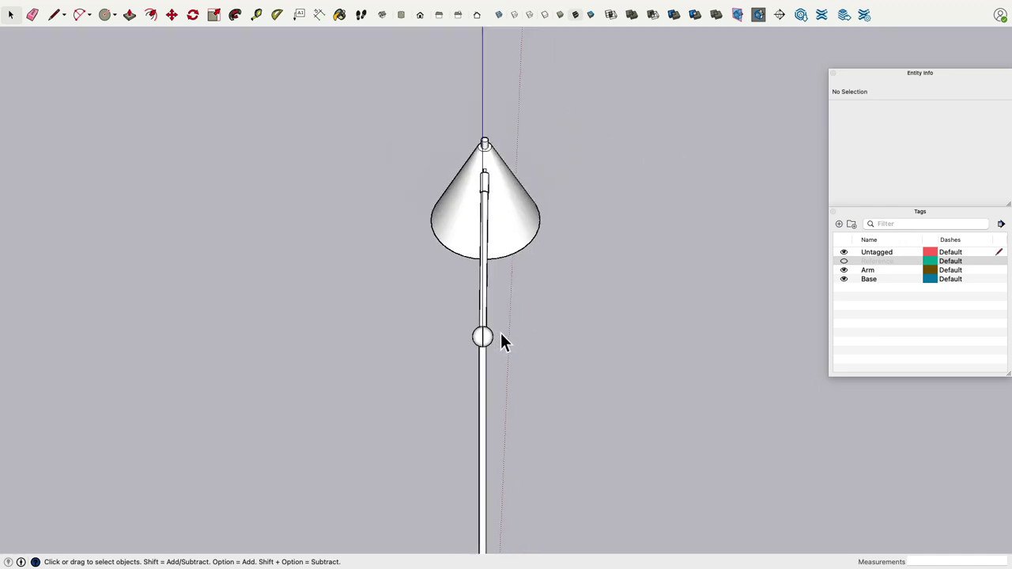
middle_drag(501, 330, 554, 276)
scroll(643, 266, down, 2)
scroll(555, 280, down, 4)
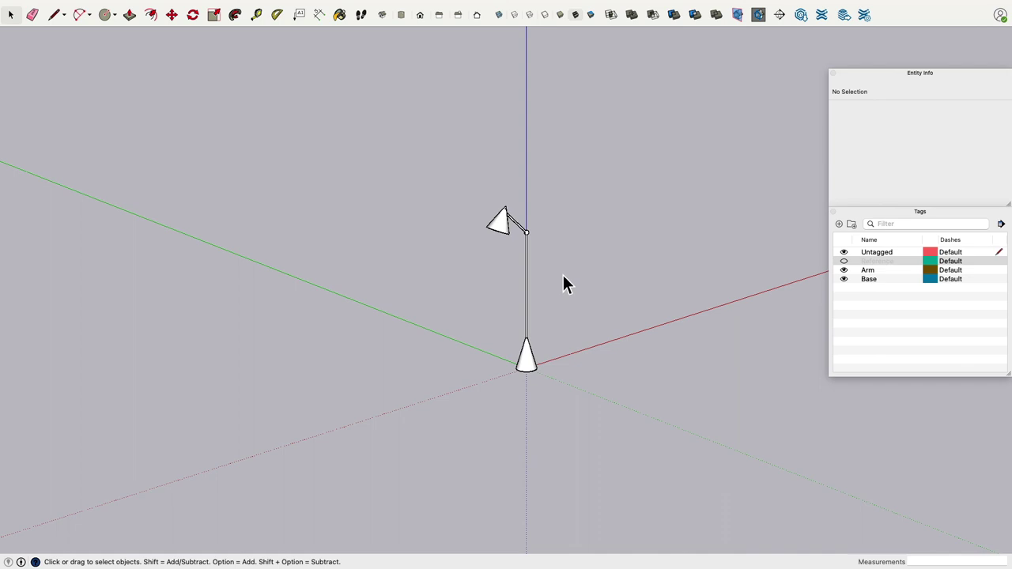
scroll(563, 271, down, 2)
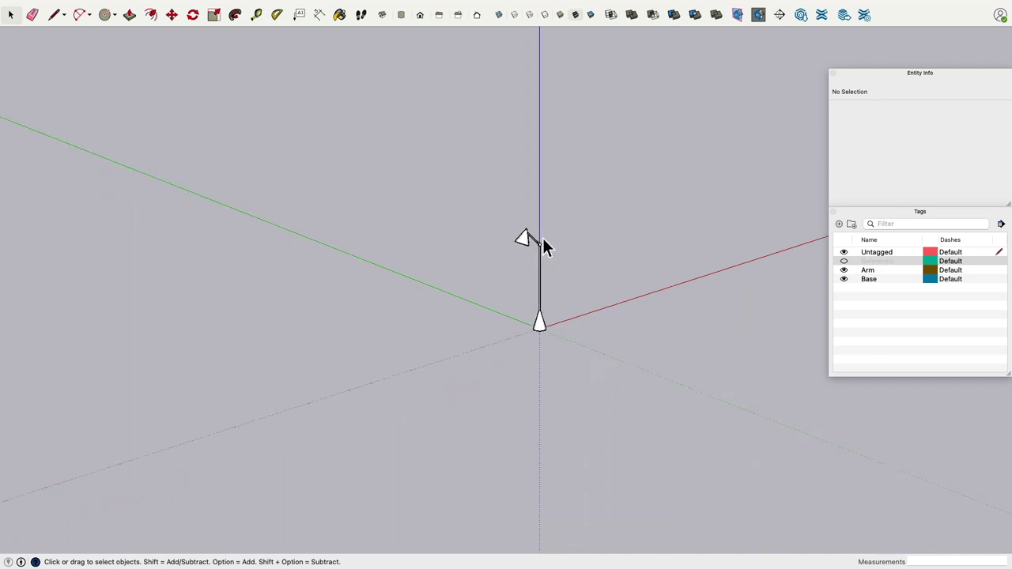
scroll(545, 248, up, 5)
scroll(538, 284, up, 8)
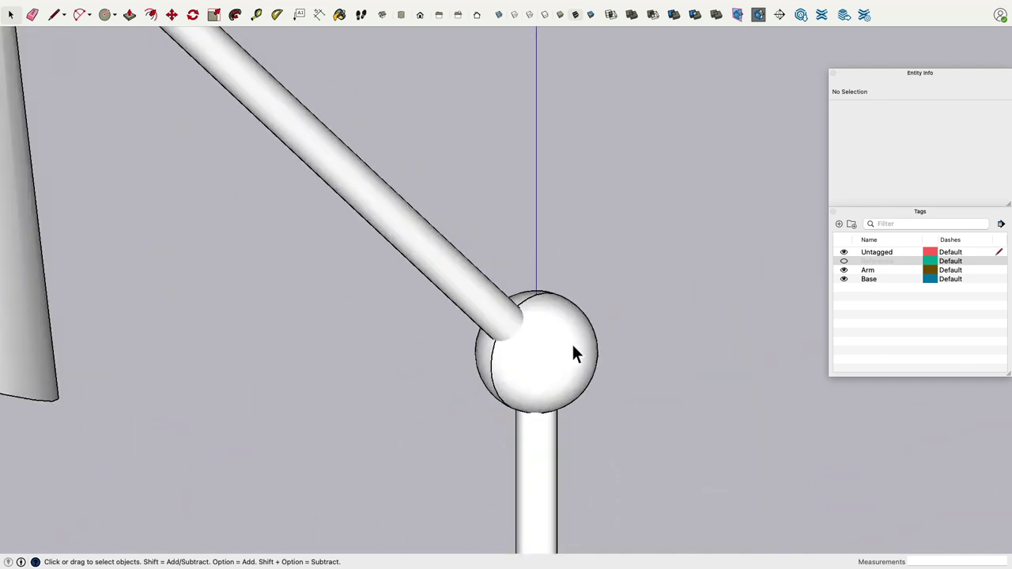
shift+middle_drag(495, 308, 521, 207)
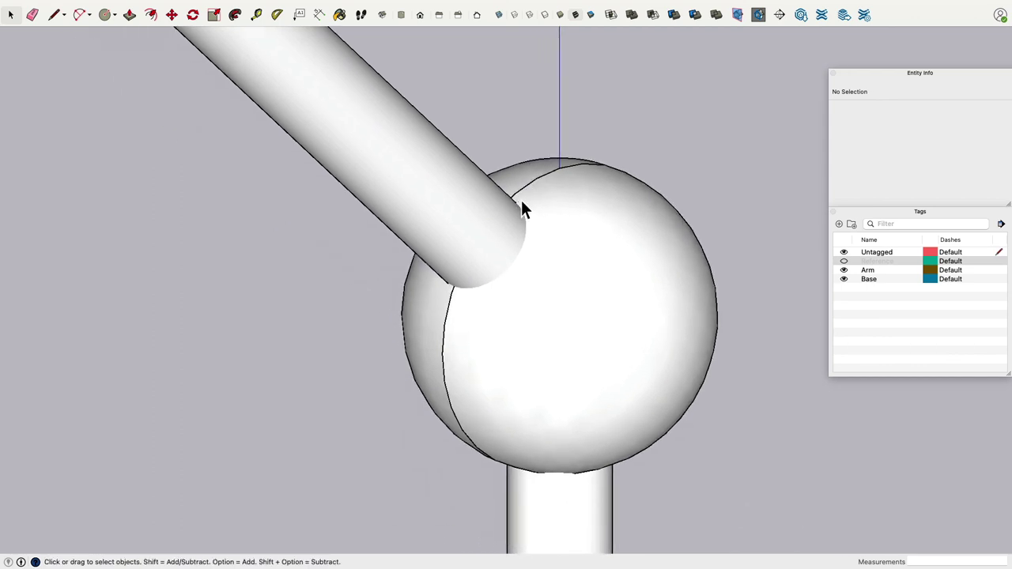
scroll(570, 223, down, 8)
scroll(572, 223, down, 5)
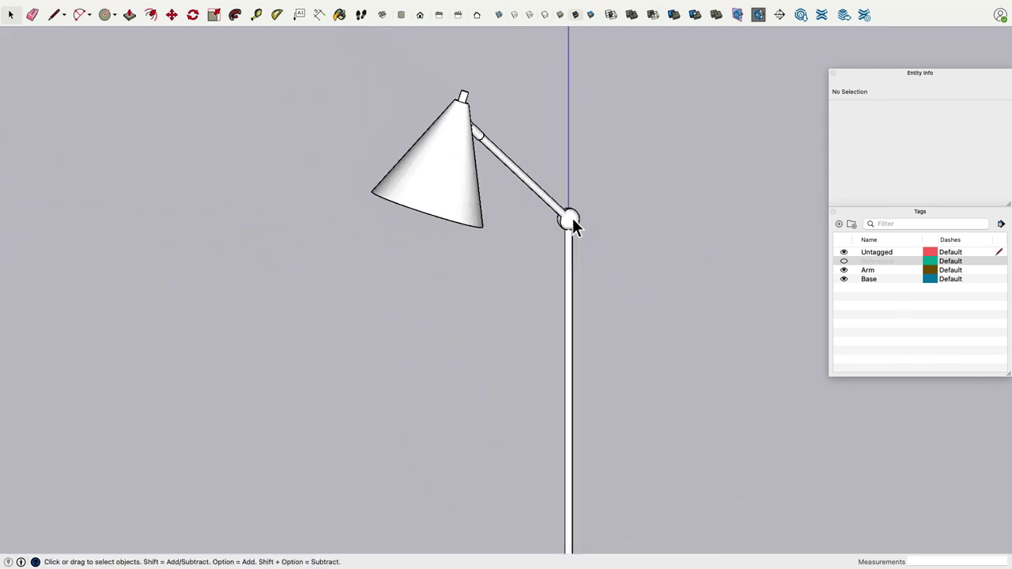
shift+middle_drag(609, 253, 561, 229)
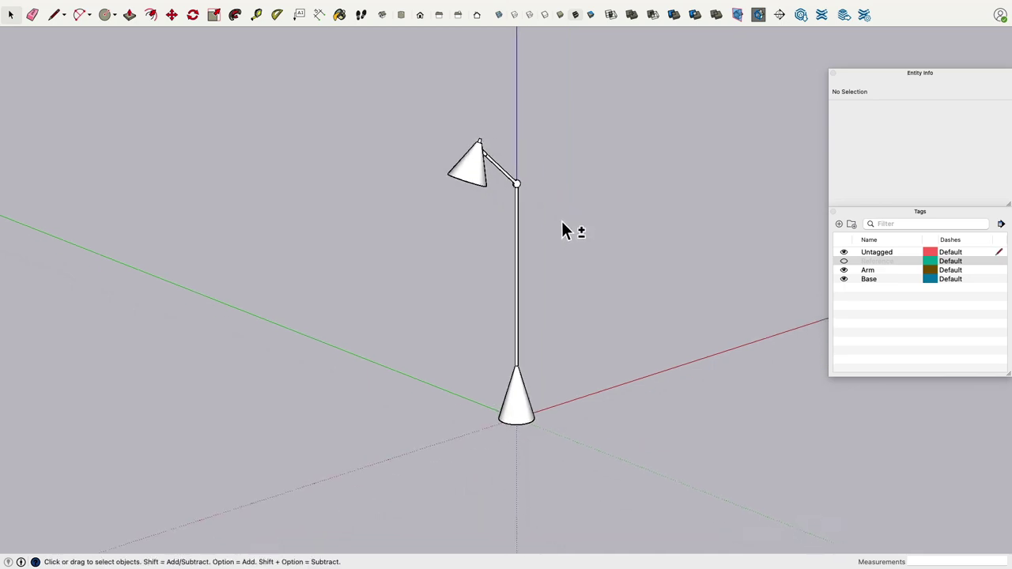